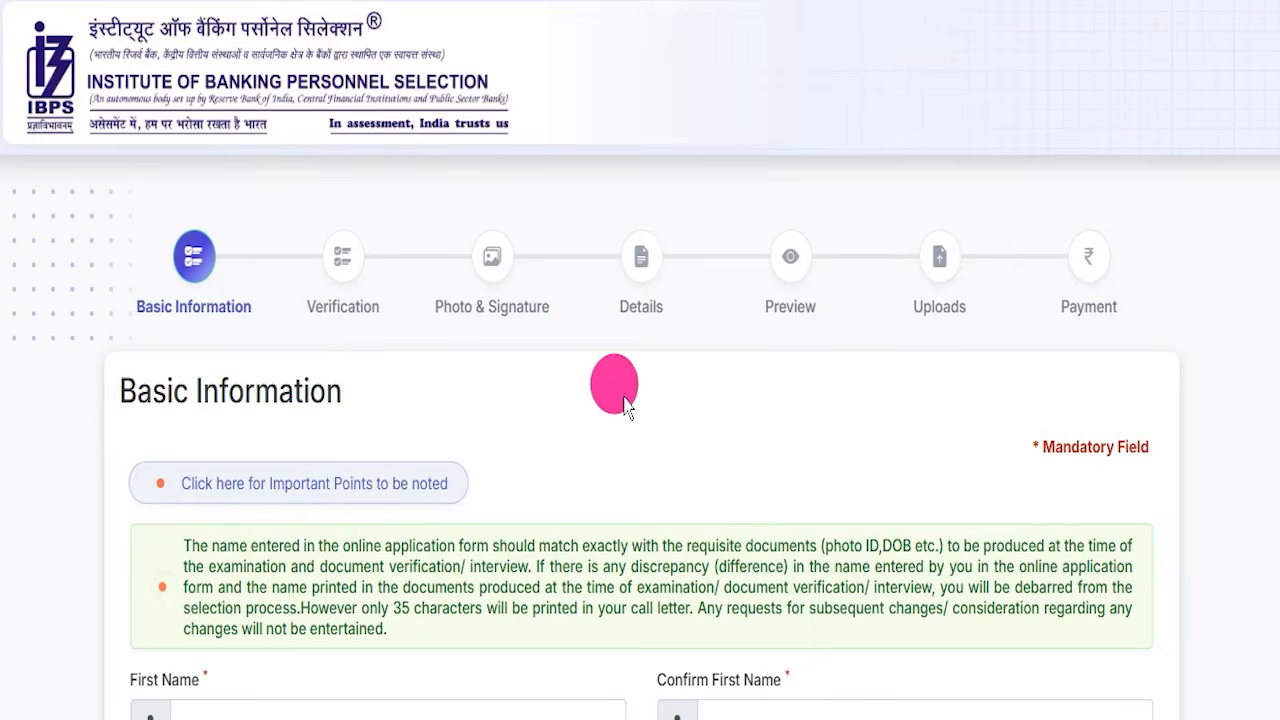
# Review the important dates, especially the extended last date for applying, and the organization name on the IBPS PO/MT XVI page.
pyautogui.scroll(-7, 617, 430)
pyautogui.scroll(7, 591, 455)
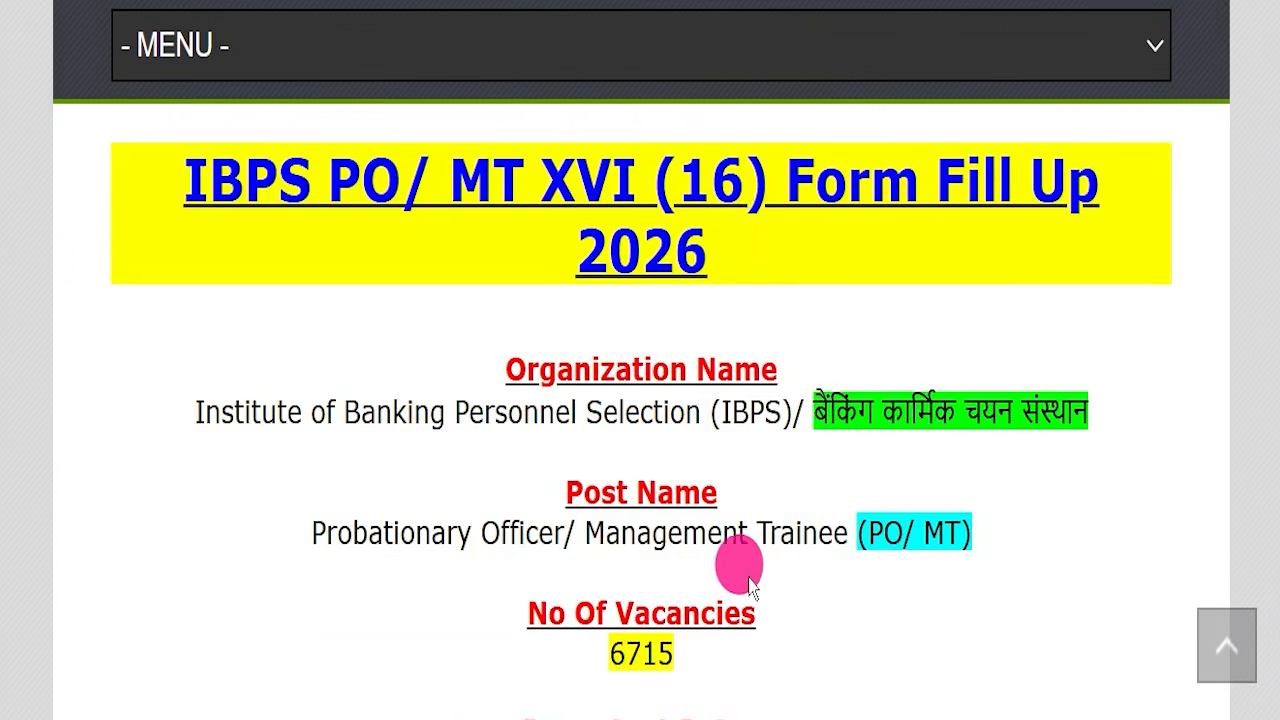
pyautogui.scroll(-3, 737, 563)
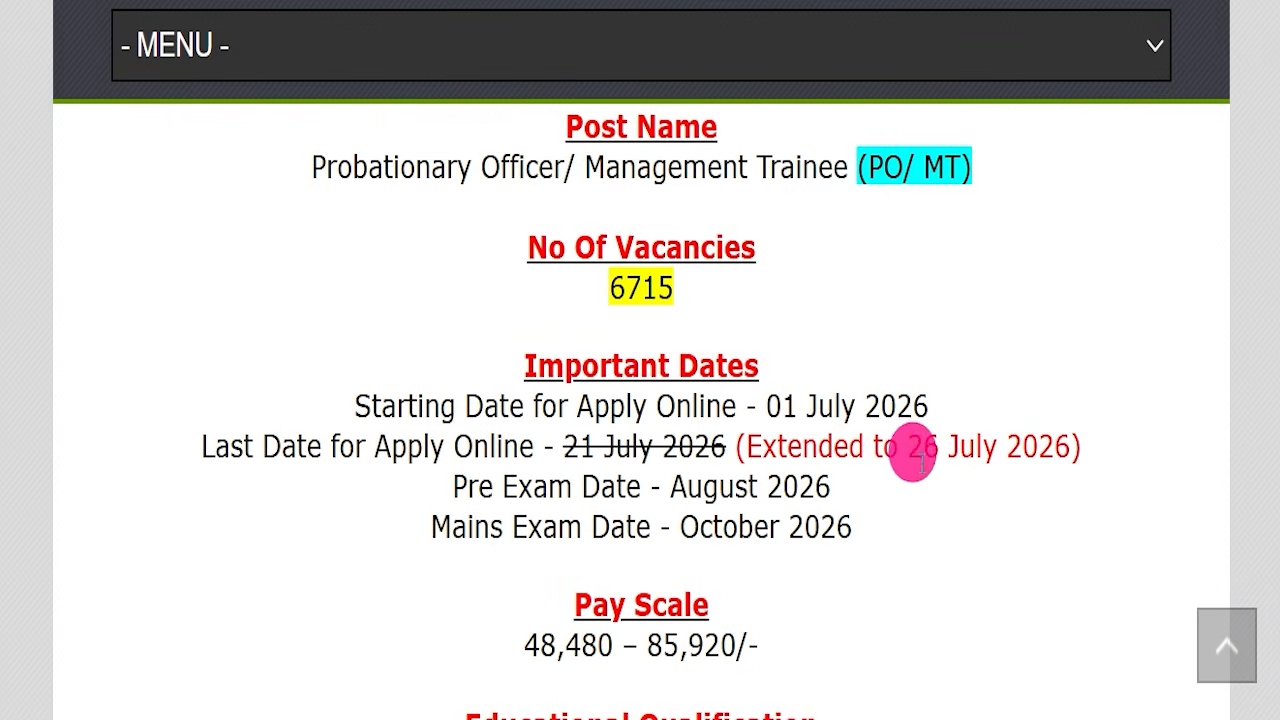
pyautogui.moveTo(912, 444)
pyautogui.mouseDown()
pyautogui.moveTo(1090, 470)
pyautogui.moveTo(912, 452)
pyautogui.mouseUp()
pyautogui.click(1051, 474)
pyautogui.click(814, 486)
pyautogui.scroll(4, 814, 486)
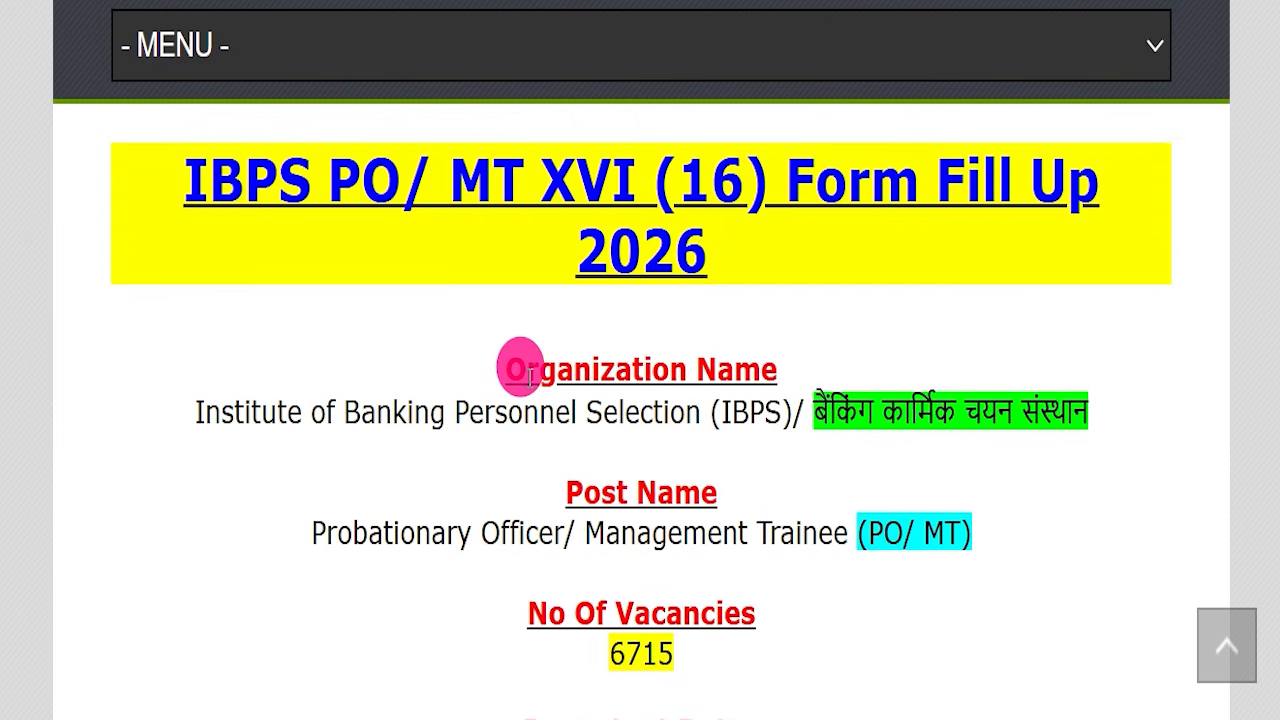
pyautogui.moveTo(530, 372); pyautogui.dragTo(1086, 398)
pyautogui.click(1091, 400)
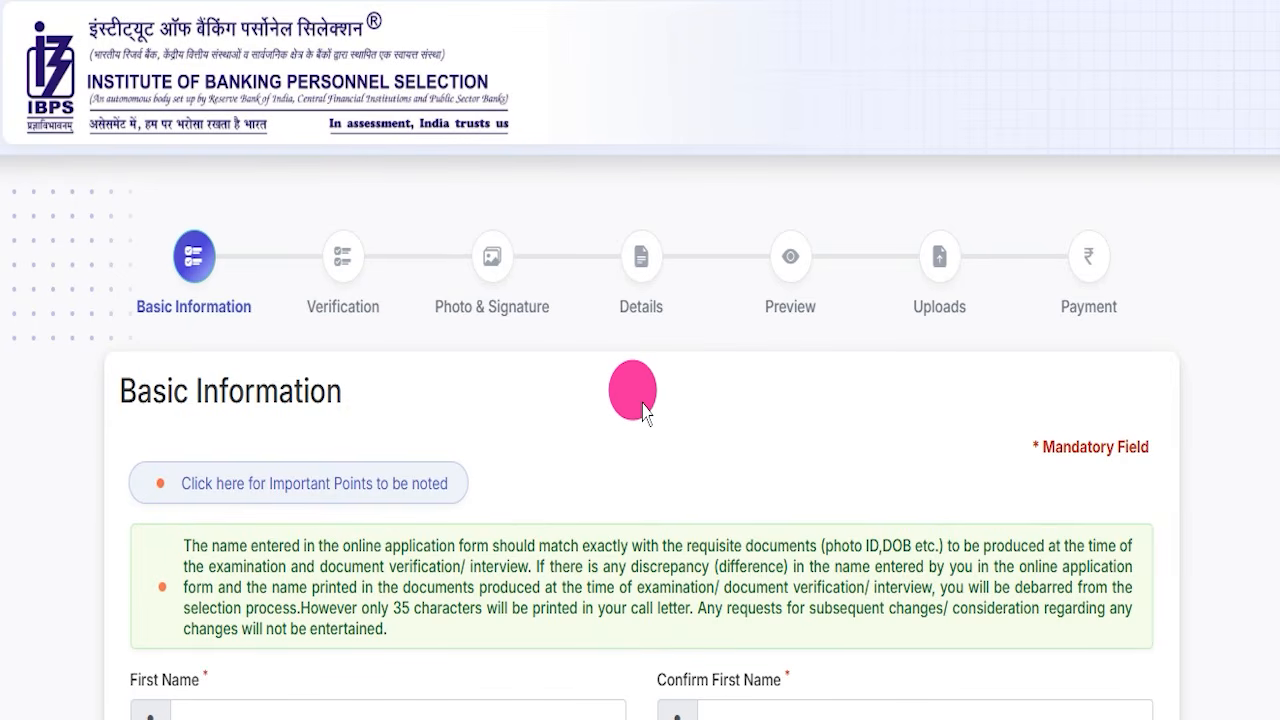
# Look over the Basic Information form and the important events on the CRP PO/MT-XVI registration page.
pyautogui.scroll(-10, 643, 410)
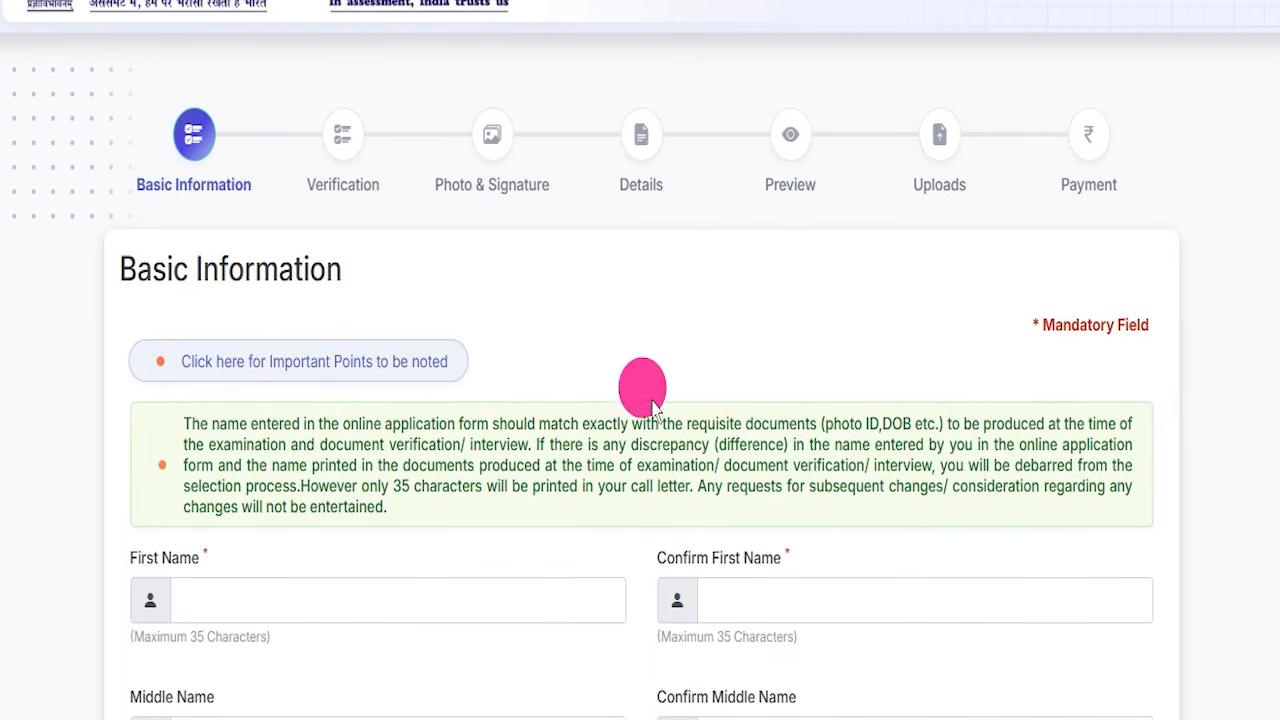
pyautogui.scroll(10, 640, 476)
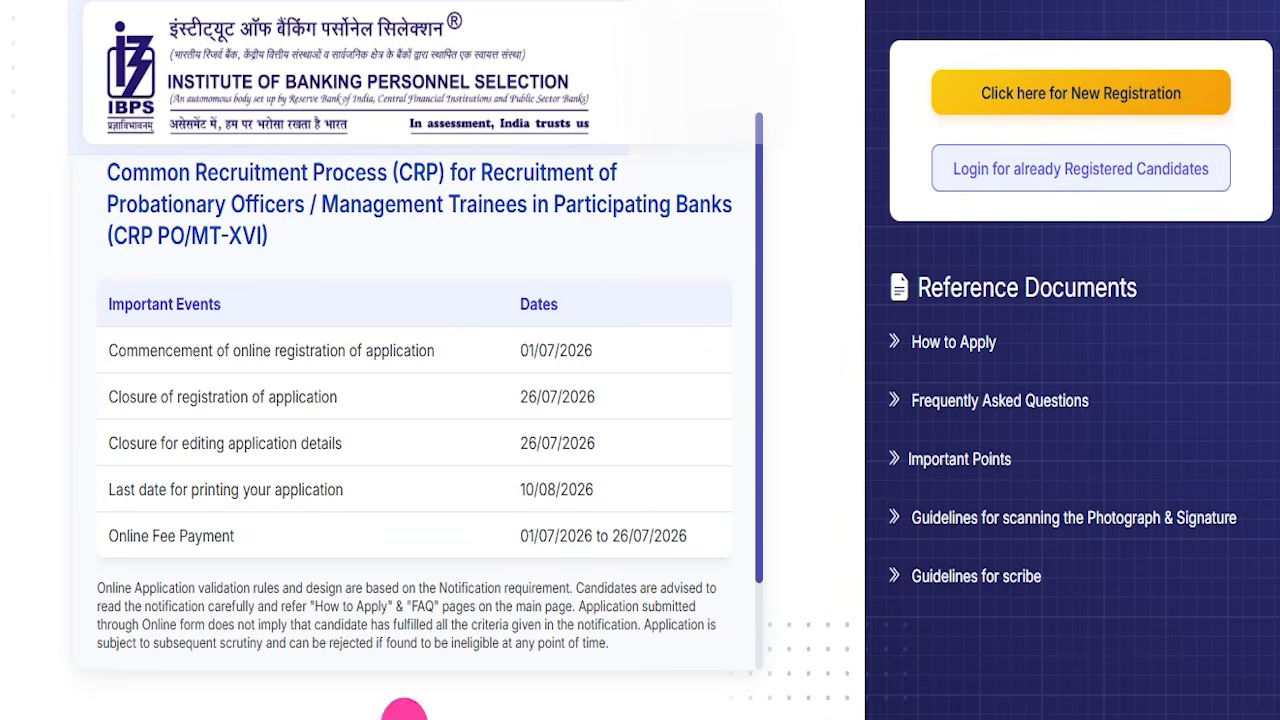
pyautogui.scroll(-2, 558, 280)
pyautogui.scroll(2, 540, 320)
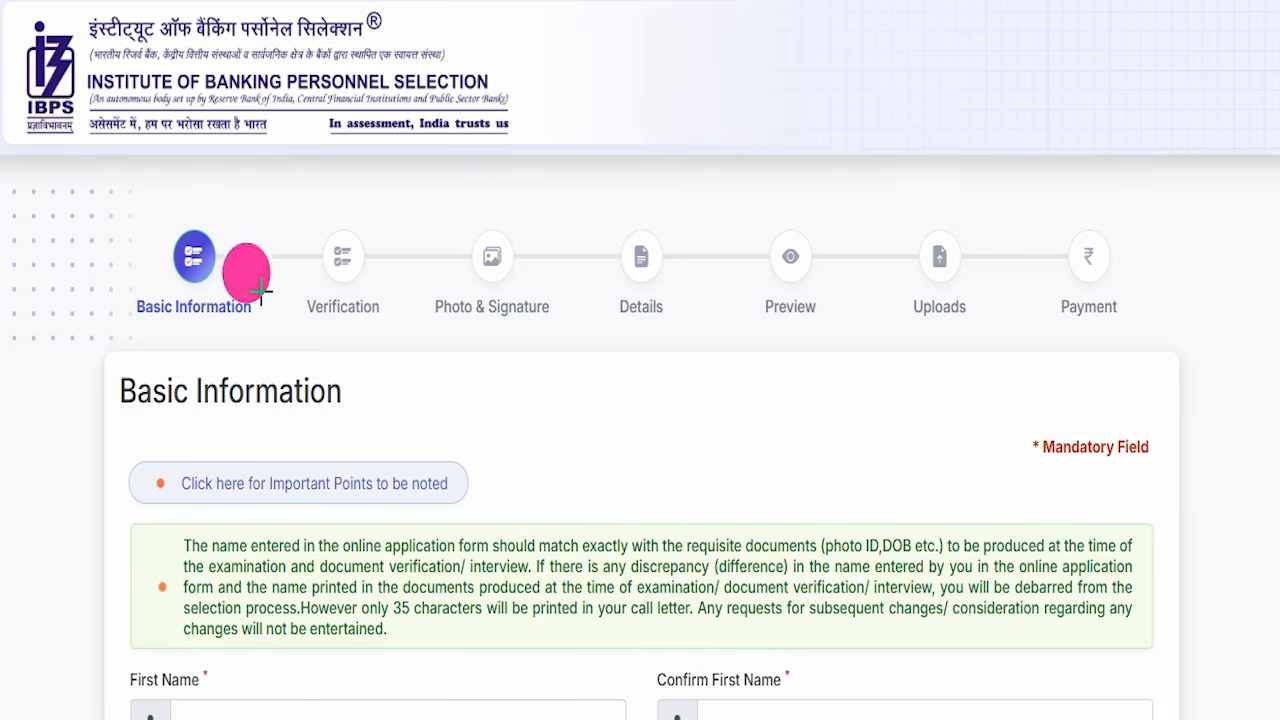
# Underline the application stages from Basic Information to Payment in red, tick Photo & Signature and Payment, and clear the annotations.
pyautogui.moveTo(130, 335); pyautogui.dragTo(262, 333)
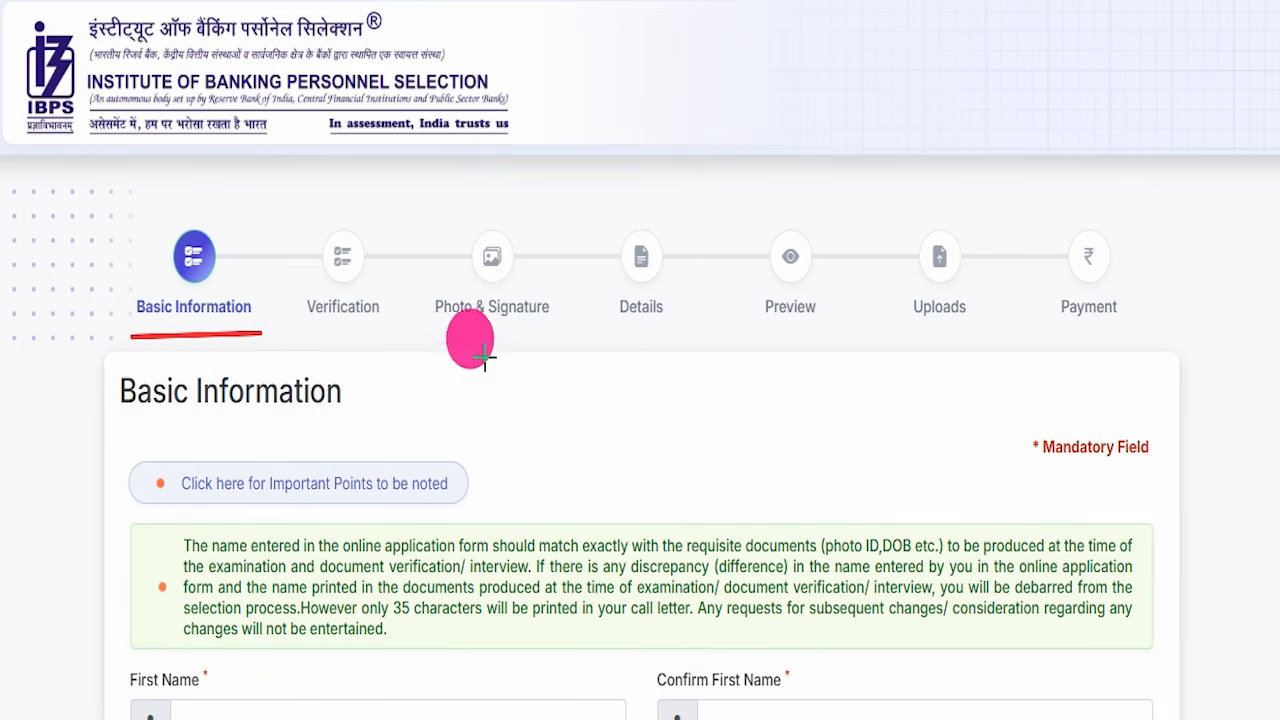
pyautogui.moveTo(323, 334); pyautogui.dragTo(383, 334)
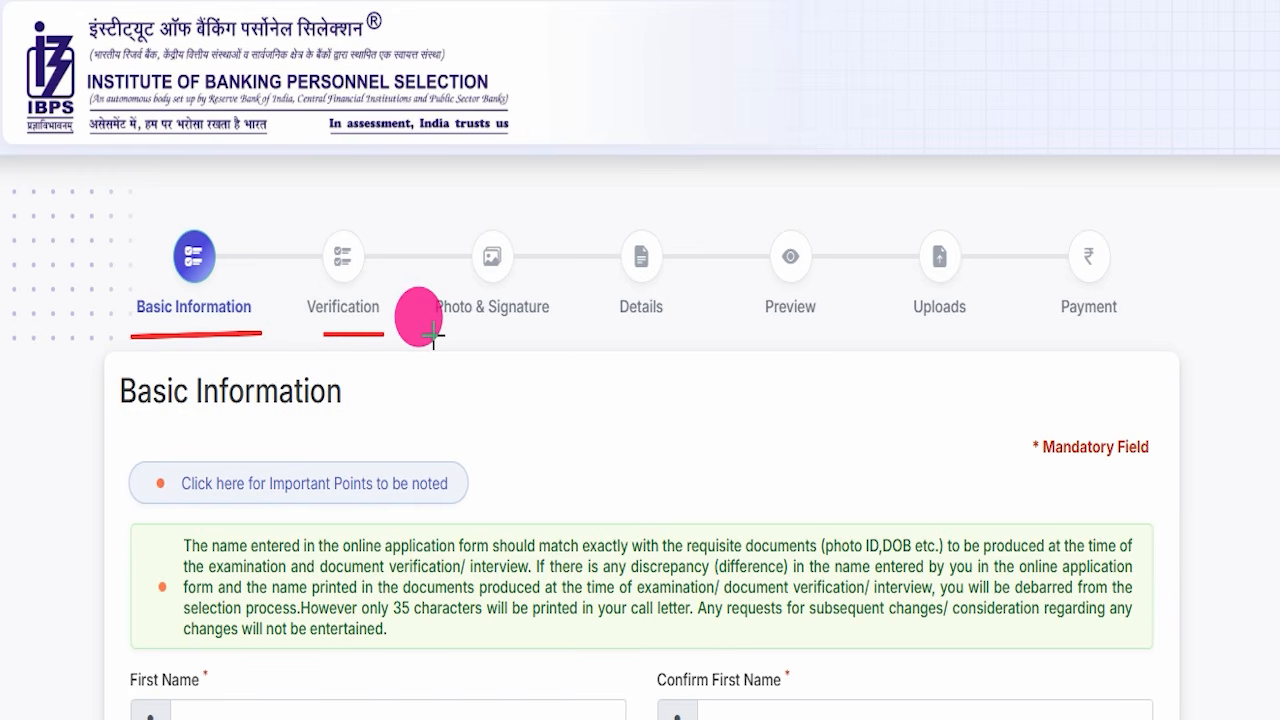
pyautogui.moveTo(423, 275); pyautogui.dragTo(514, 167)
pyautogui.moveTo(434, 333); pyautogui.dragTo(577, 332)
pyautogui.moveTo(865, 334); pyautogui.dragTo(981, 330)
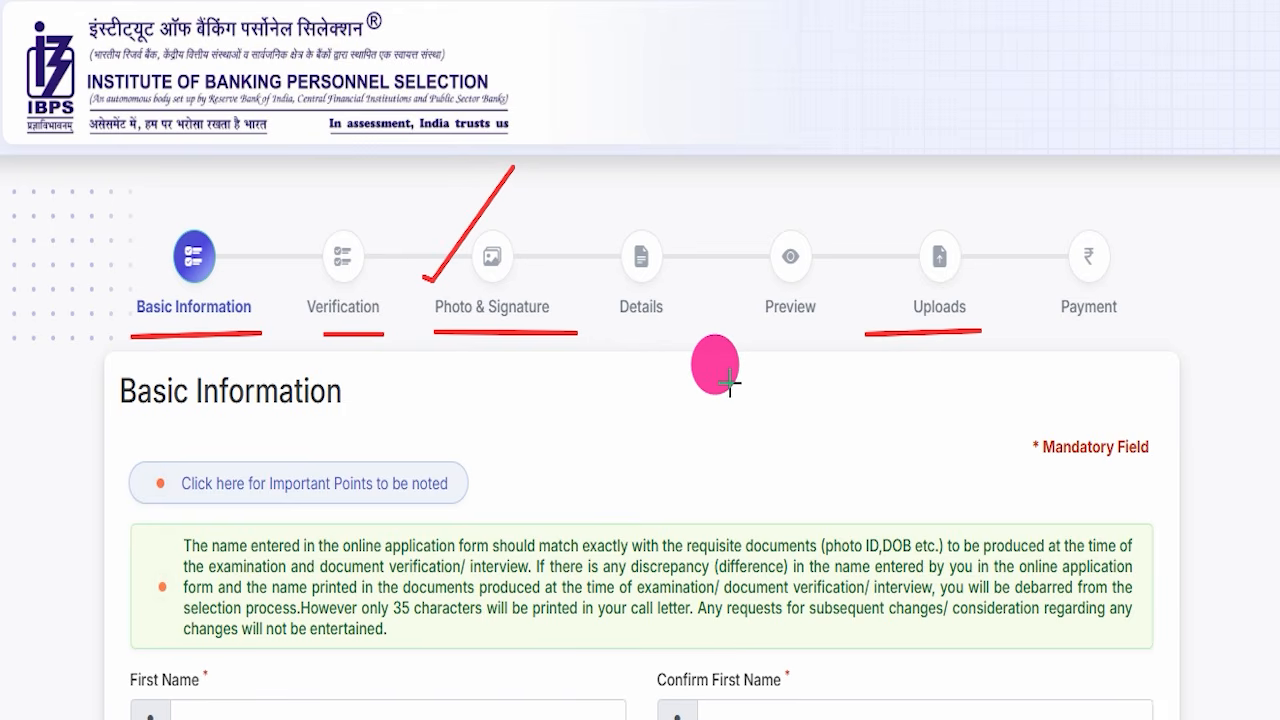
pyautogui.moveTo(617, 336); pyautogui.dragTo(847, 342)
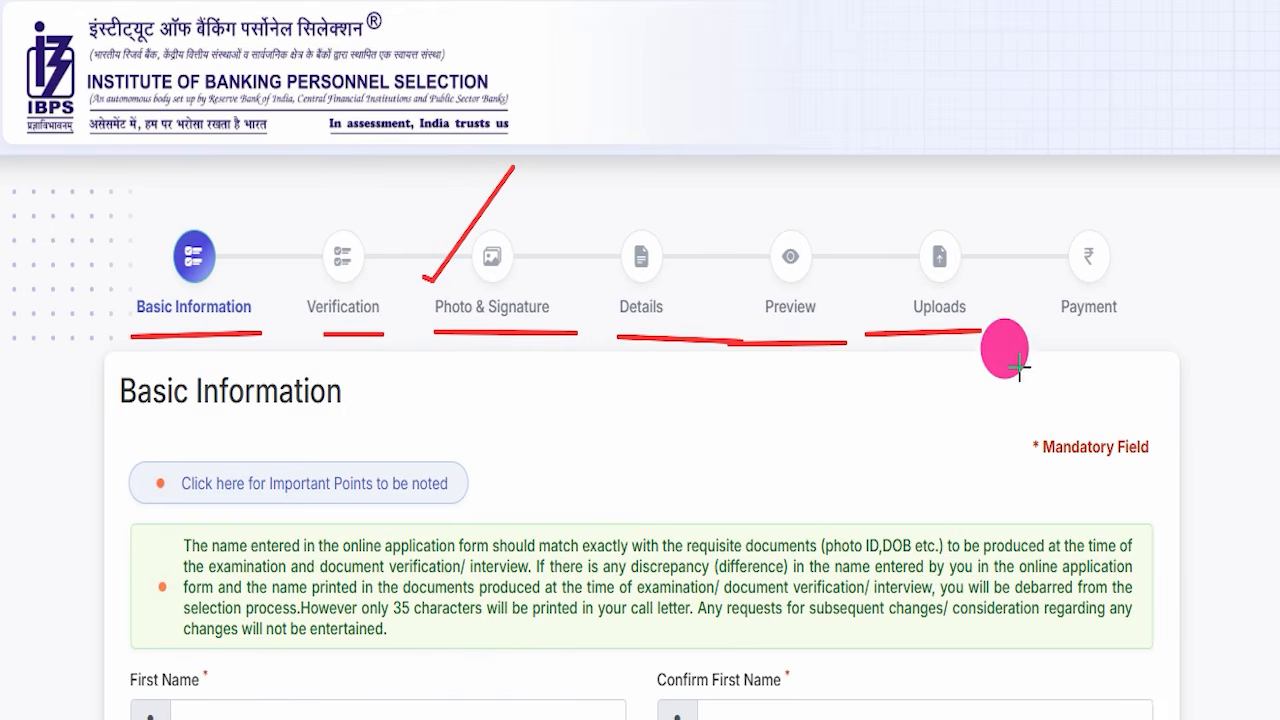
pyautogui.moveTo(1016, 338); pyautogui.dragTo(1167, 319)
pyautogui.moveTo(1135, 251); pyautogui.dragTo(1241, 183)
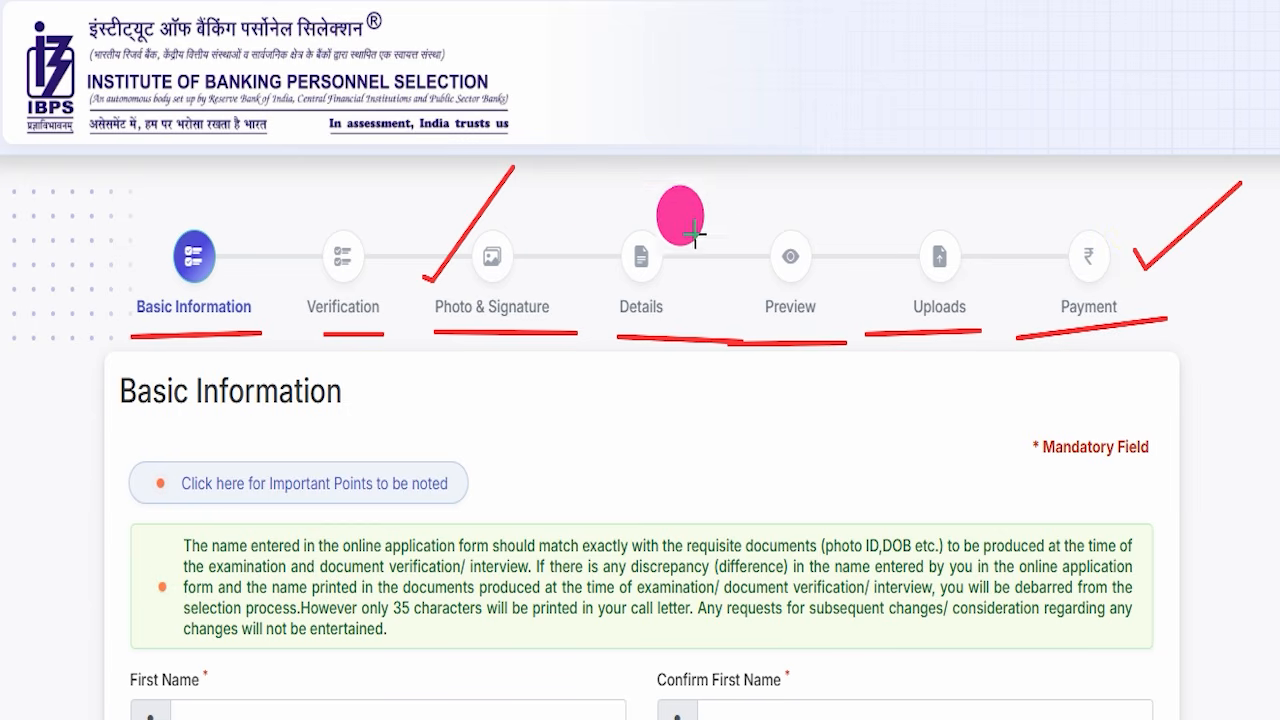
pyautogui.press('Escape')
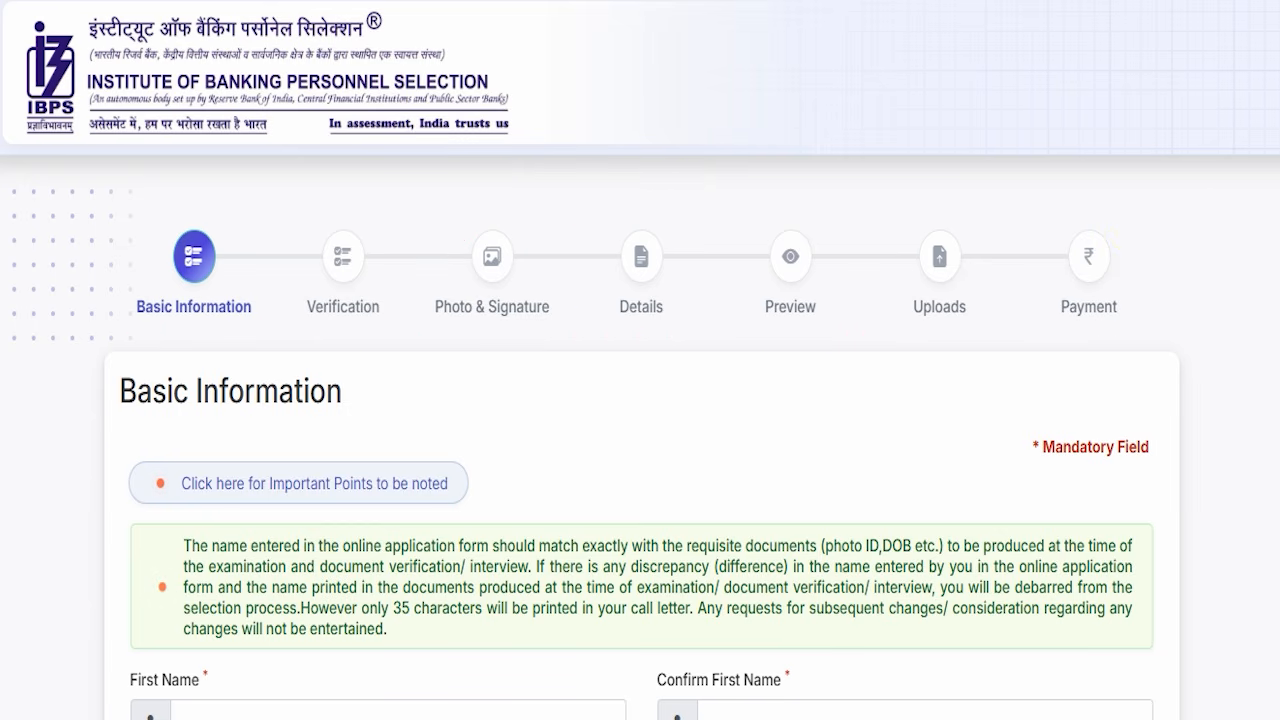
# Look through the Basic Information form and the IBPS PO MT 2026 article on the IndSarkariNaukri site.
pyautogui.scroll(-10, 575, 320)
pyautogui.scroll(-5, 585, 320)
pyautogui.scroll(15, 575, 300)
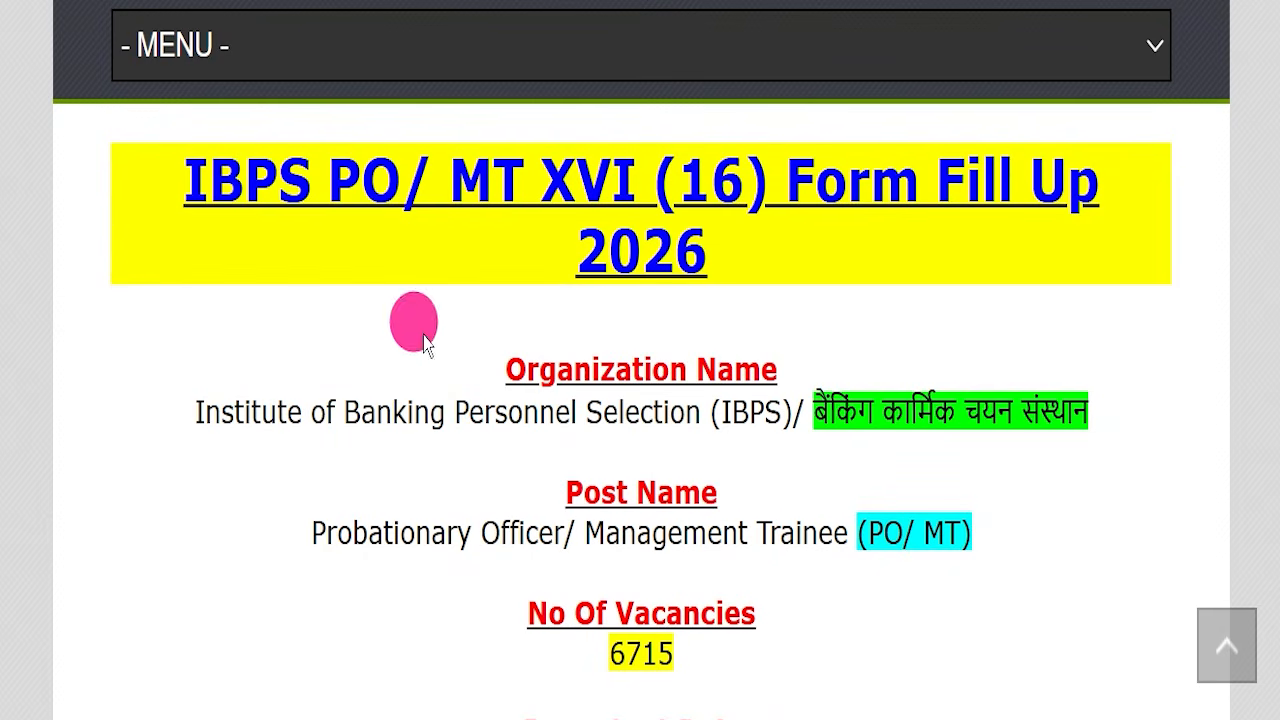
pyautogui.moveTo(180, 171); pyautogui.dragTo(806, 256)
pyautogui.click(776, 318)
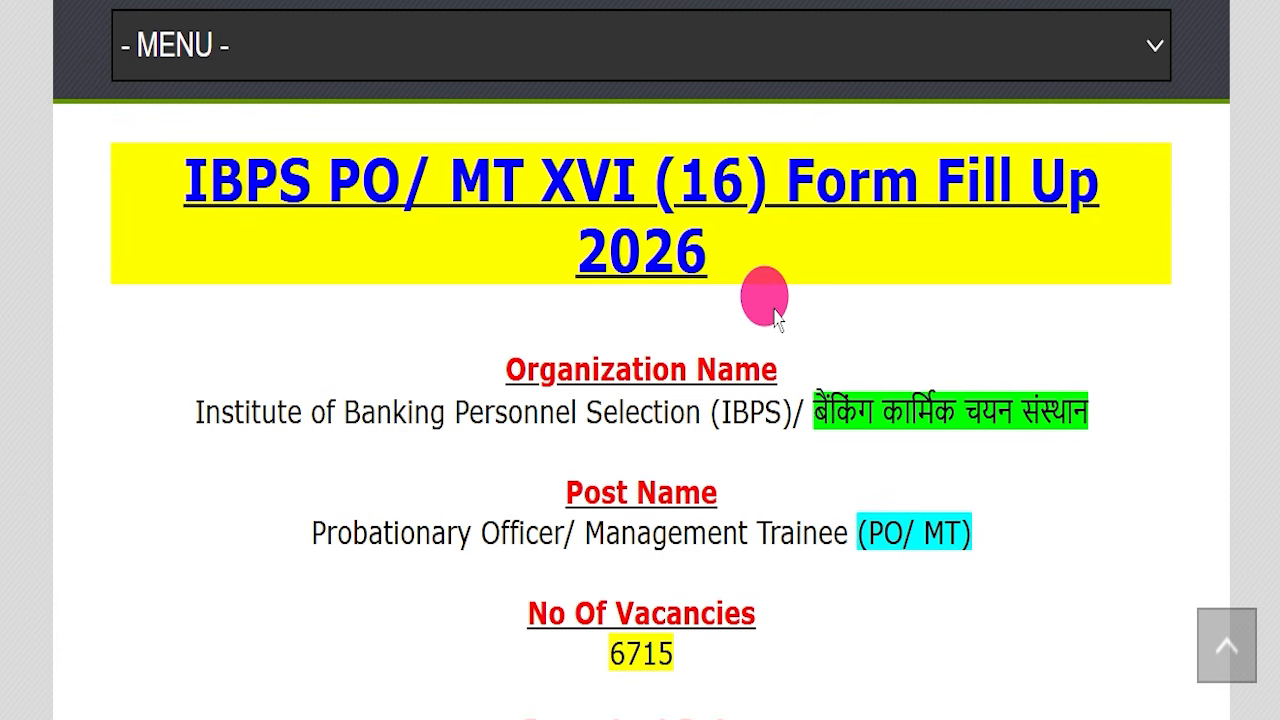
pyautogui.scroll(10, 366, 380)
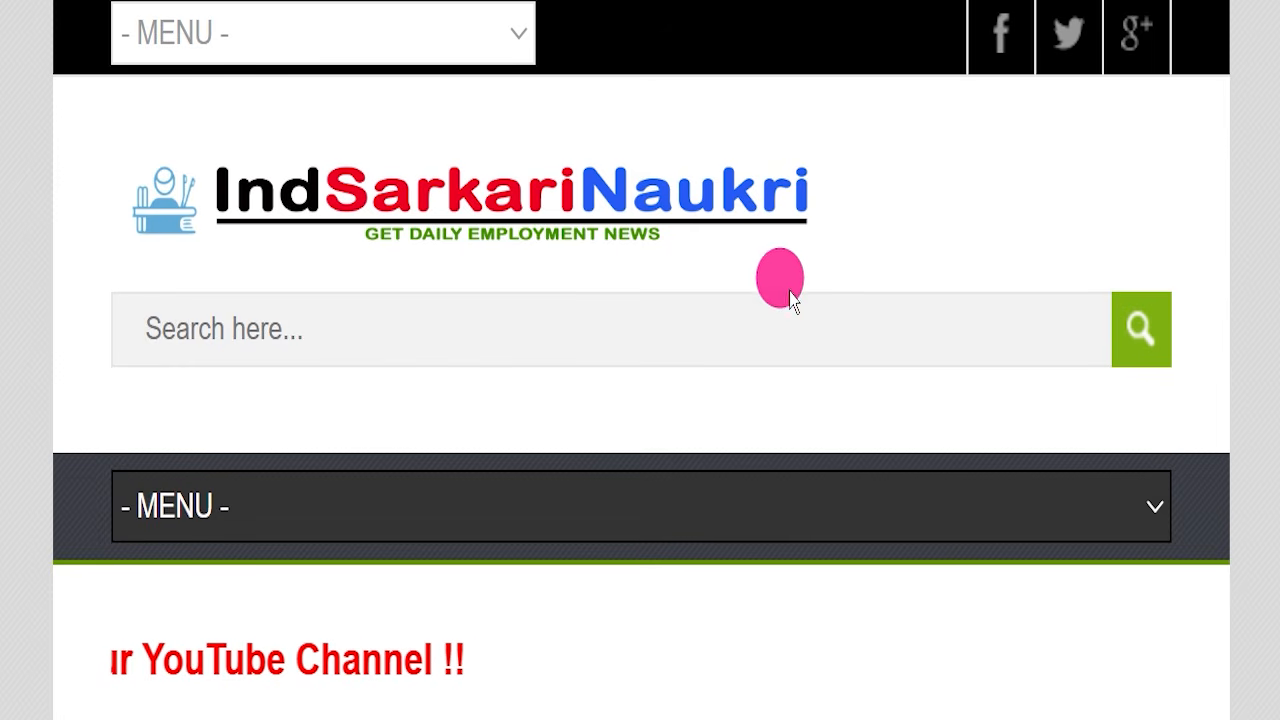
pyautogui.scroll(-10, 815, 280)
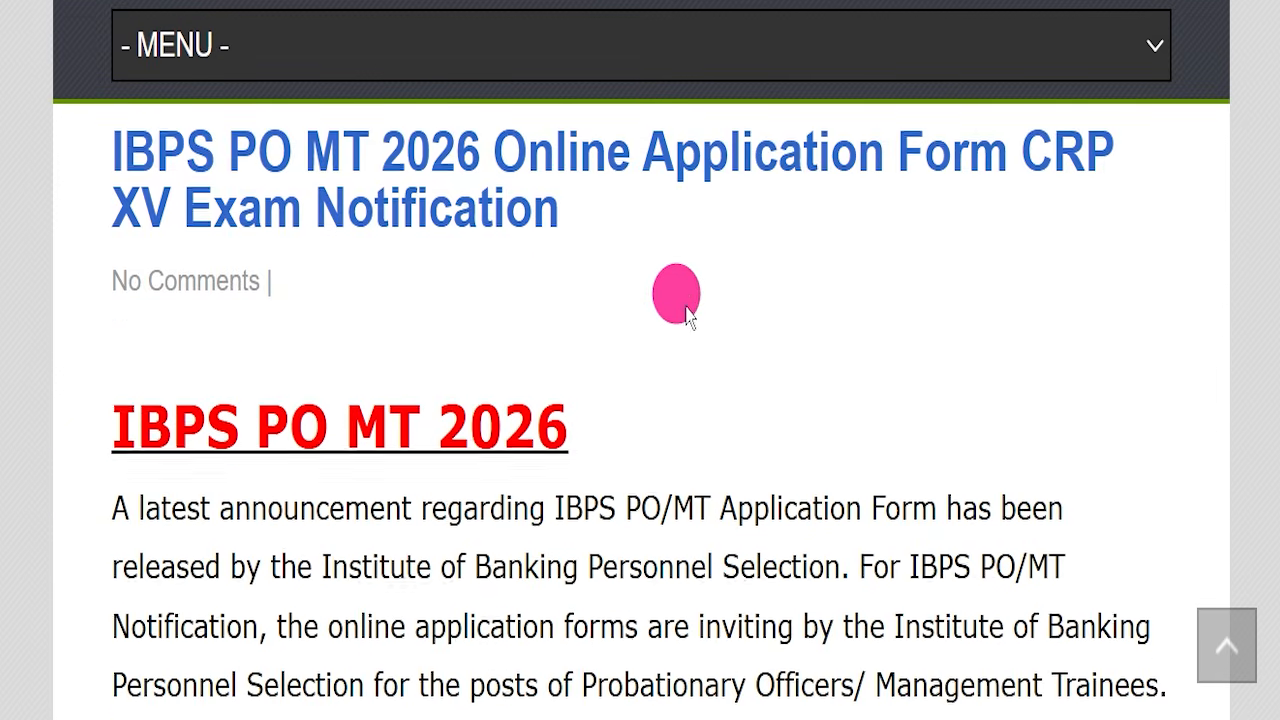
pyautogui.scroll(-7, 560, 345)
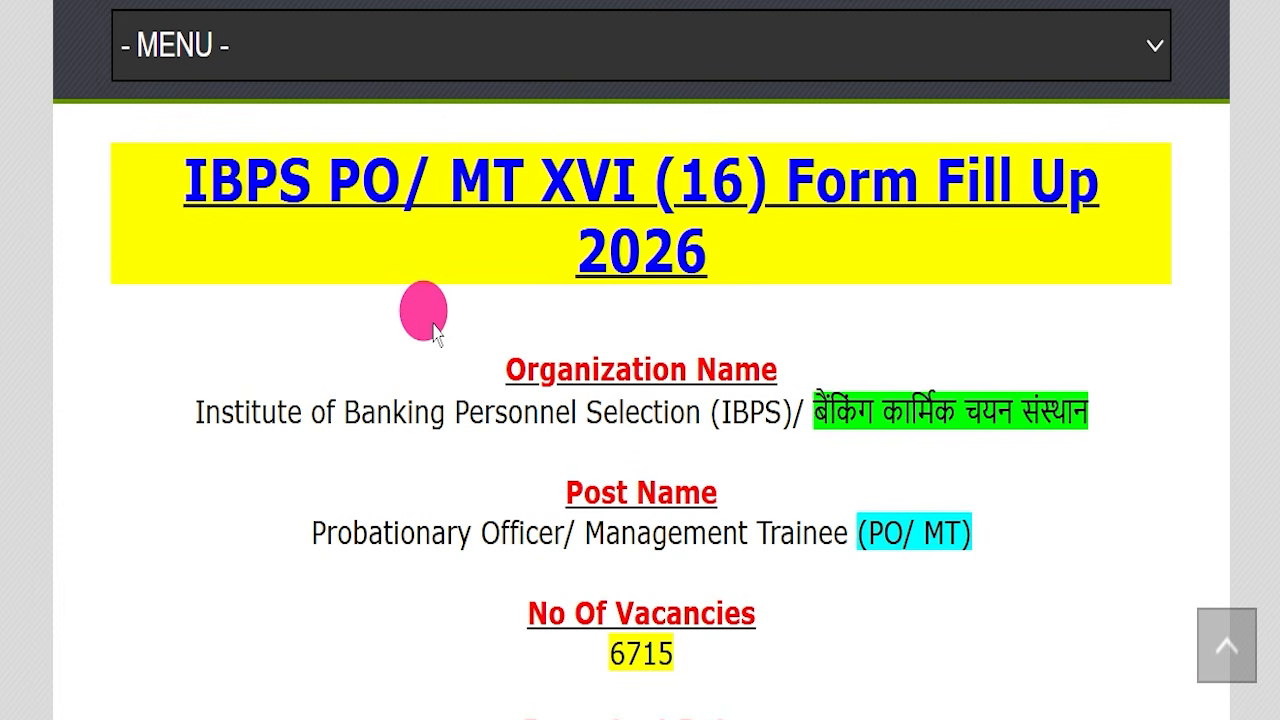
# Review the form title, organization name, post name and number of vacancies, selecting each text for emphasis.
pyautogui.moveTo(137, 171); pyautogui.dragTo(790, 255)
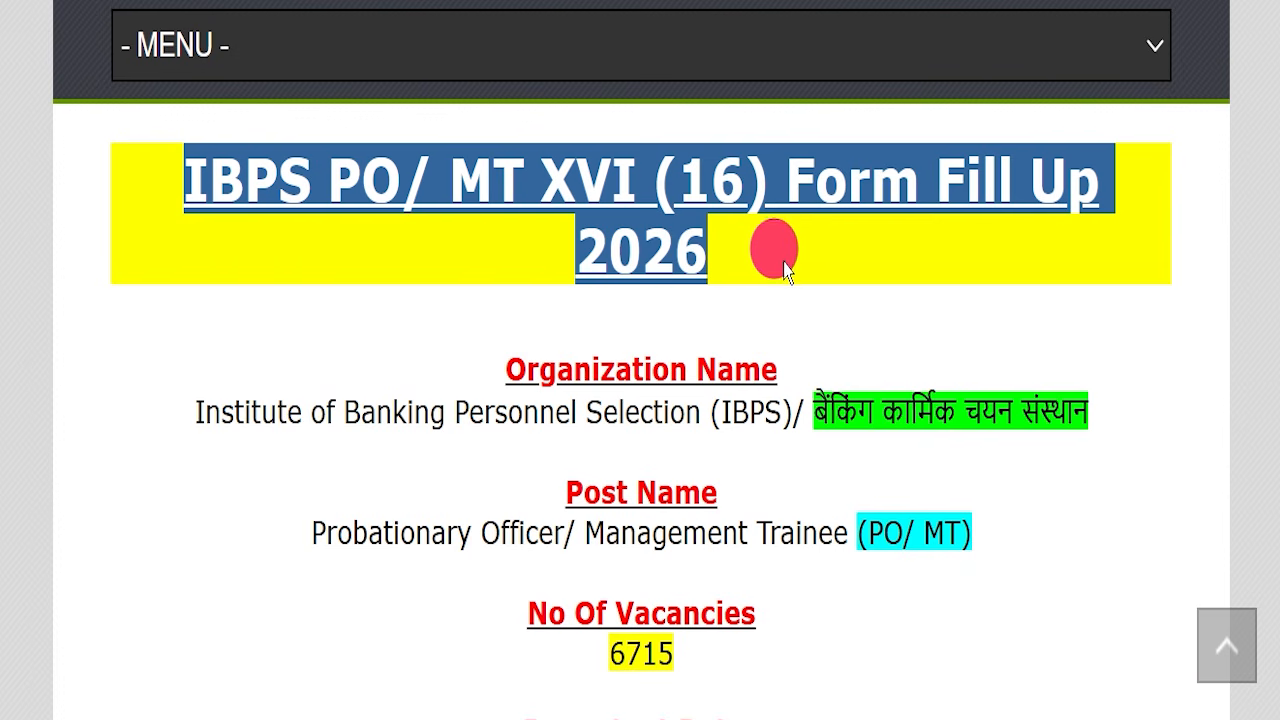
pyautogui.moveTo(140, 412); pyautogui.dragTo(995, 483)
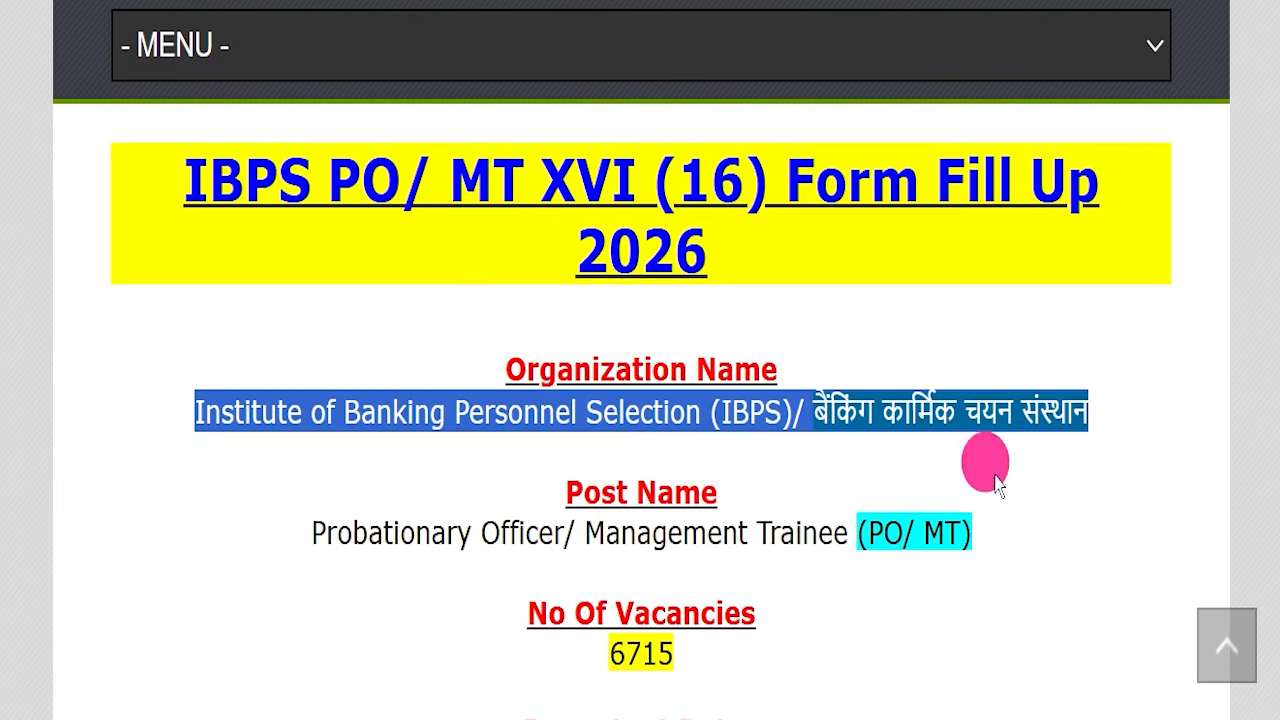
pyautogui.moveTo(326, 533); pyautogui.dragTo(1000, 531)
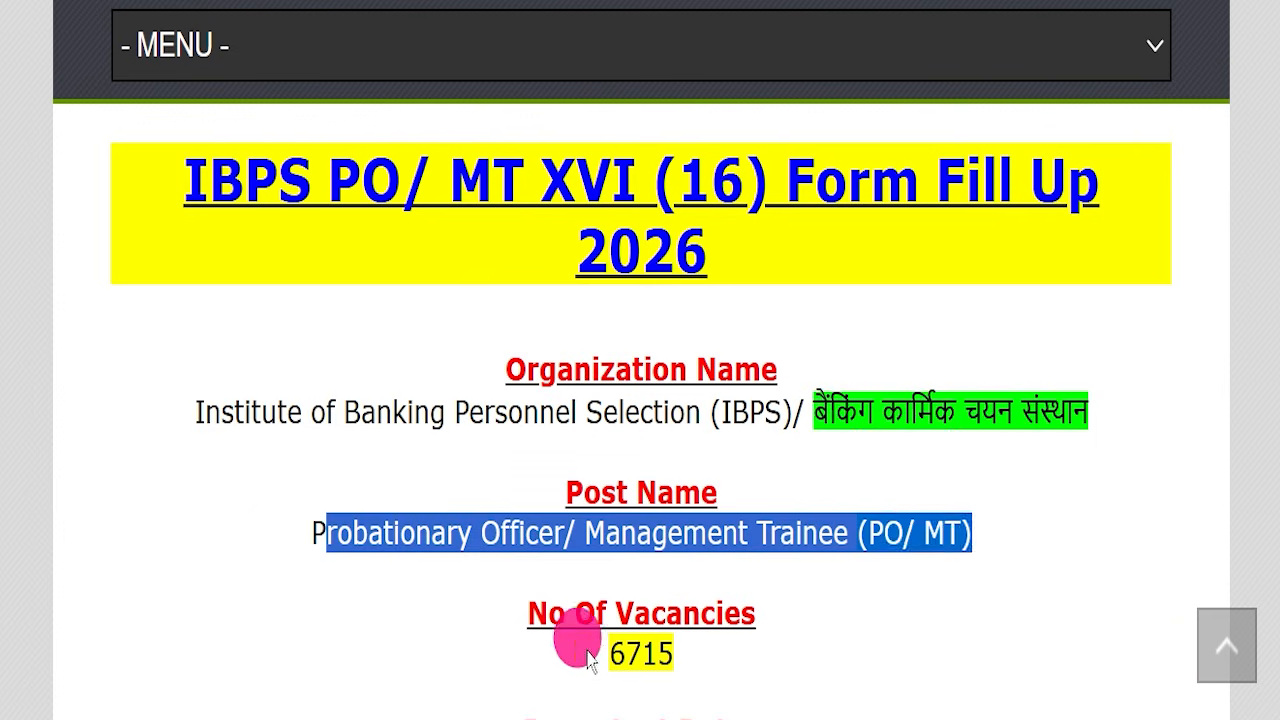
pyautogui.moveTo(548, 613); pyautogui.dragTo(700, 634)
pyautogui.scroll(-4, 871, 571)
pyautogui.click(962, 540)
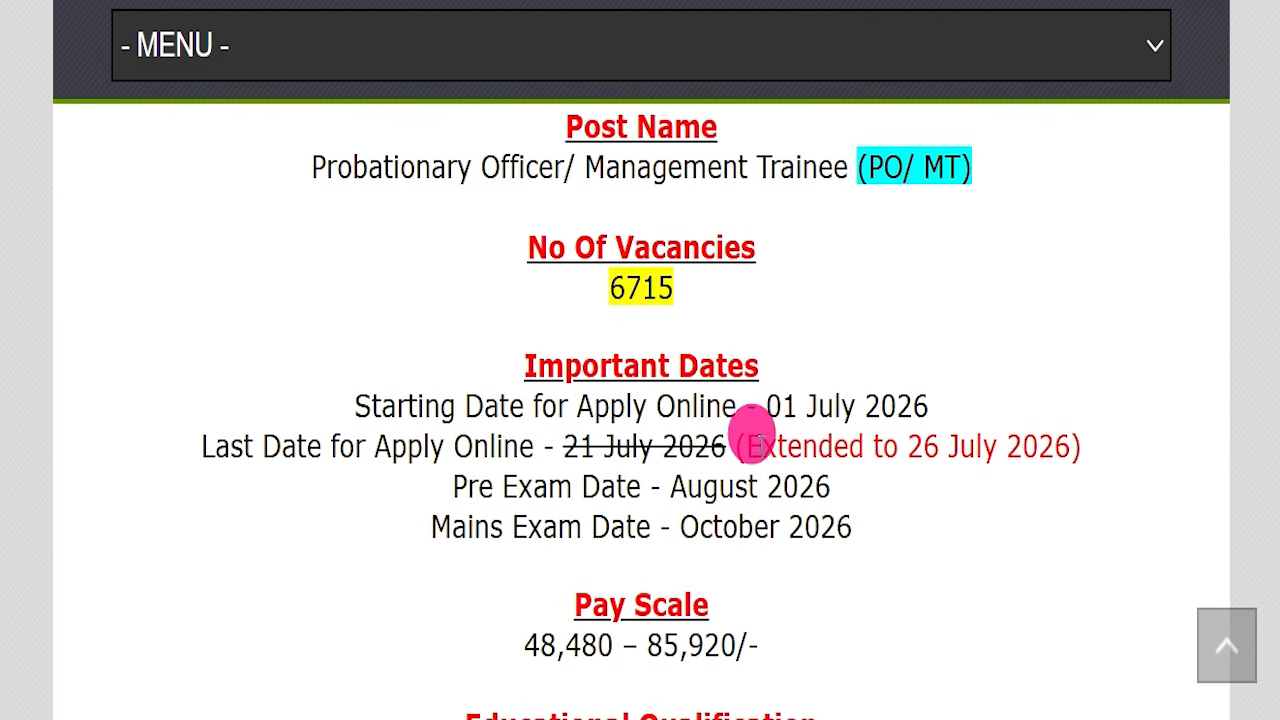
# Select the extended last date for applying online under Important Dates to point it out.
pyautogui.moveTo(757, 443); pyautogui.dragTo(1068, 450)
pyautogui.click(1050, 505)
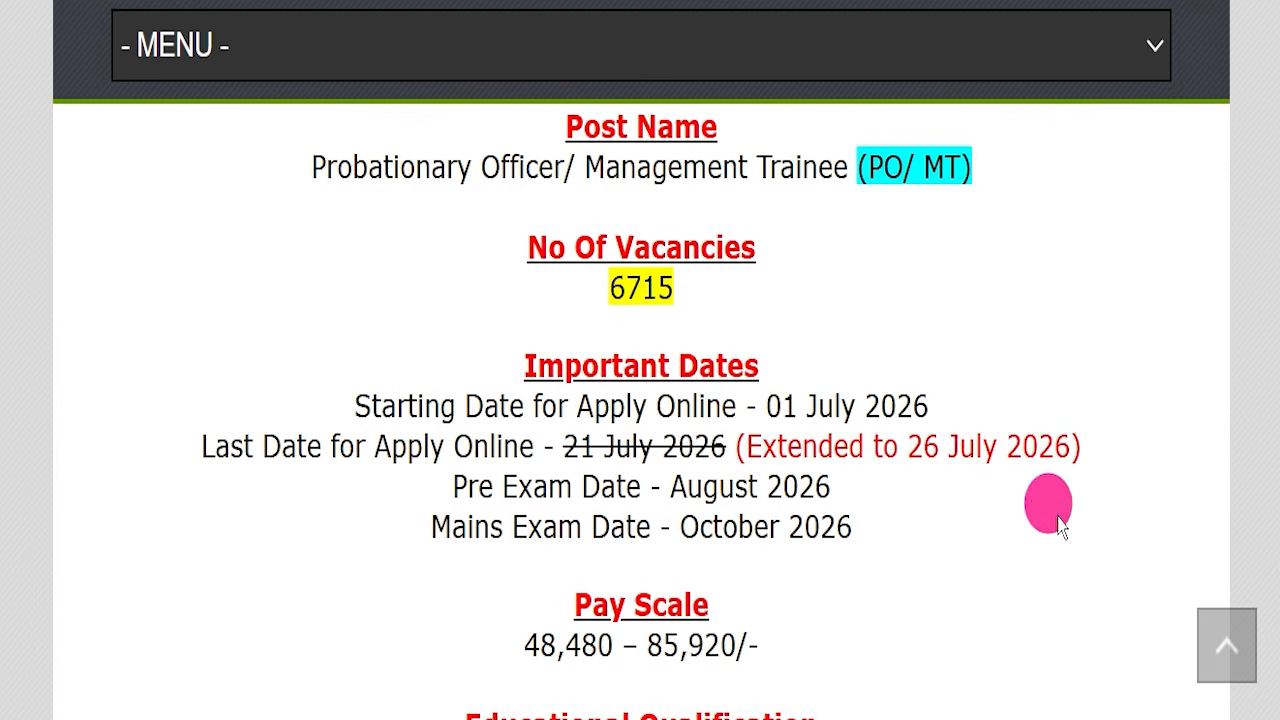
pyautogui.moveTo(908, 446); pyautogui.dragTo(1080, 447)
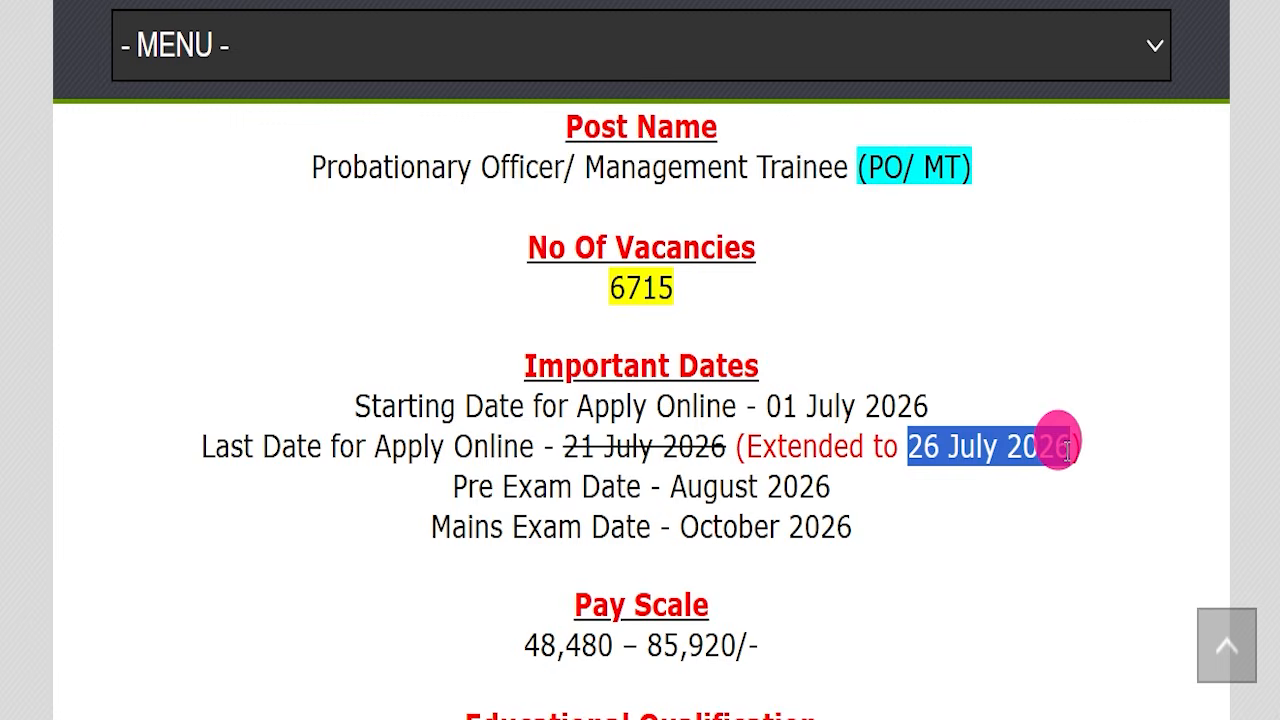
# Review the pay scale, educational qualification and age limit, selecting each entry for emphasis.
pyautogui.scroll(-2, 709, 414)
pyautogui.moveTo(524, 523); pyautogui.dragTo(772, 515)
pyautogui.scroll(-4, 650, 480)
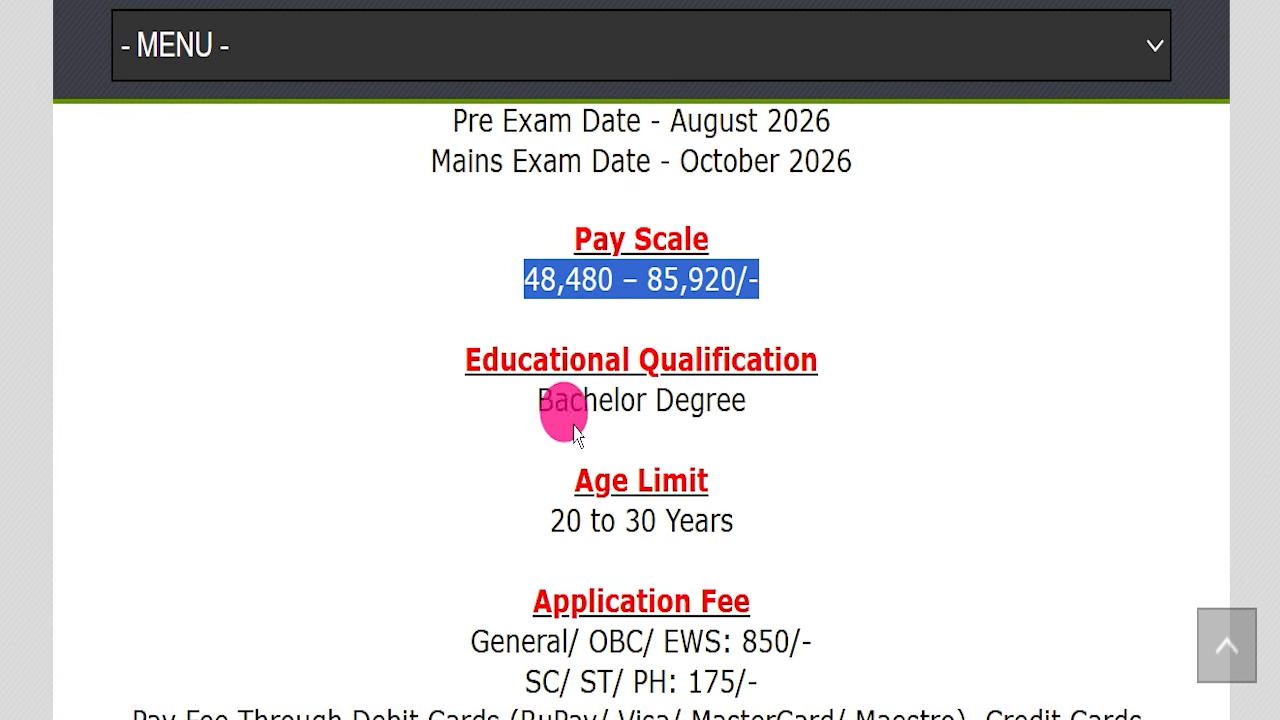
pyautogui.moveTo(411, 397); pyautogui.dragTo(939, 414)
pyautogui.scroll(-2, 940, 415)
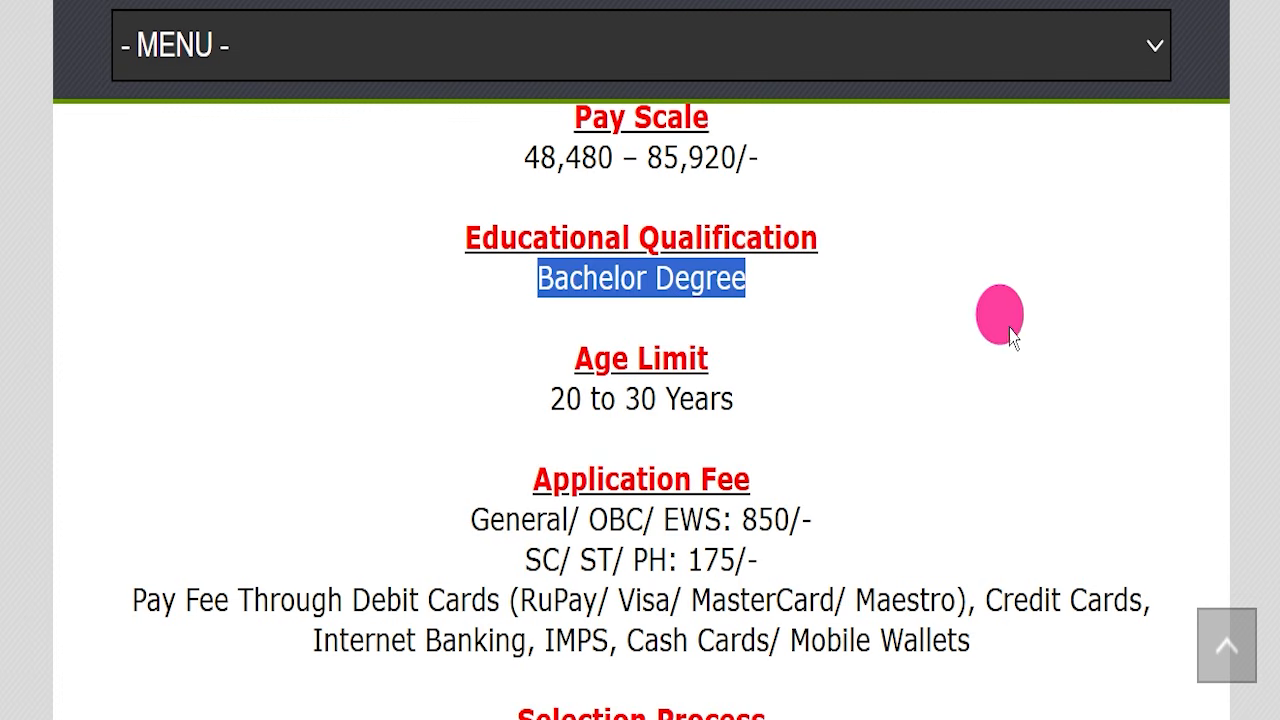
pyautogui.moveTo(492, 410); pyautogui.dragTo(814, 425)
pyautogui.scroll(-1, 823, 425)
pyautogui.scroll(-1, 822, 418)
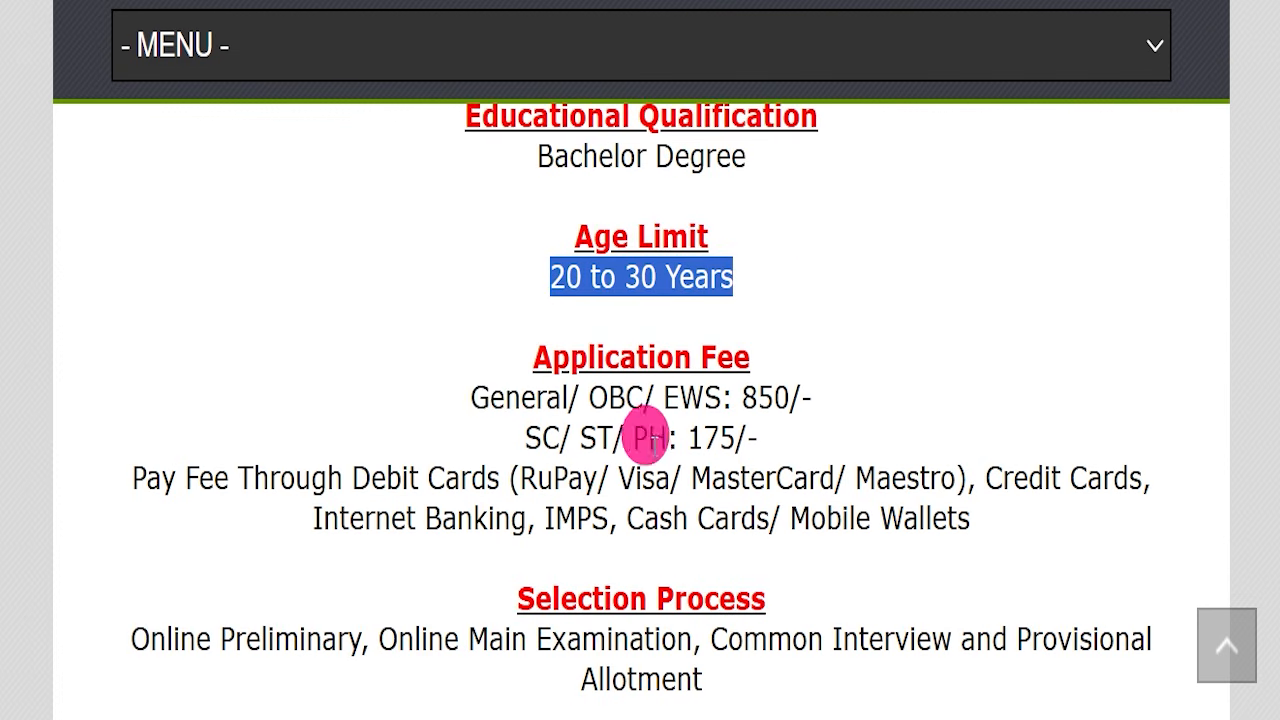
# Review the application fees for each category and the accepted payment methods, selecting the text for emphasis.
pyautogui.moveTo(429, 388); pyautogui.dragTo(845, 415)
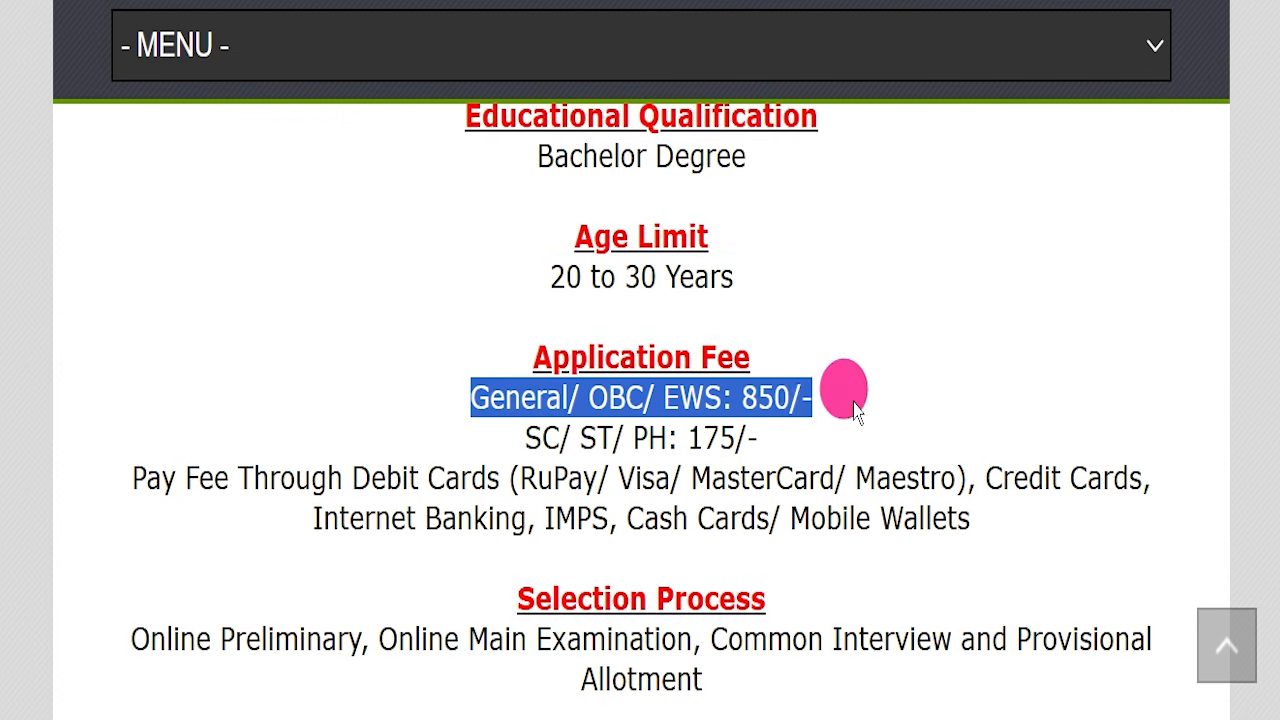
pyautogui.moveTo(477, 434); pyautogui.dragTo(800, 423)
pyautogui.scroll(-1, 800, 423)
pyautogui.moveTo(352, 356); pyautogui.dragTo(1037, 380)
pyautogui.scroll(-1, 1089, 360)
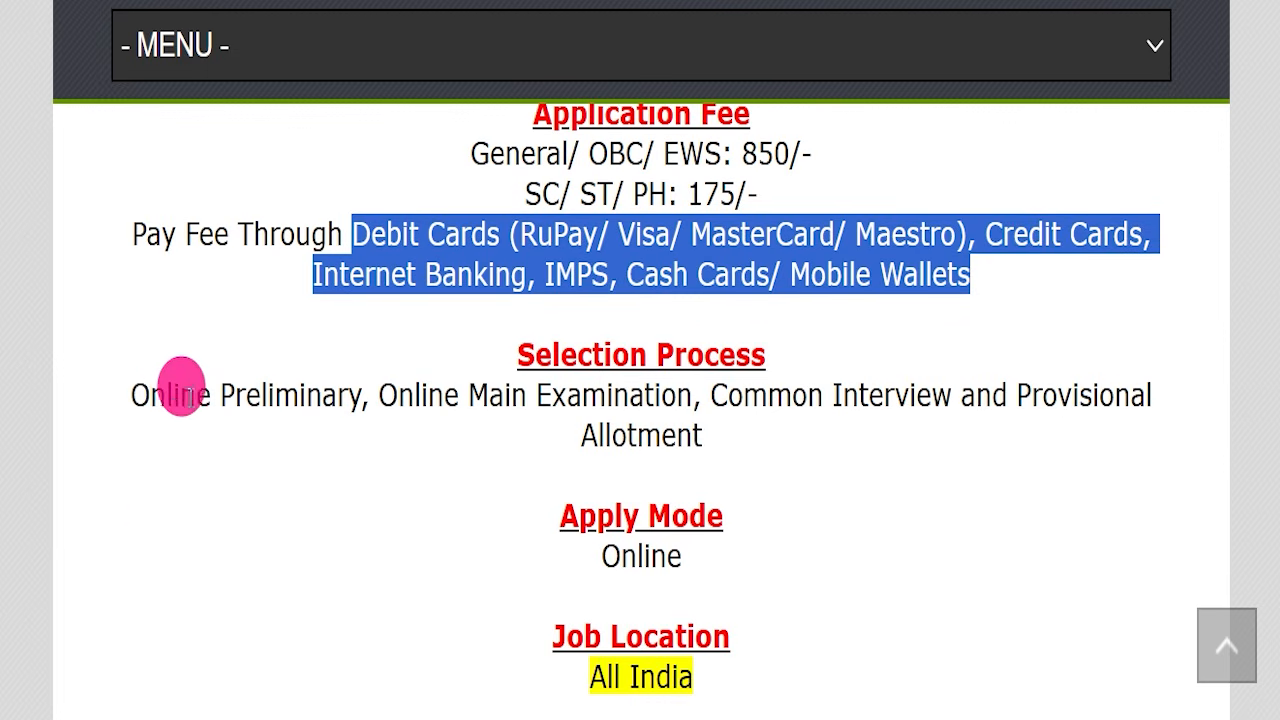
# Review the selection process, apply mode and job location, selecting each entry for emphasis.
pyautogui.moveTo(130, 390); pyautogui.dragTo(875, 462)
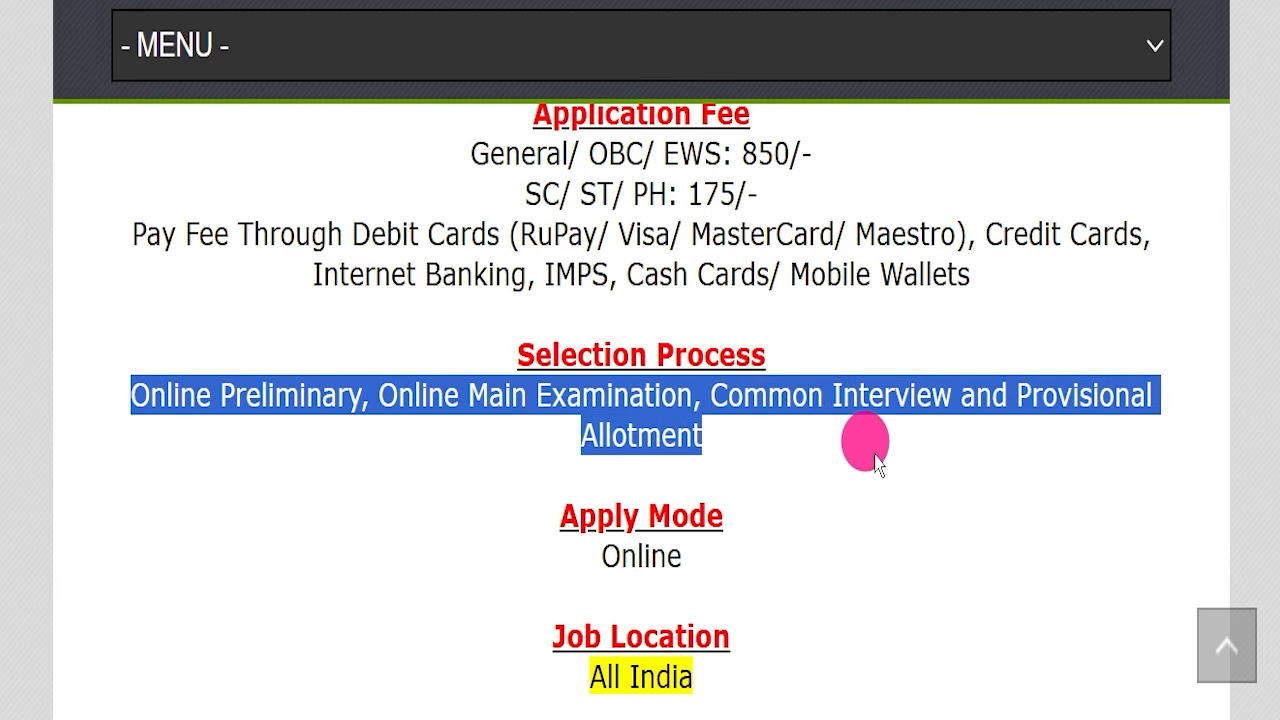
pyautogui.moveTo(543, 557); pyautogui.dragTo(771, 571)
pyautogui.scroll(-3, 900, 506)
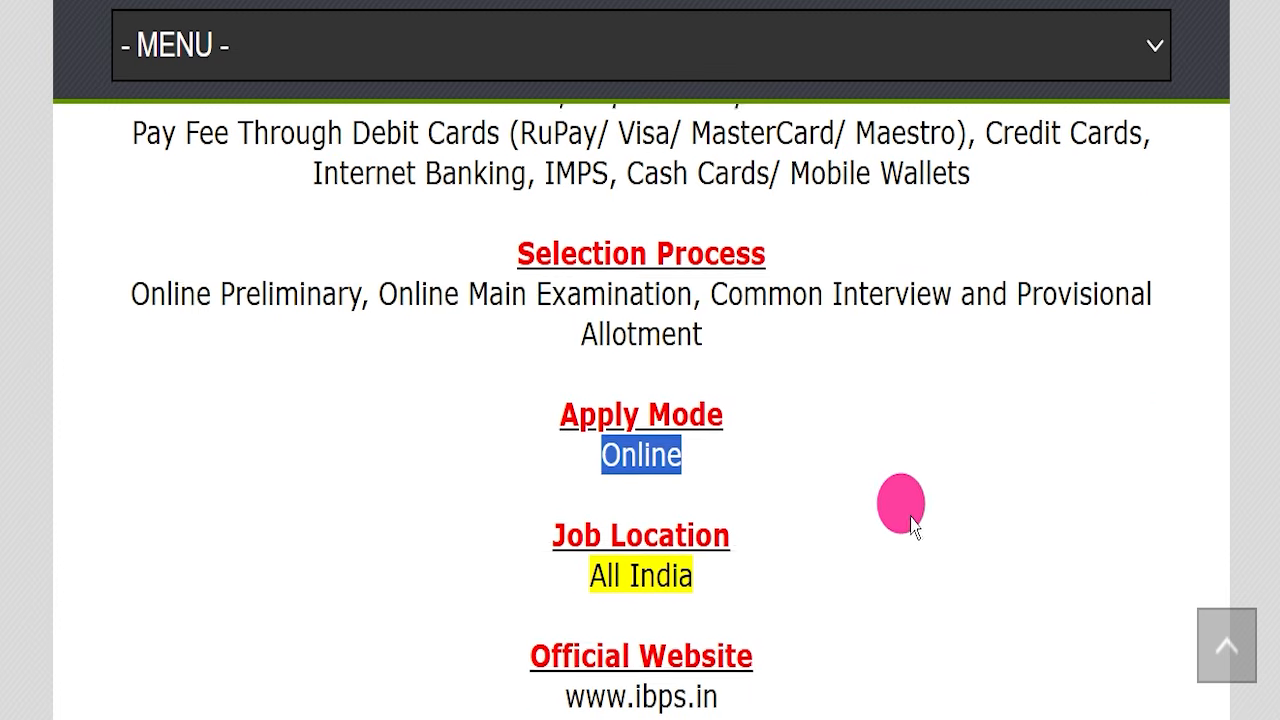
pyautogui.moveTo(492, 438); pyautogui.dragTo(806, 448)
pyautogui.scroll(-3, 810, 447)
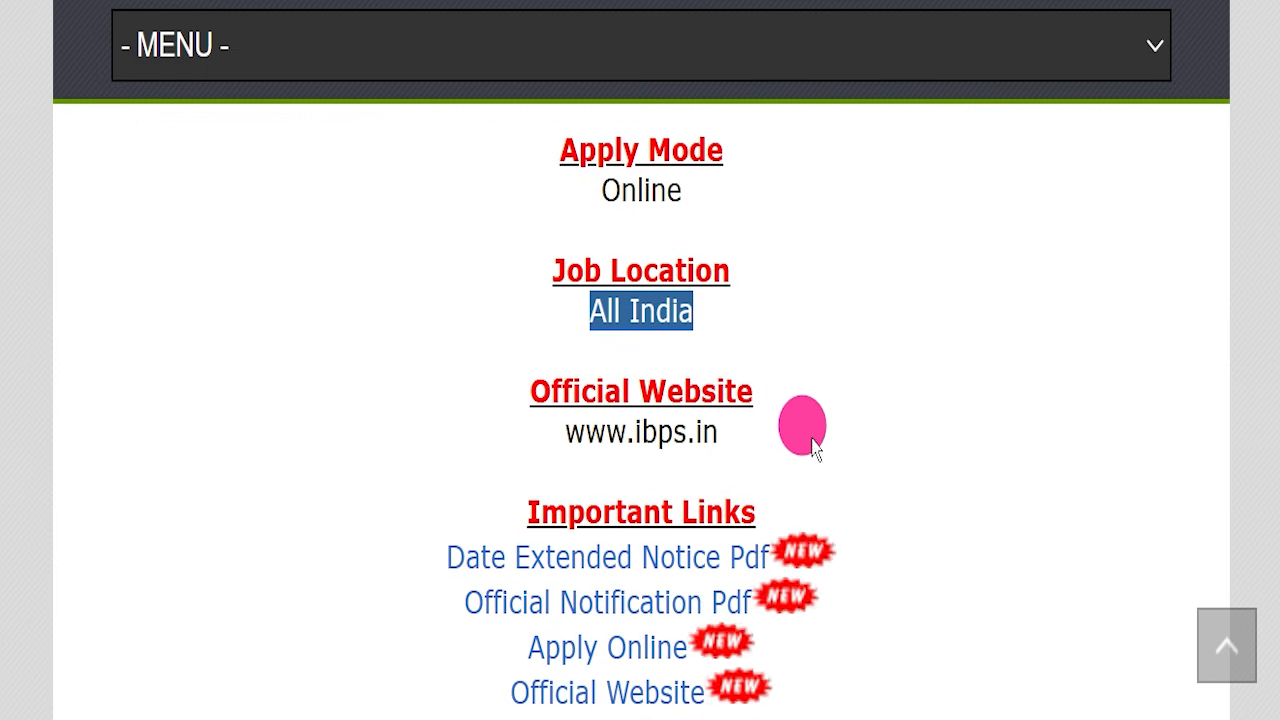
# Point out the official website address and the Date Extended Notice Pdf link under Important Links by selecting them.
pyautogui.moveTo(480, 437); pyautogui.dragTo(891, 417)
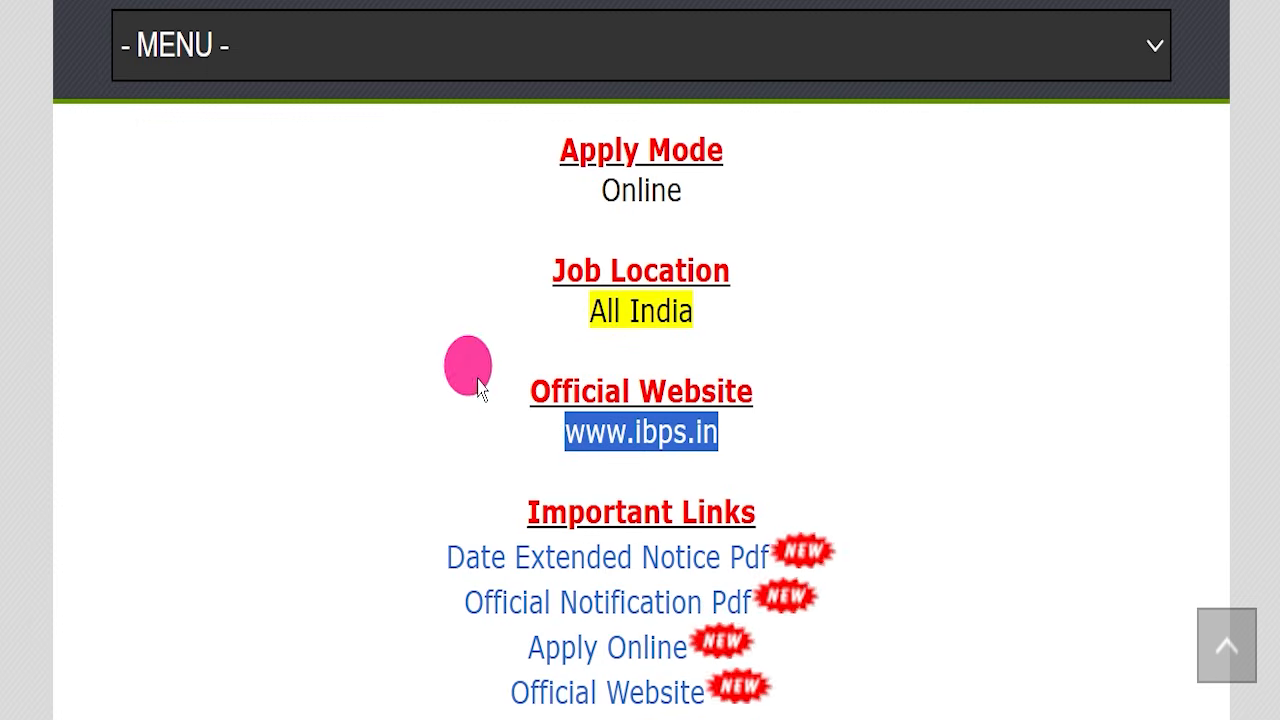
pyautogui.moveTo(478, 384); pyautogui.dragTo(897, 418)
pyautogui.click(890, 428)
pyautogui.scroll(-2, 929, 391)
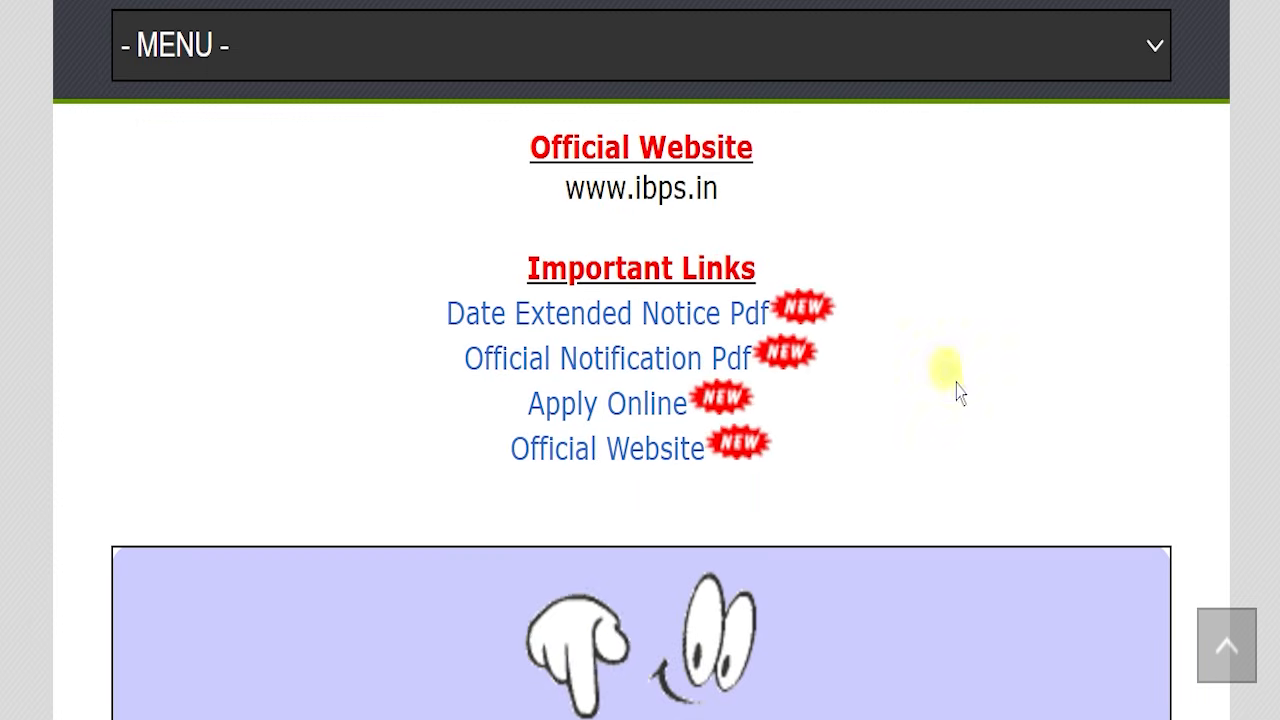
pyautogui.moveTo(394, 277); pyautogui.dragTo(742, 318)
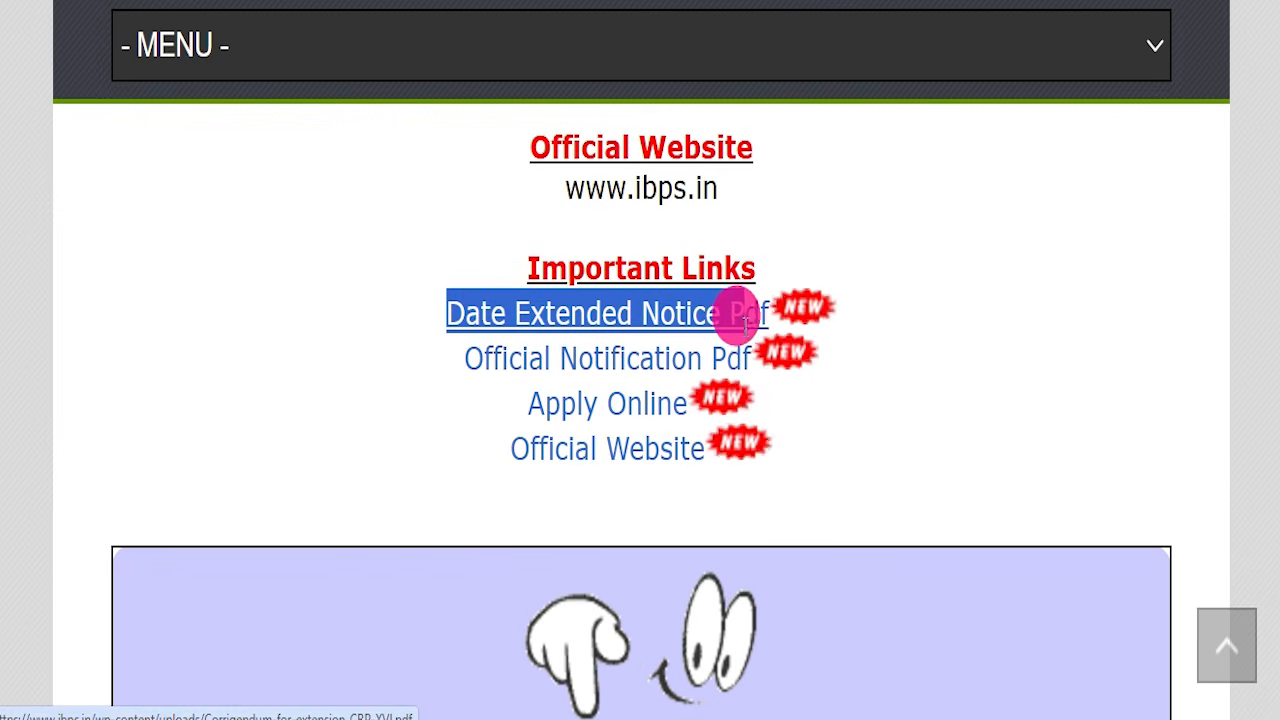
# Check the revised online registration dates in the date extension corrigendum PDF, selecting the new closing date, and return to the Important Links.
pyautogui.hotkey('ctrl', 'Tab')
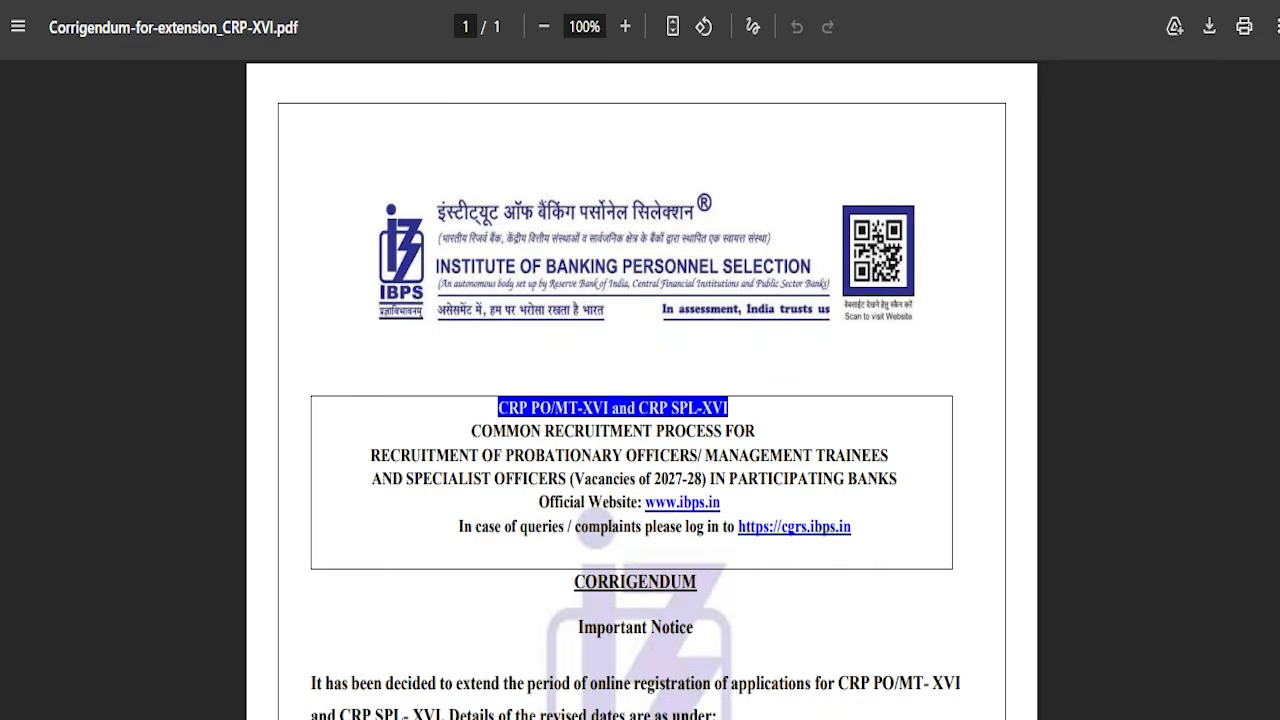
pyautogui.scroll(-3, 811, 394)
pyautogui.scroll(-1, 840, 378)
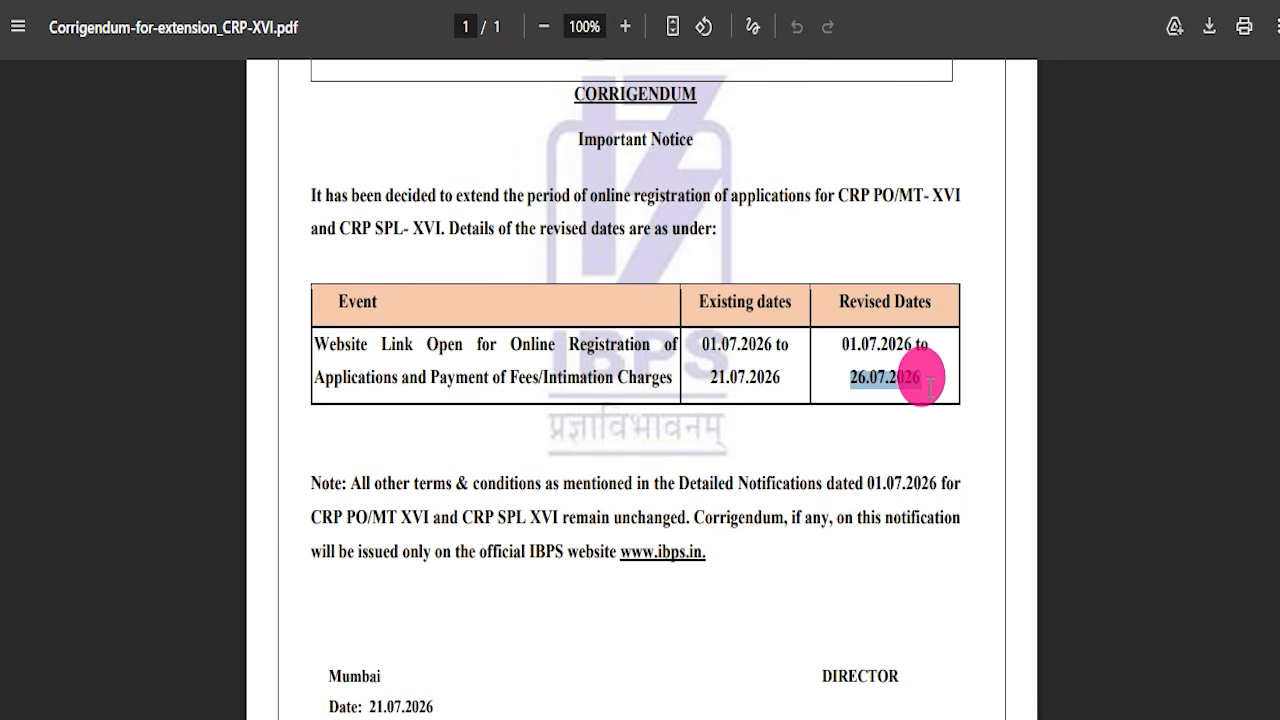
pyautogui.scroll(3, 726, 428)
pyautogui.hotkey('ctrl', 'shift', 'Tab')
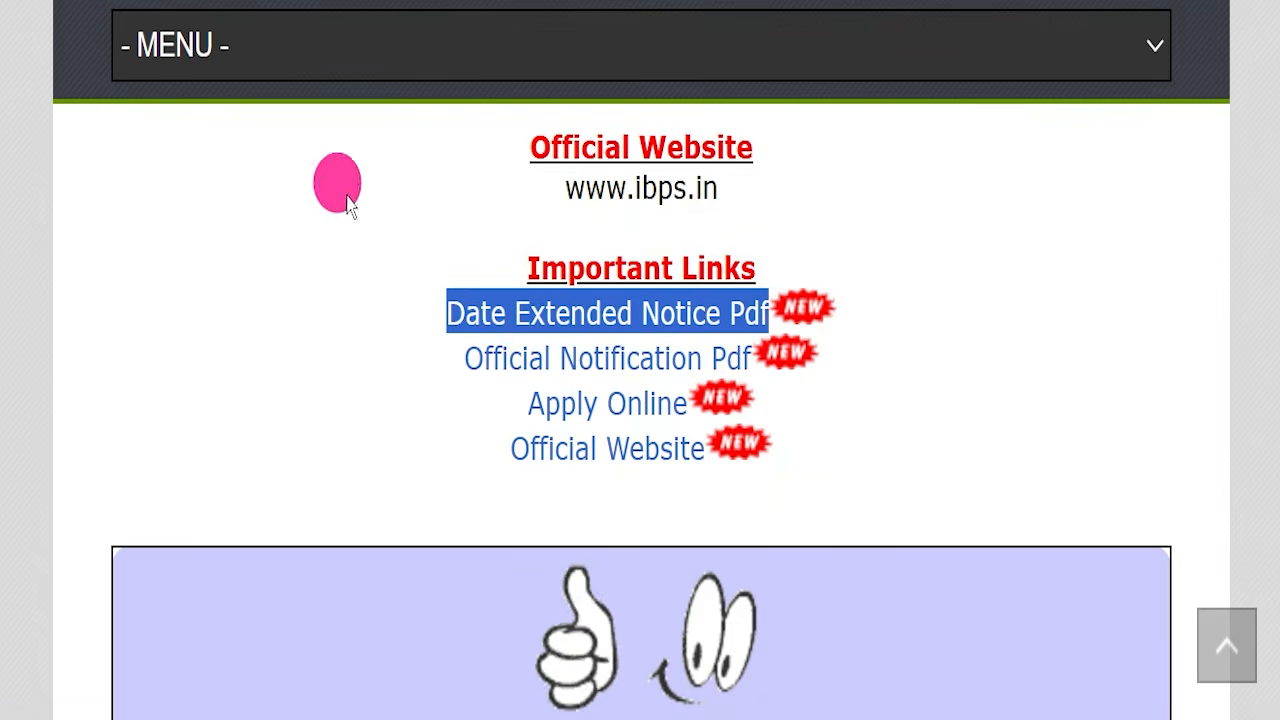
# Point out the Official Notification Pdf link and skim the detailed notification's schedule, index, nationality, age, payment and general instruction sections.
pyautogui.moveTo(455, 368); pyautogui.dragTo(648, 362)
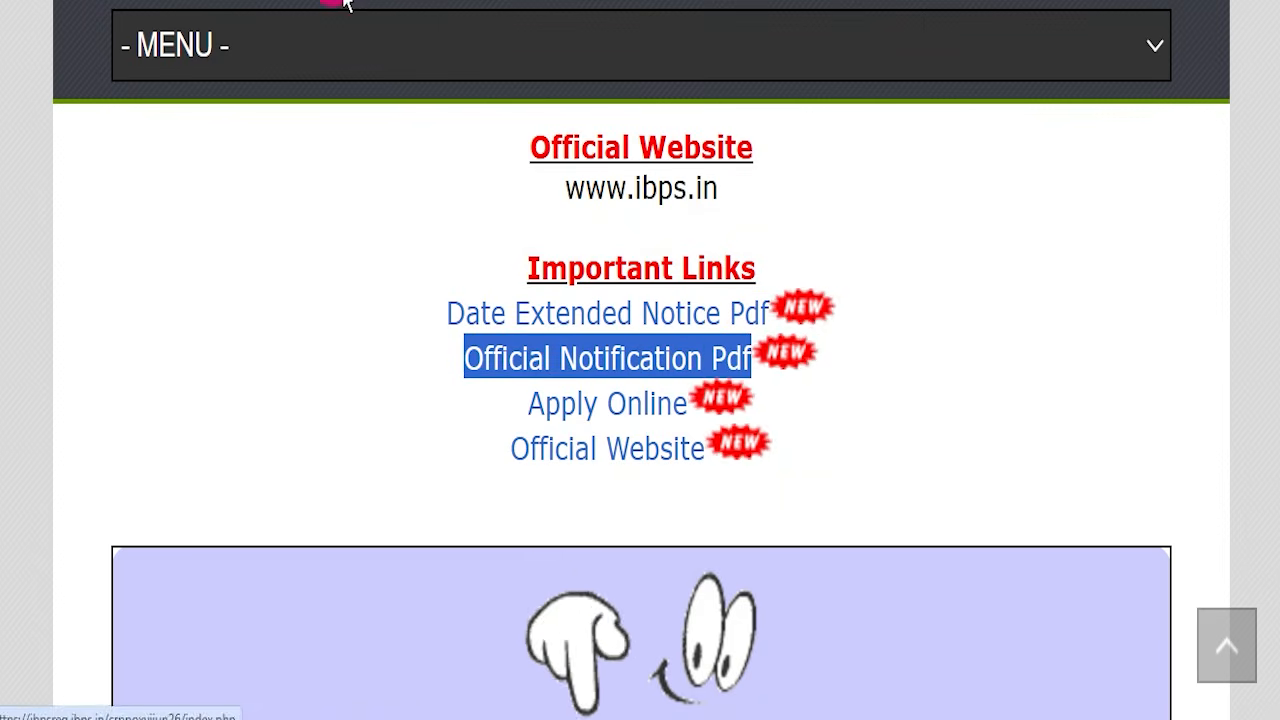
pyautogui.hotkey('ctrl', 'Tab')
pyautogui.scroll(-7, 698, 392)
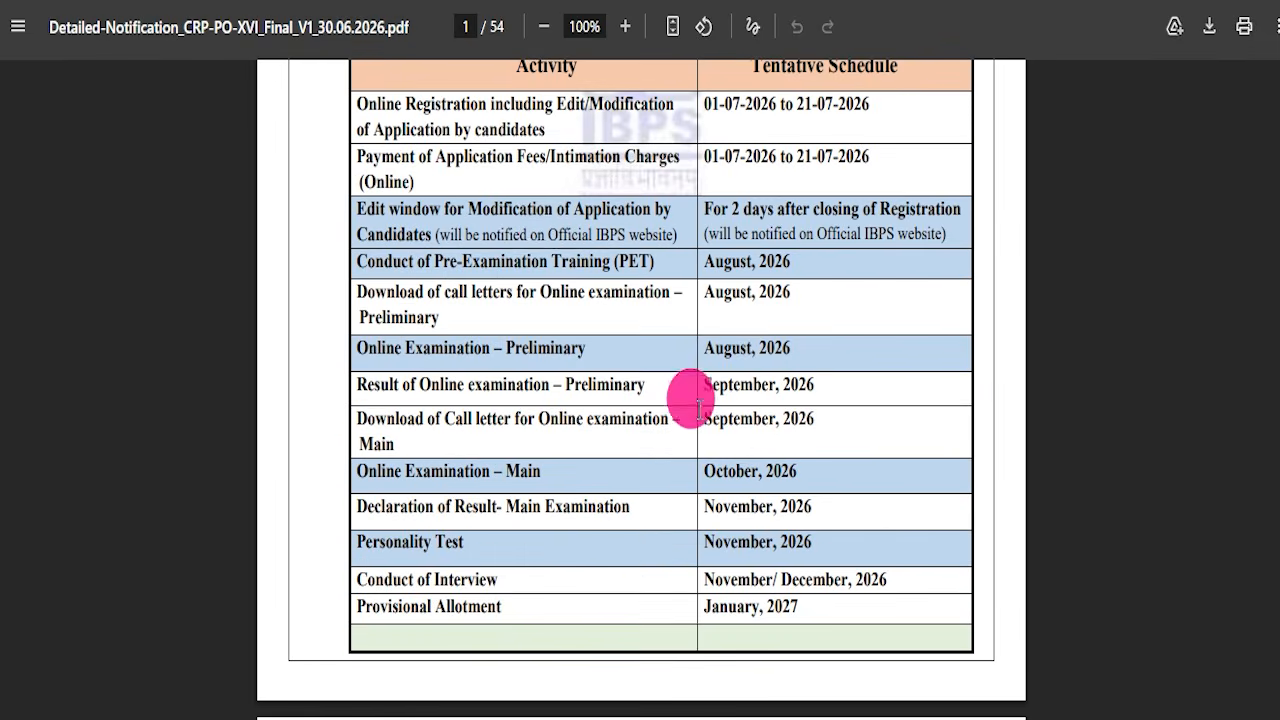
pyautogui.scroll(-20, 522, 309)
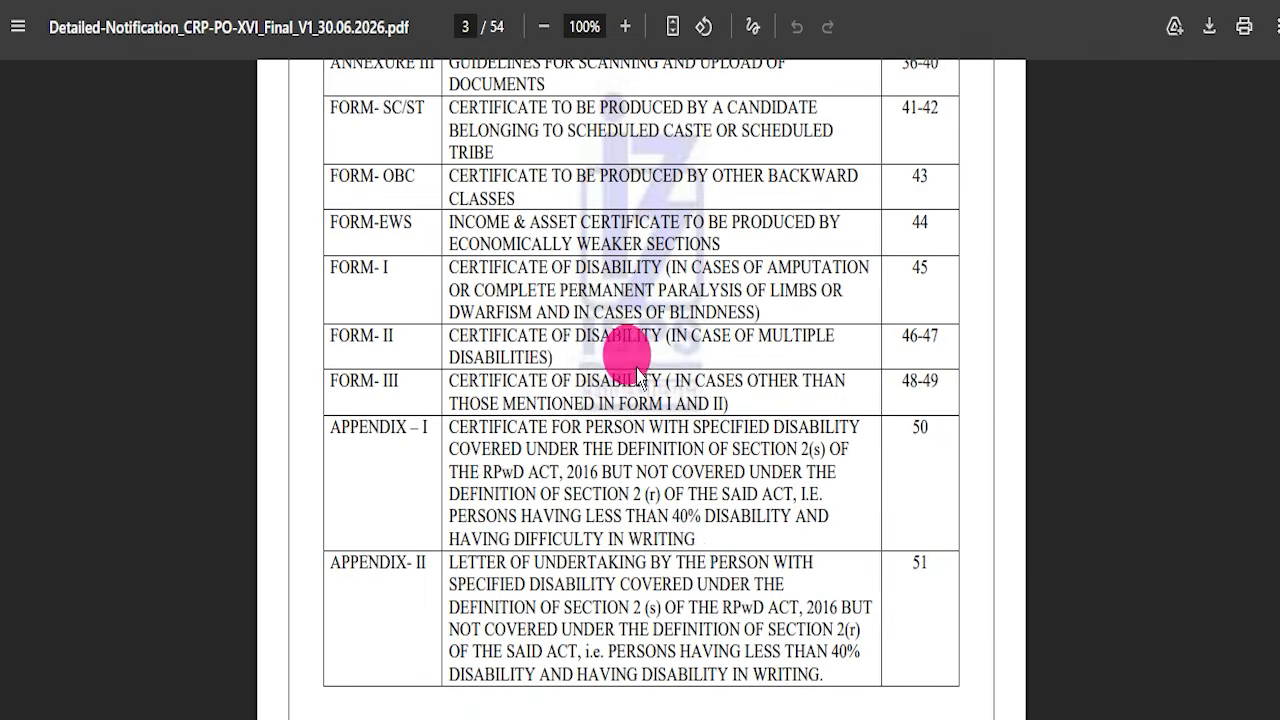
pyautogui.scroll(-20, 698, 555)
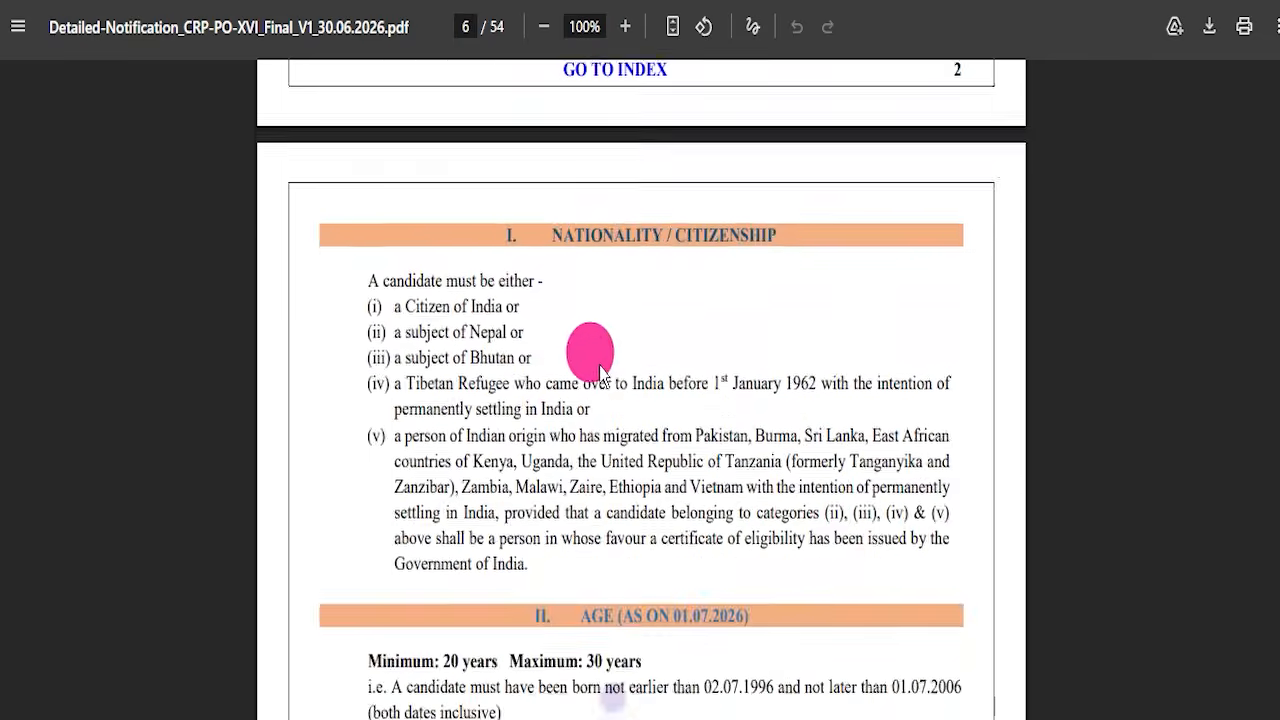
pyautogui.scroll(-15, 600, 338)
pyautogui.scroll(-15, 606, 344)
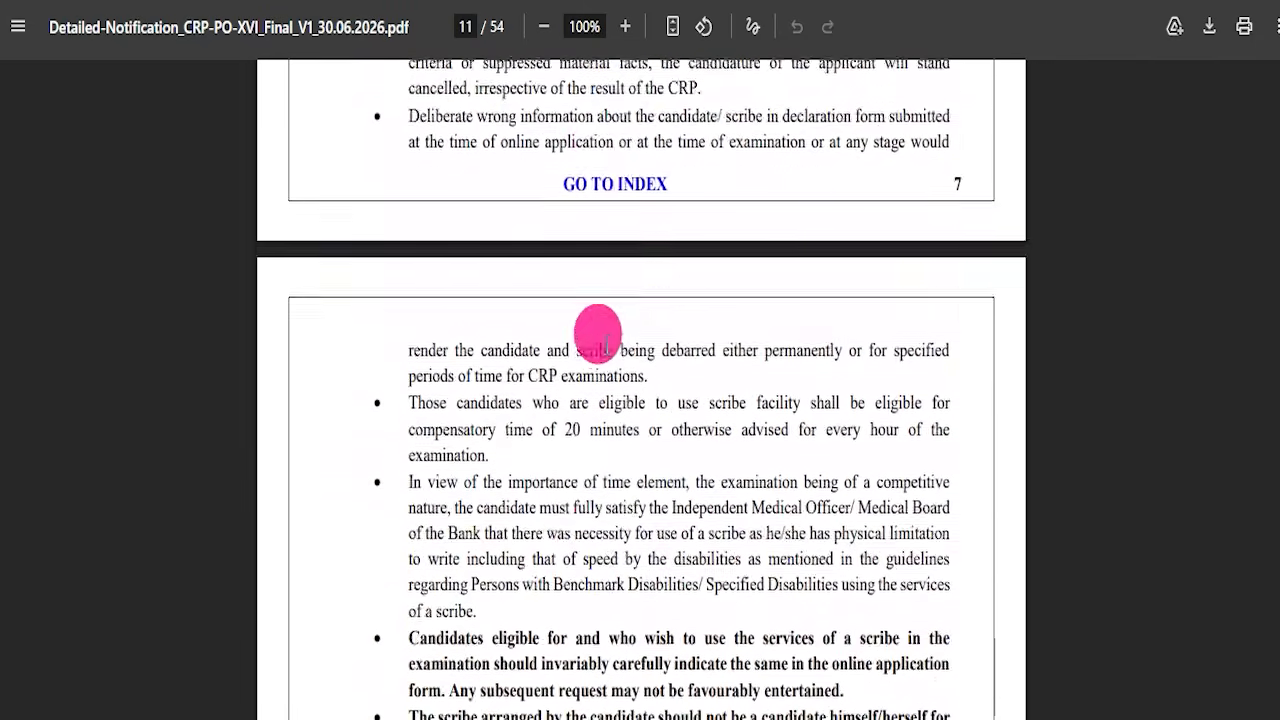
pyautogui.scroll(-5, 606, 344)
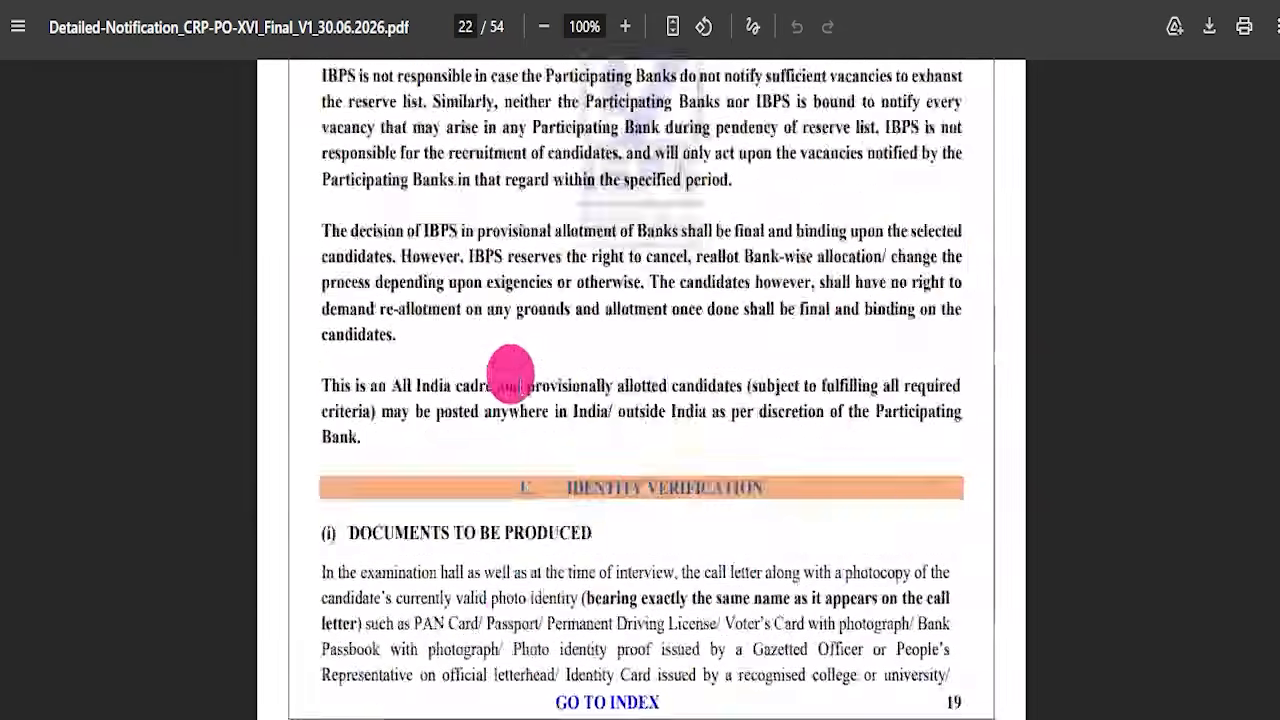
pyautogui.scroll(-8, 606, 368)
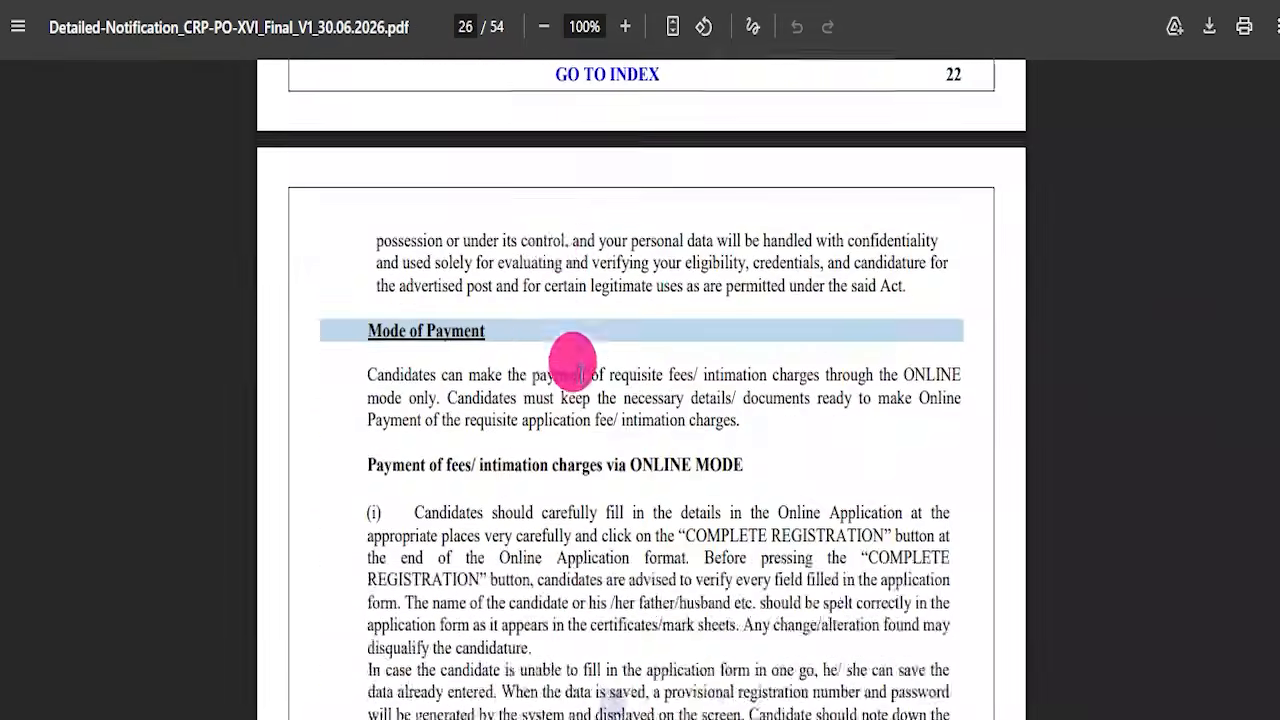
pyautogui.scroll(-7, 558, 372)
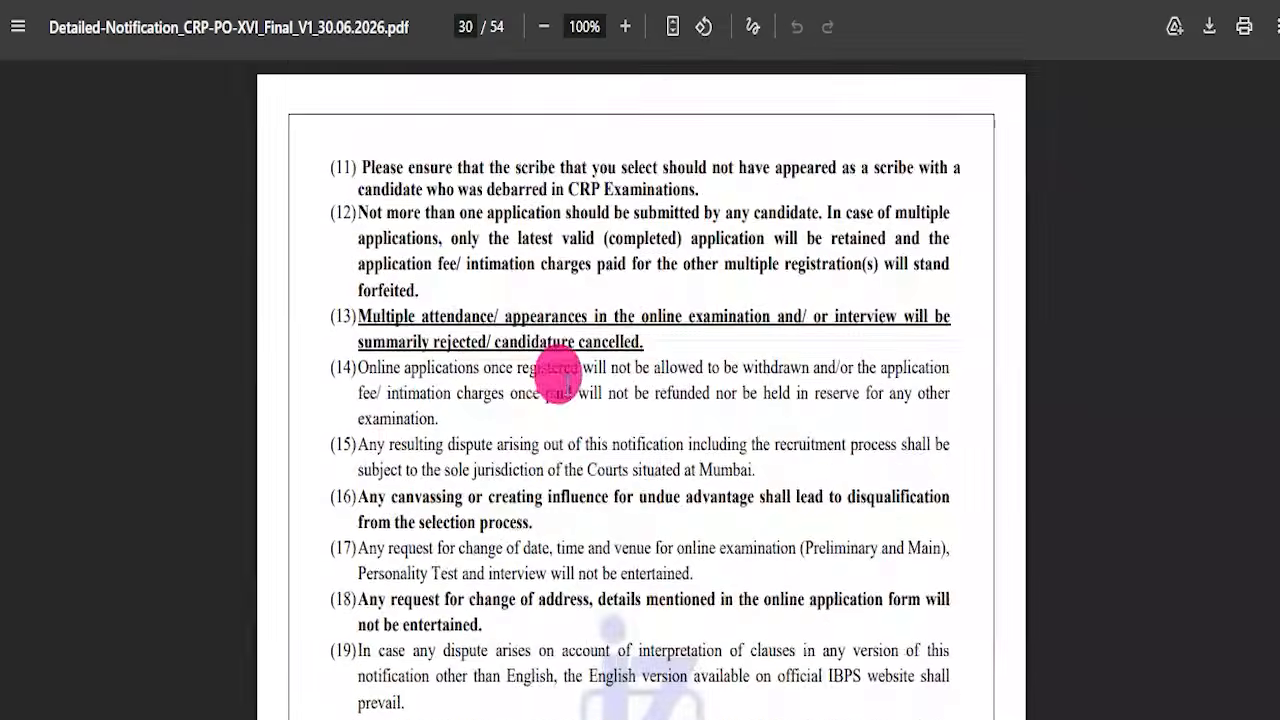
pyautogui.scroll(-20, 561, 350)
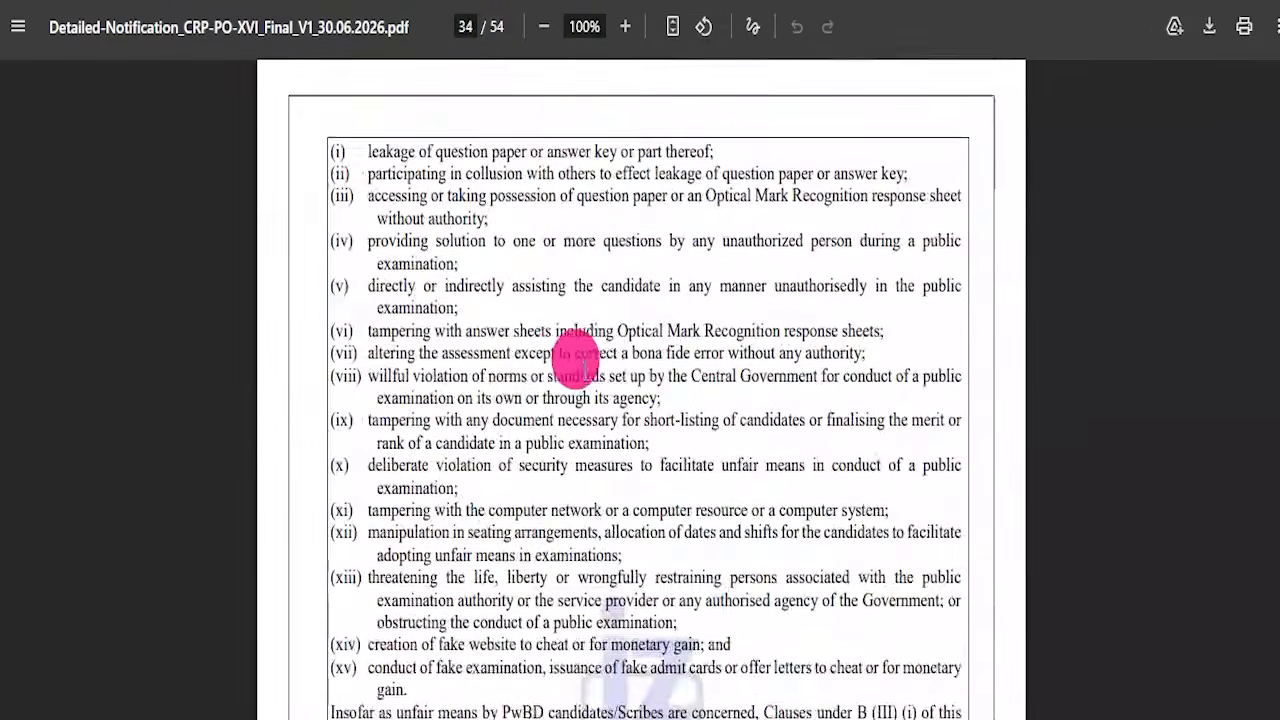
pyautogui.scroll(-8, 597, 358)
# Review the notification's photograph, signature, left thumb impression and hand-written declaration specifications, and return to its first page.
pyautogui.scroll(-15, 578, 356)
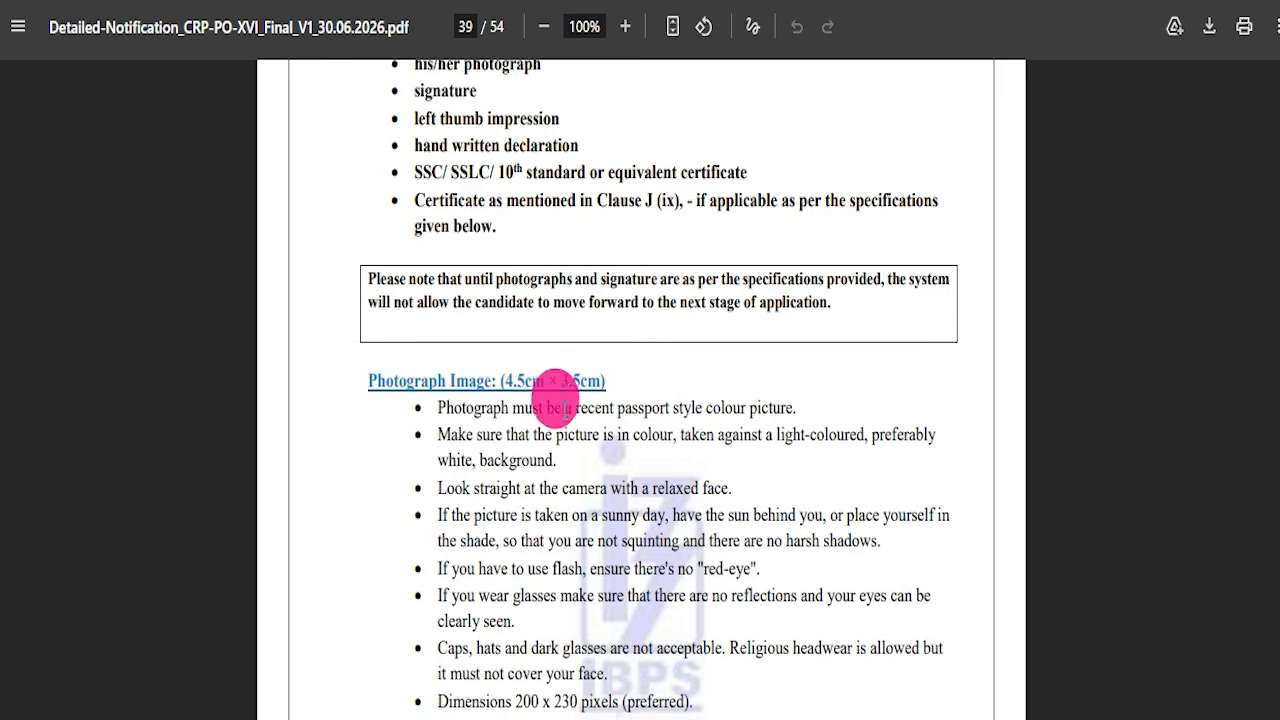
pyautogui.scroll(-5, 500, 372)
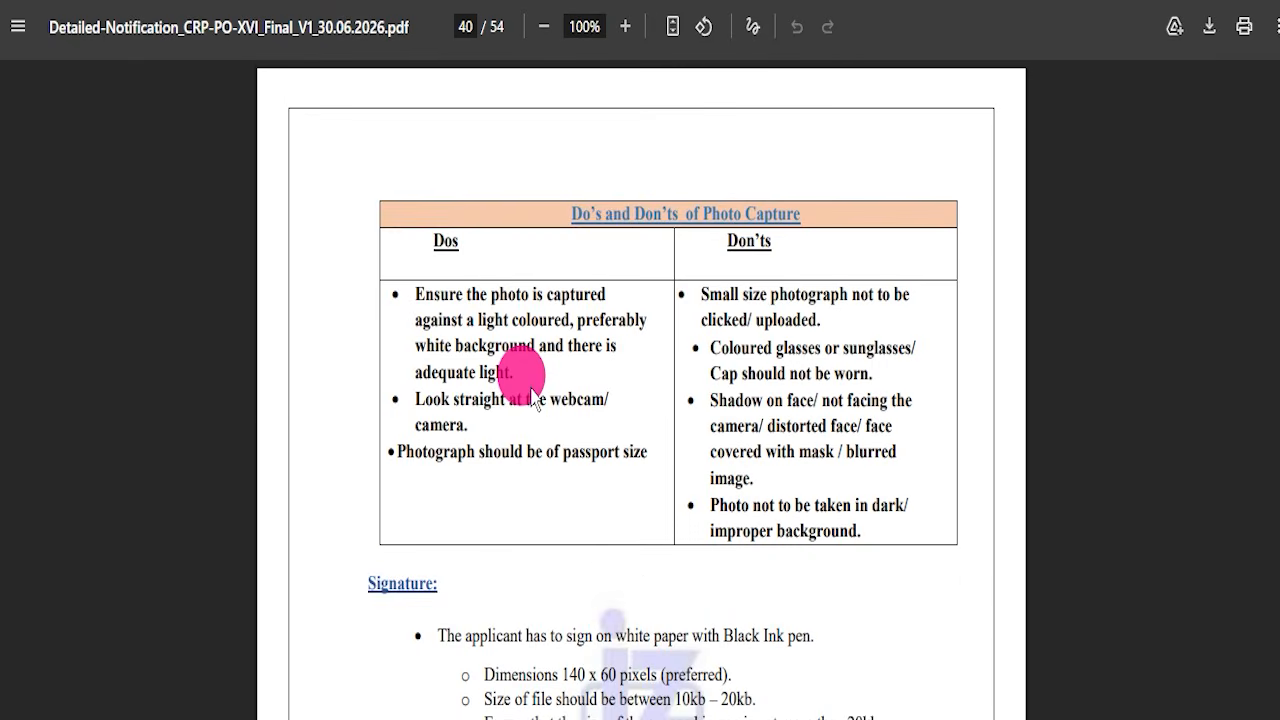
pyautogui.scroll(-1, 540, 400)
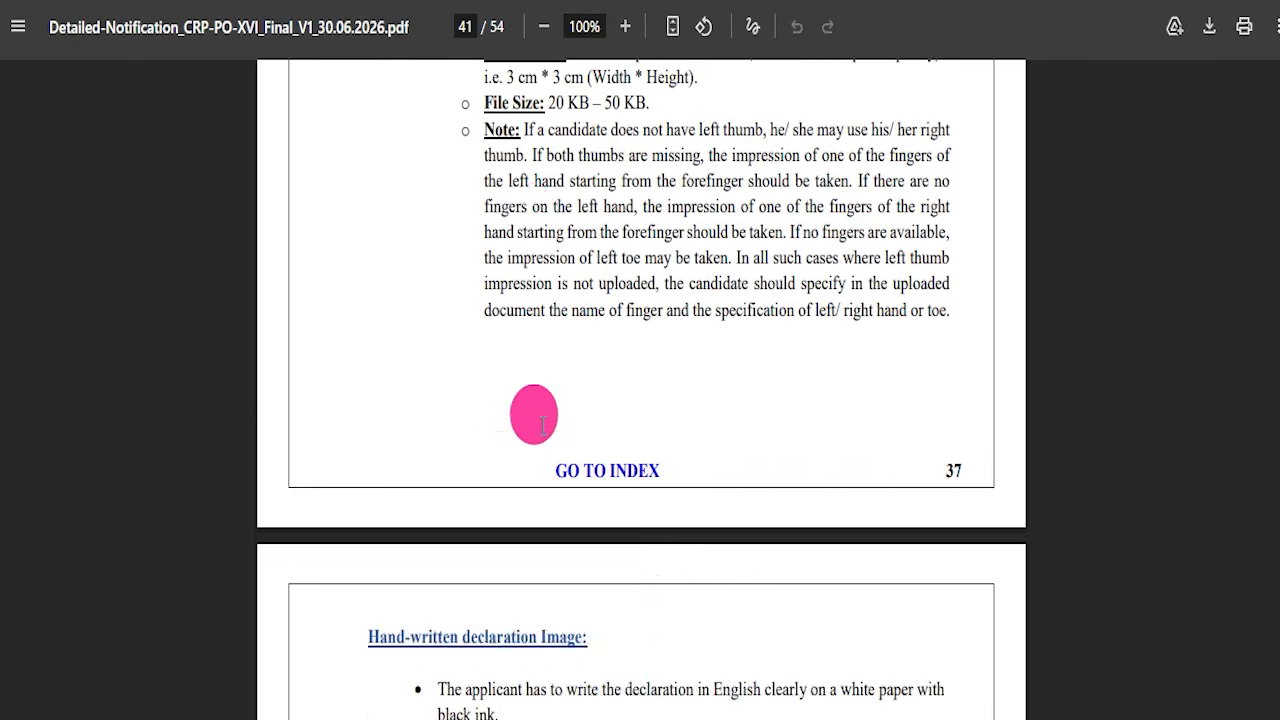
pyautogui.scroll(3, 481, 342)
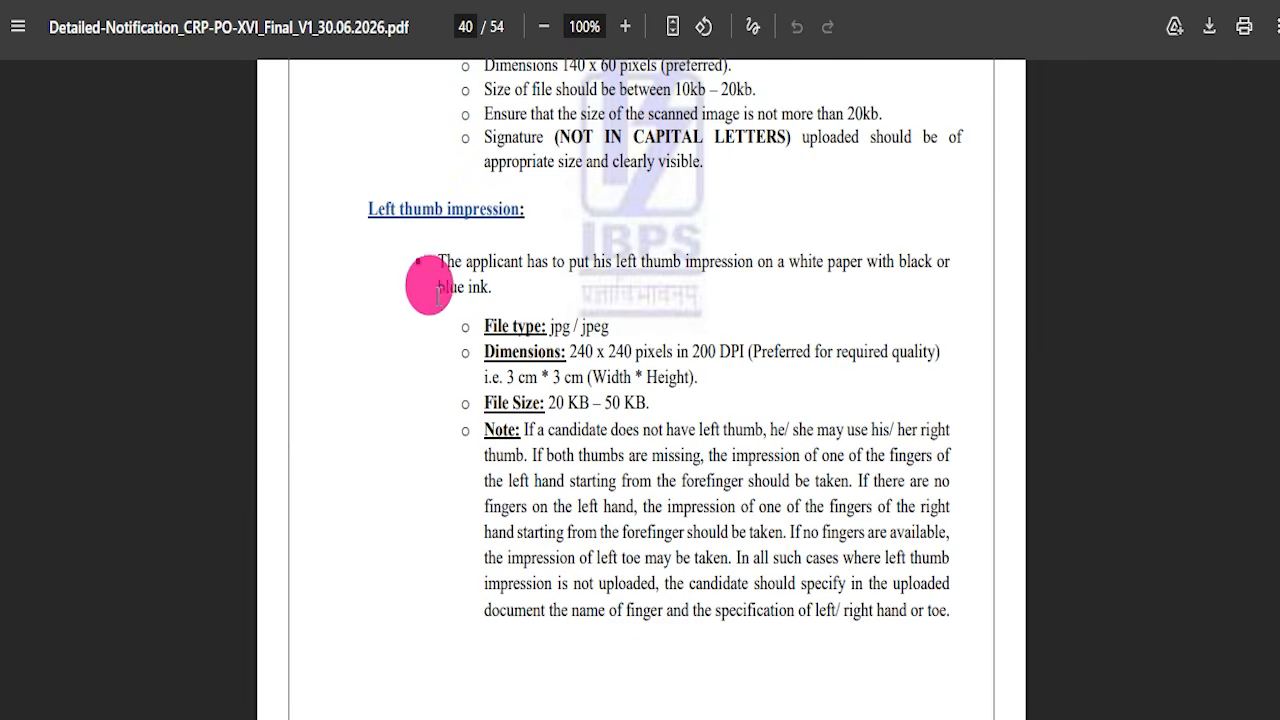
pyautogui.scroll(-4, 563, 378)
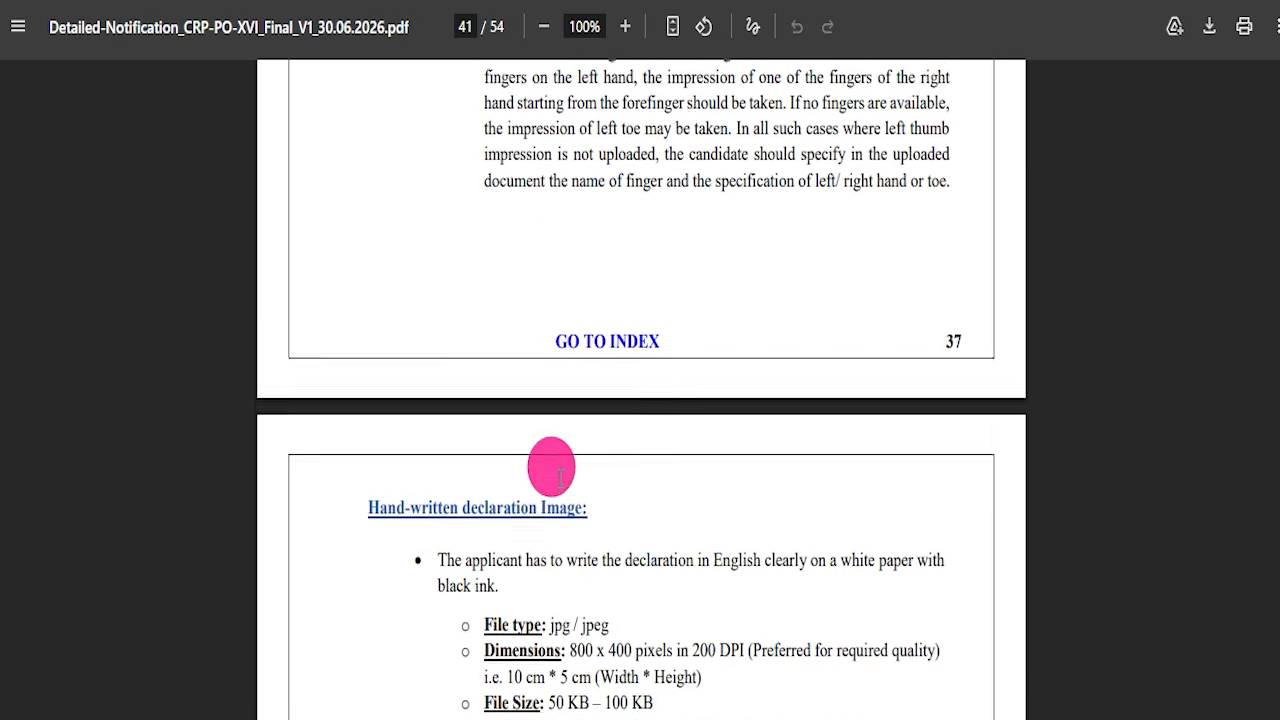
pyautogui.scroll(-20, 600, 520)
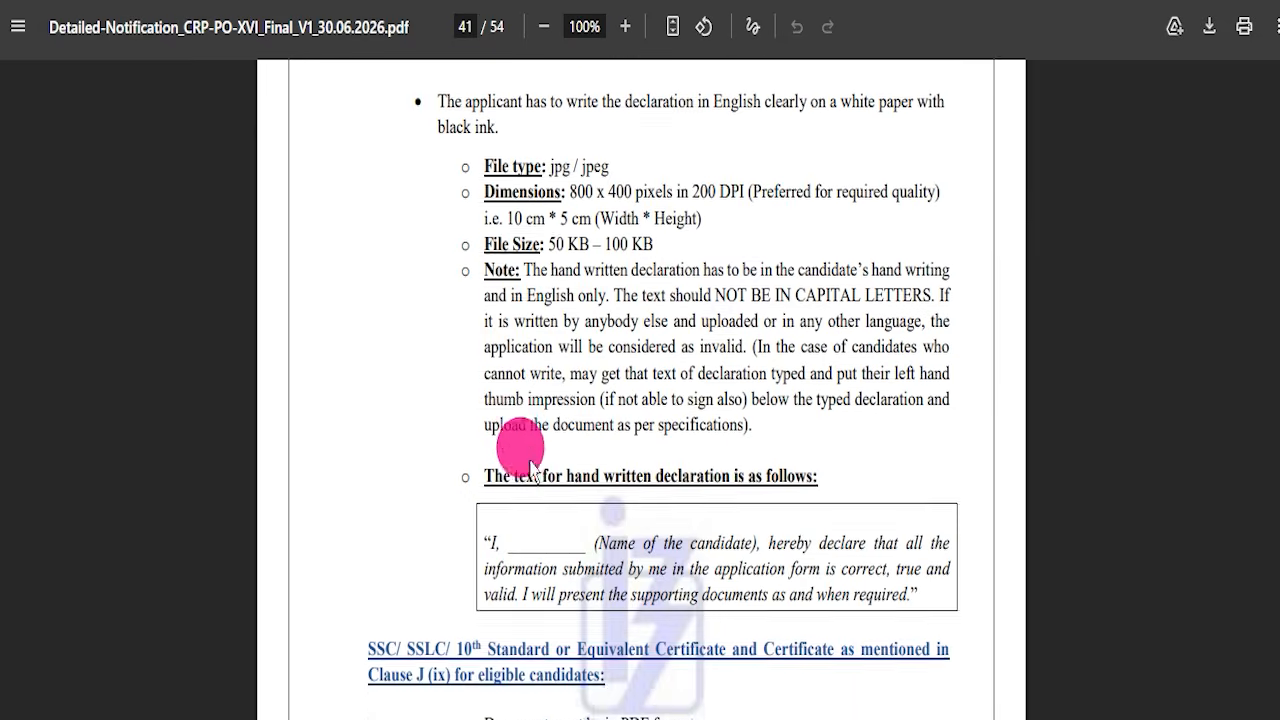
pyautogui.scroll(-20, 893, 368)
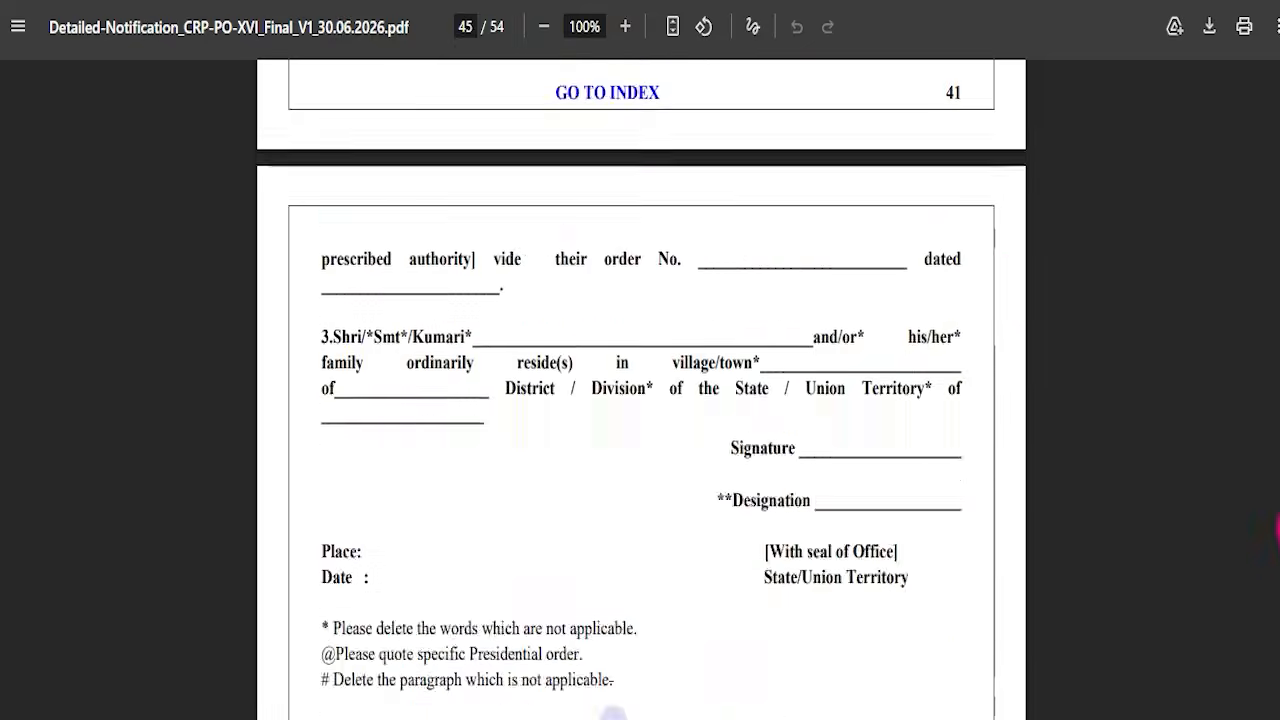
pyautogui.moveTo(1277, 583); pyautogui.dragTo(1277, 70)
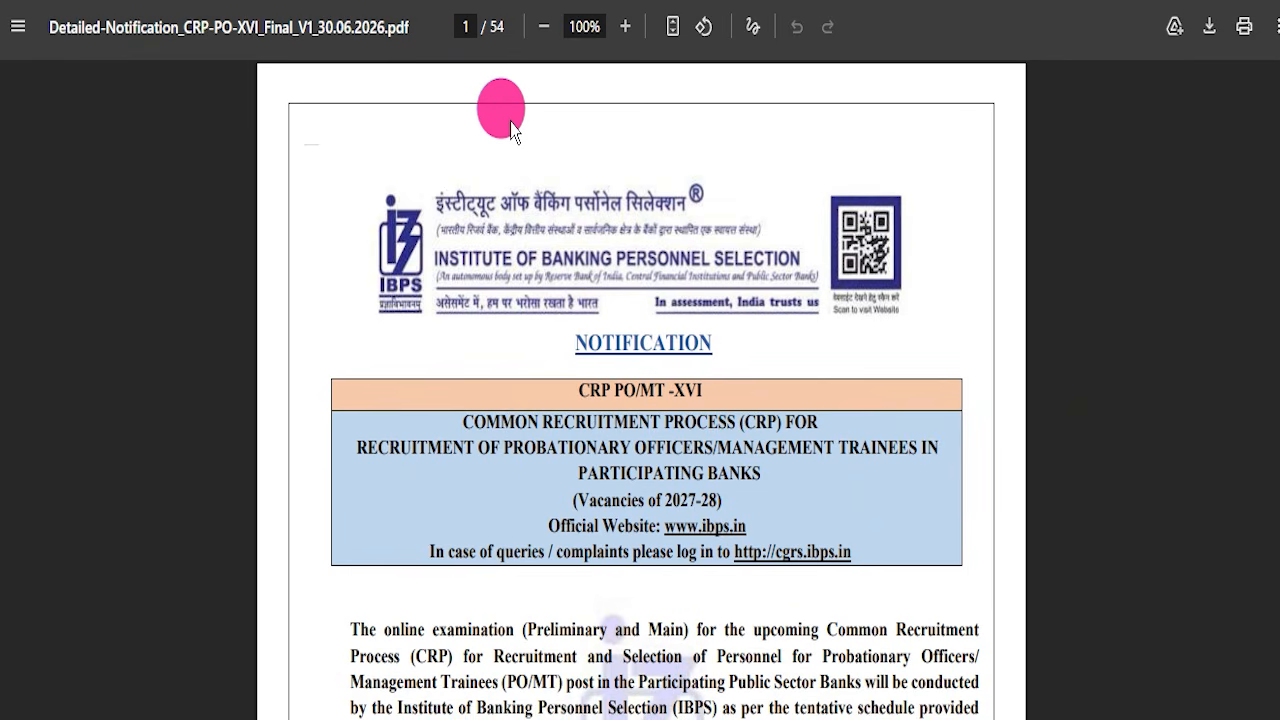
# Point out the Apply Online link and, on the CRP PO/MT-XVI application page, outline the registered candidates' login and the new registration option.
pyautogui.click(300, 1)
pyautogui.moveTo(527, 403); pyautogui.dragTo(689, 410)
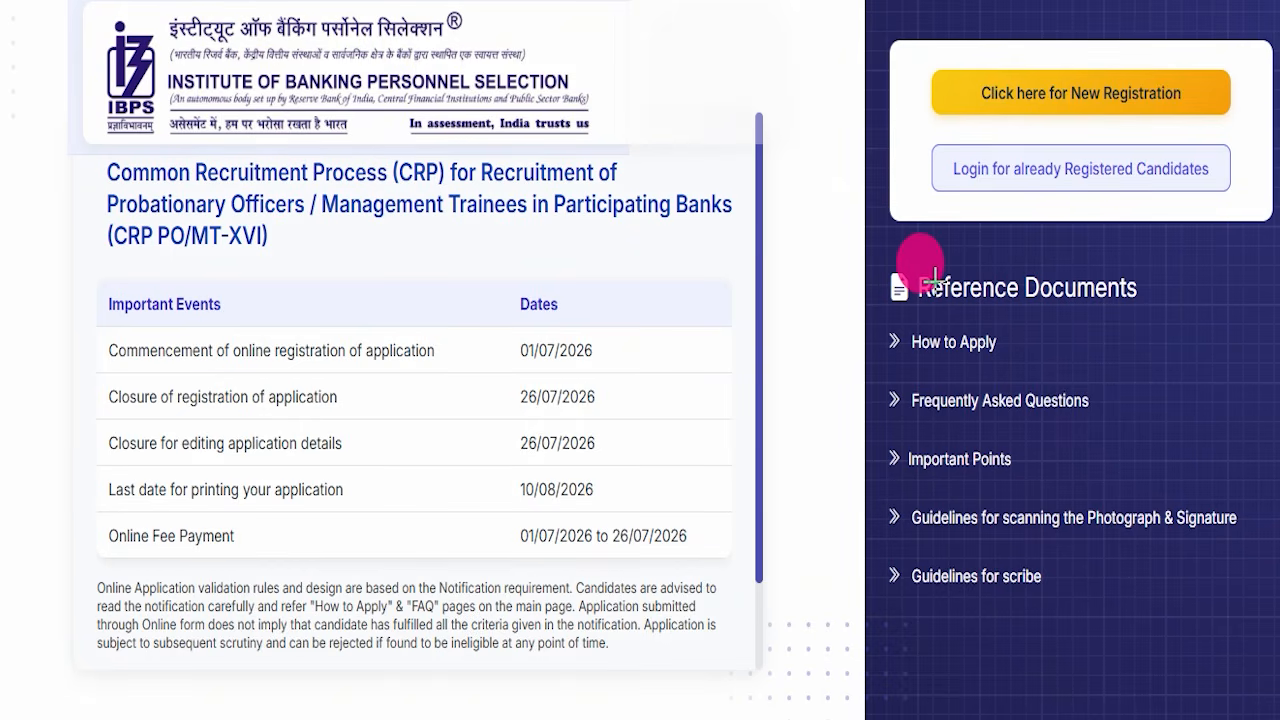
pyautogui.moveTo(913, 130); pyautogui.dragTo(1258, 210)
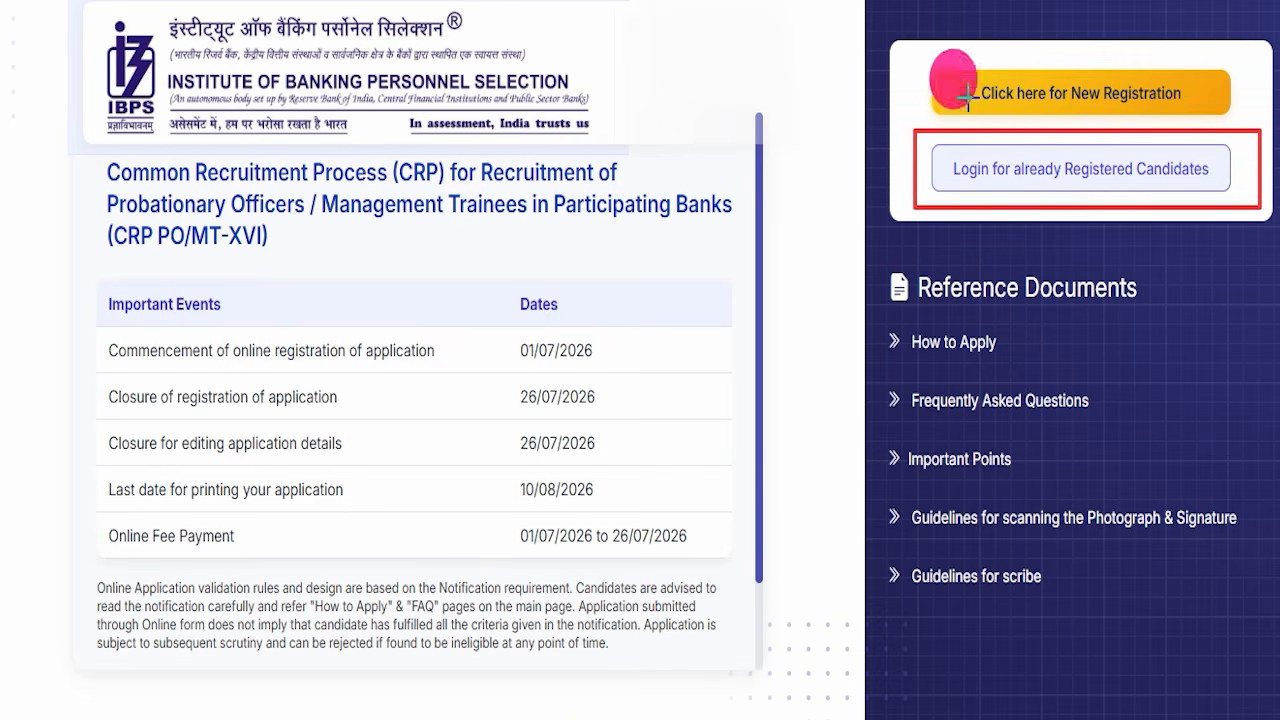
pyautogui.click(834, 2)
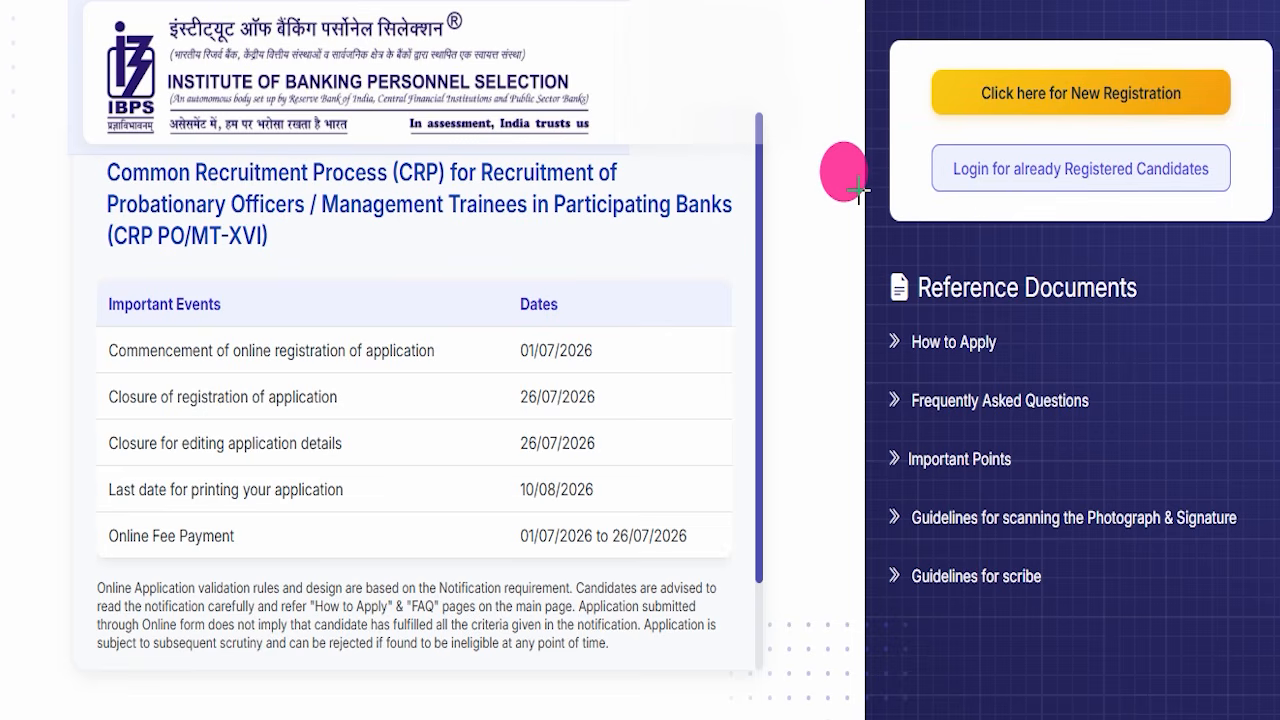
pyautogui.moveTo(920, 57); pyautogui.dragTo(1240, 127)
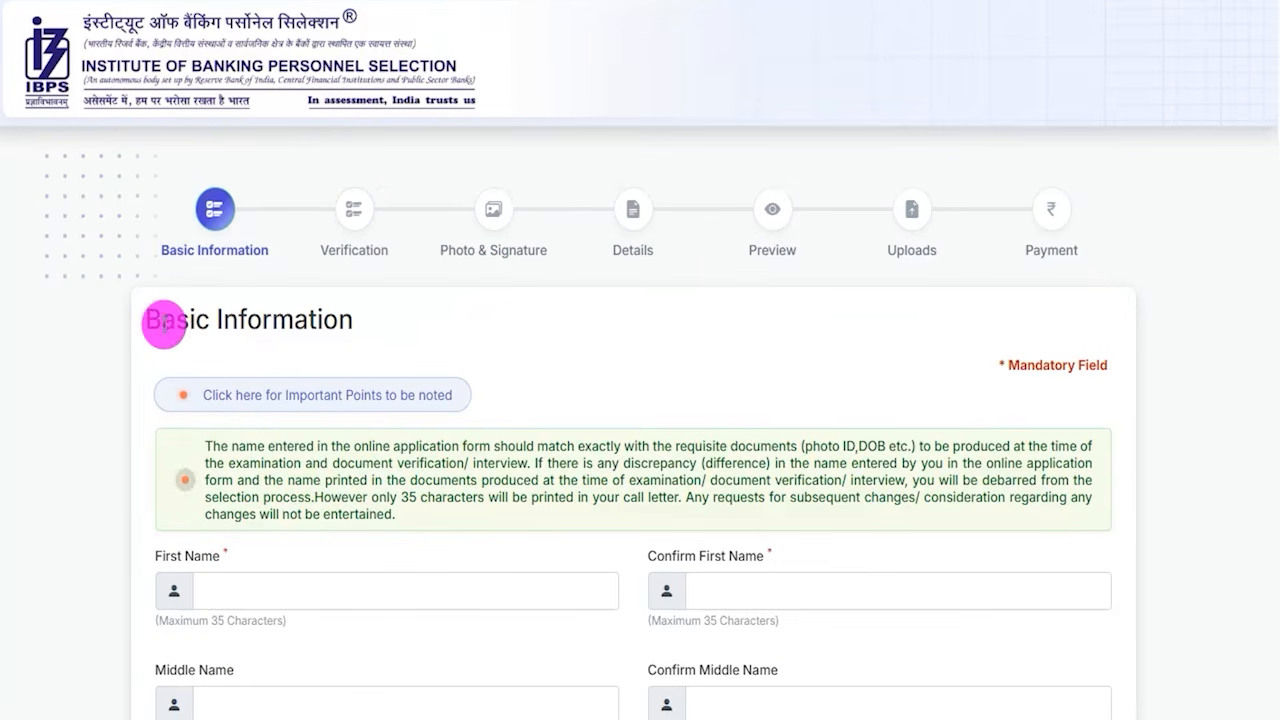
# On the Basic Information form, mark the first, middle and last name fields and their confirmation fields with ticks and underlines.
pyautogui.scroll(-1, 521, 387)
pyautogui.scroll(-4, 518, 385)
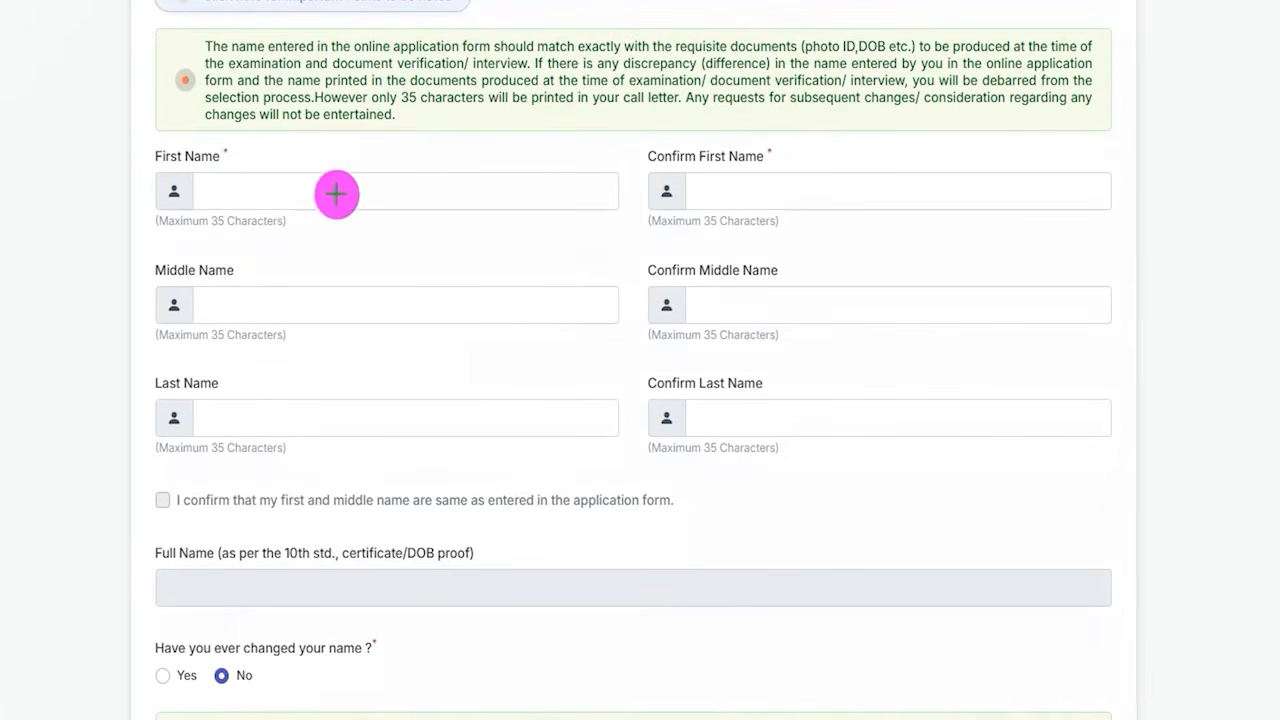
pyautogui.moveTo(333, 195); pyautogui.dragTo(377, 143)
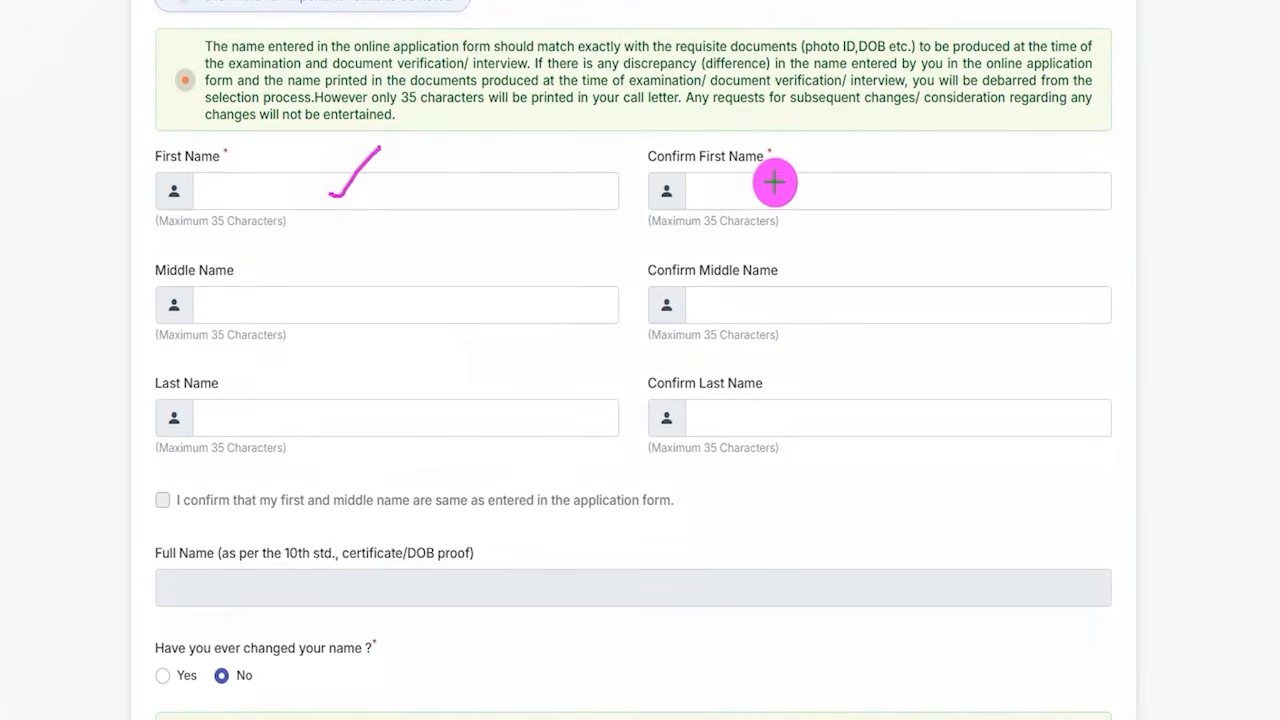
pyautogui.moveTo(773, 182); pyautogui.dragTo(826, 129)
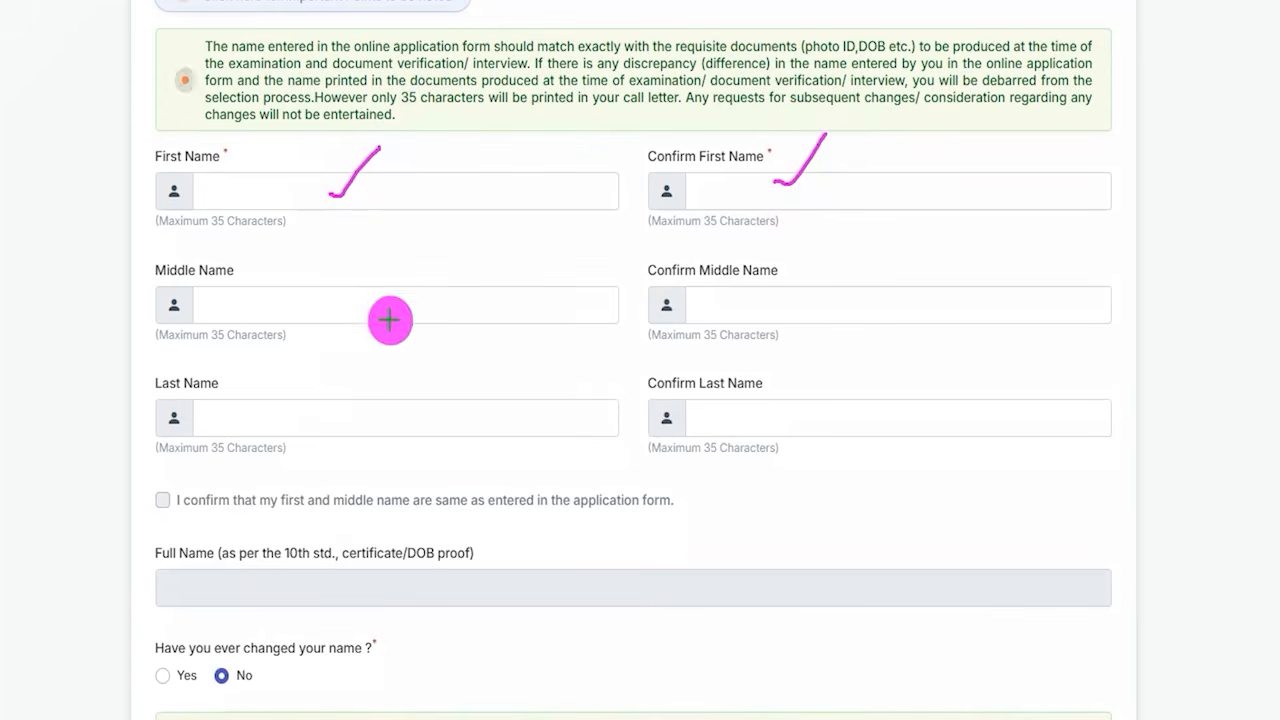
pyautogui.moveTo(381, 307); pyautogui.dragTo(462, 249)
pyautogui.moveTo(702, 299); pyautogui.dragTo(739, 263)
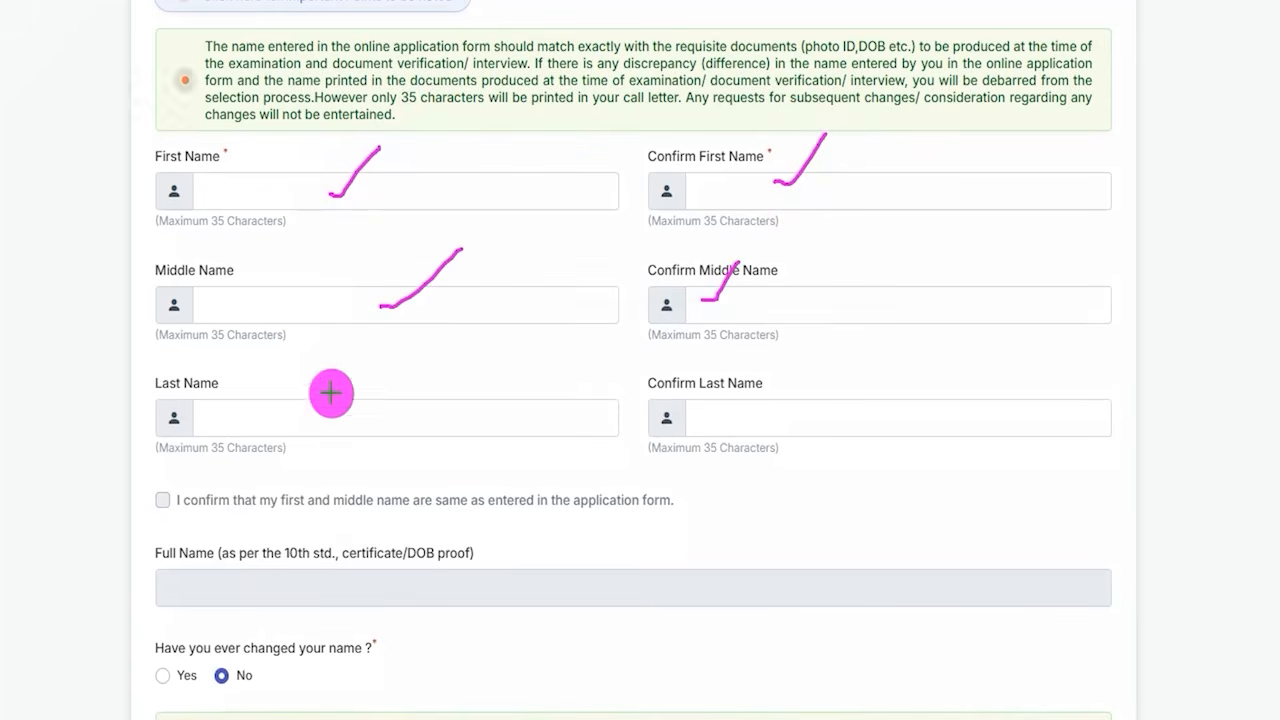
pyautogui.moveTo(328, 411); pyautogui.dragTo(446, 342)
pyautogui.moveTo(752, 421); pyautogui.dragTo(820, 351)
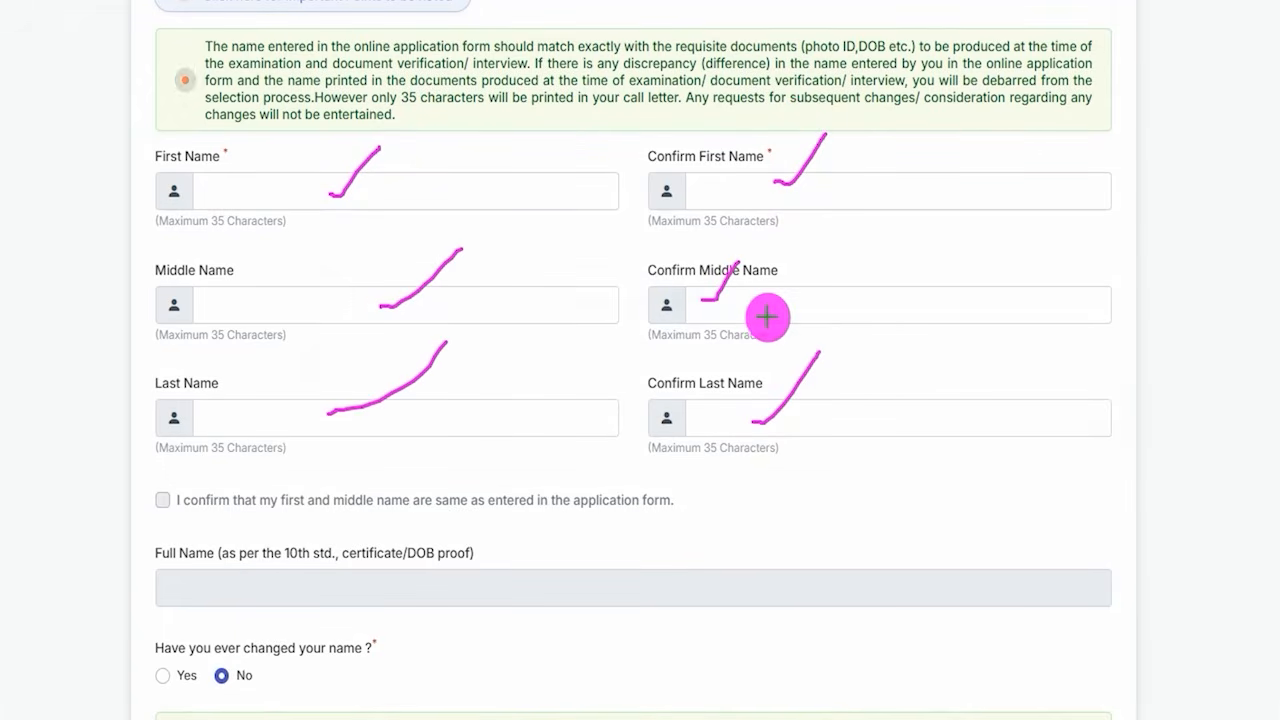
pyautogui.moveTo(469, 307); pyautogui.dragTo(504, 308)
pyautogui.moveTo(811, 316); pyautogui.dragTo(851, 316)
pyautogui.moveTo(461, 418); pyautogui.dragTo(474, 418)
pyautogui.moveTo(786, 416); pyautogui.dragTo(868, 413)
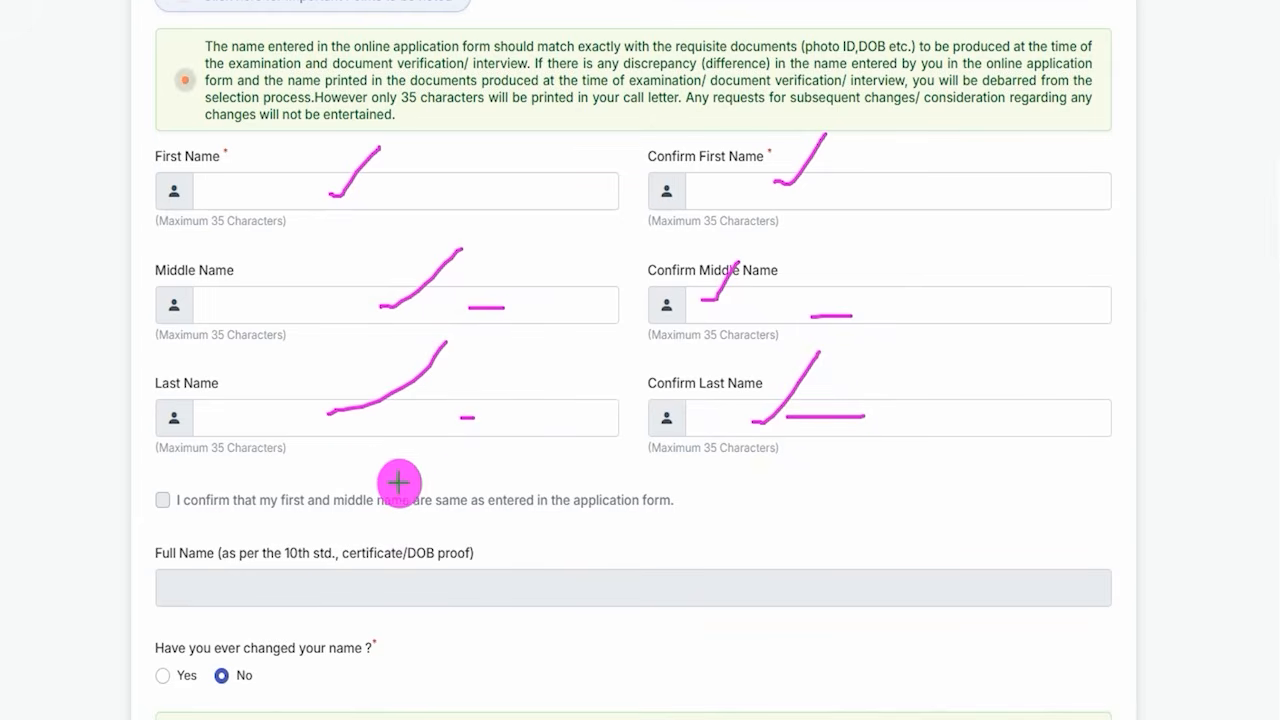
# Mark the Full Name field and the name confirmation checkbox, and clear all drawn annotations from the form.
pyautogui.moveTo(443, 588); pyautogui.dragTo(491, 523)
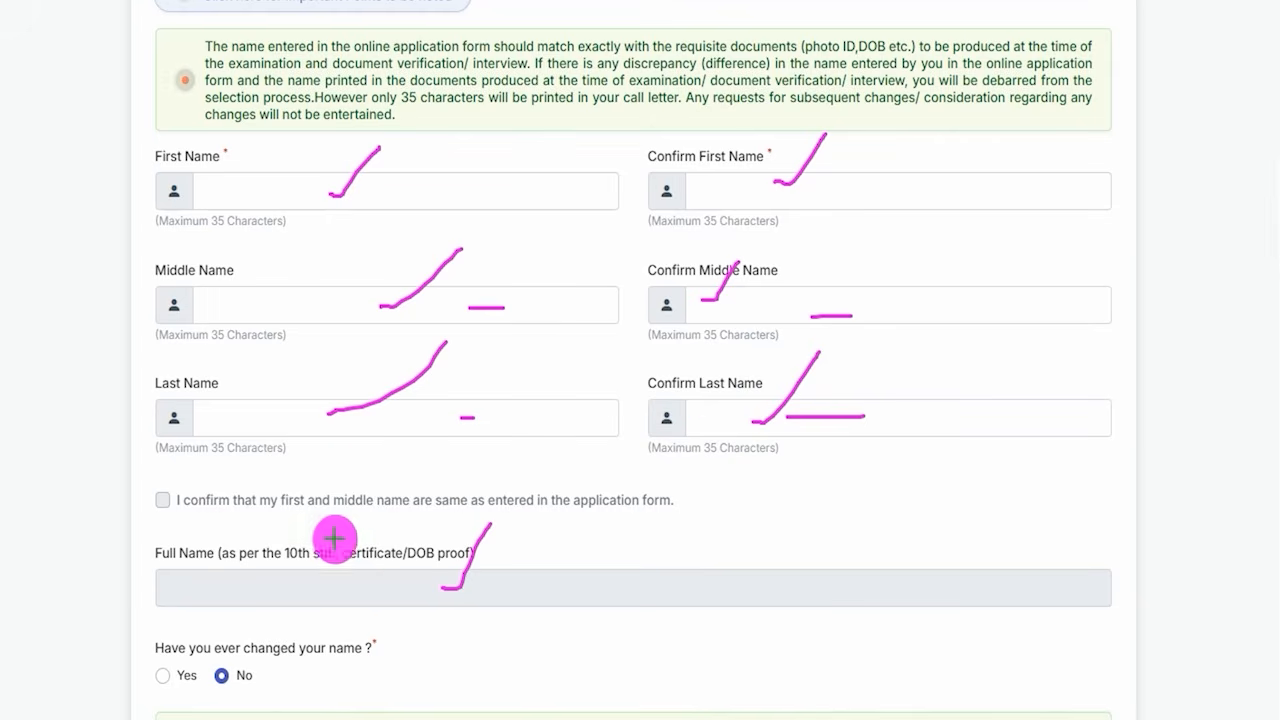
pyautogui.moveTo(241, 588); pyautogui.dragTo(356, 588)
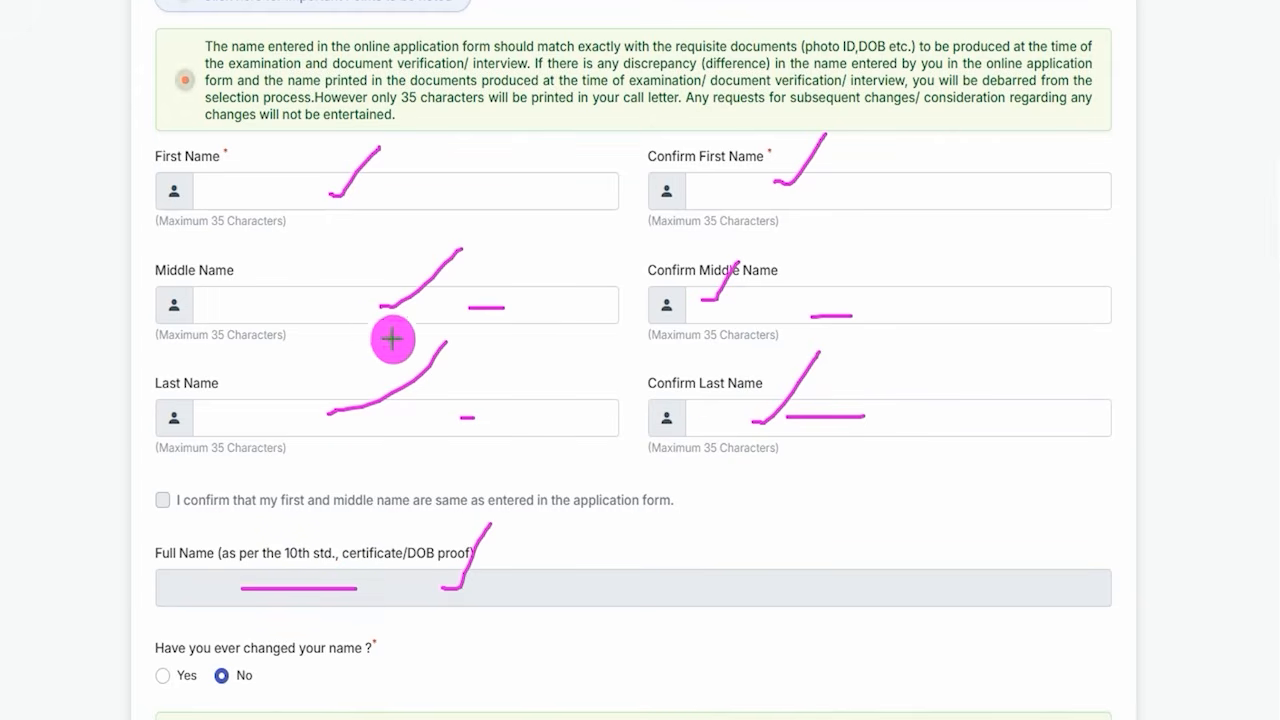
pyautogui.moveTo(158, 500); pyautogui.dragTo(192, 457)
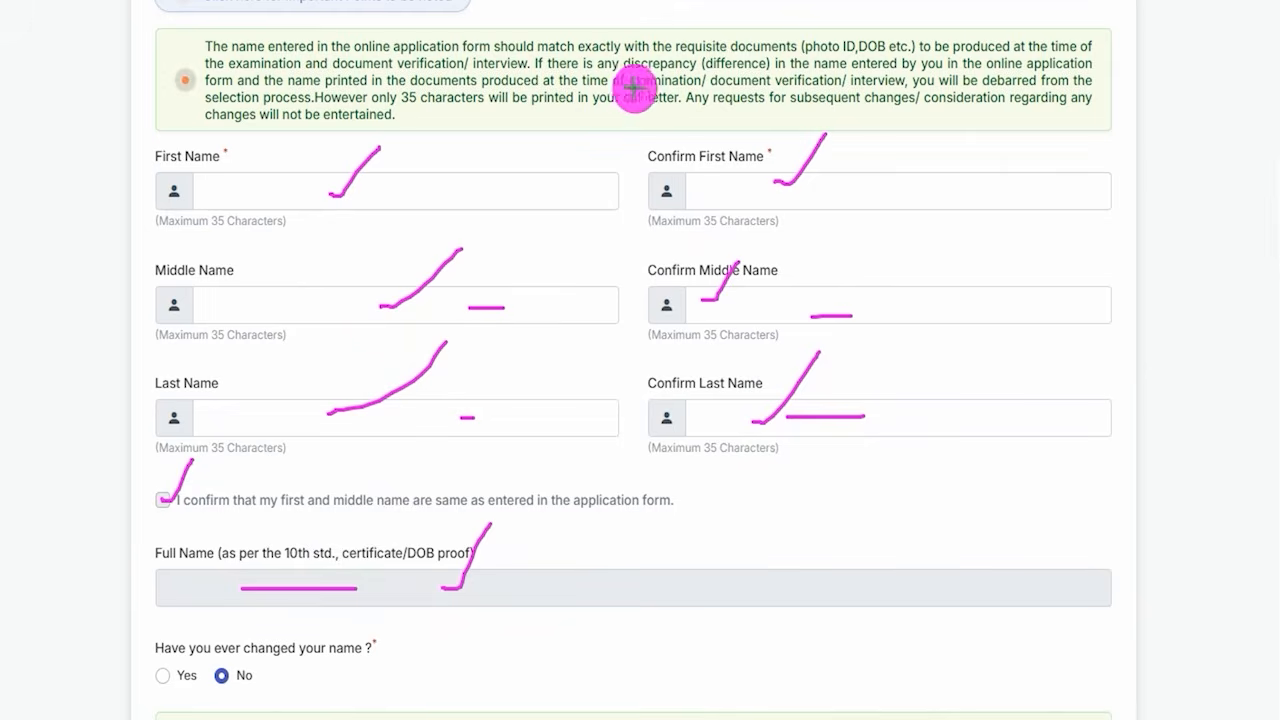
pyautogui.press('Escape')
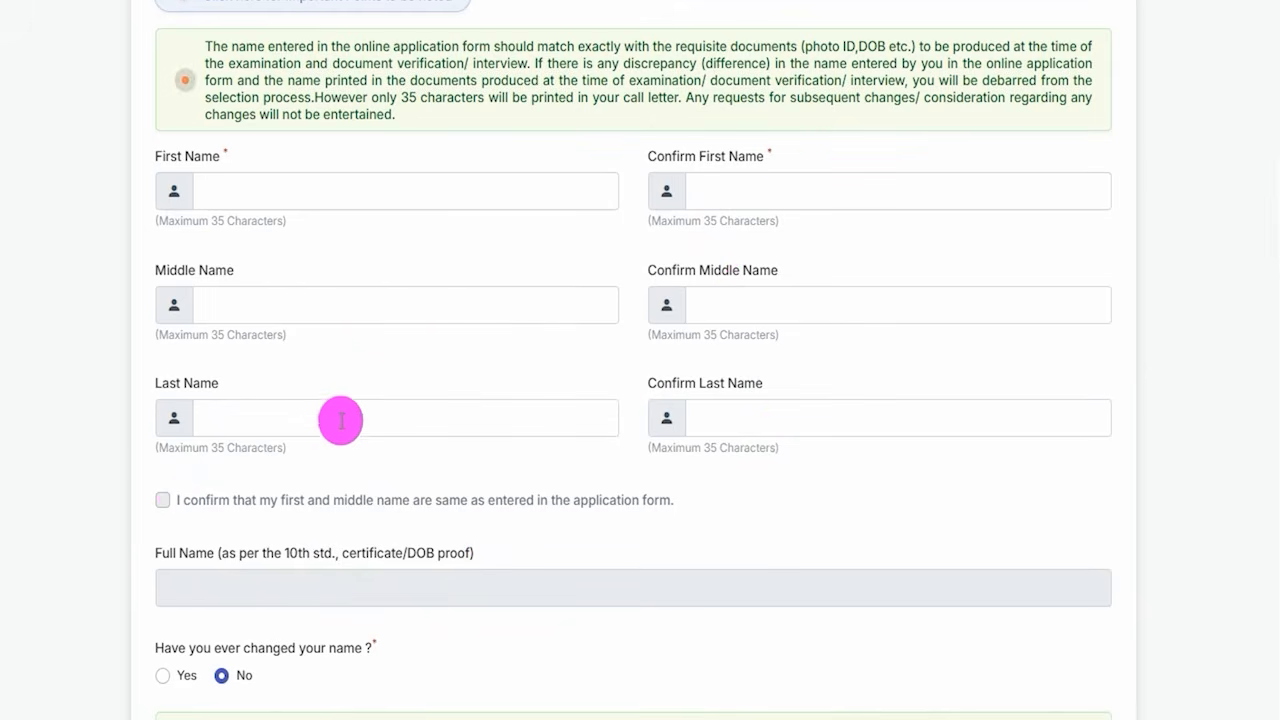
# Answer Yes to the name change question to show the updated name fields, and set the answer back to No.
pyautogui.scroll(-4, 337, 391)
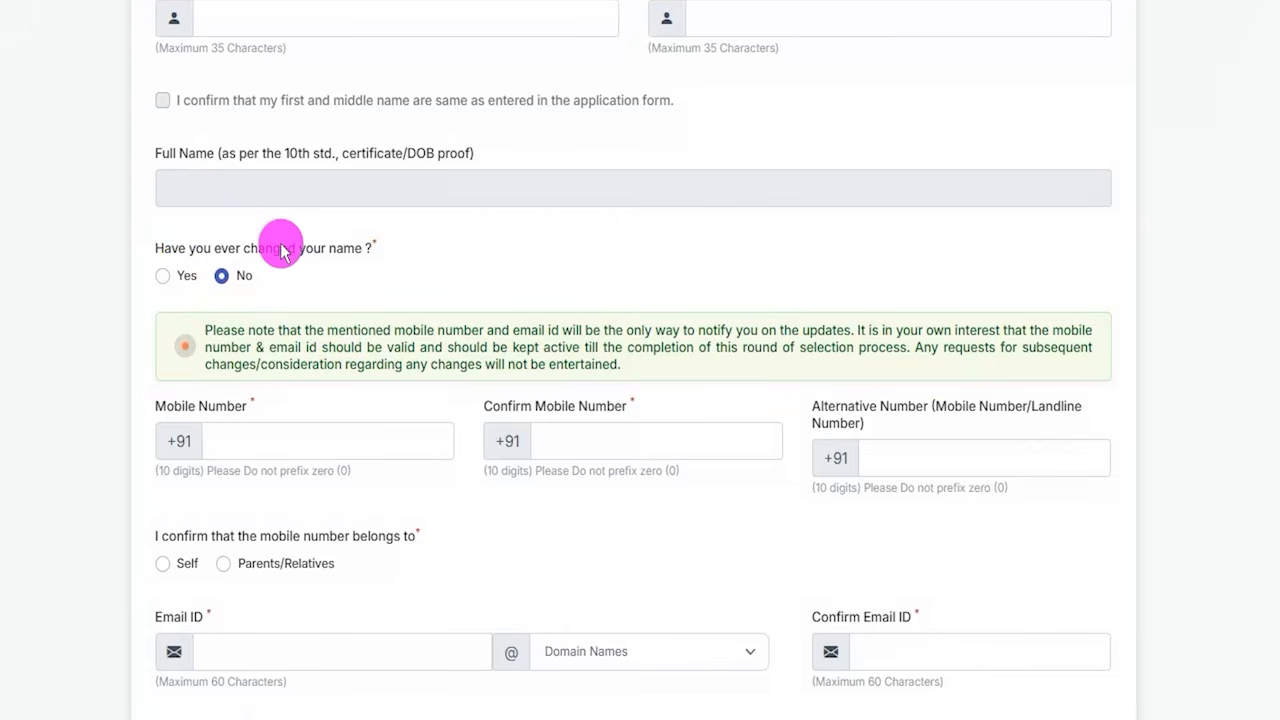
pyautogui.click(164, 280)
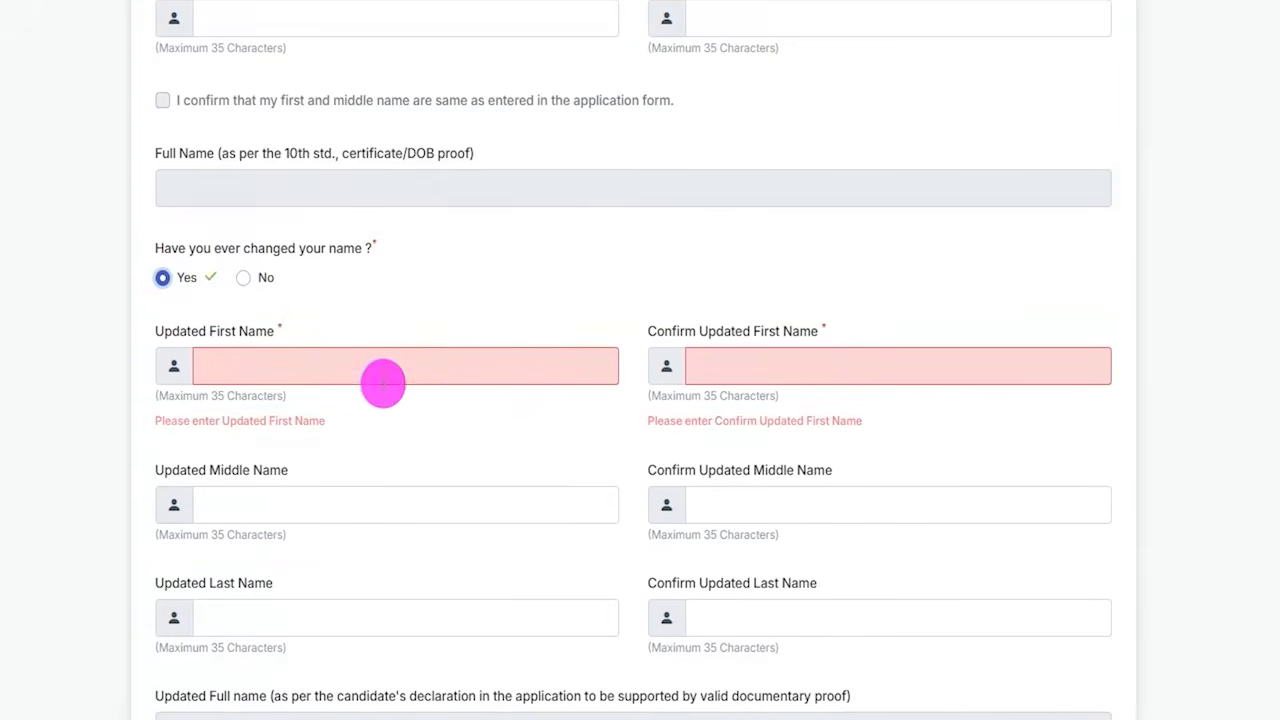
pyautogui.scroll(-1, 383, 380)
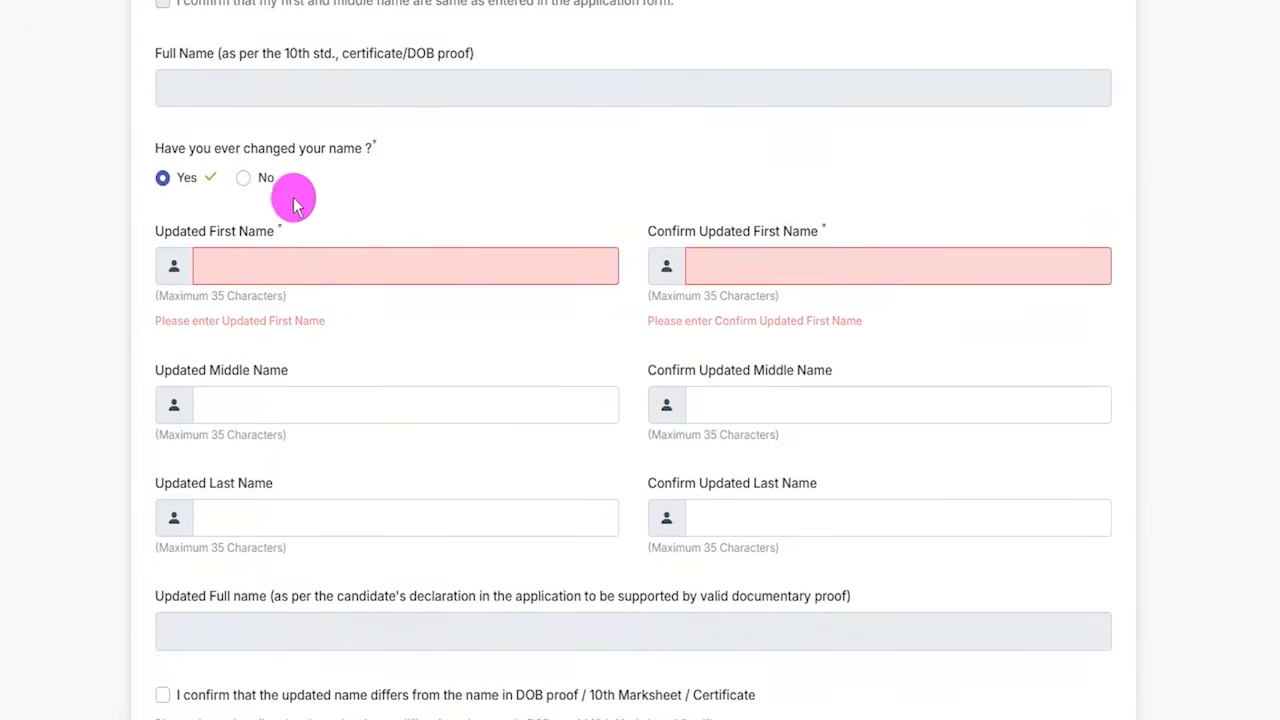
pyautogui.click(243, 178)
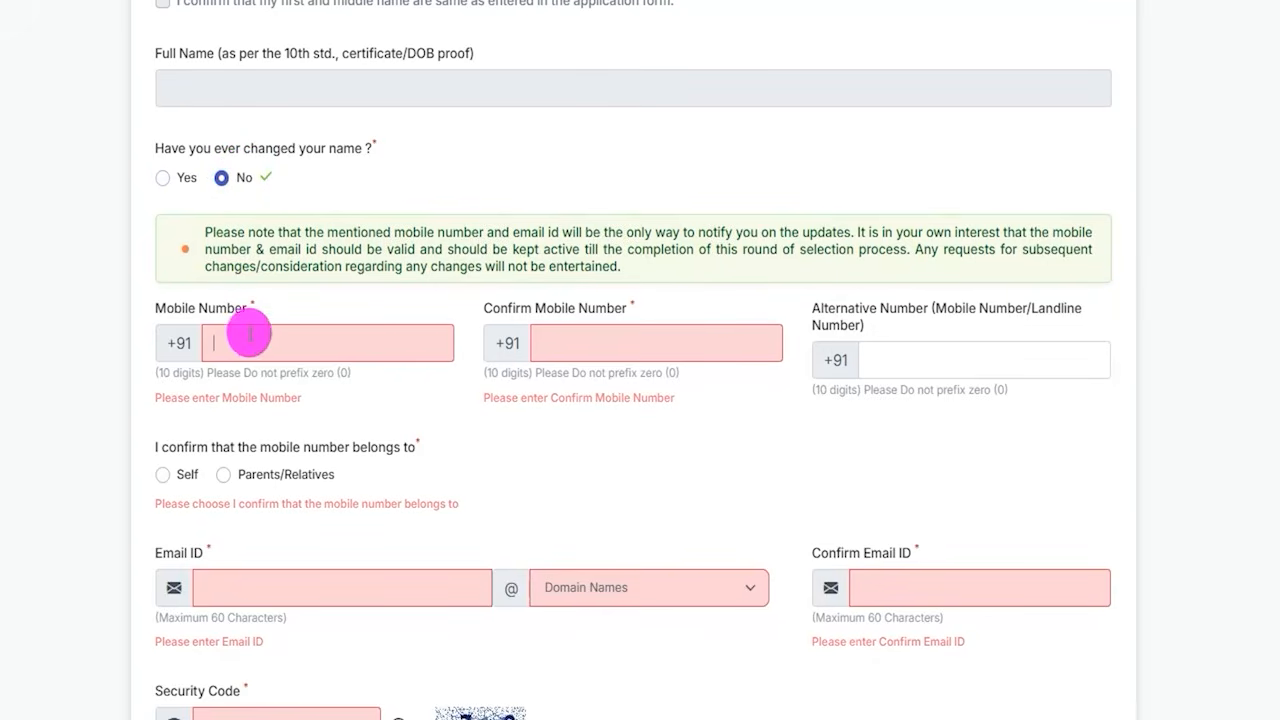
# Mark the Mobile Number, Confirm Mobile Number and Alternative Number fields with ticks and an underline, and clear the drawn marks.
pyautogui.moveTo(315, 348); pyautogui.dragTo(399, 283)
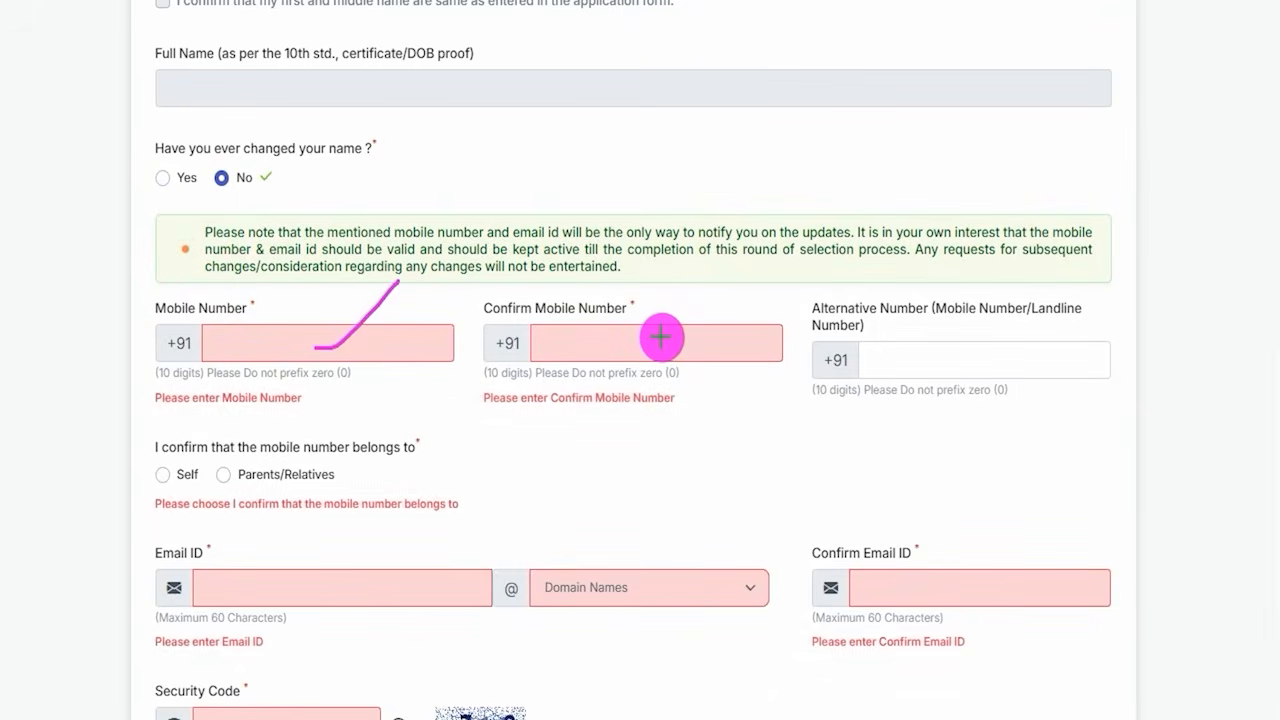
pyautogui.moveTo(661, 338); pyautogui.dragTo(723, 262)
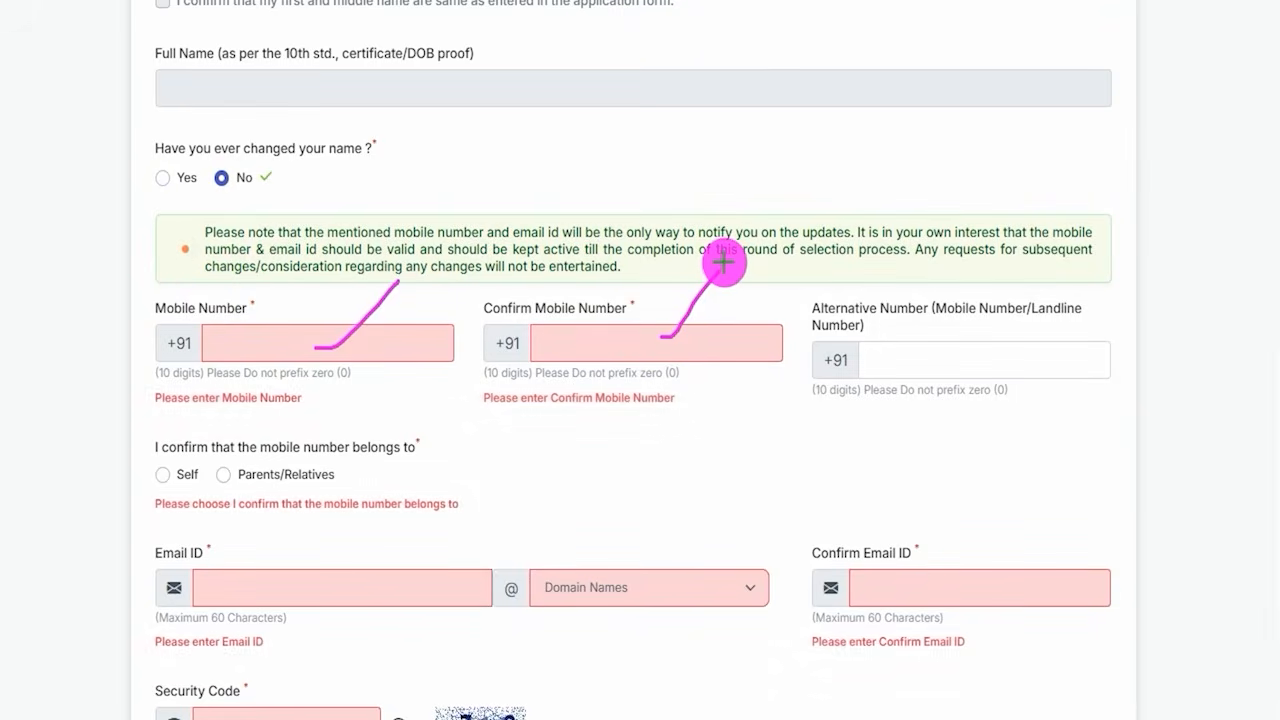
pyautogui.moveTo(887, 364); pyautogui.dragTo(1018, 365)
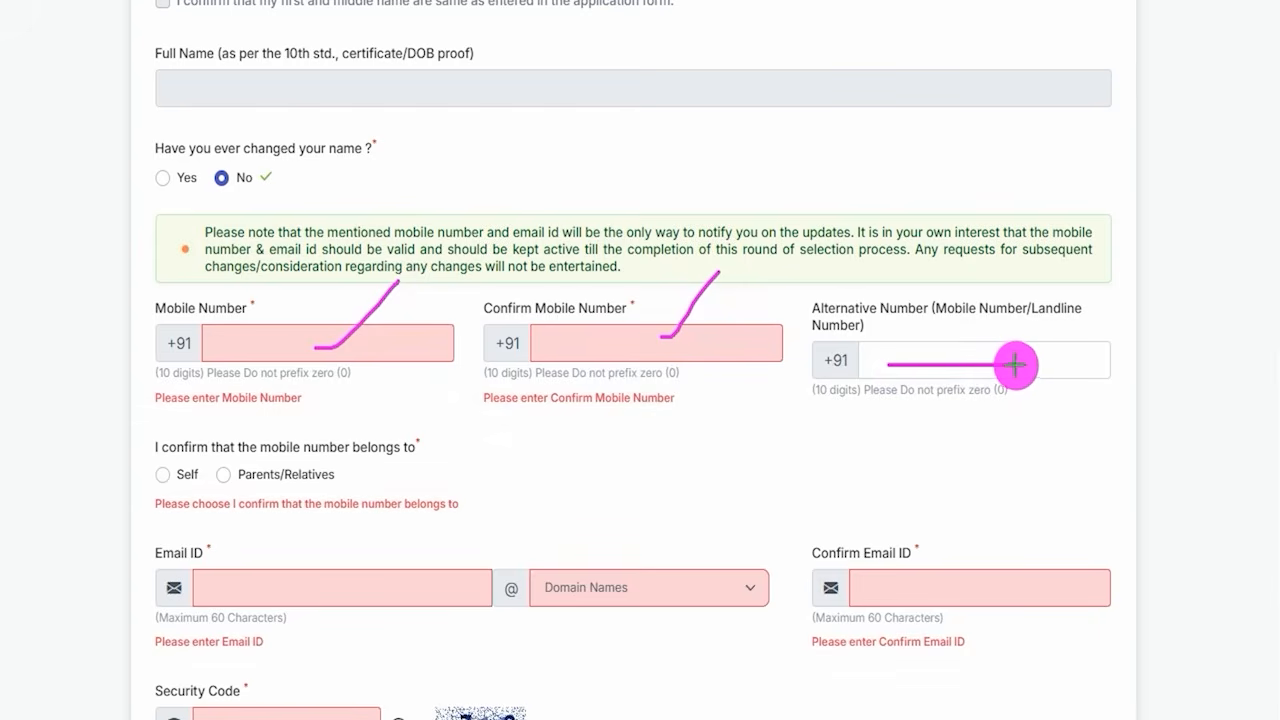
pyautogui.moveTo(1028, 358); pyautogui.dragTo(1071, 296)
pyautogui.press('Escape')
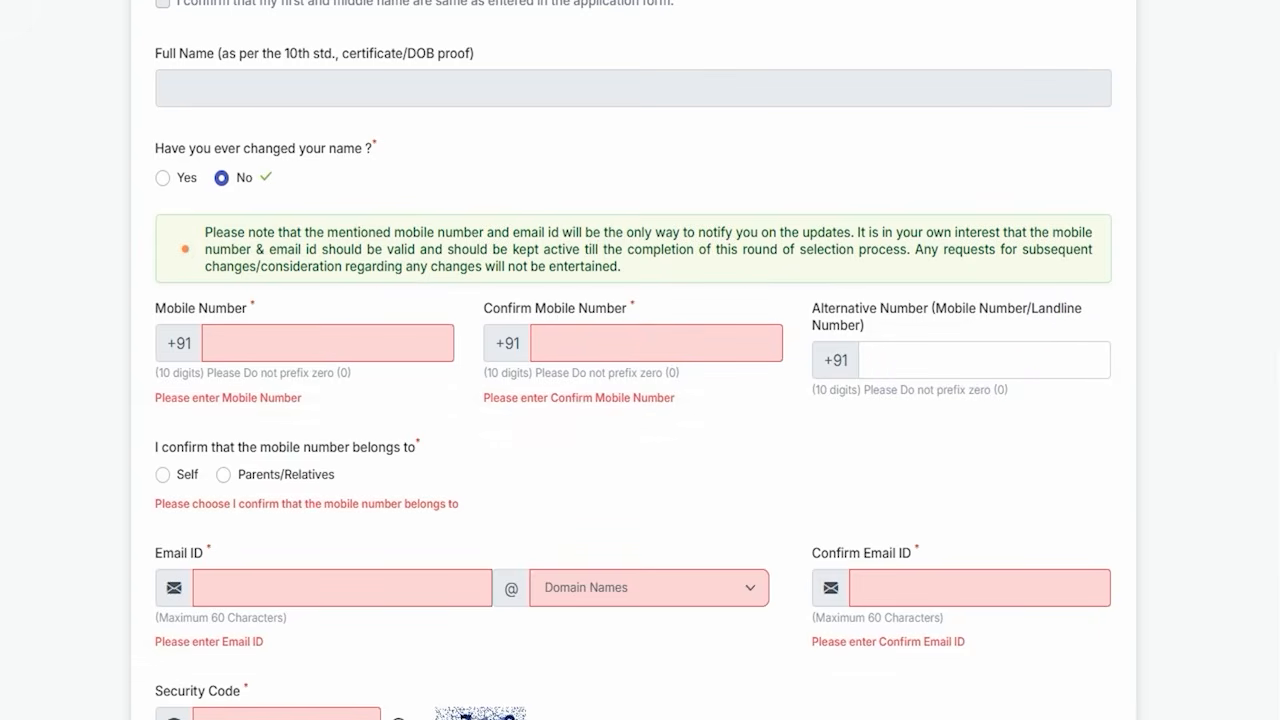
# Confirm that the mobile number belongs to Self, tick the Email ID field and choose gmail.com as its domain.
pyautogui.scroll(-1, 300, 347)
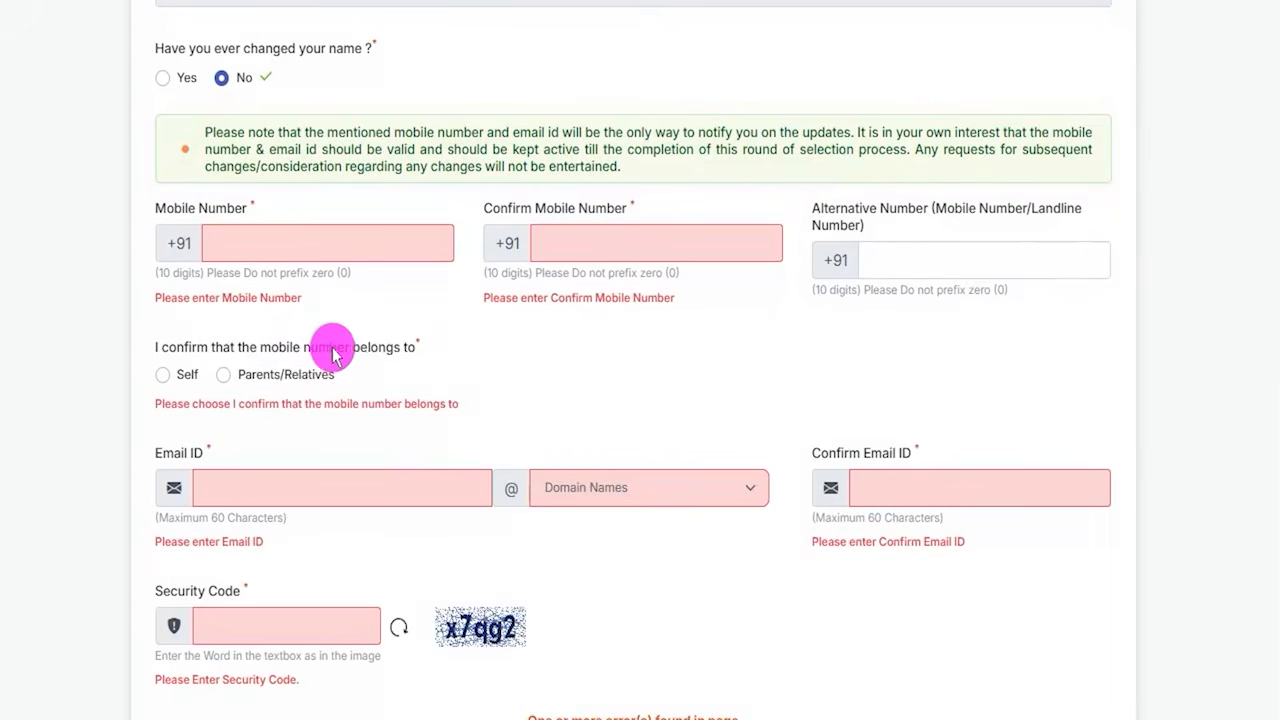
pyautogui.click(162, 374)
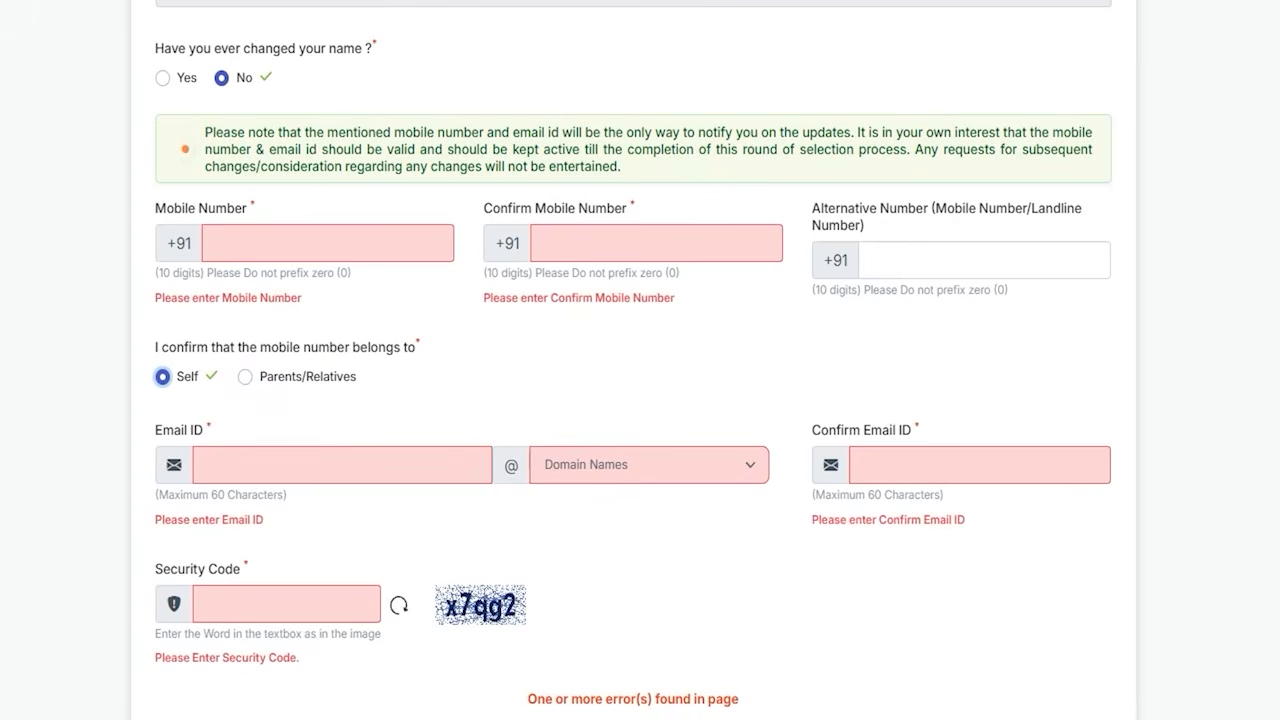
pyautogui.moveTo(303, 462); pyautogui.dragTo(362, 397)
pyautogui.click(603, 466)
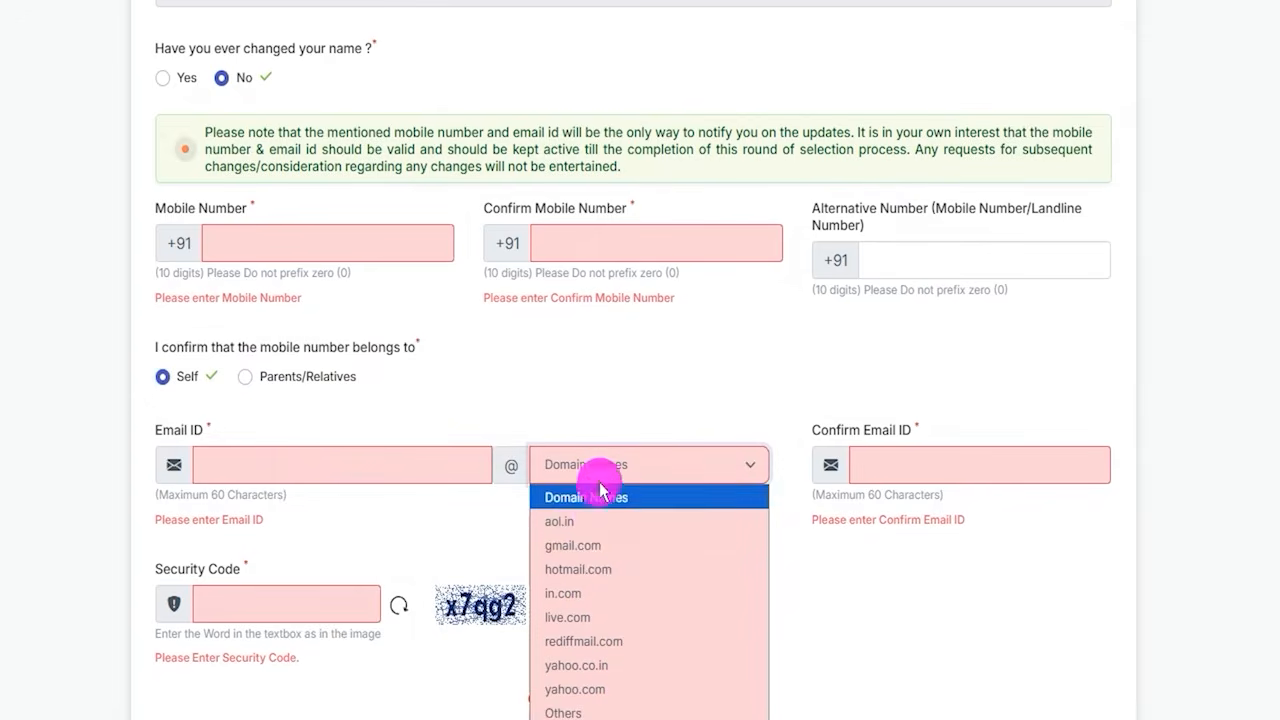
pyautogui.click(588, 545)
pyautogui.scroll(-1, 733, 451)
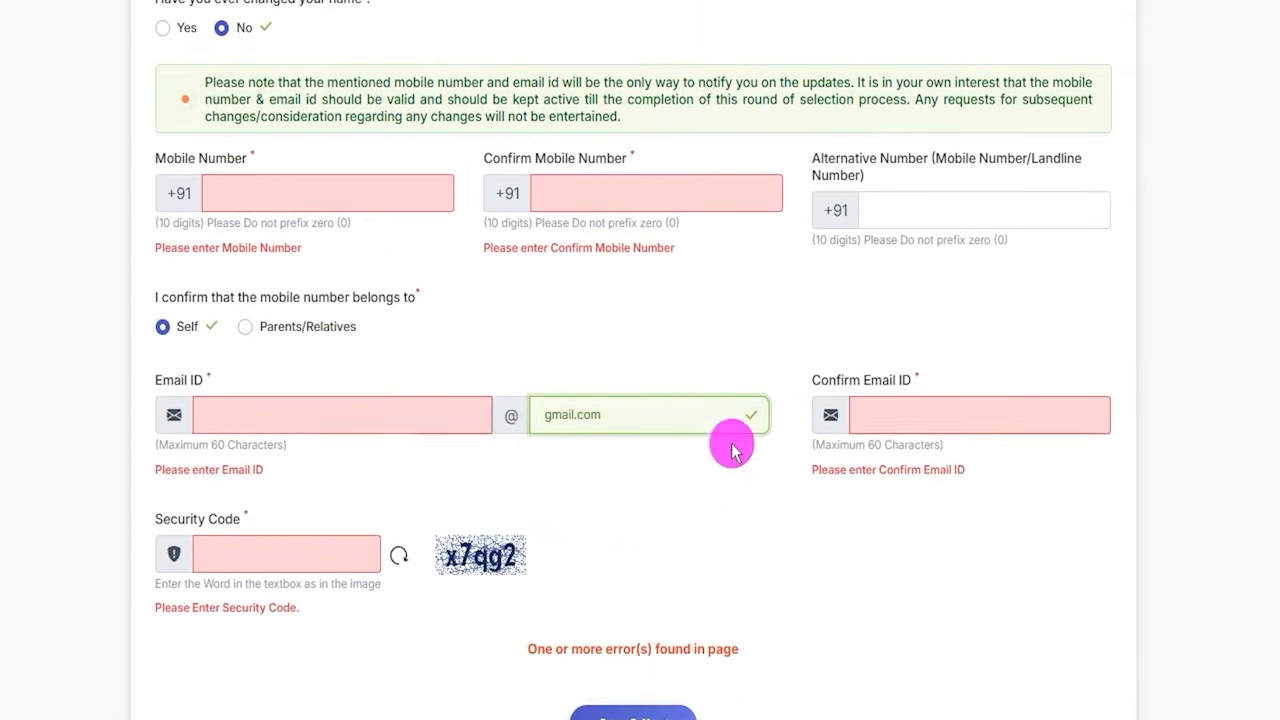
# Tick the Confirm Email ID and Security Code fields, underline the code image, and draw an arrow to Save & Next.
pyautogui.scroll(-1, 733, 451)
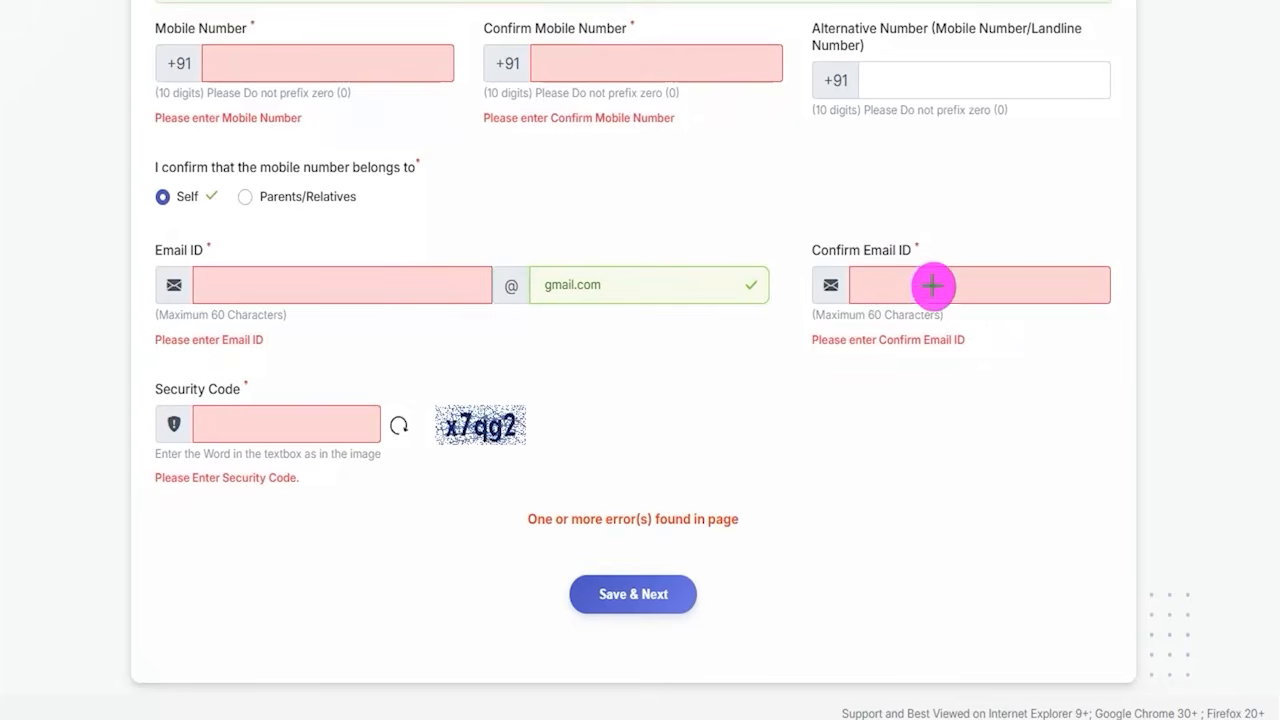
pyautogui.moveTo(932, 284); pyautogui.dragTo(981, 212)
pyautogui.moveTo(447, 457); pyautogui.dragTo(553, 453)
pyautogui.moveTo(336, 418); pyautogui.dragTo(436, 355)
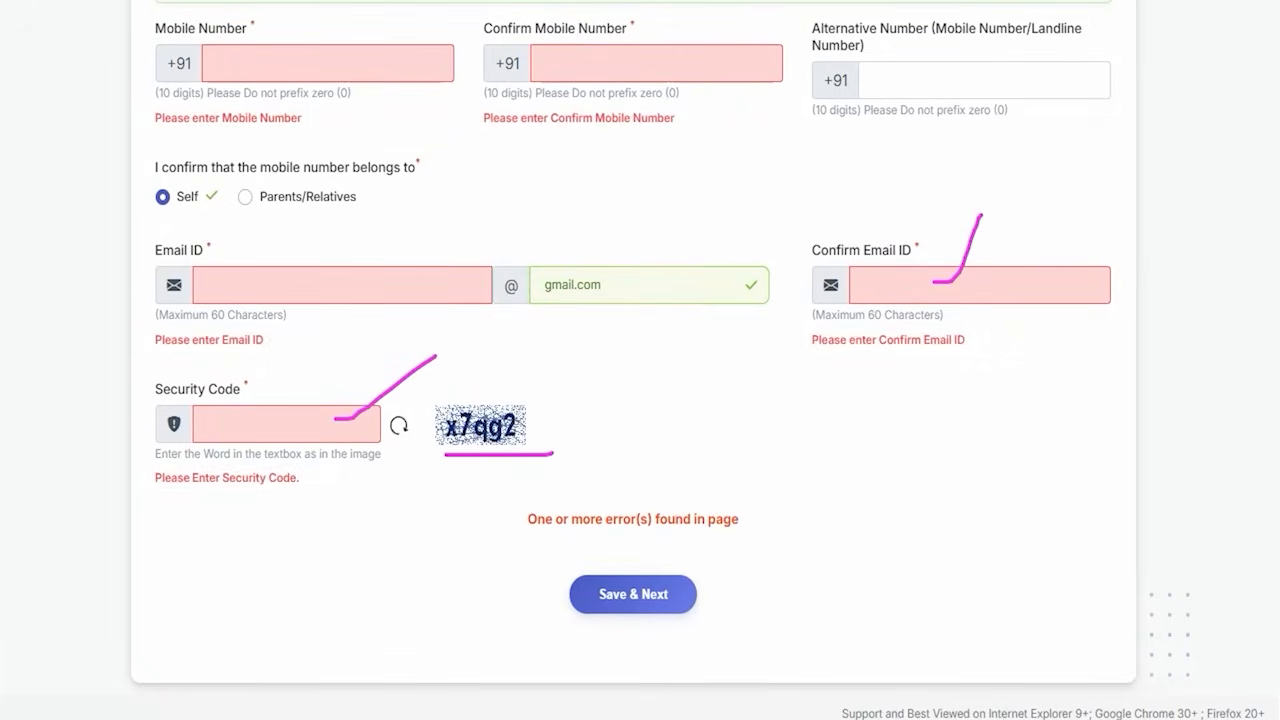
pyautogui.moveTo(898, 441)
pyautogui.mouseDown()
pyautogui.moveTo(786, 529)
pyautogui.moveTo(677, 578)
pyautogui.moveTo(672, 594)
pyautogui.mouseUp()
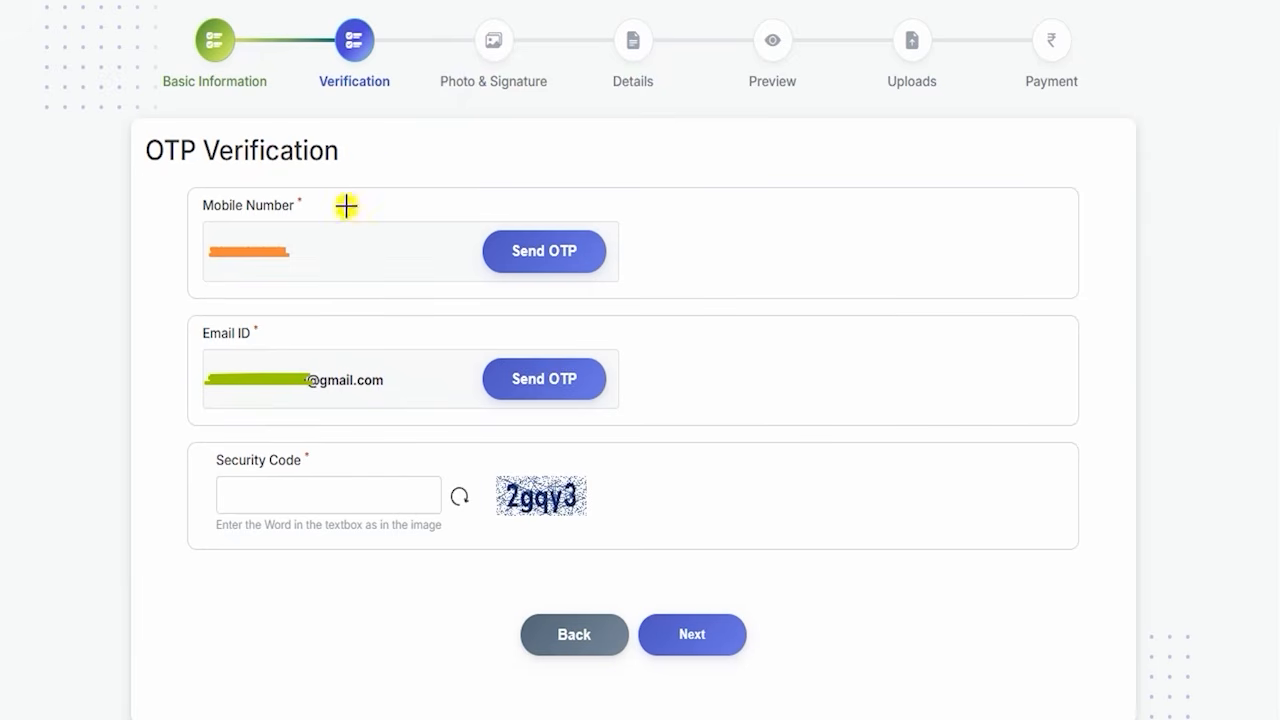
# On the OTP Verification page, tick the Mobile Number, Email ID and Security Code entries and the mobile number's Send OTP option.
pyautogui.moveTo(346, 206); pyautogui.dragTo(412, 148)
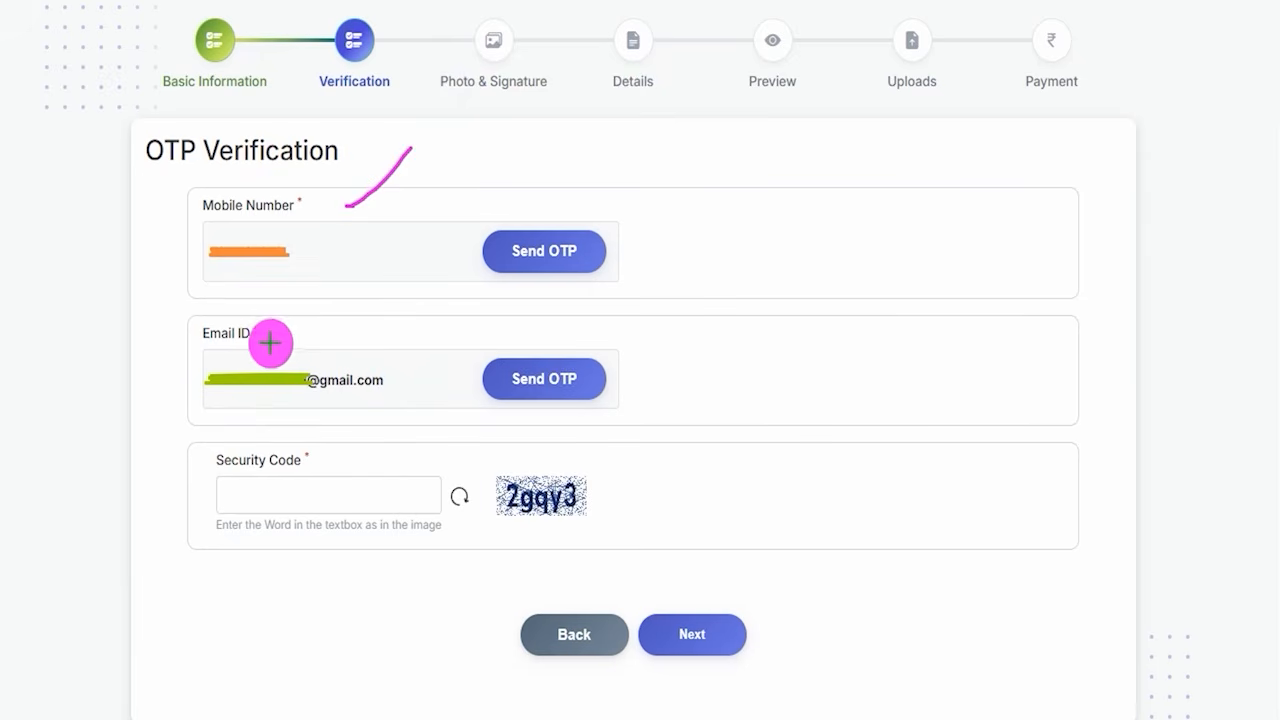
pyautogui.moveTo(260, 345); pyautogui.dragTo(290, 323)
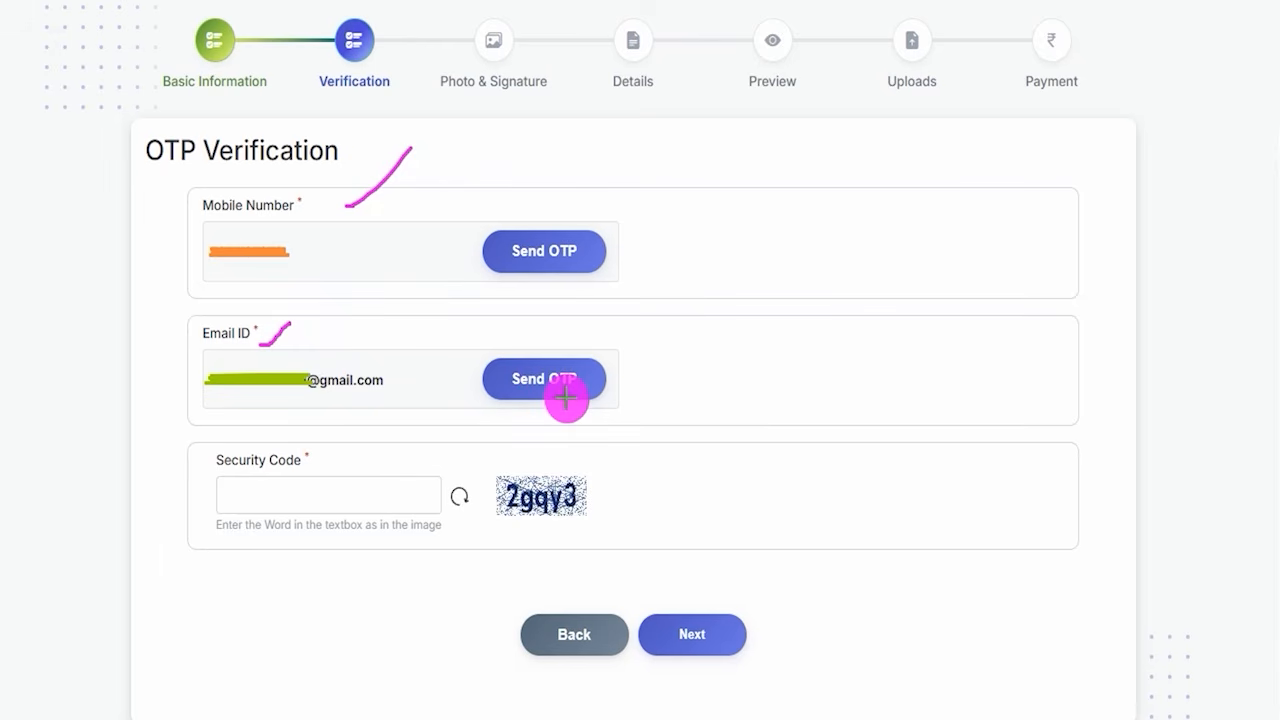
pyautogui.moveTo(594, 497); pyautogui.dragTo(638, 442)
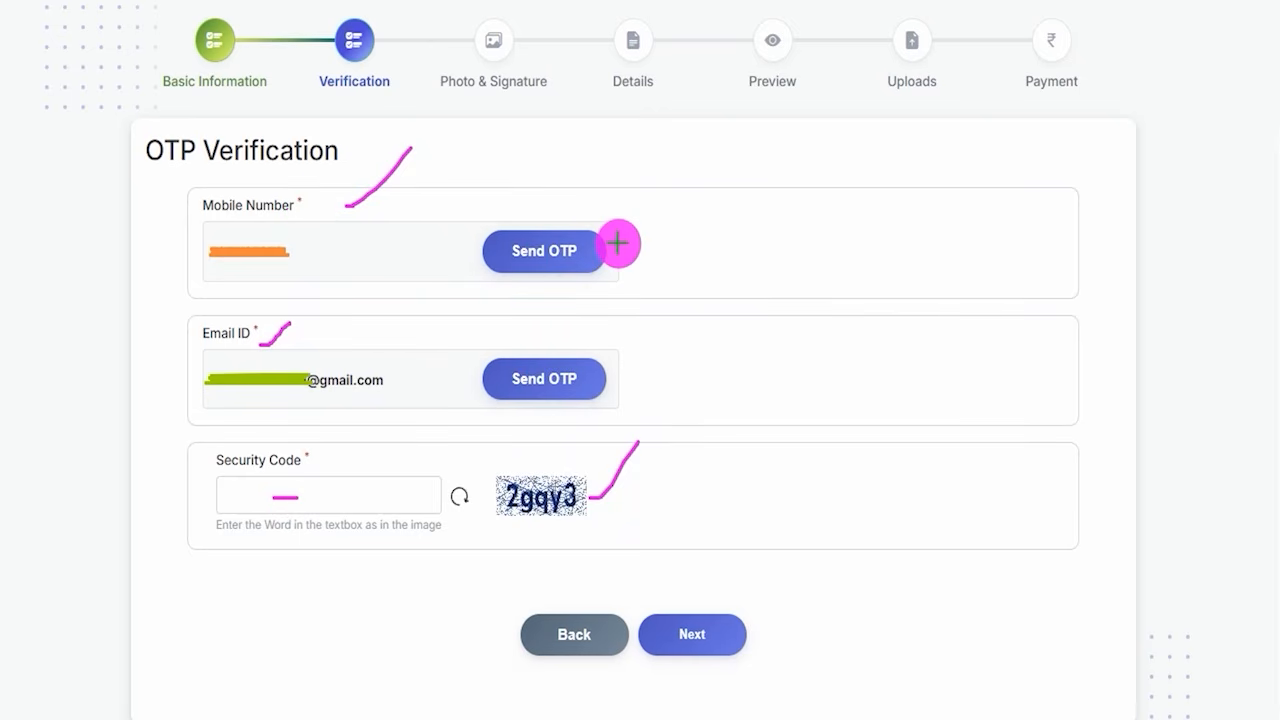
pyautogui.moveTo(618, 242); pyautogui.dragTo(666, 189)
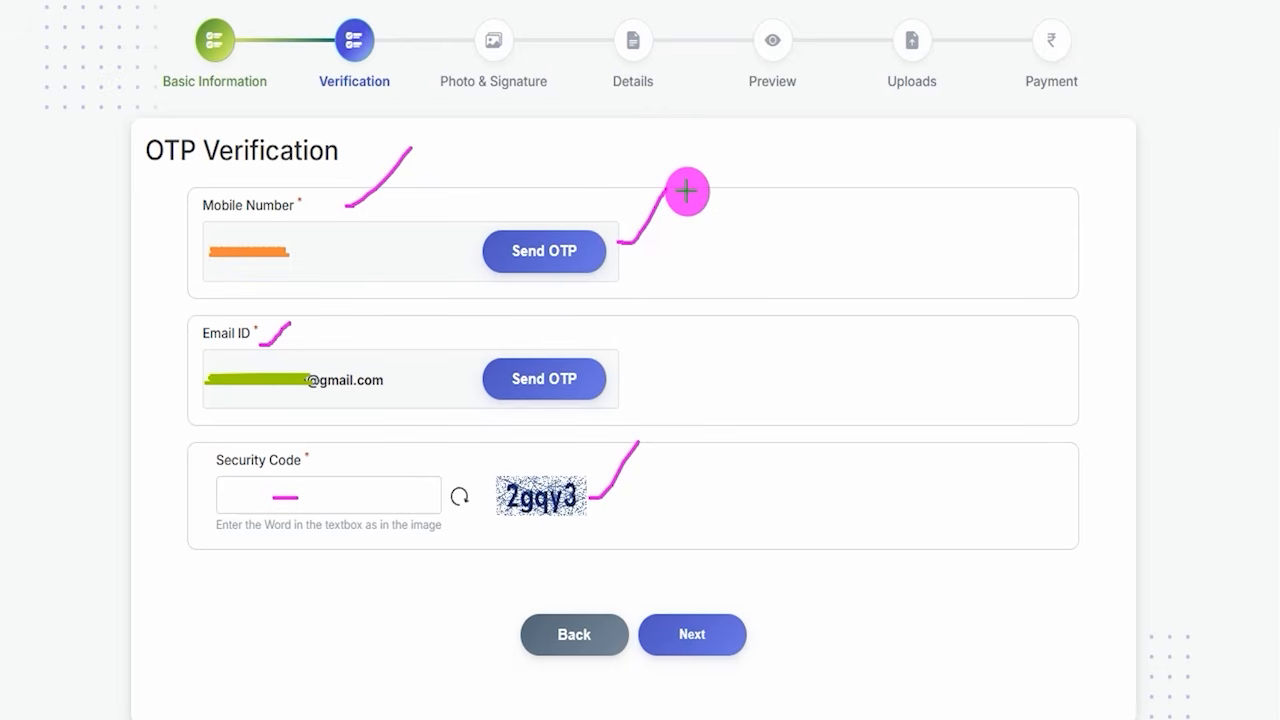
pyautogui.moveTo(598, 520); pyautogui.dragTo(648, 469)
pyautogui.moveTo(346, 497); pyautogui.dragTo(389, 450)
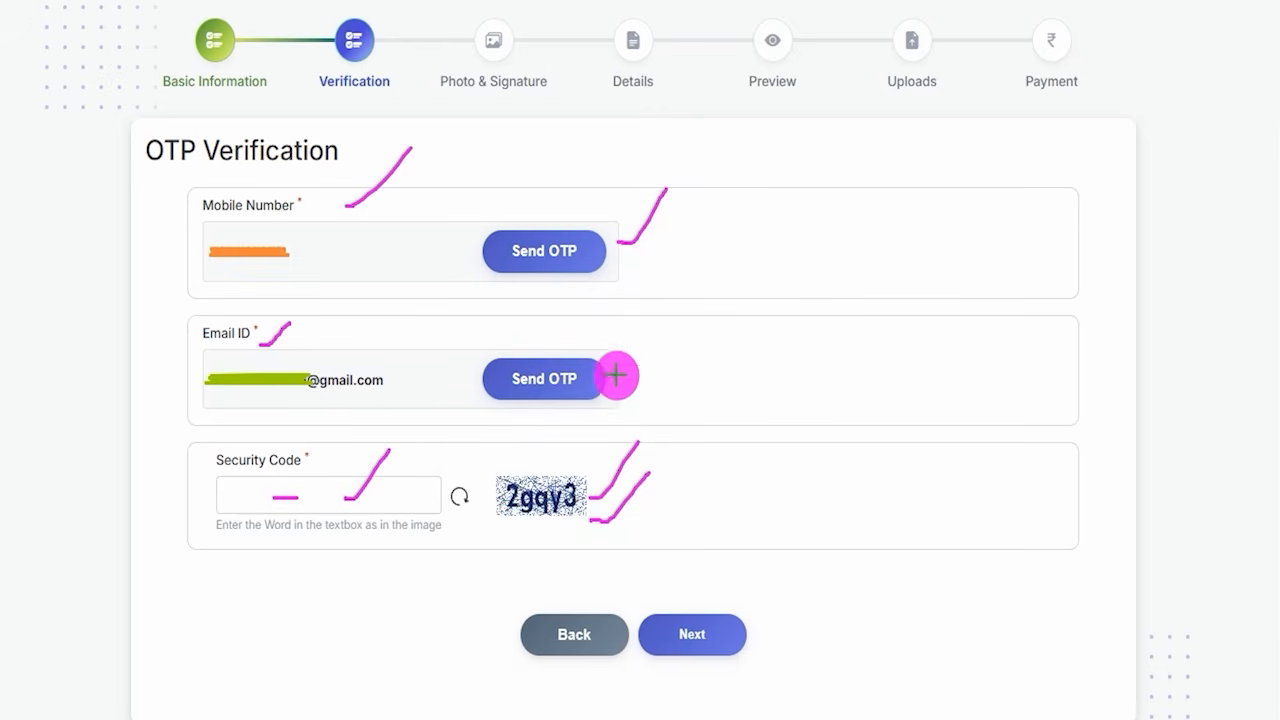
# Tick the email's Send OTP option twice, mark the Mobile Number and Email ID labels again, and draw an arrow to Next.
pyautogui.moveTo(617, 376); pyautogui.dragTo(684, 325)
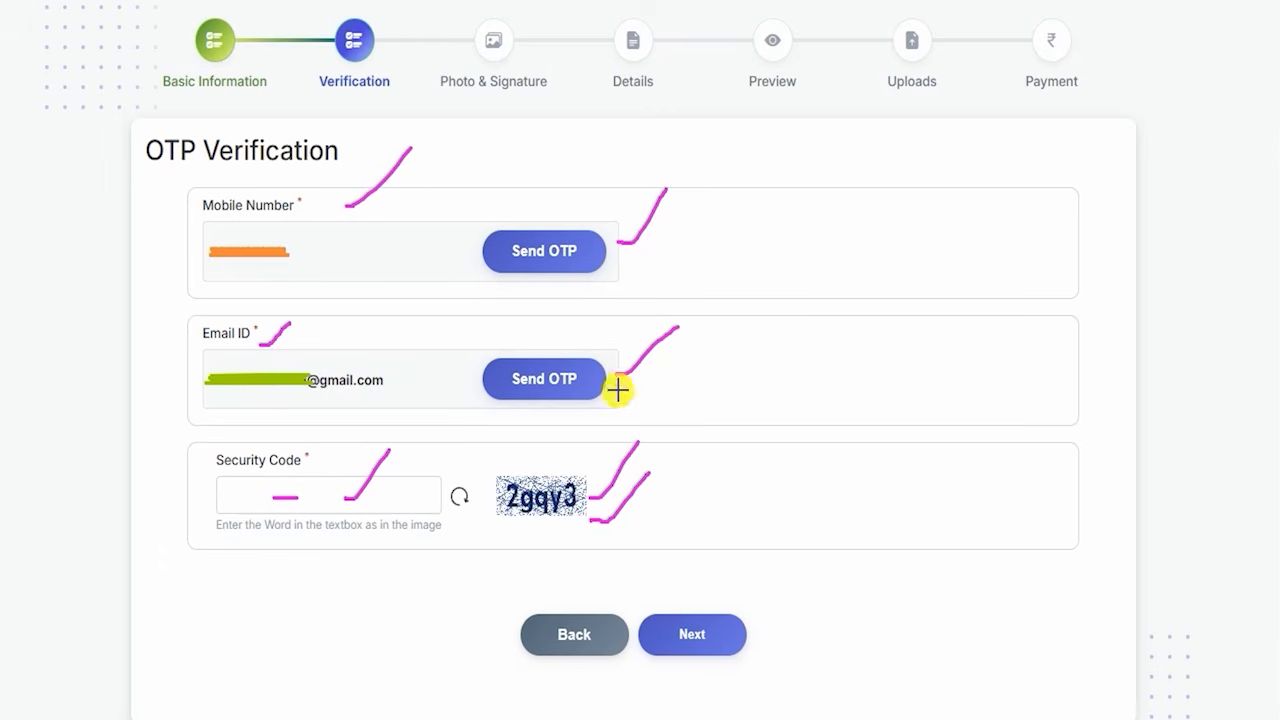
pyautogui.moveTo(618, 390); pyautogui.dragTo(666, 364)
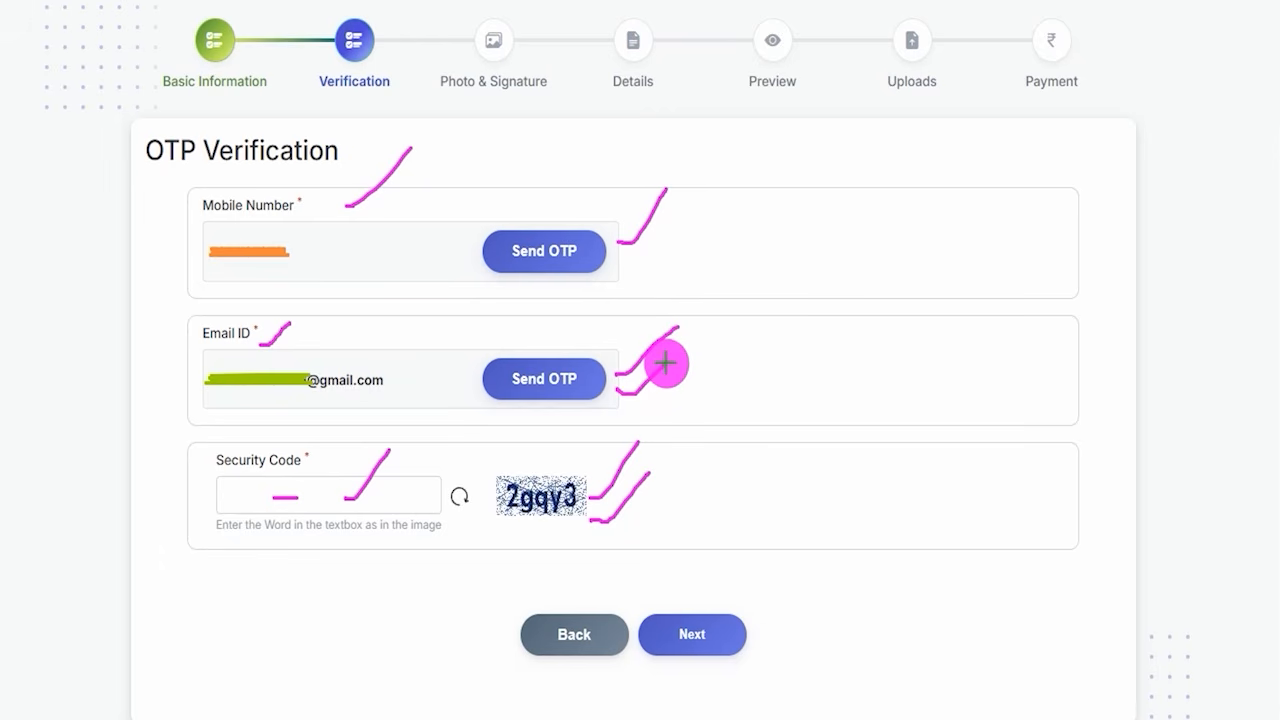
pyautogui.moveTo(327, 212); pyautogui.dragTo(355, 168)
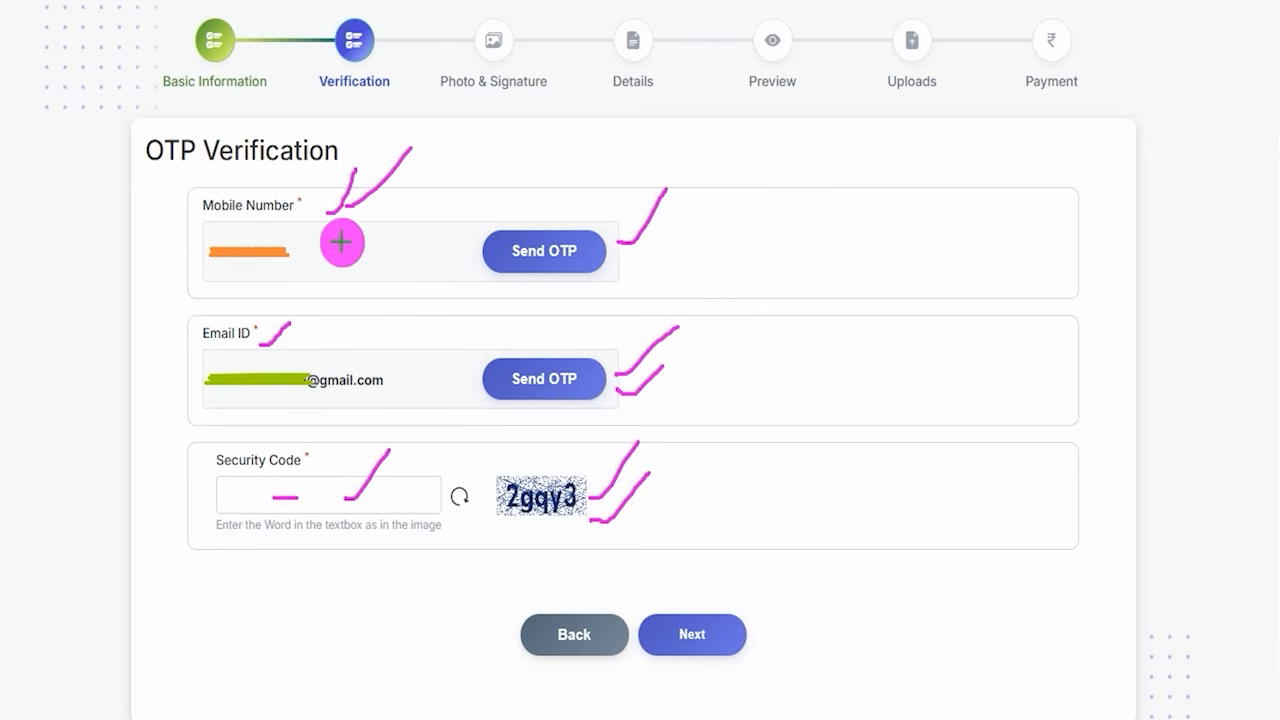
pyautogui.moveTo(311, 343); pyautogui.dragTo(357, 295)
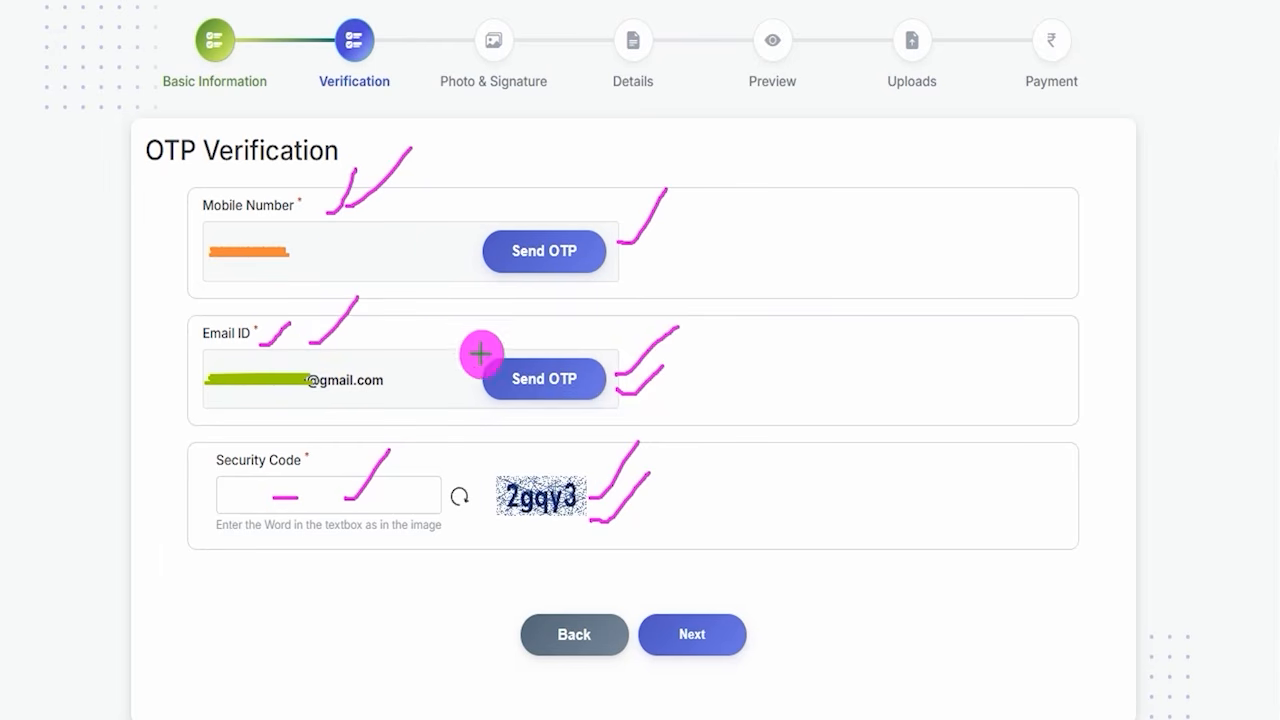
pyautogui.moveTo(867, 363); pyautogui.dragTo(738, 608)
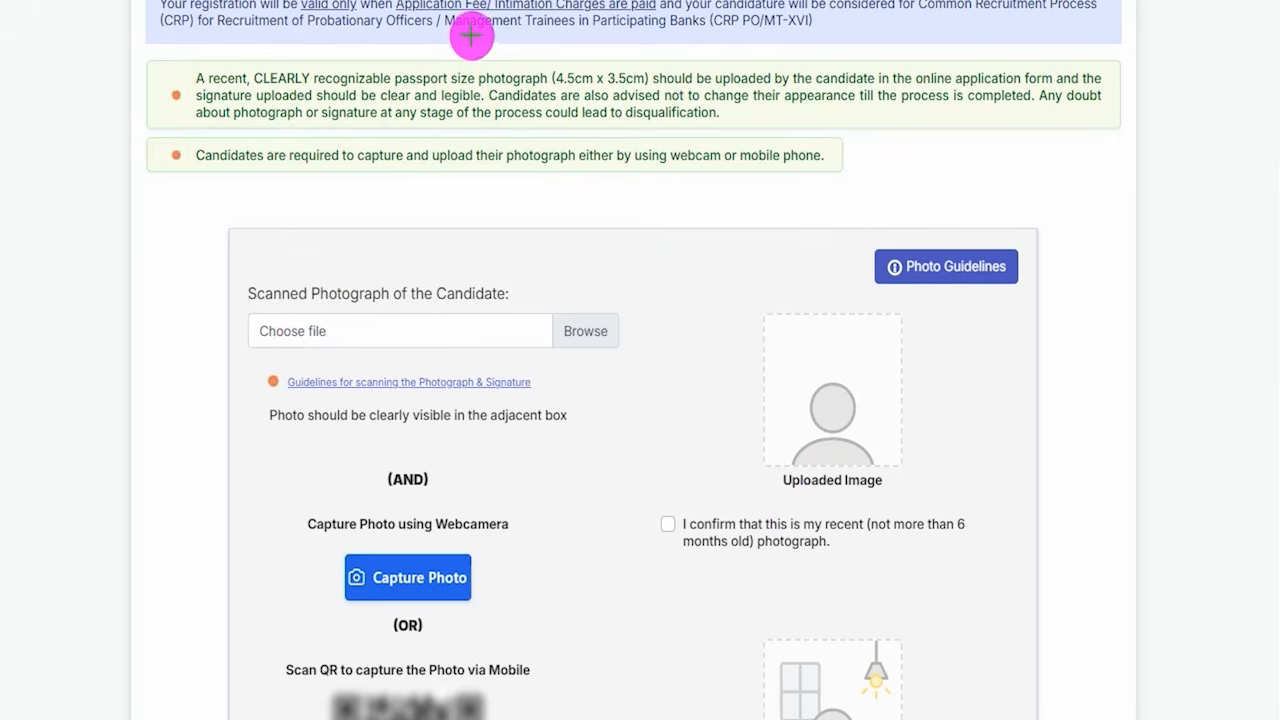
# On the photograph upload page, mark the registration validity note and tick the uploaded and live captured image boxes.
pyautogui.moveTo(456, 30); pyautogui.dragTo(490, 3)
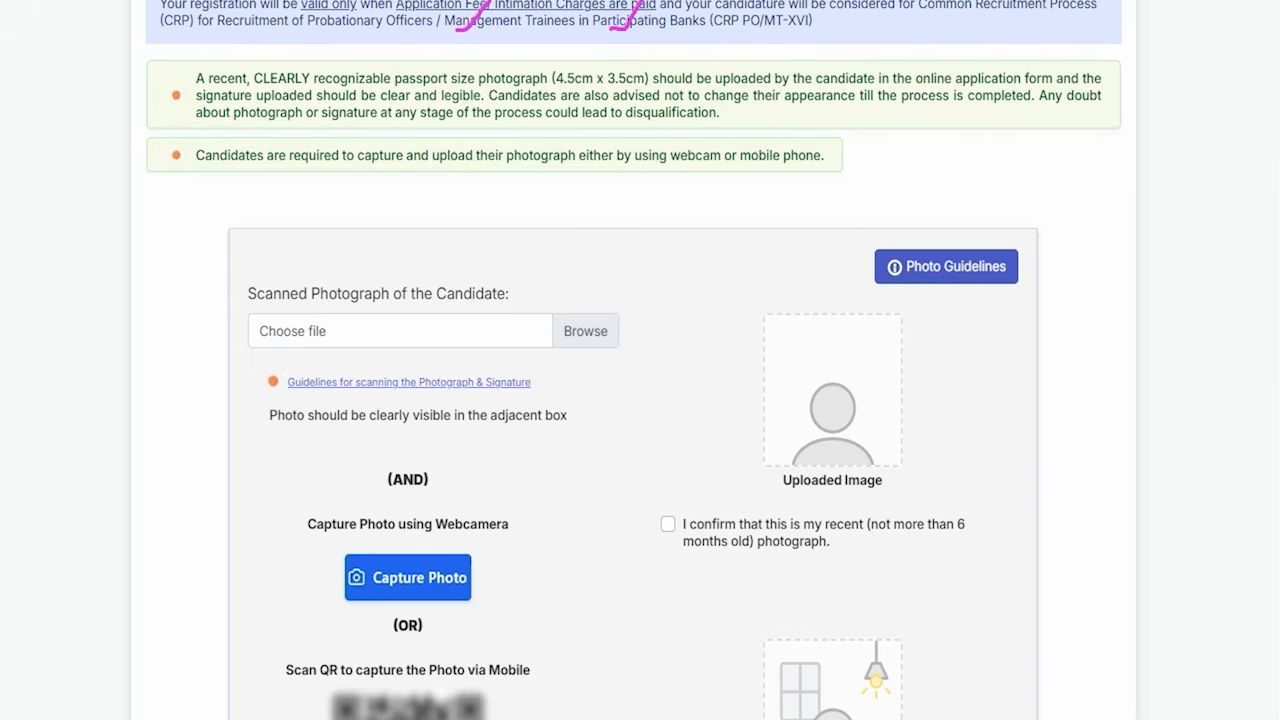
pyautogui.scroll(-1, 646, 309)
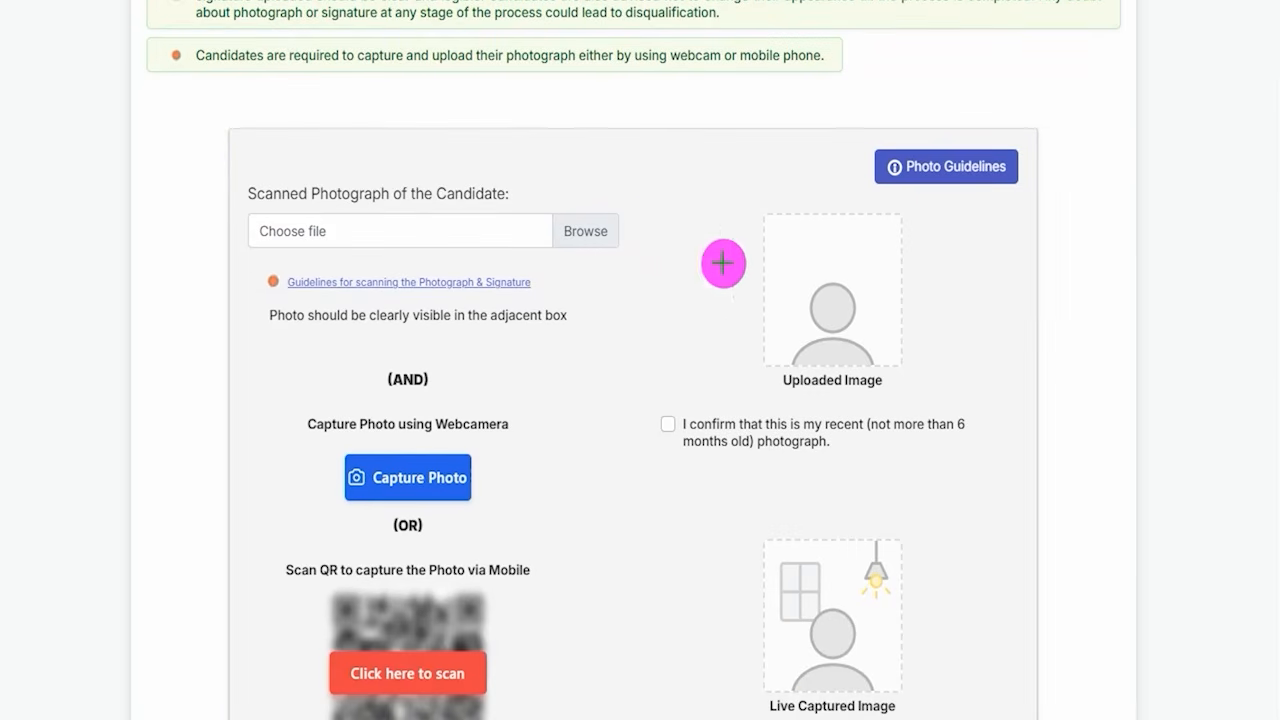
pyautogui.moveTo(895, 299); pyautogui.dragTo(952, 252)
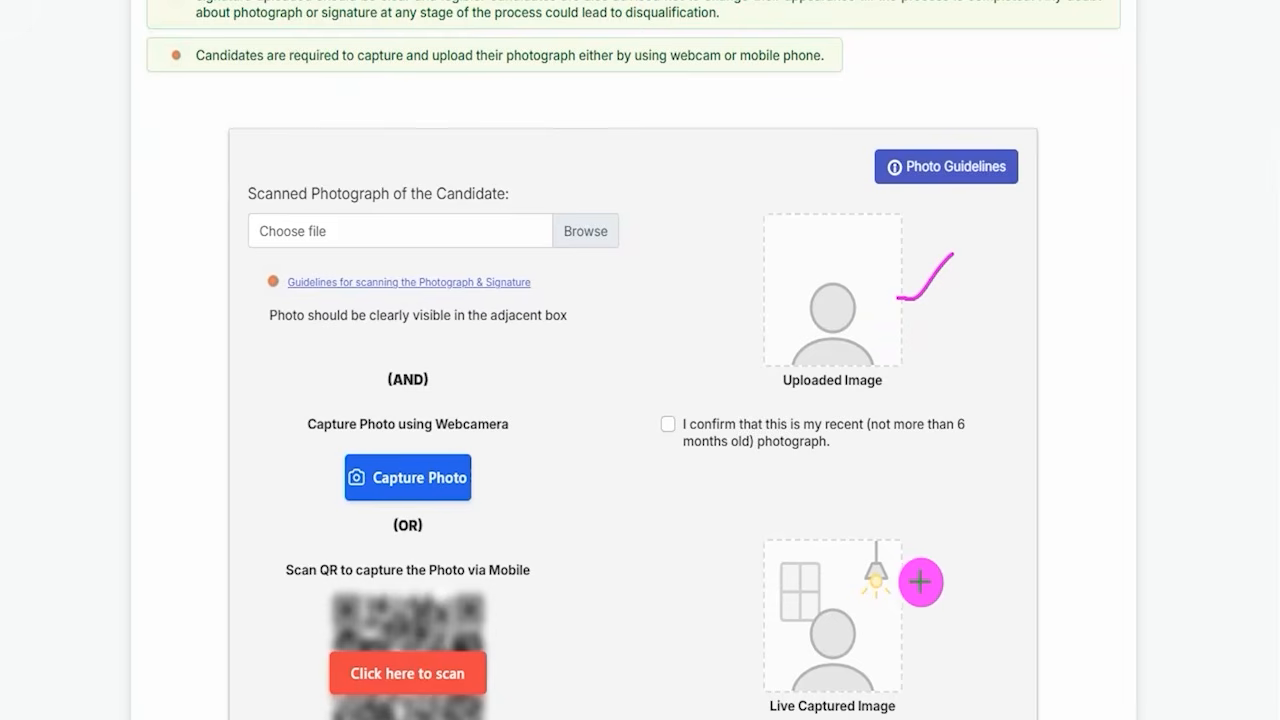
pyautogui.moveTo(922, 584); pyautogui.dragTo(965, 518)
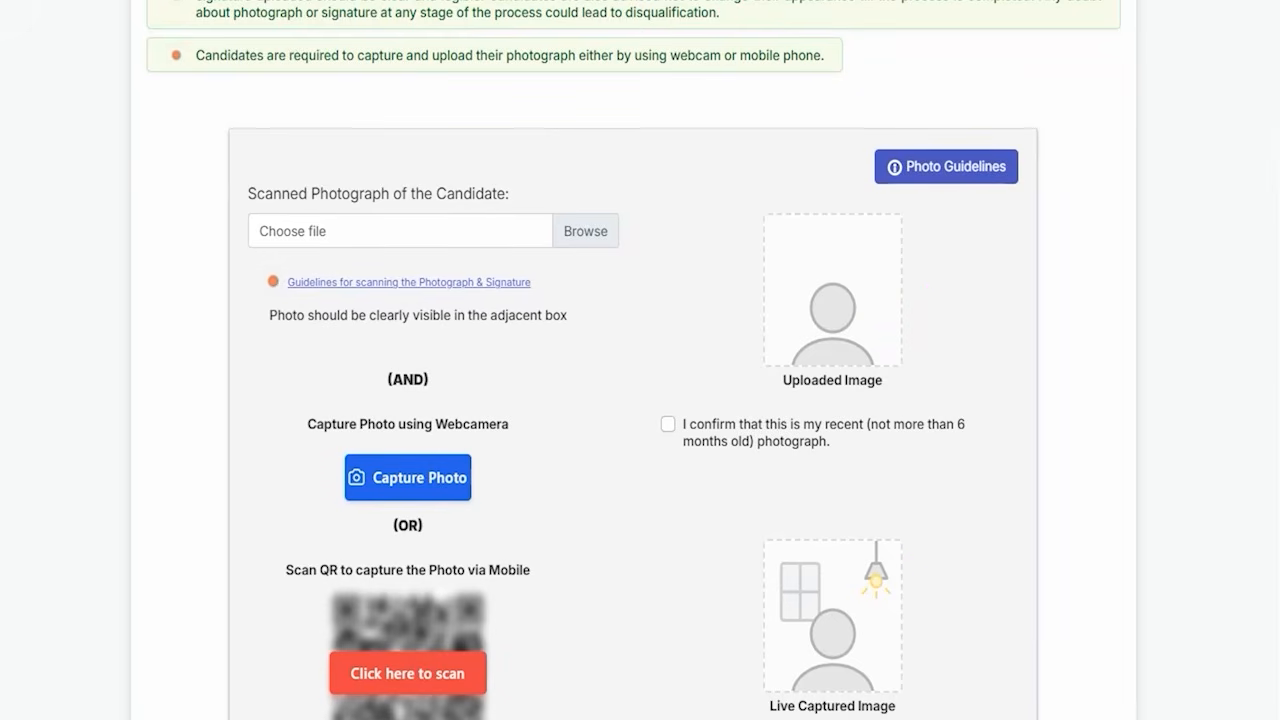
# Review the scanned signature section, box the photograph and signature scanning guidelines link, and show the guidelines document.
pyautogui.scroll(-7, 543, 434)
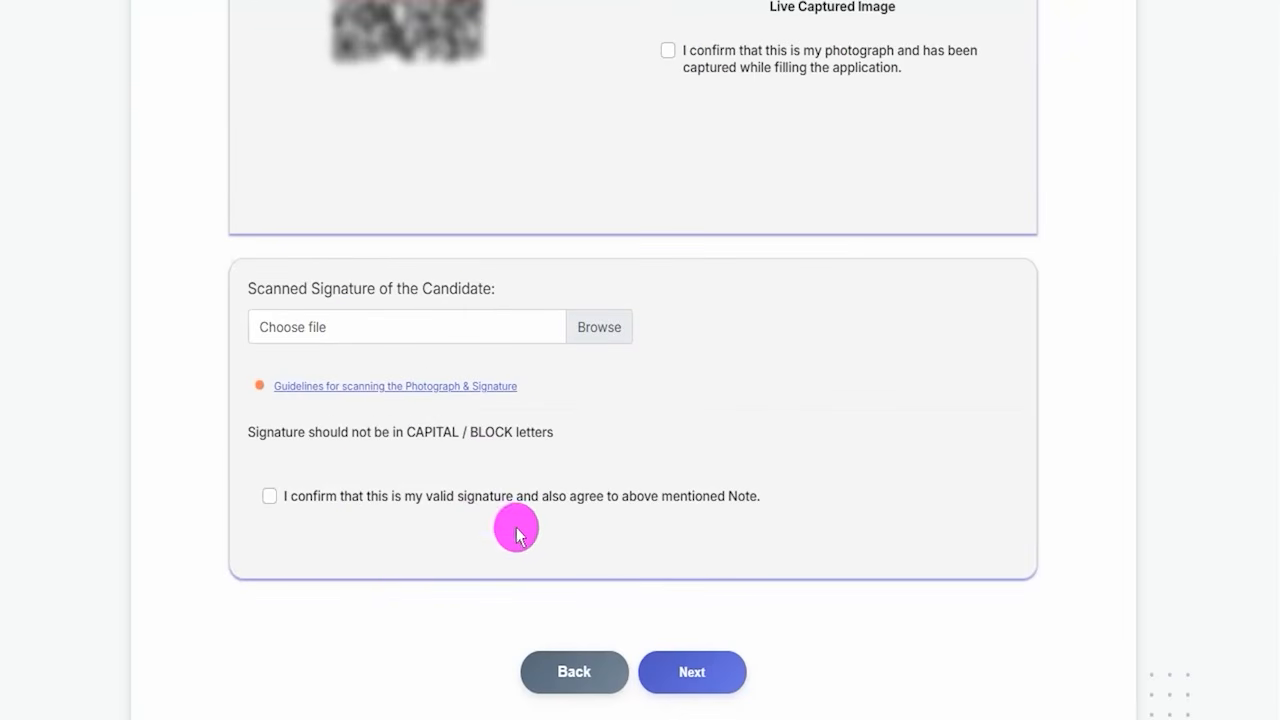
pyautogui.scroll(2, 980, 457)
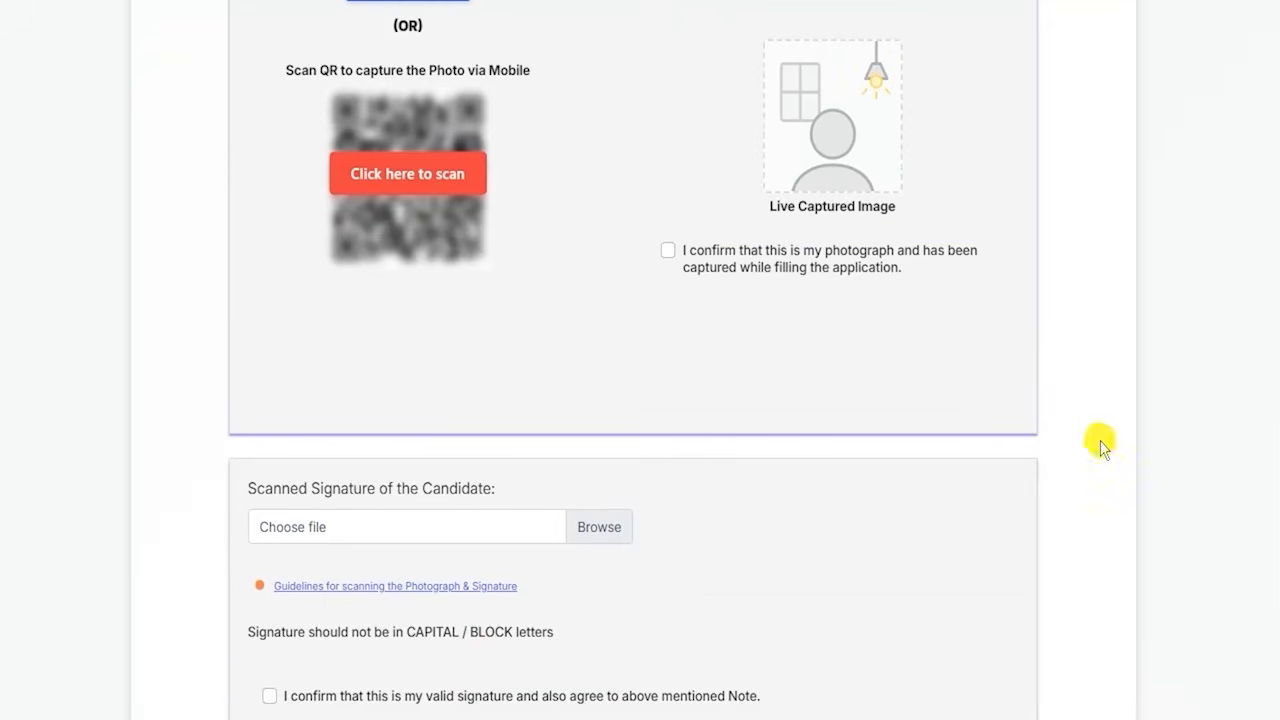
pyautogui.scroll(4, 1100, 447)
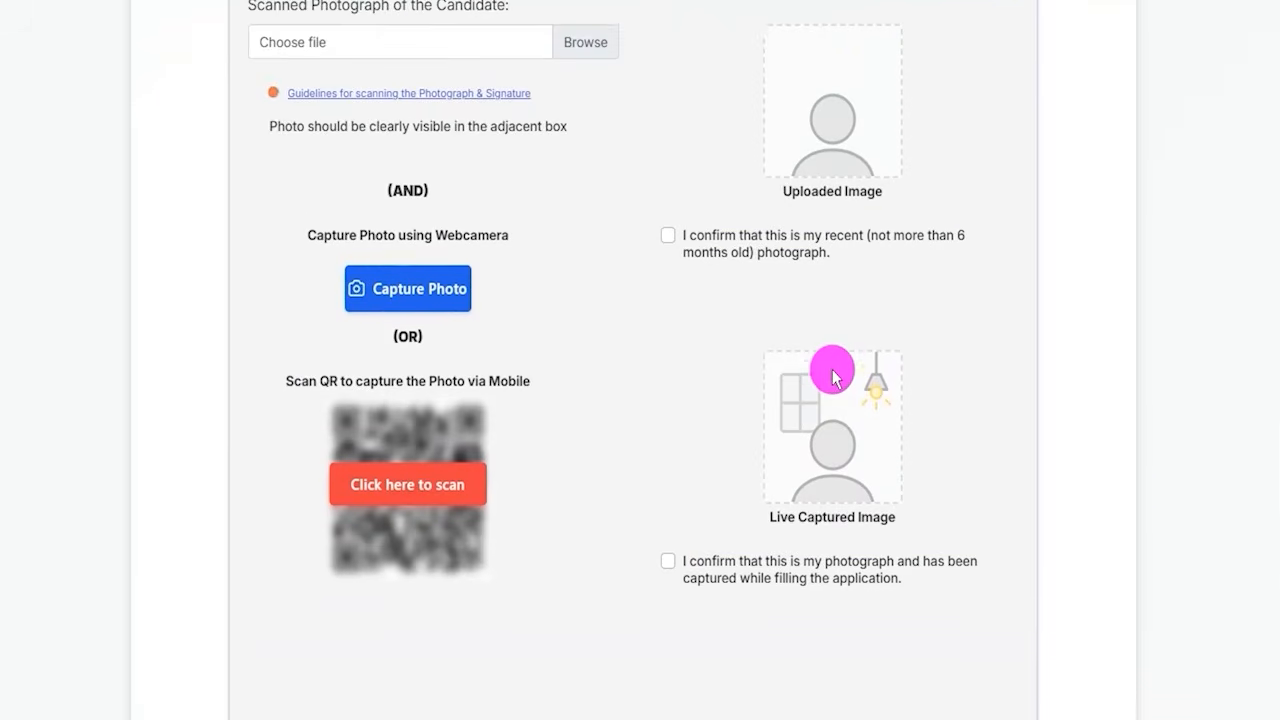
pyautogui.scroll(1, 831, 360)
pyautogui.scroll(1, 540, 243)
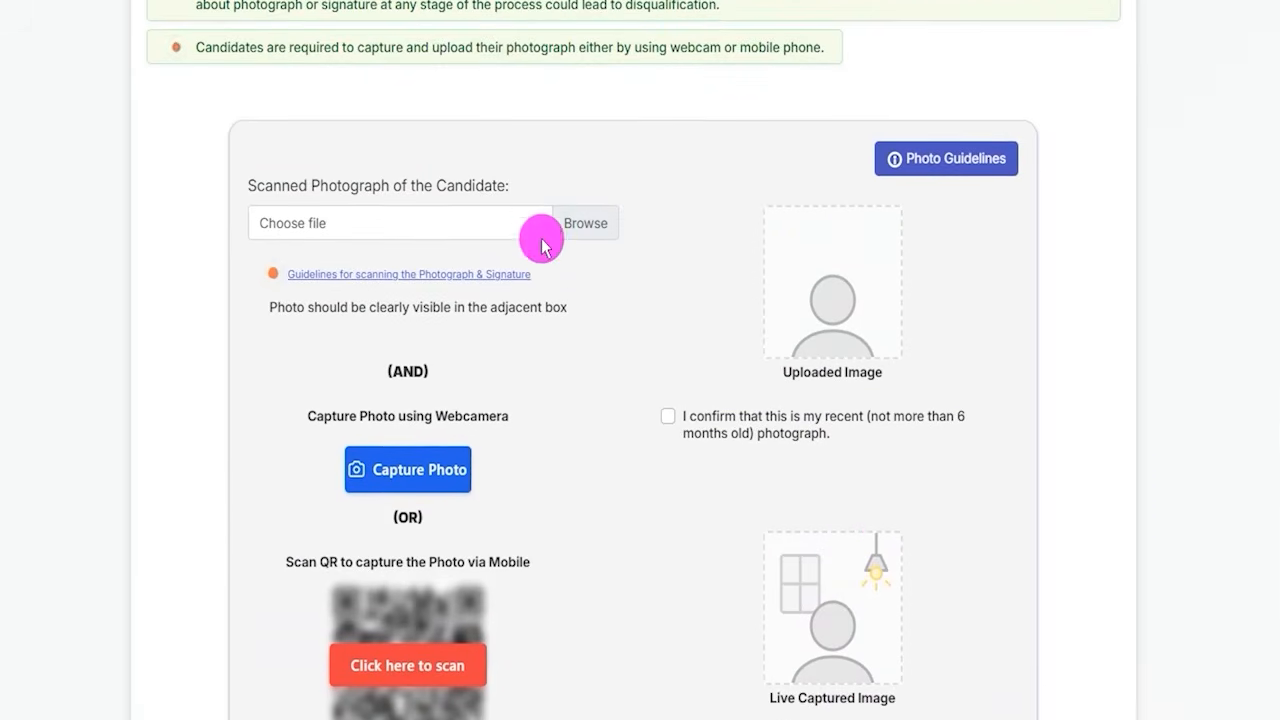
pyautogui.moveTo(243, 278)
pyautogui.mouseDown()
pyautogui.moveTo(453, 320)
pyautogui.moveTo(553, 322)
pyautogui.mouseUp()
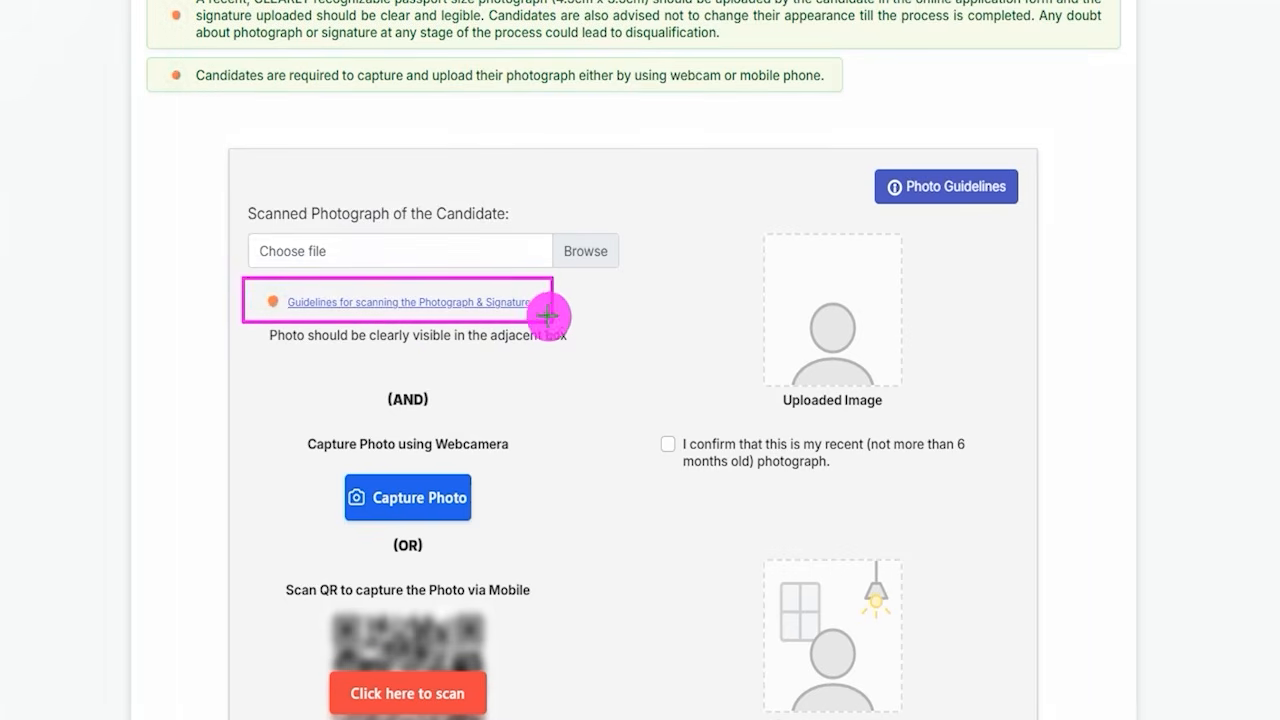
pyautogui.press('Escape')
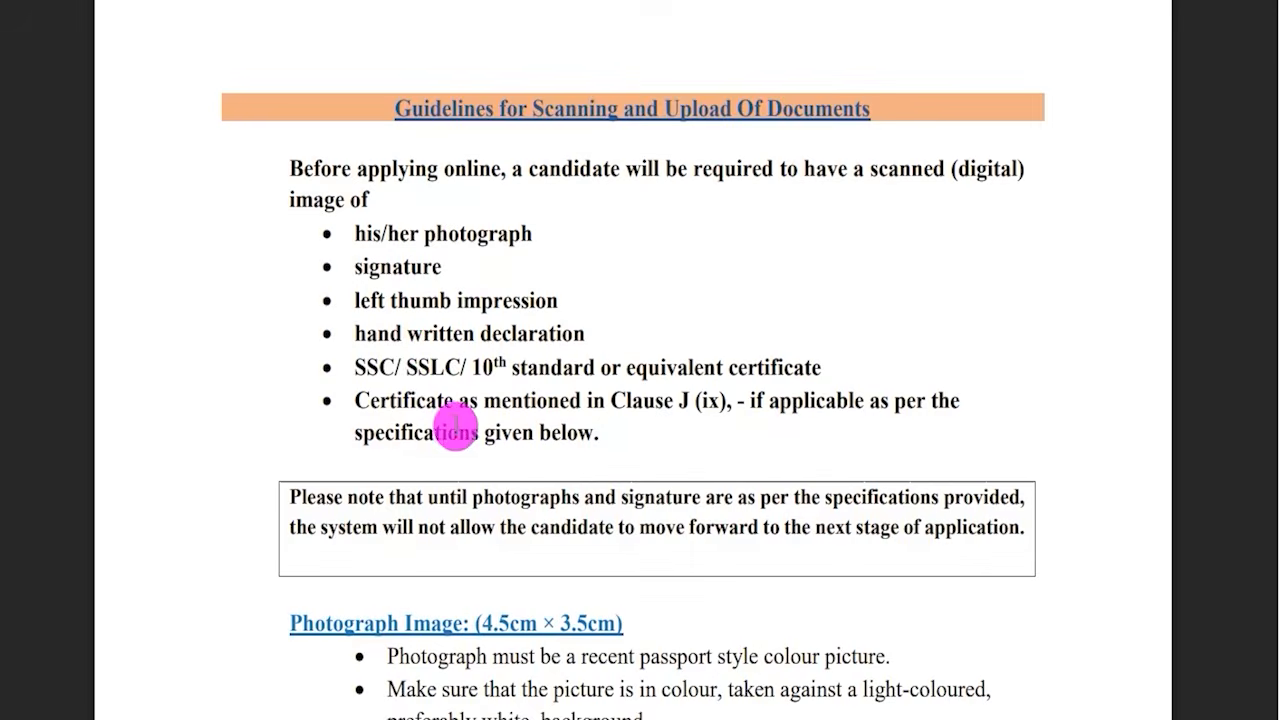
# Read through the photograph image requirements in the scanning and upload guidelines document.
pyautogui.scroll(-3, 451, 423)
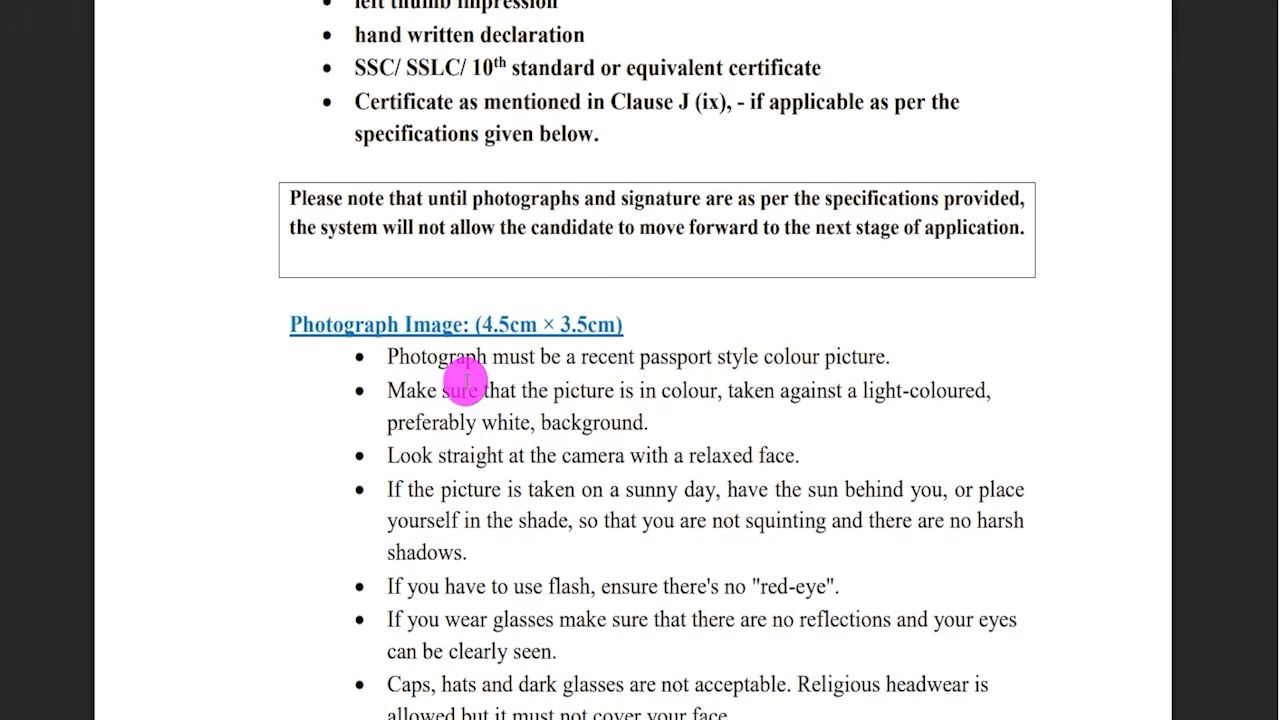
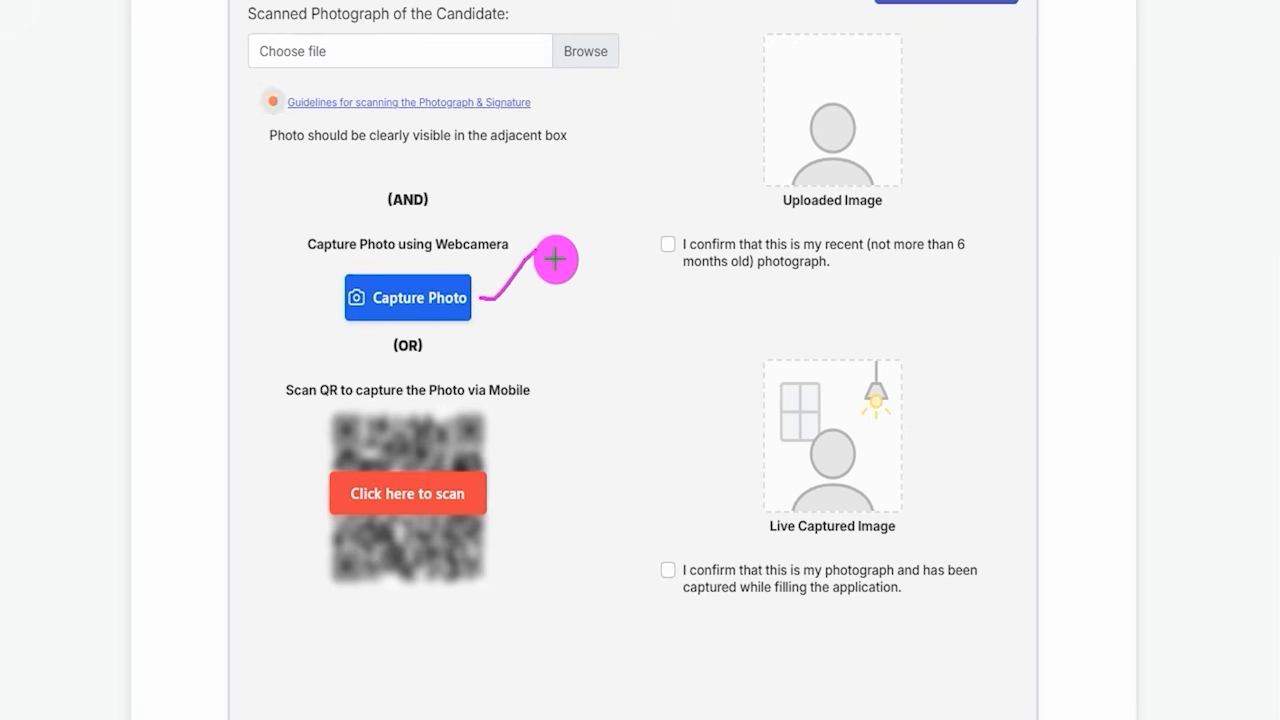
# Draw ticks beside the mobile QR scan option and over the live captured photograph confirmation, and clear the annotations.
pyautogui.moveTo(496, 494); pyautogui.dragTo(563, 437)
pyautogui.moveTo(483, 438); pyautogui.dragTo(522, 416)
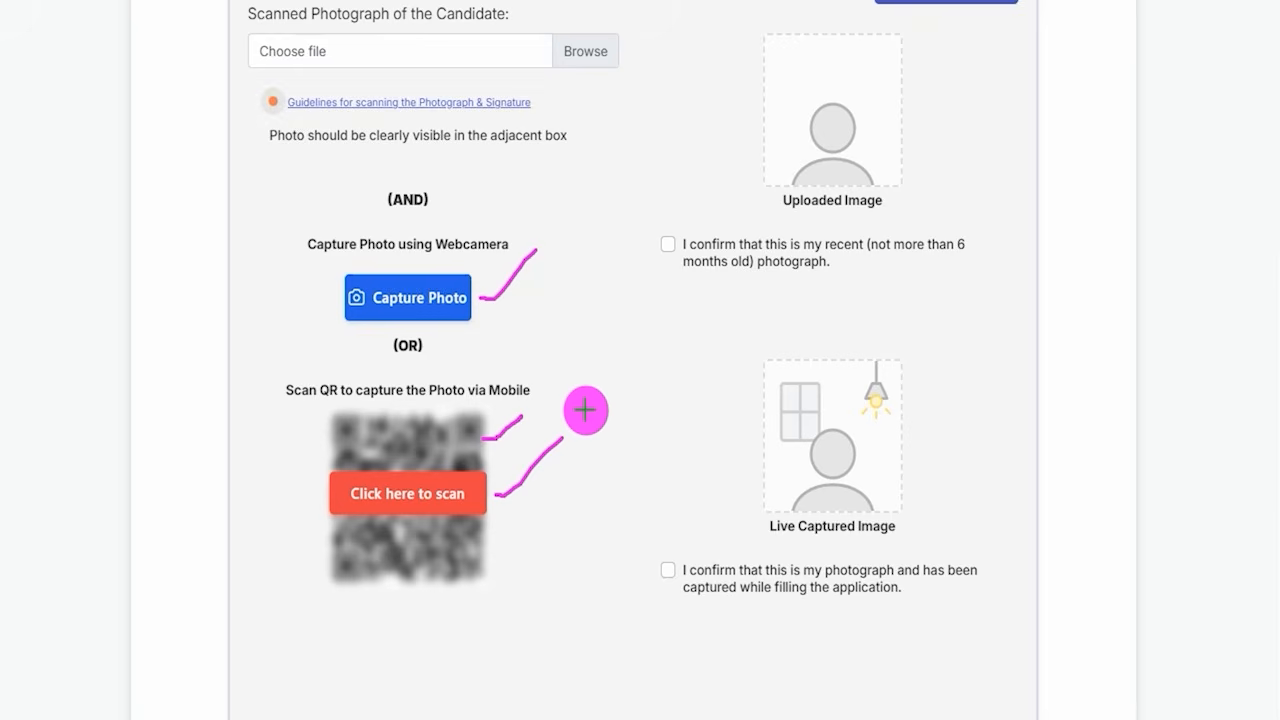
pyautogui.moveTo(514, 523); pyautogui.dragTo(560, 491)
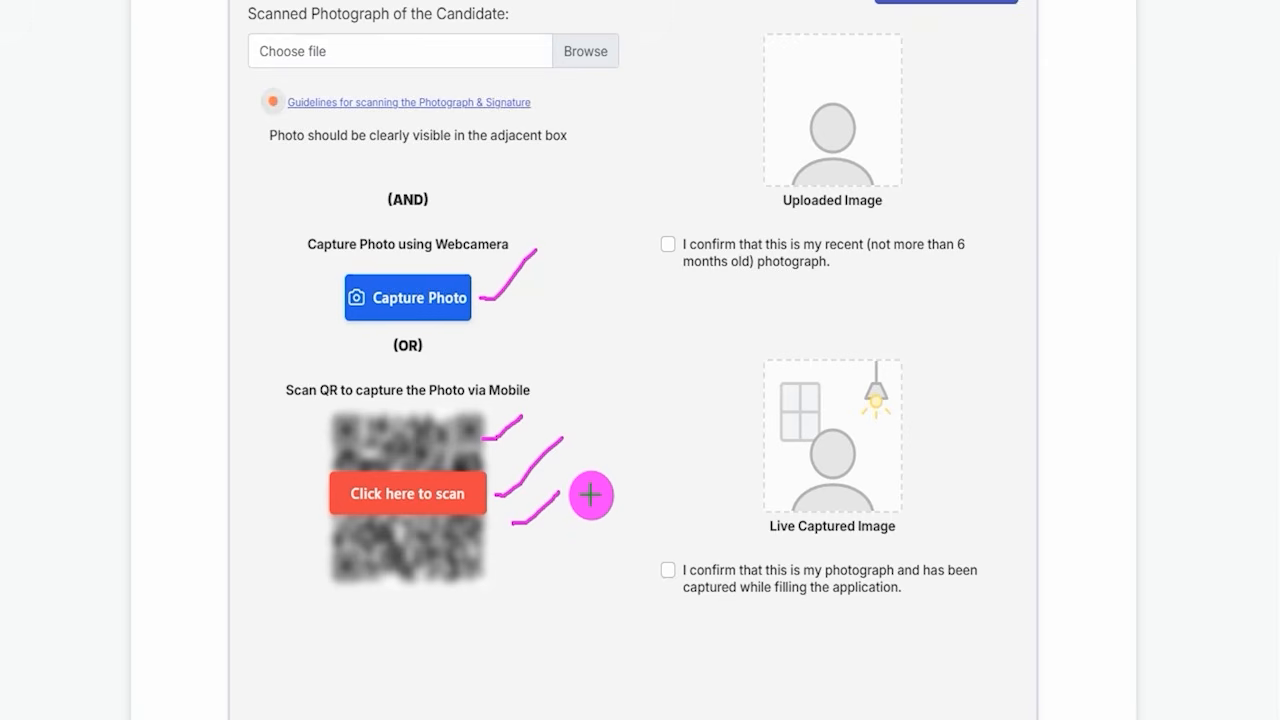
pyautogui.moveTo(666, 574); pyautogui.dragTo(716, 525)
pyautogui.press('Escape')
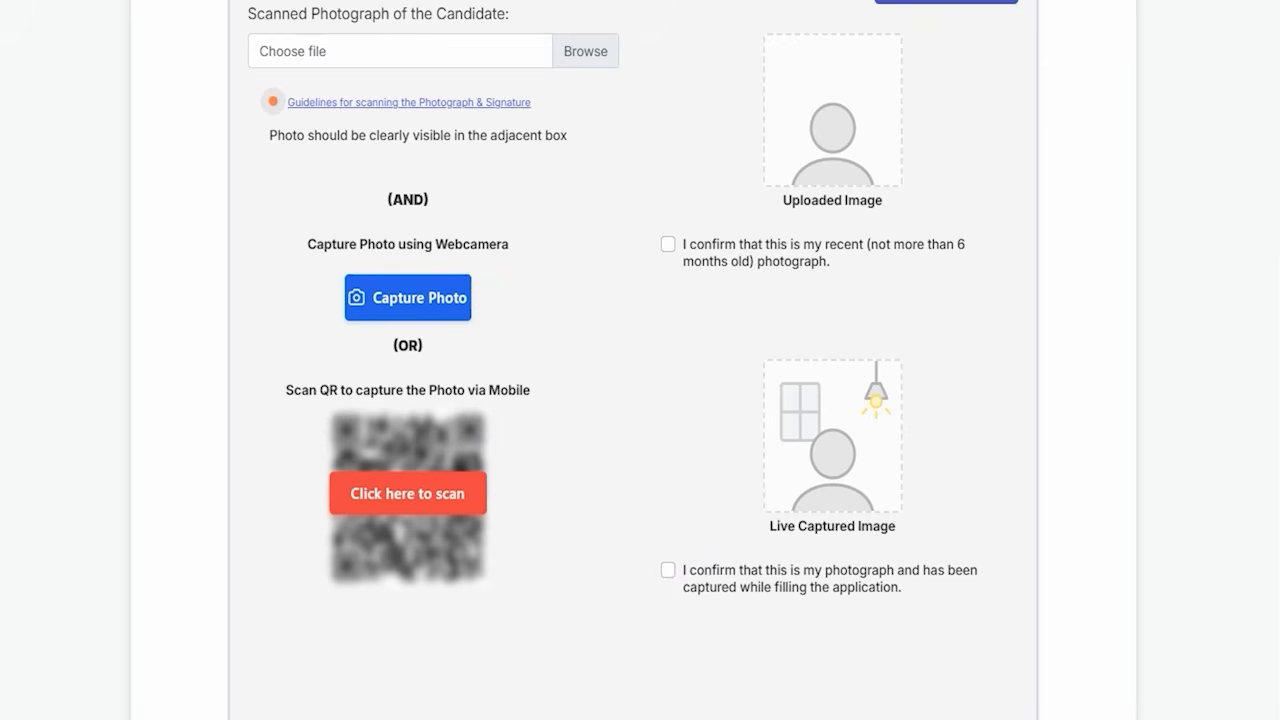
# In the scanned signature section, draw ticks beside Browse and on the valid signature confirmation, and draw a stroke pointing to Next.
pyautogui.scroll(-6, 623, 373)
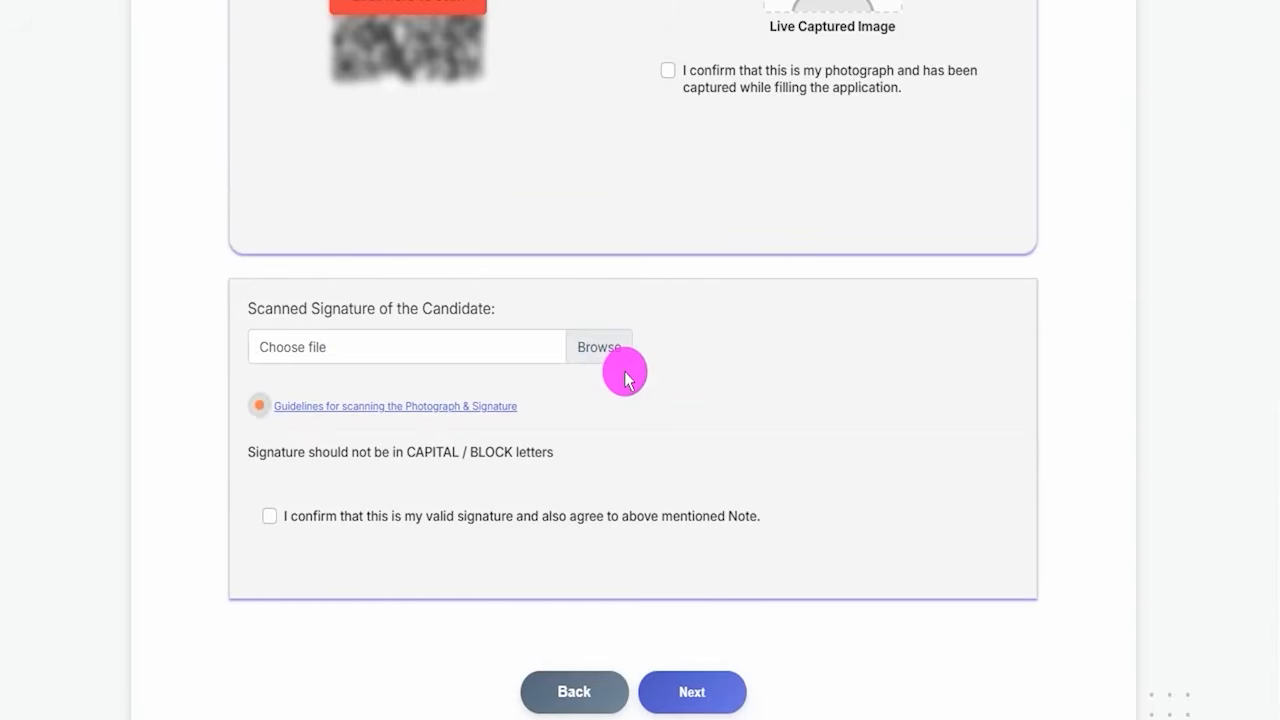
pyautogui.click(562, 2)
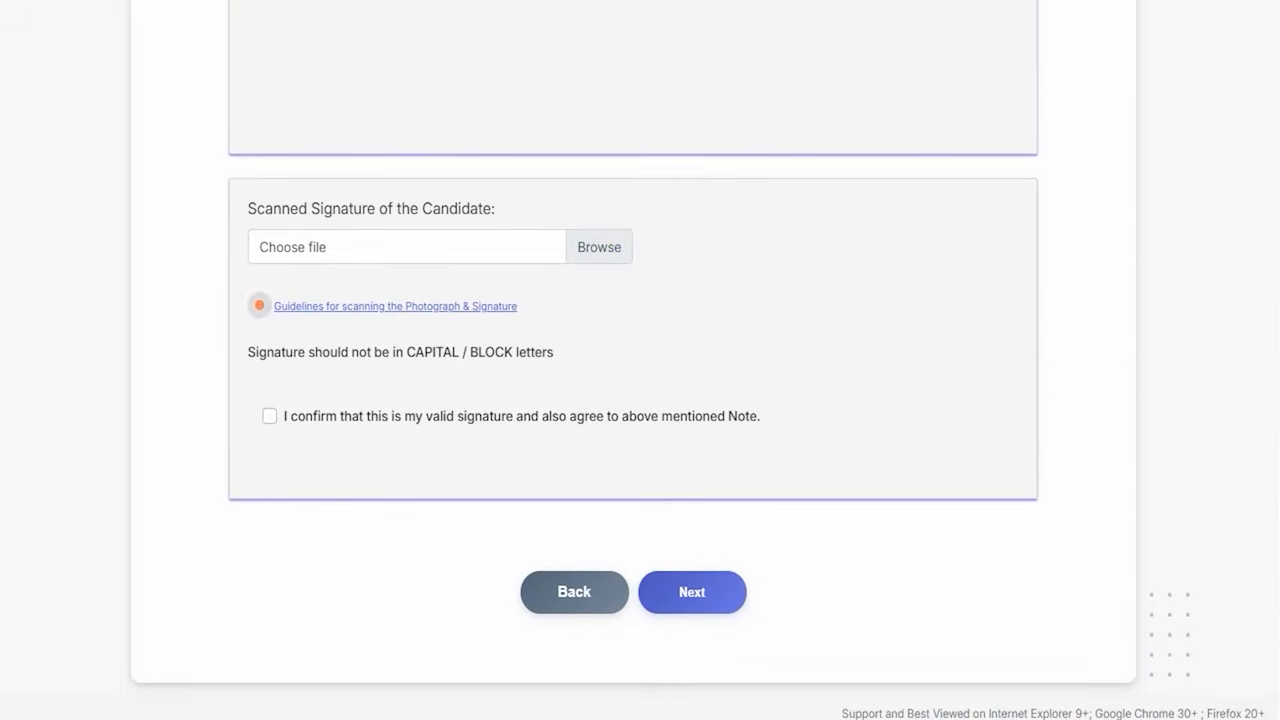
pyautogui.moveTo(639, 245); pyautogui.dragTo(686, 199)
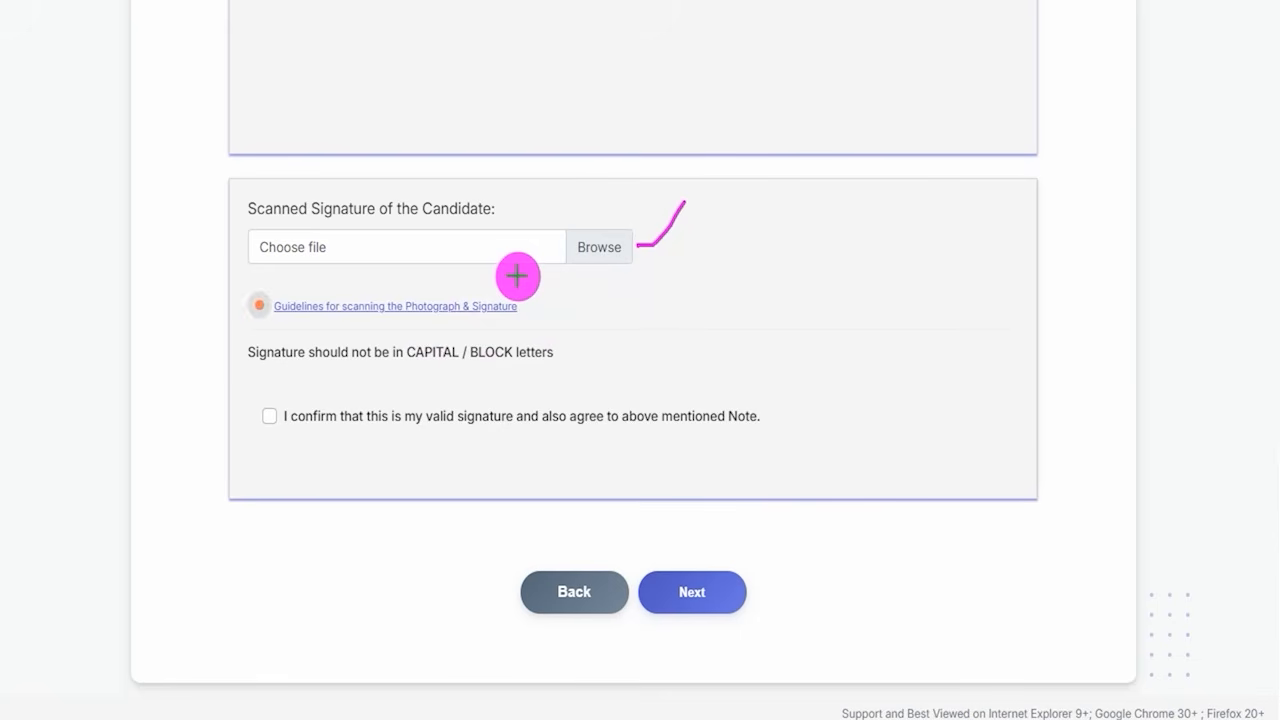
pyautogui.moveTo(679, 281); pyautogui.dragTo(766, 213)
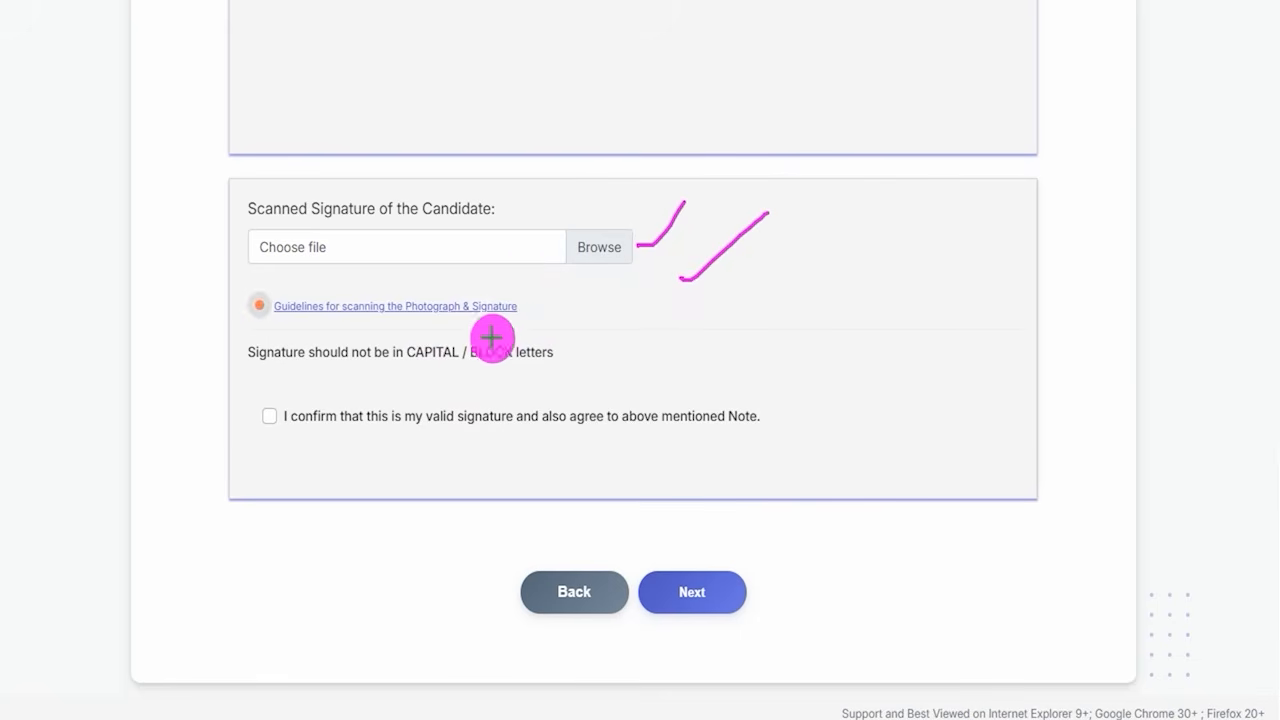
pyautogui.moveTo(268, 414); pyautogui.dragTo(301, 372)
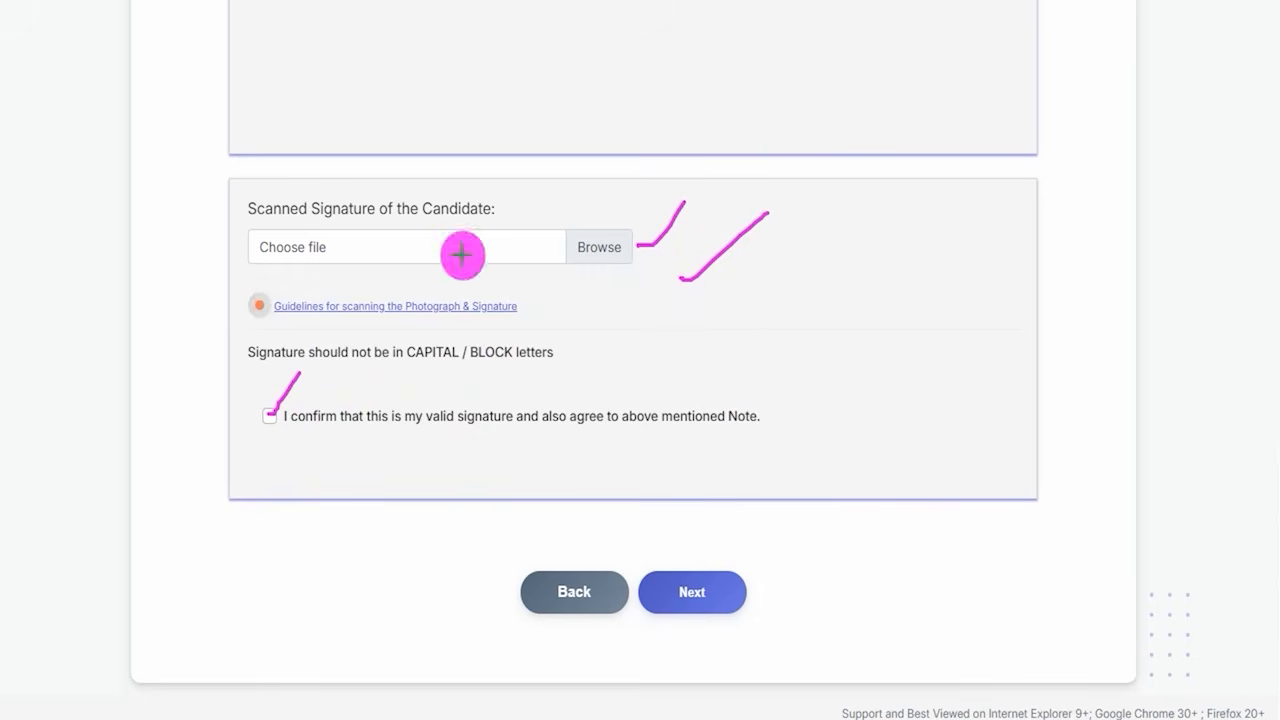
pyautogui.moveTo(890, 389)
pyautogui.mouseDown()
pyautogui.moveTo(829, 486)
pyautogui.moveTo(737, 571)
pyautogui.mouseUp()
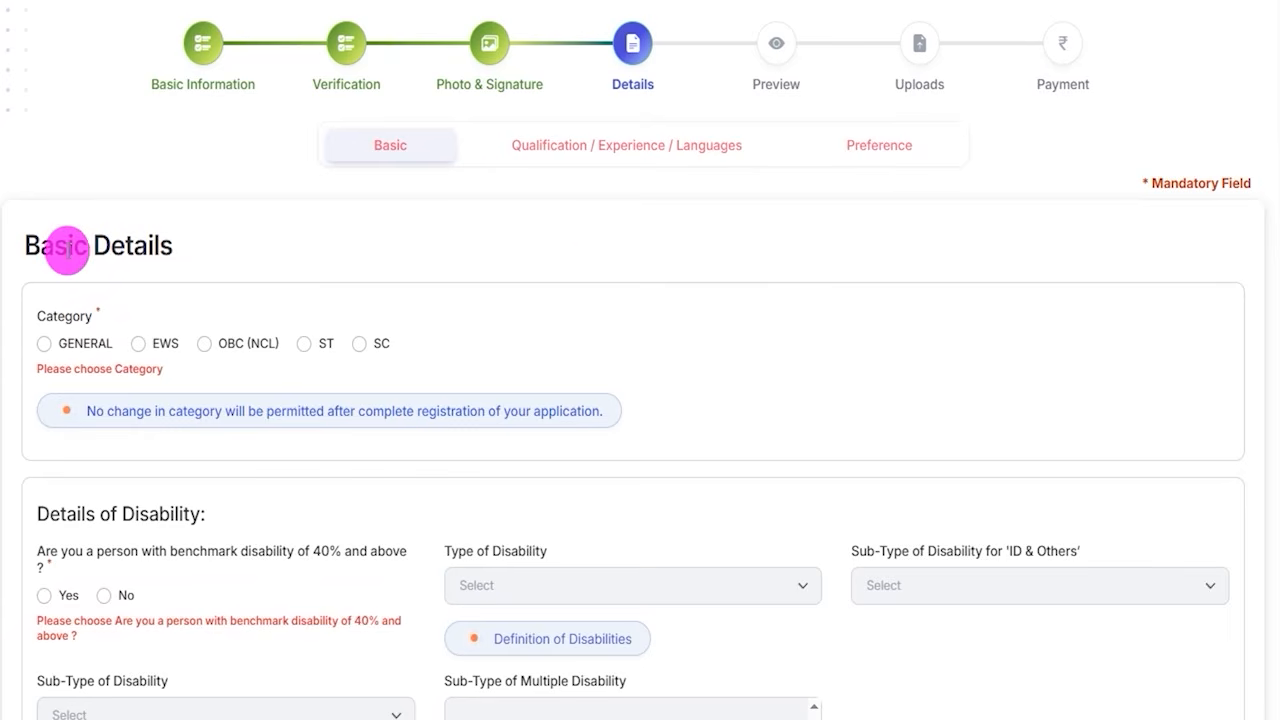
# Select ST as the category in Basic Details and accept the category instructions.
pyautogui.scroll(-1, 443, 251)
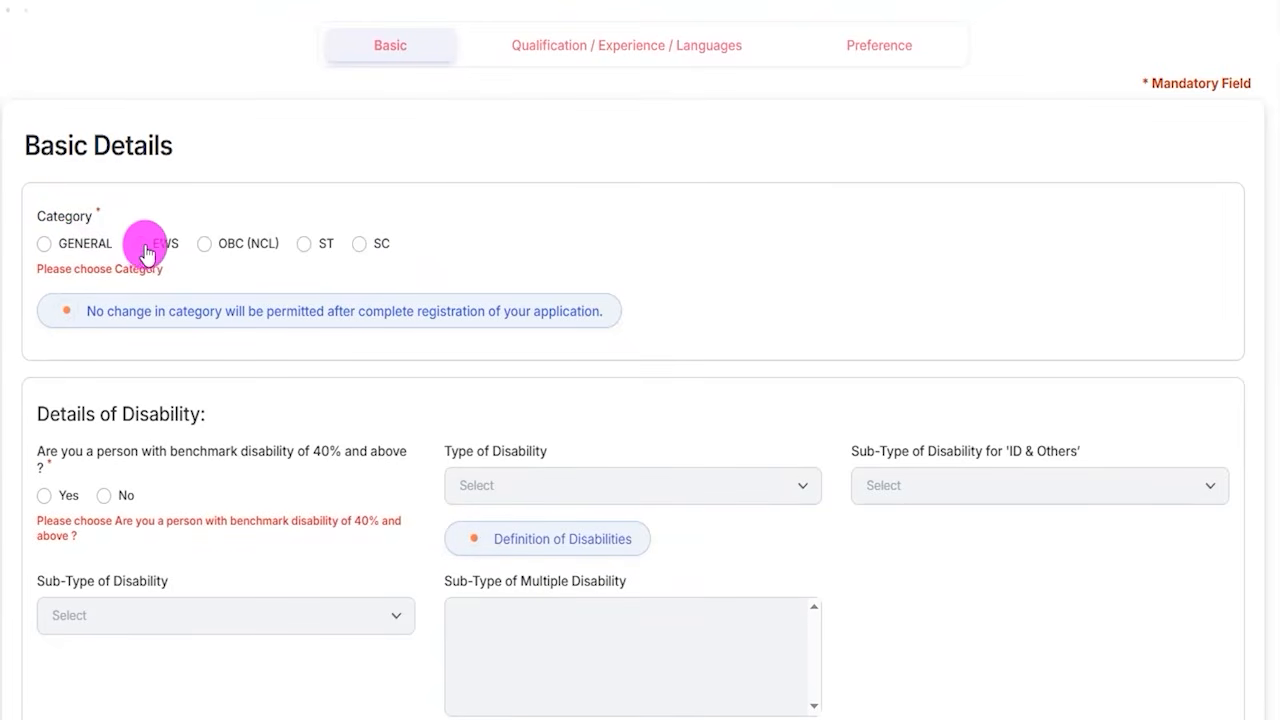
pyautogui.click(305, 247)
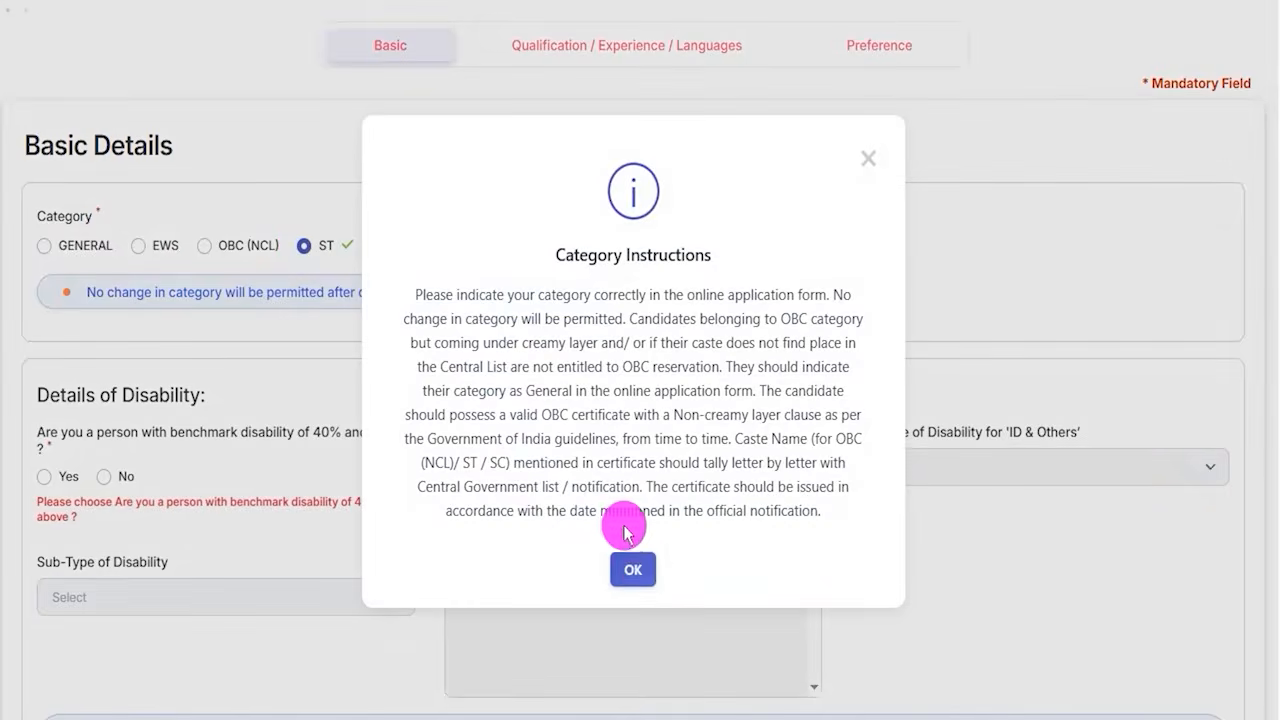
pyautogui.click(633, 569)
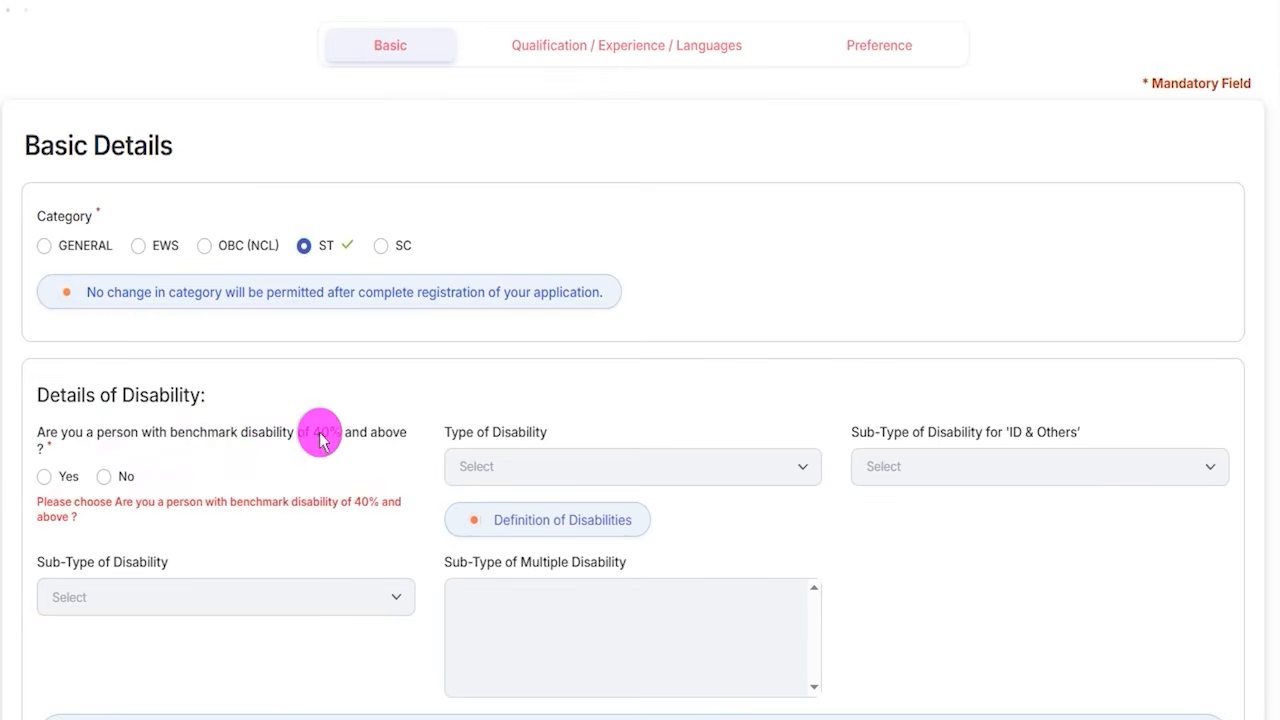
# Try answering Yes to the 40% benchmark disability question, with VI as the disability type and Blindness as the sub-type.
pyautogui.scroll(-2, 325, 436)
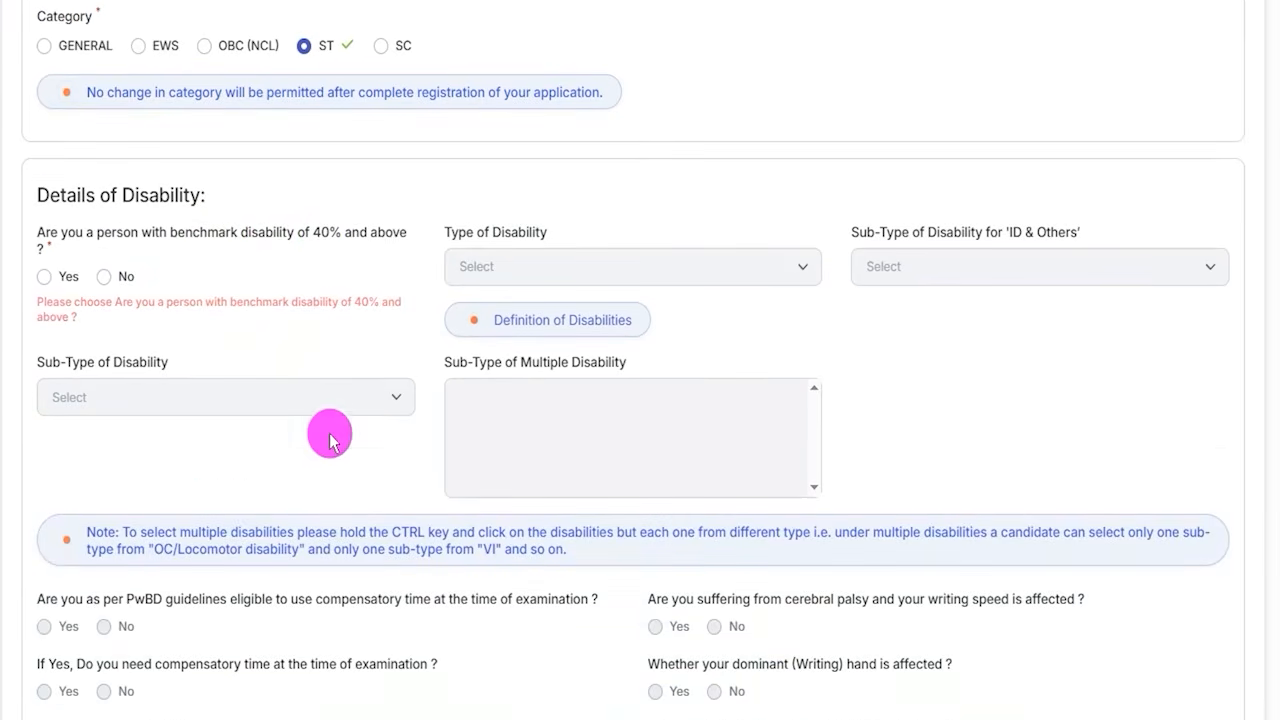
pyautogui.click(50, 280)
pyautogui.click(525, 268)
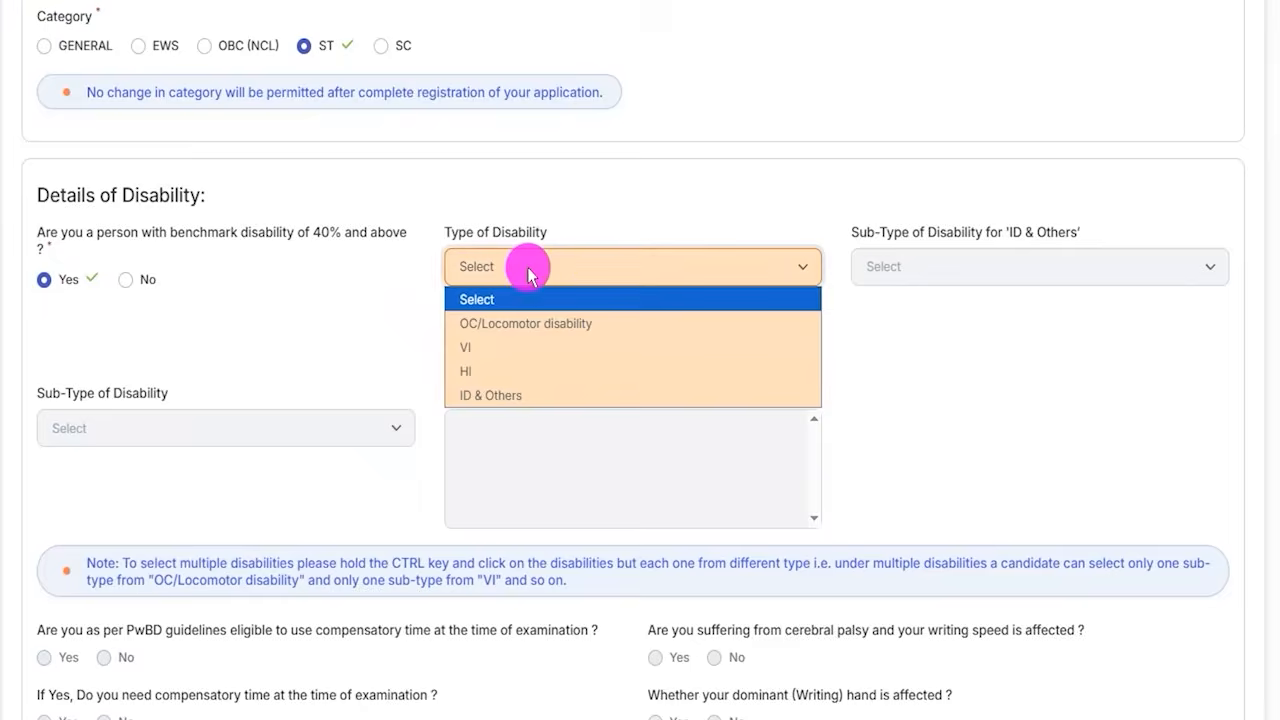
pyautogui.click(493, 350)
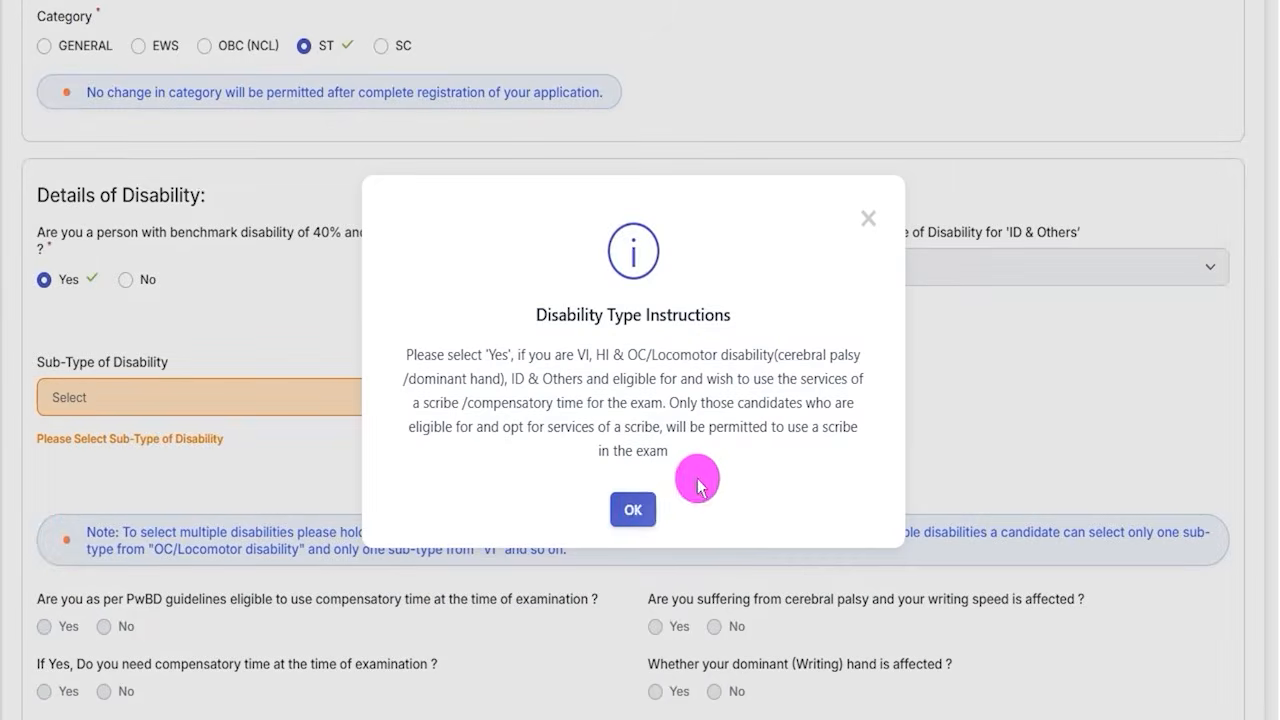
pyautogui.click(633, 505)
pyautogui.click(155, 400)
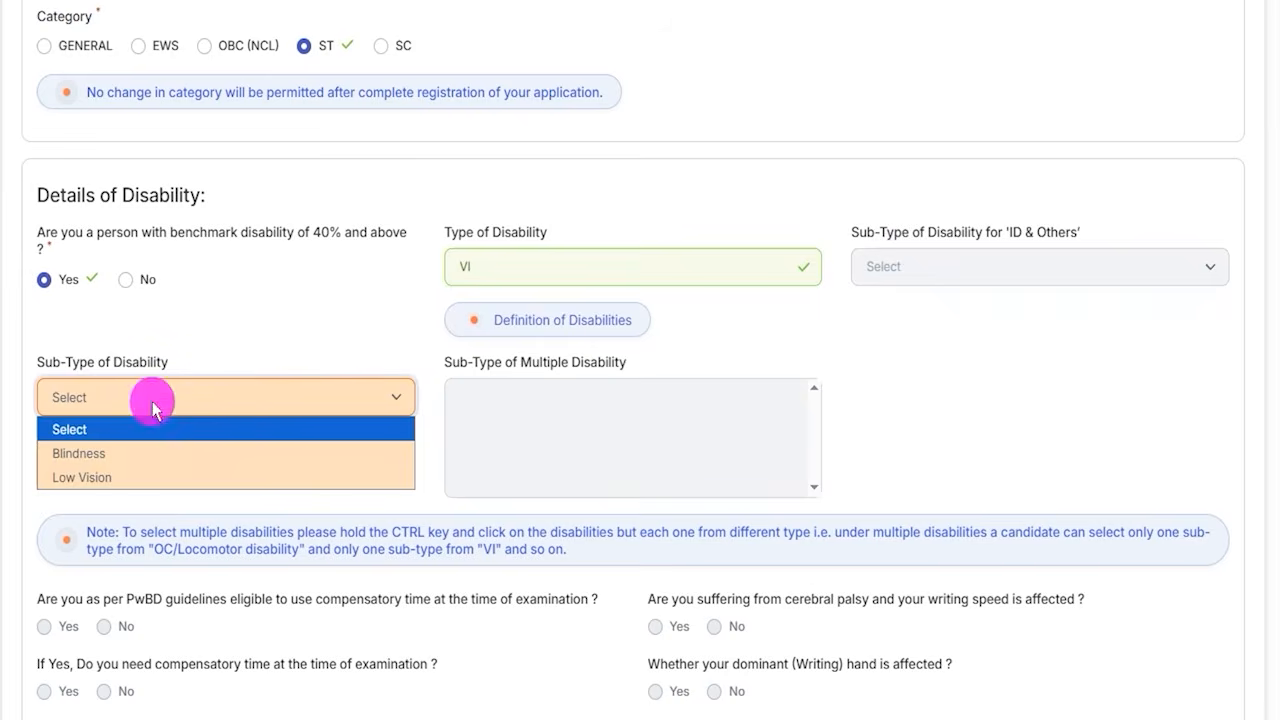
pyautogui.click(83, 453)
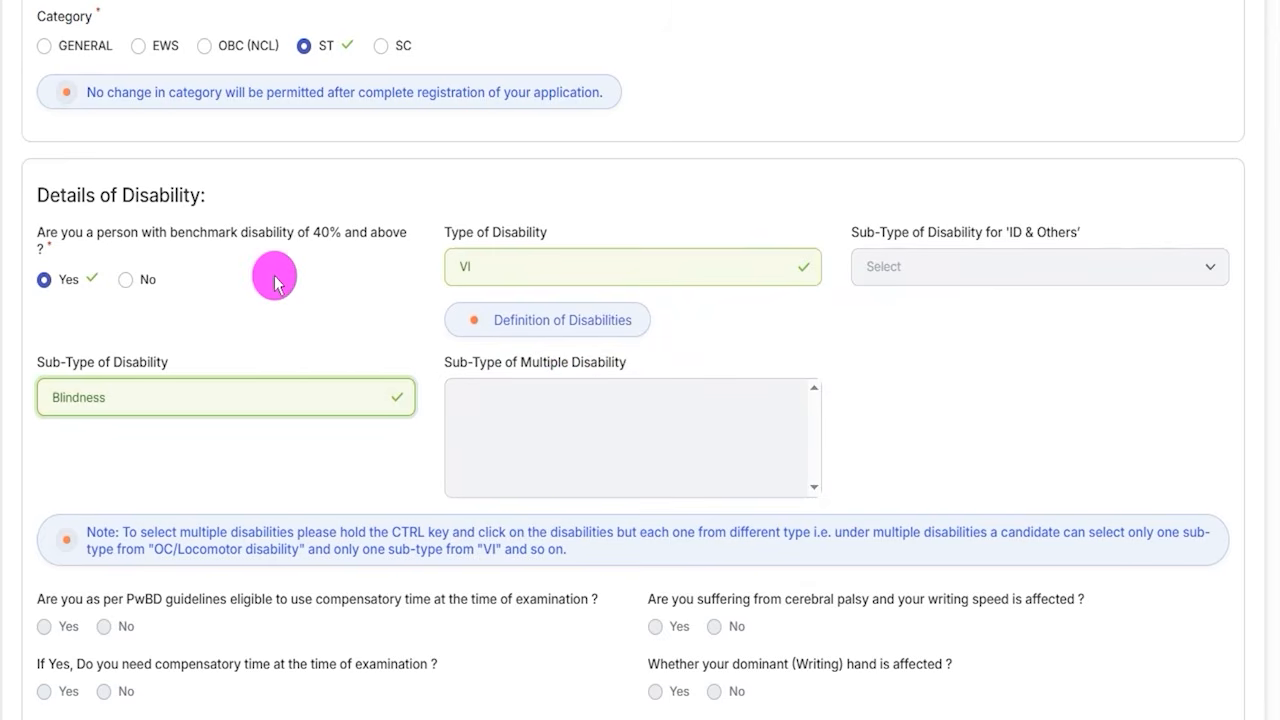
# Answer No to the 40% benchmark disability question and to the sec 2(s) specified disability question about difficulty in writing.
pyautogui.click(126, 284)
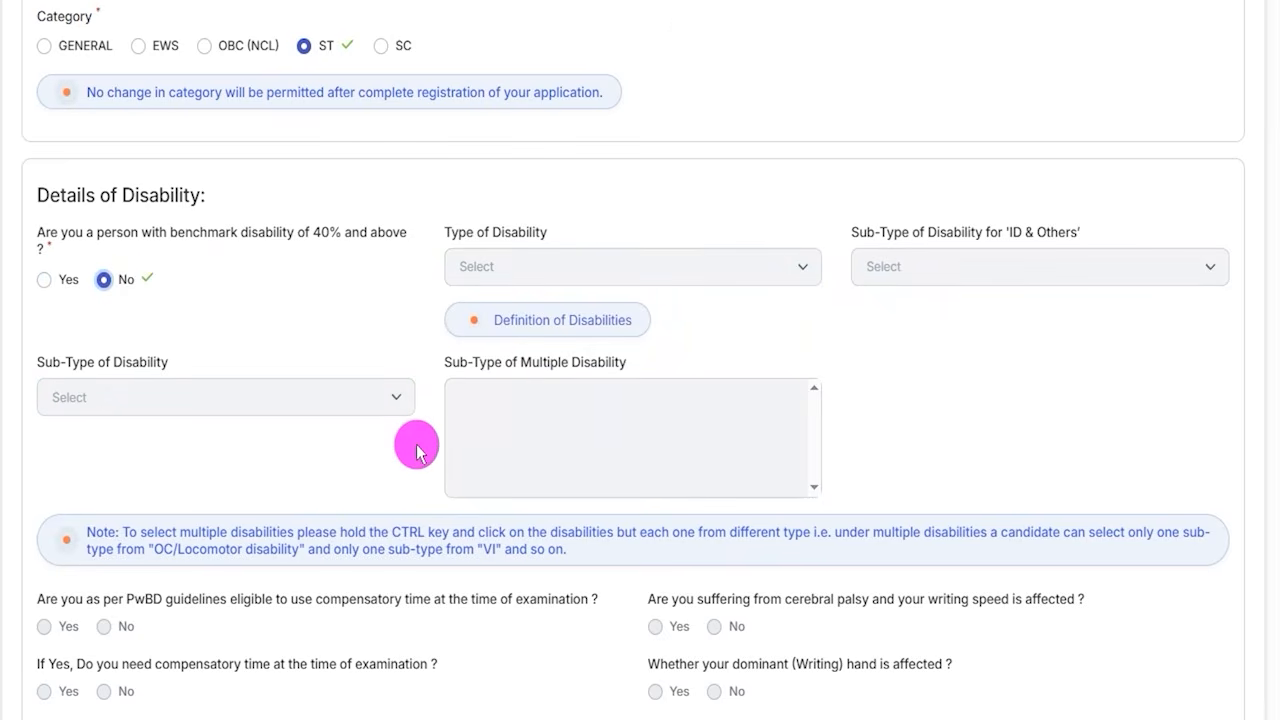
pyautogui.scroll(-2, 300, 480)
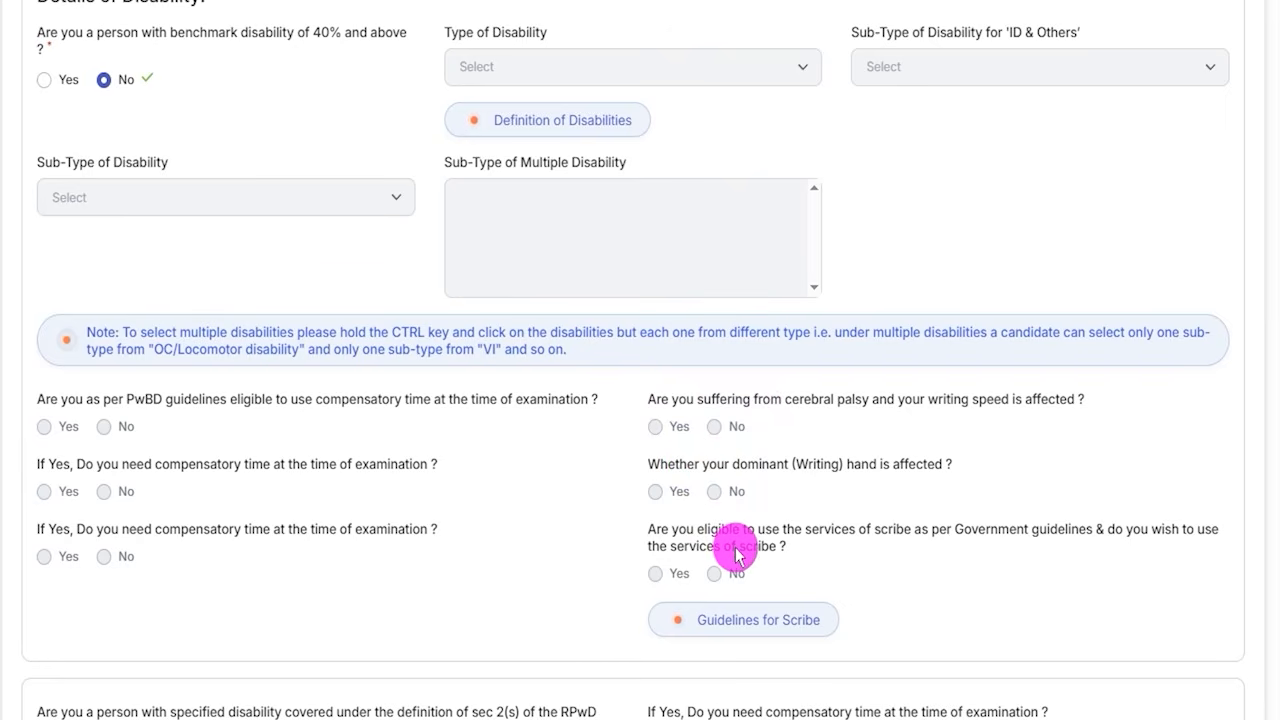
pyautogui.scroll(-4, 430, 450)
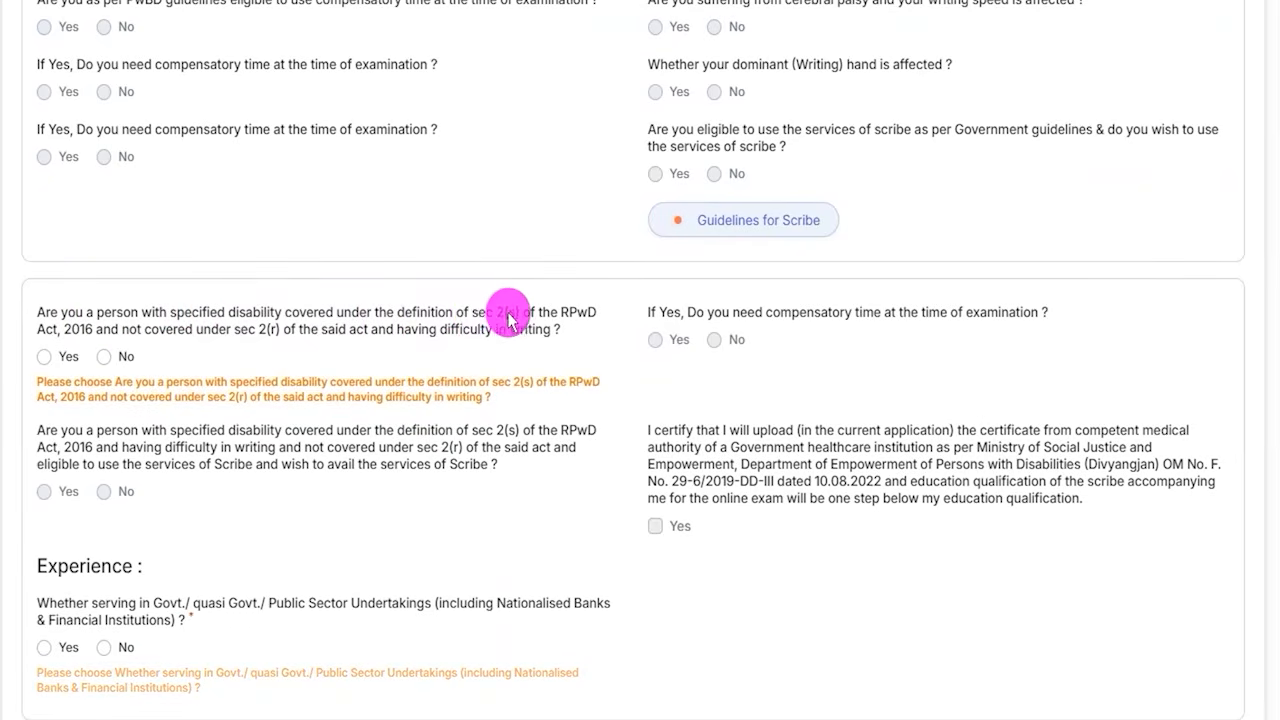
pyautogui.click(45, 364)
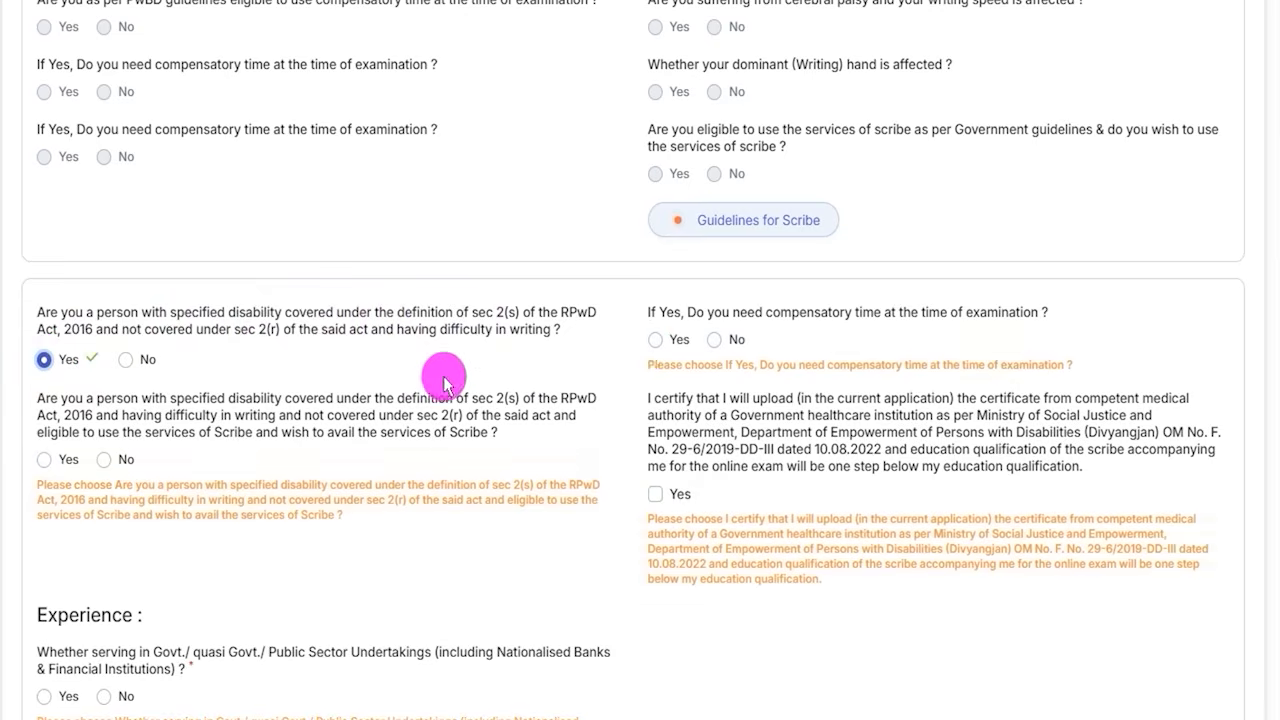
pyautogui.click(125, 361)
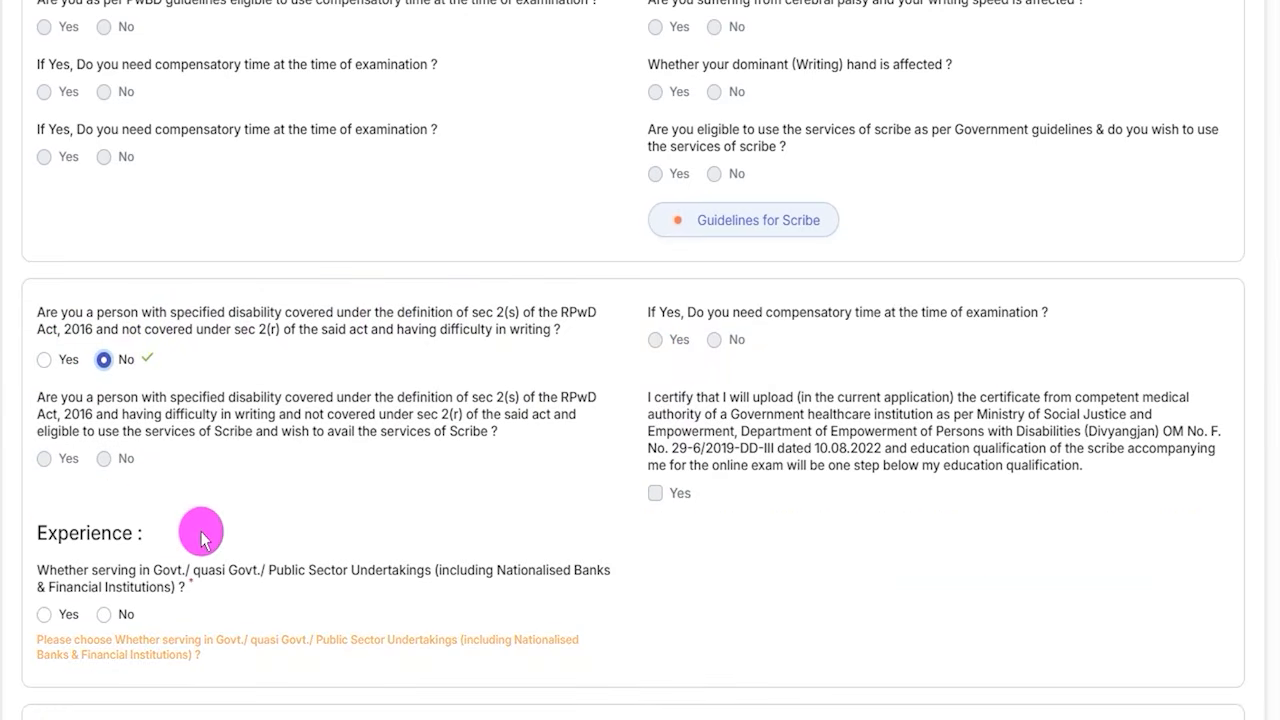
# Answer No to serving in Govt./quasi Govt./Public Sector Undertakings in the Experience section.
pyautogui.scroll(-3, 200, 530)
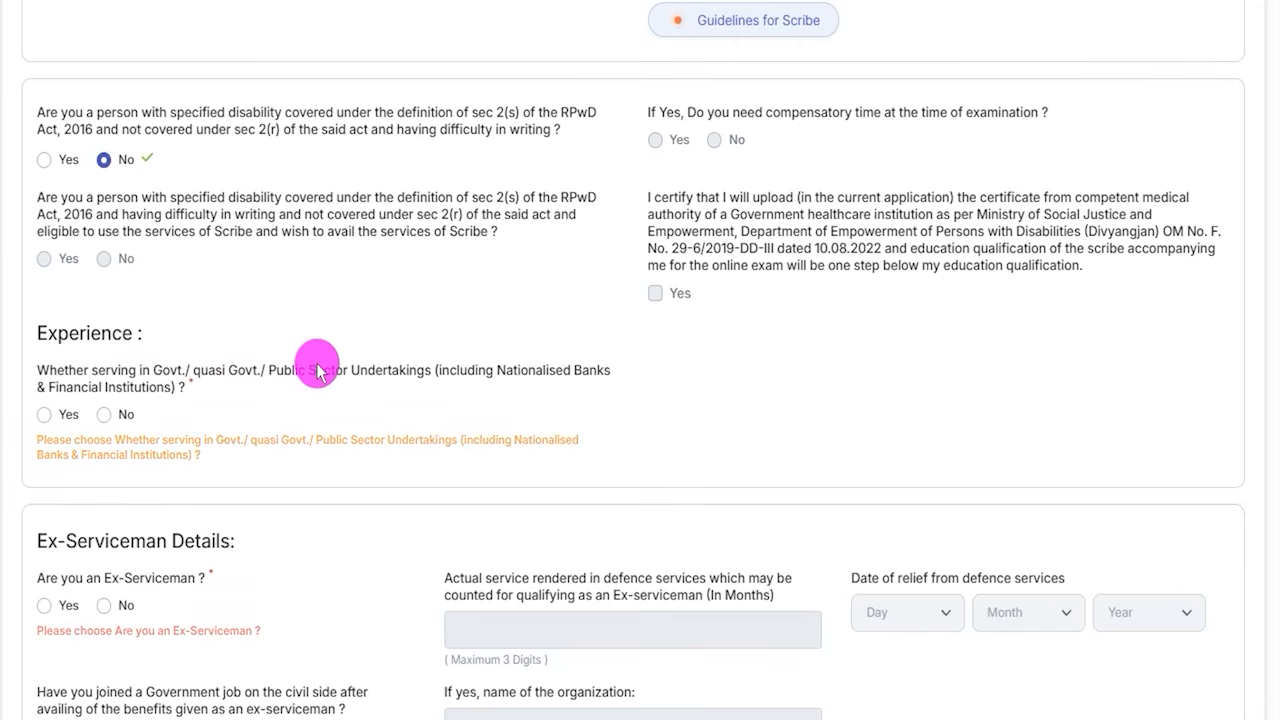
pyautogui.click(43, 416)
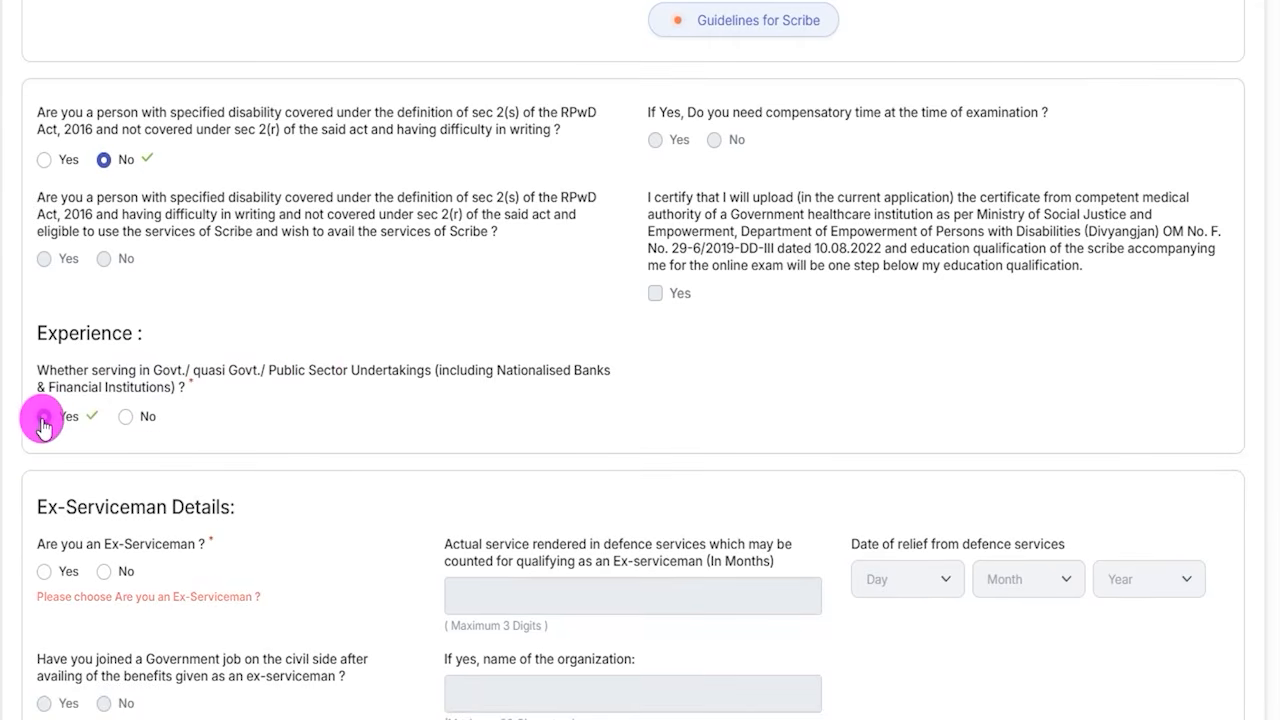
pyautogui.click(126, 417)
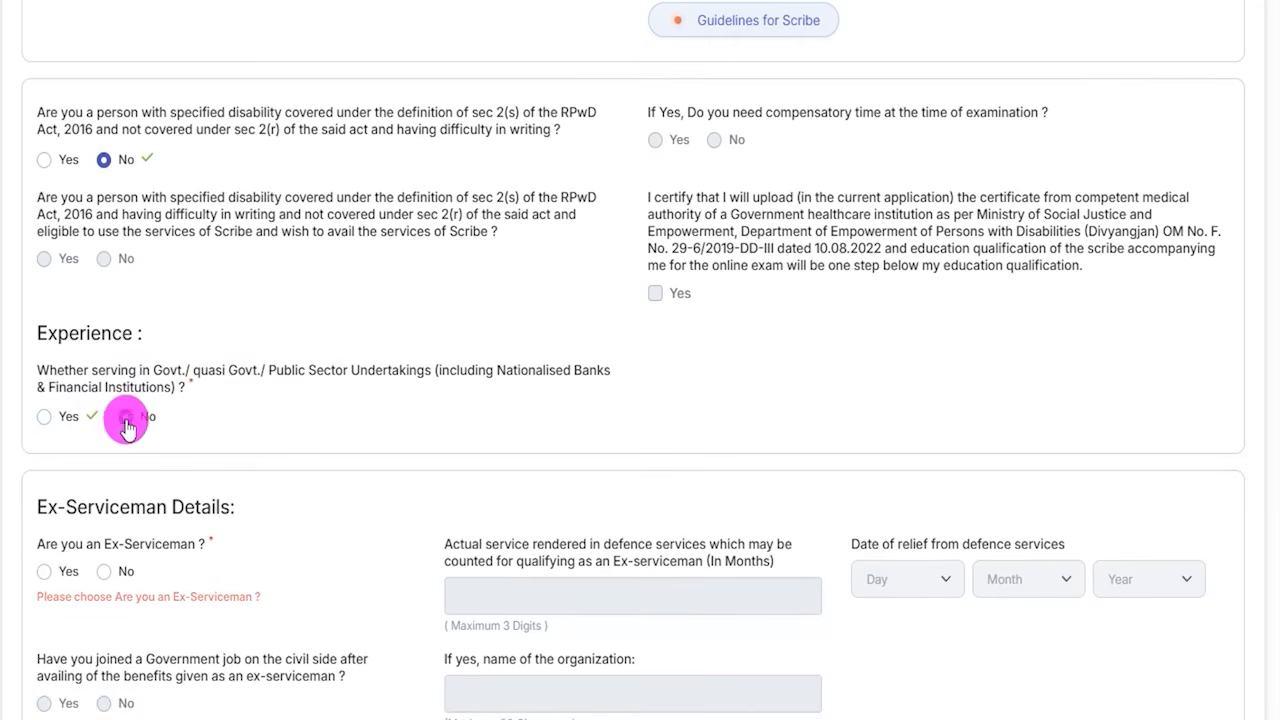
# Try answering Yes to the Ex-Serviceman question and view the months of service and date of relief fields.
pyautogui.scroll(-3, 320, 420)
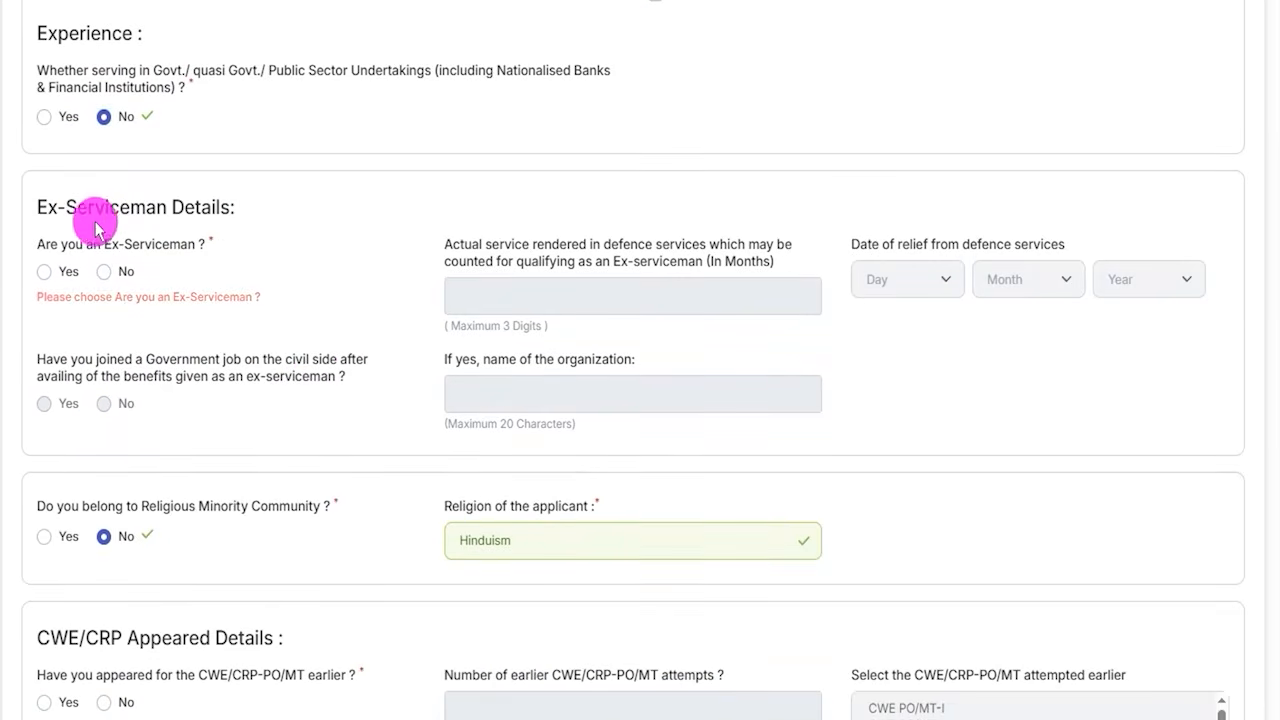
pyautogui.click(44, 271)
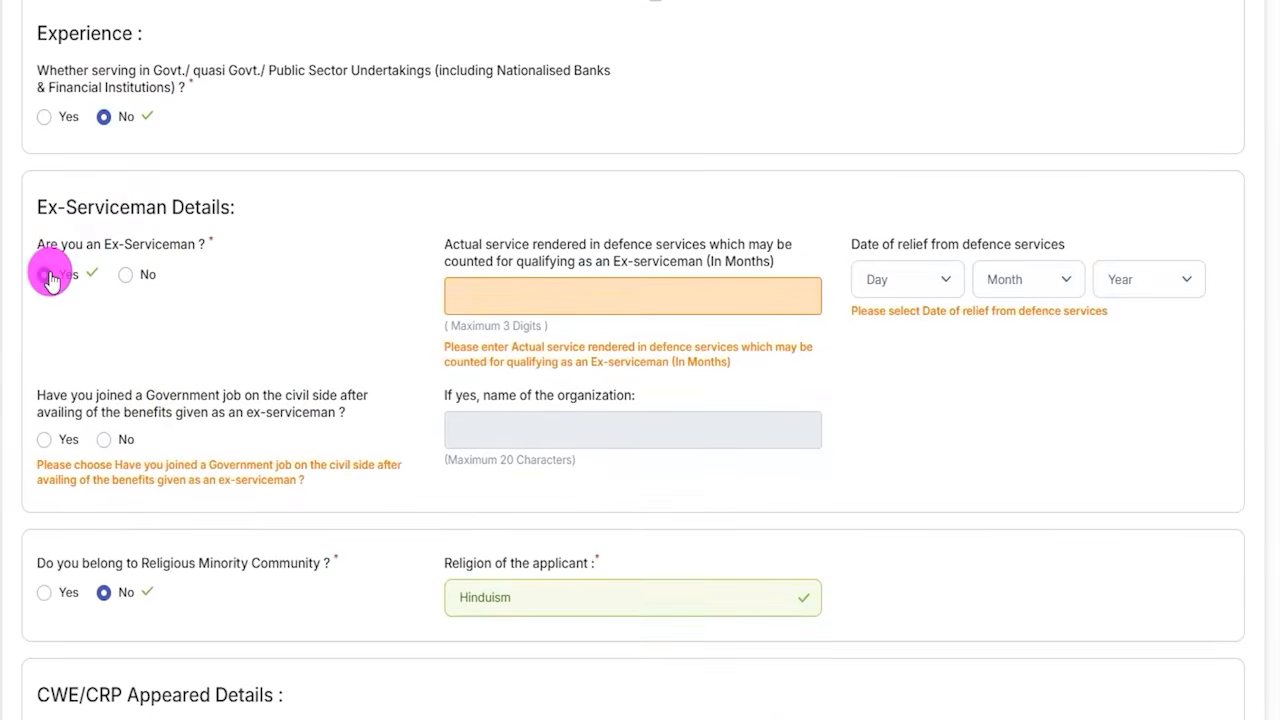
pyautogui.click(500, 292)
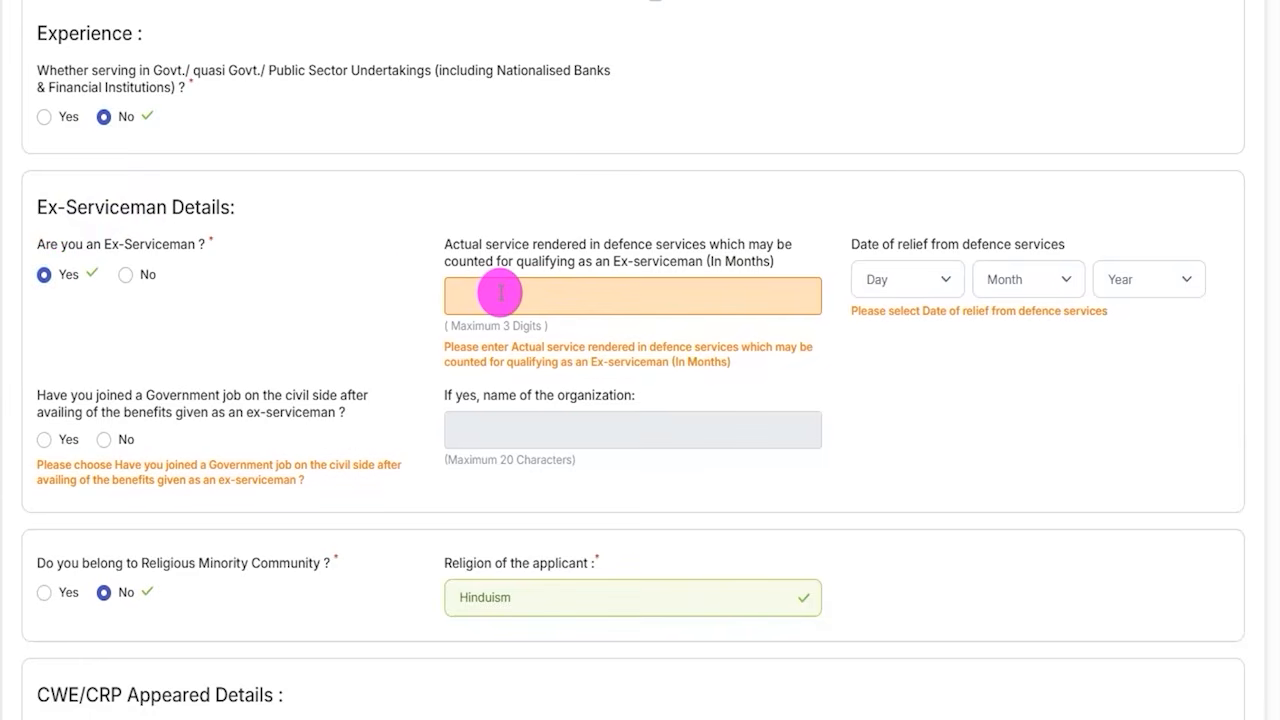
pyautogui.click(943, 279)
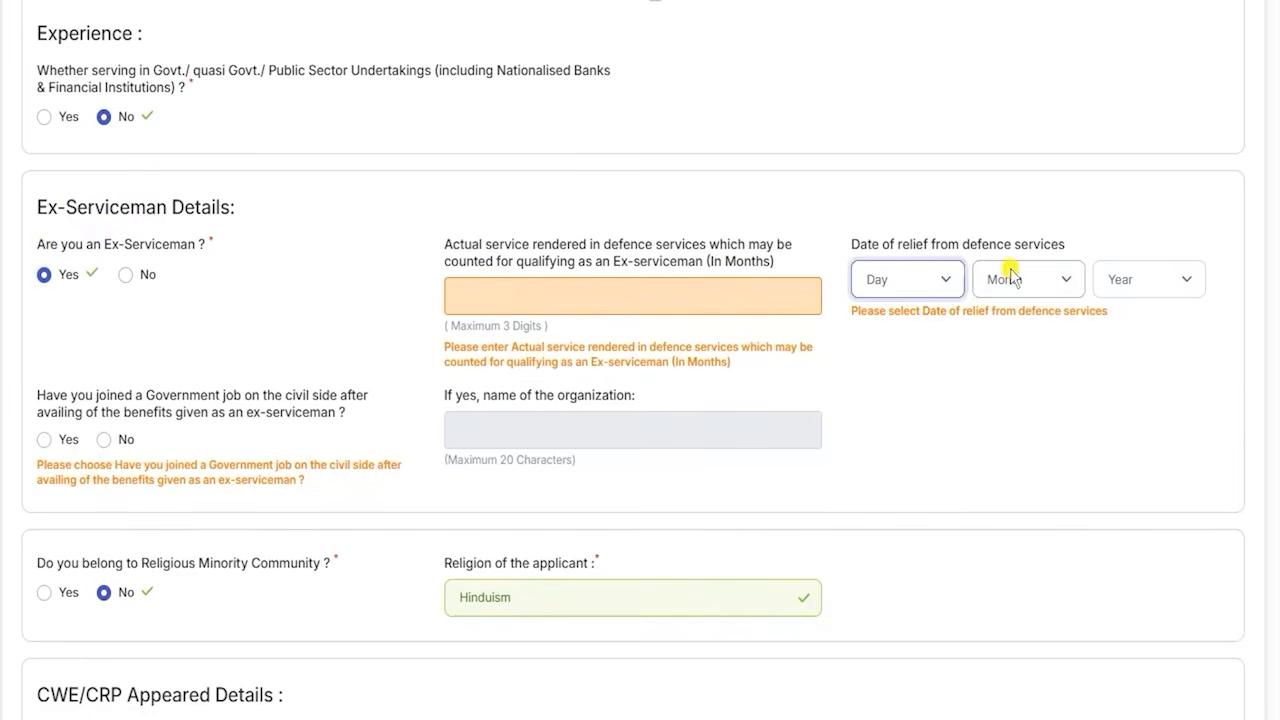
pyautogui.click(1030, 279)
pyautogui.click(1122, 279)
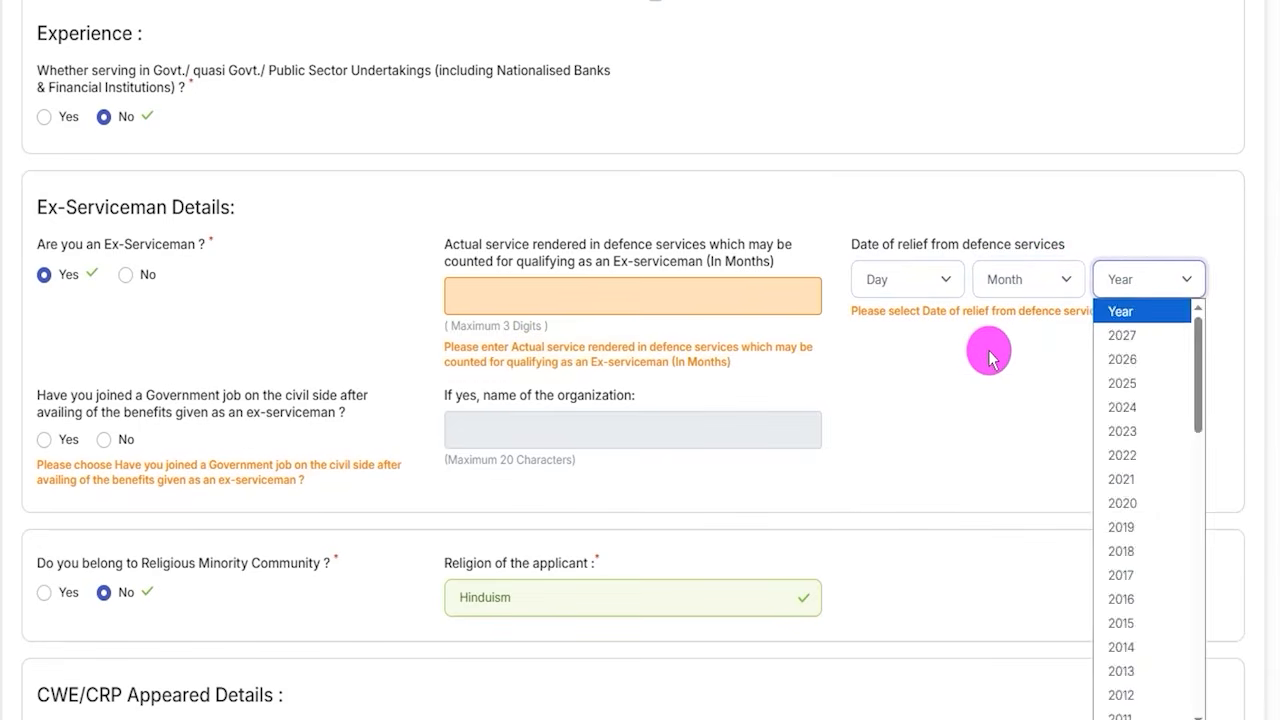
pyautogui.click(210, 232)
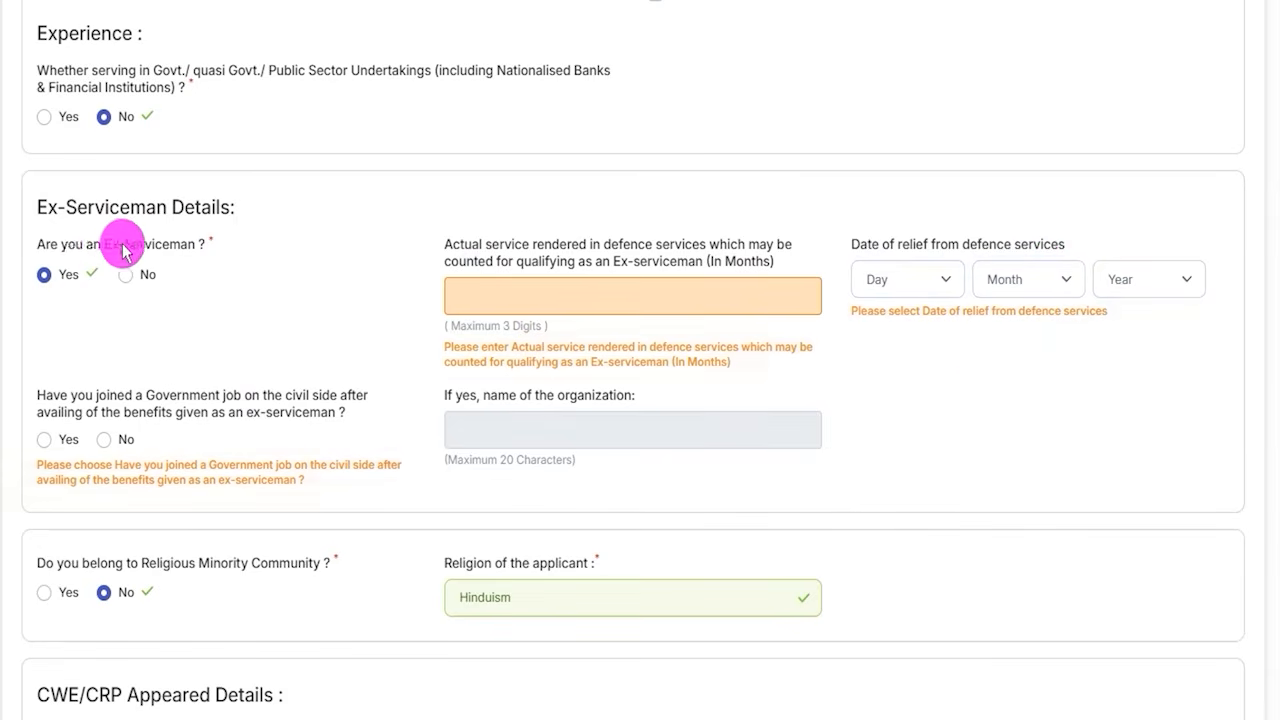
# Answer No to the Ex-Serviceman question.
pyautogui.click(124, 275)
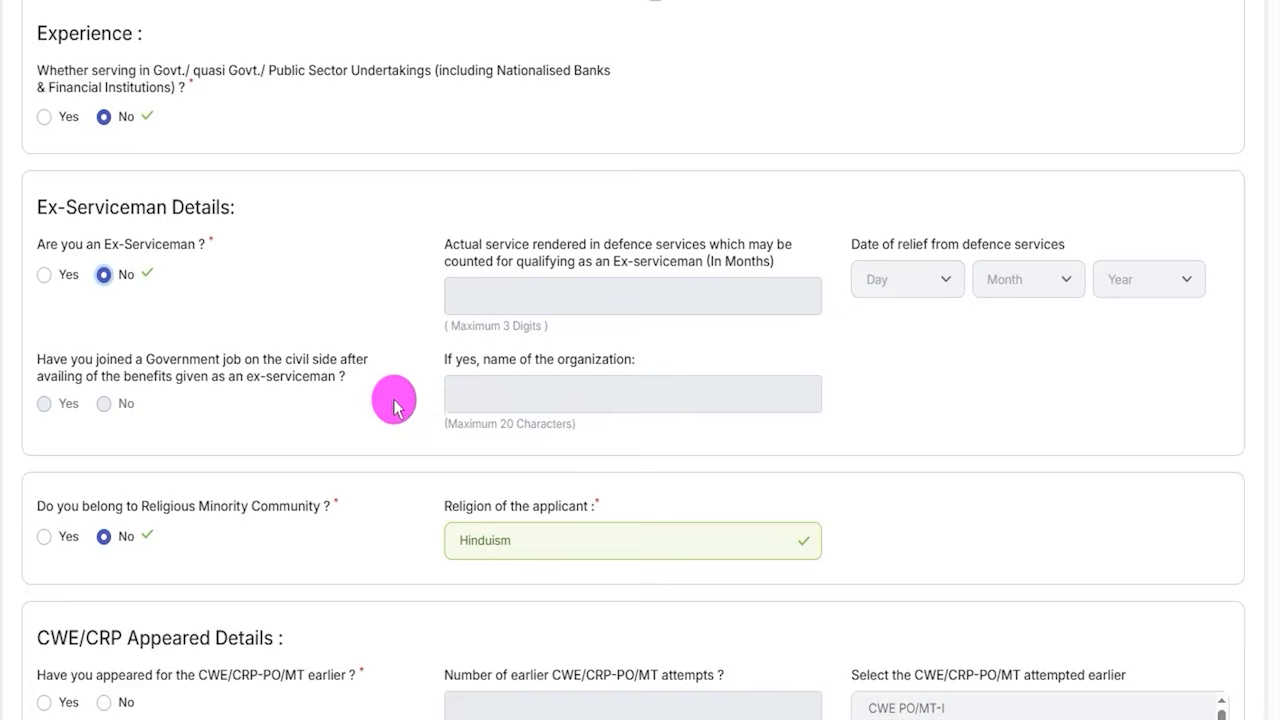
pyautogui.scroll(-2, 390, 395)
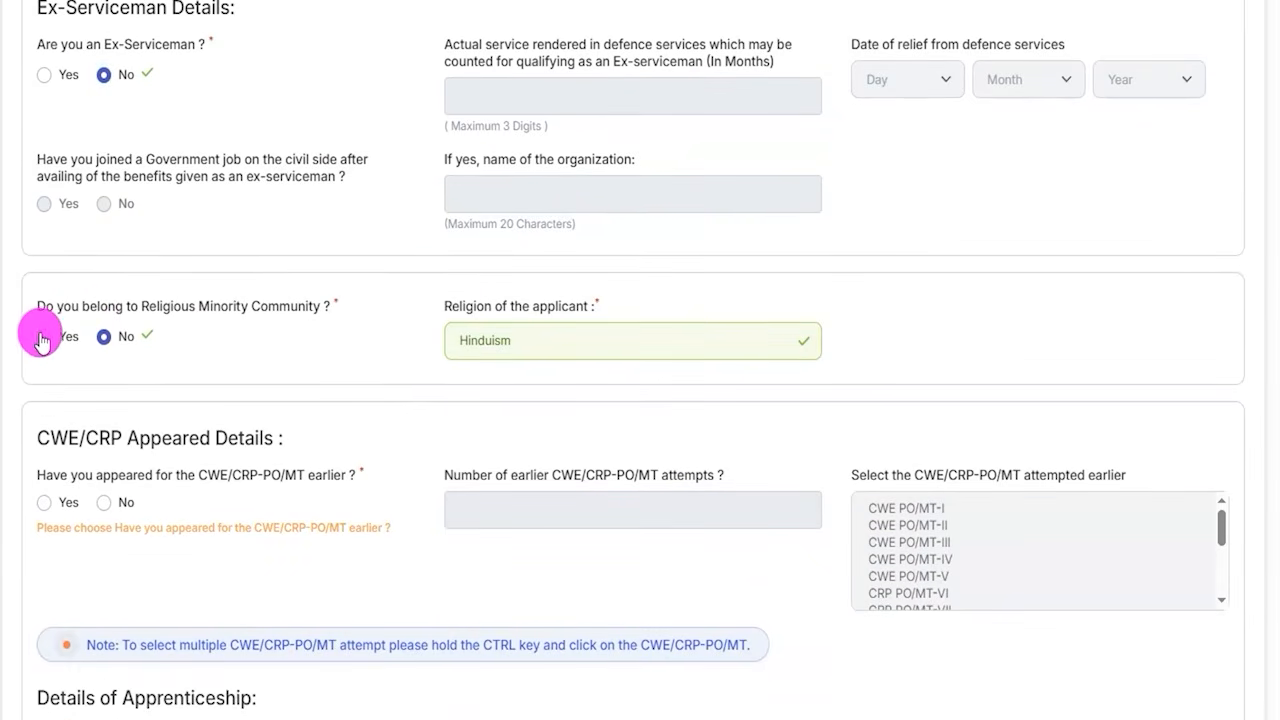
# Try answering Yes to the Religious Minority Community question and view the religion options offered.
pyautogui.click(44, 341)
pyautogui.click(475, 340)
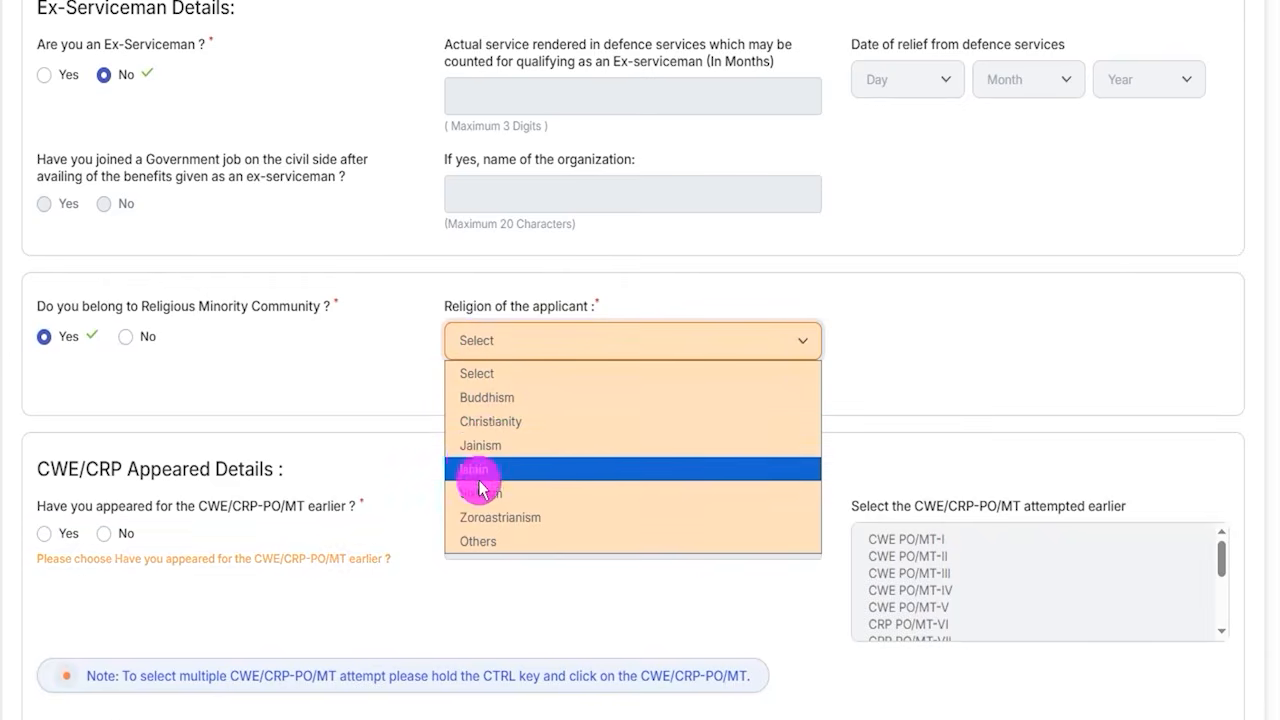
# Answer No to the Religious Minority Community question and choose Hinduism as the religion of the applicant.
pyautogui.click(129, 344)
pyautogui.click(129, 342)
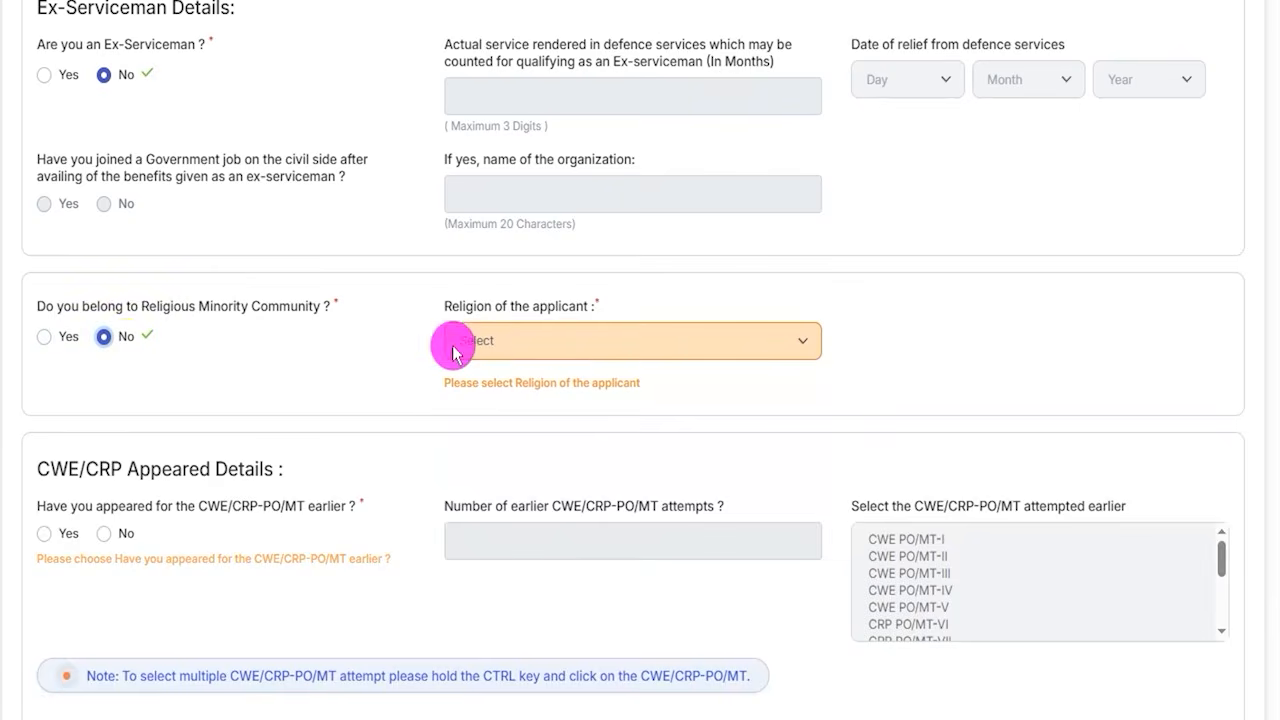
pyautogui.click(508, 348)
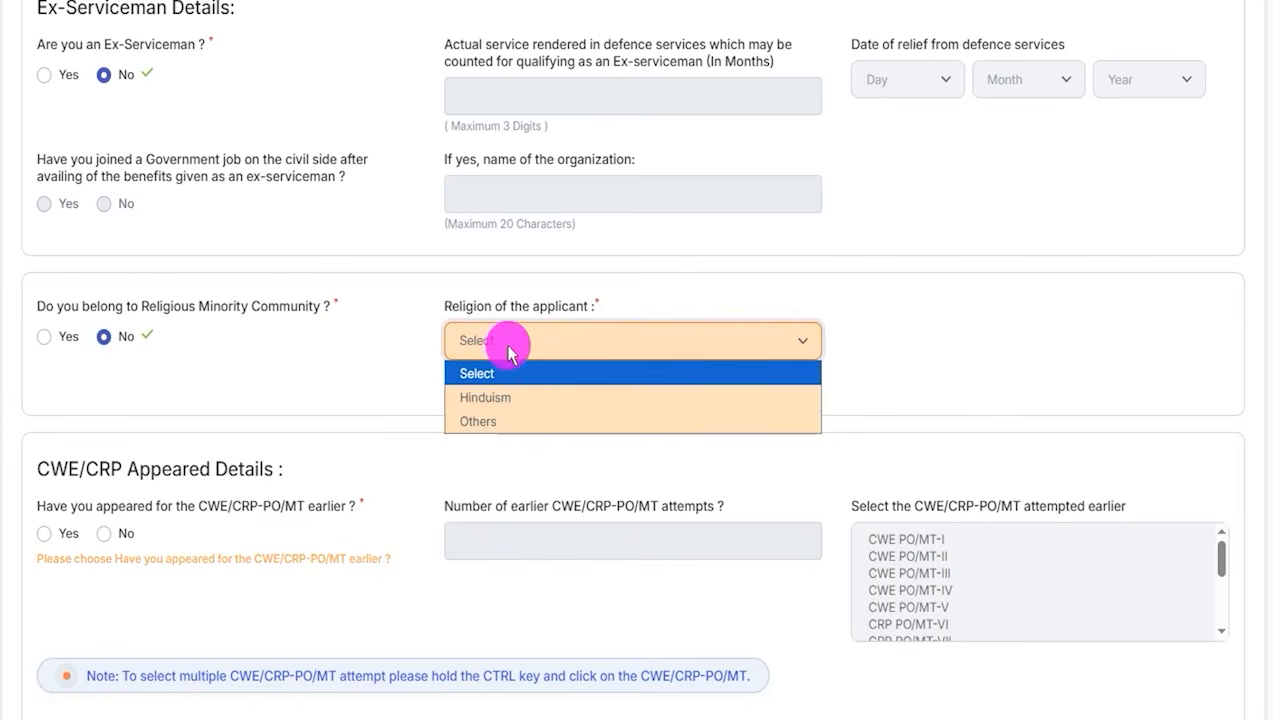
pyautogui.click(488, 398)
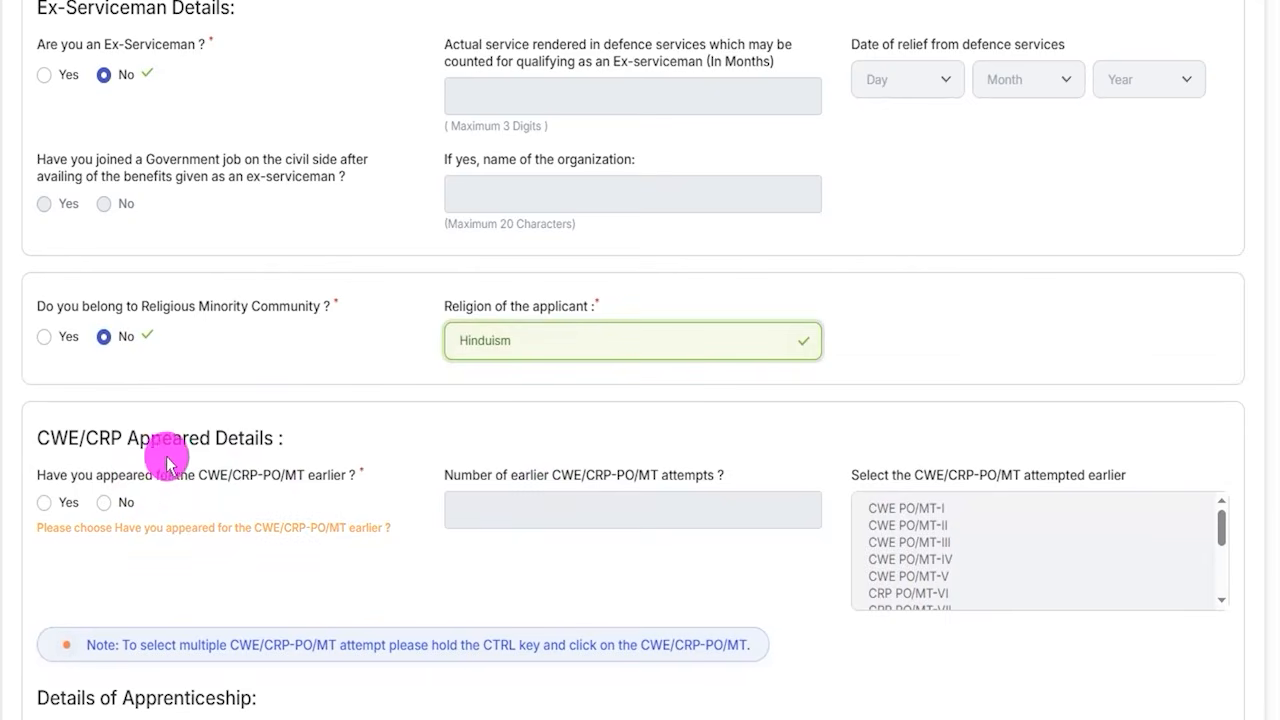
# Try answering Yes to the earlier CWE/CRP-PO/MT appearance question and selecting attempts up to CWE PO/MT-V from the earlier attempts.
pyautogui.scroll(-2, 175, 420)
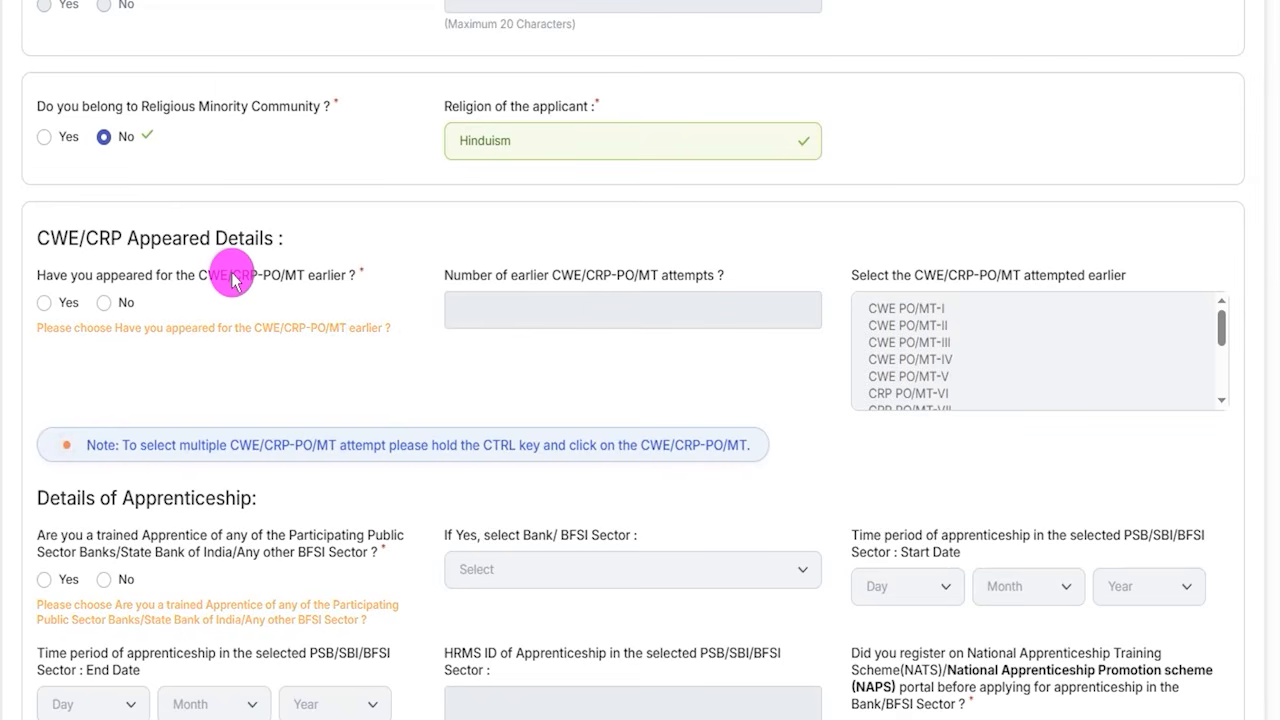
pyautogui.click(45, 303)
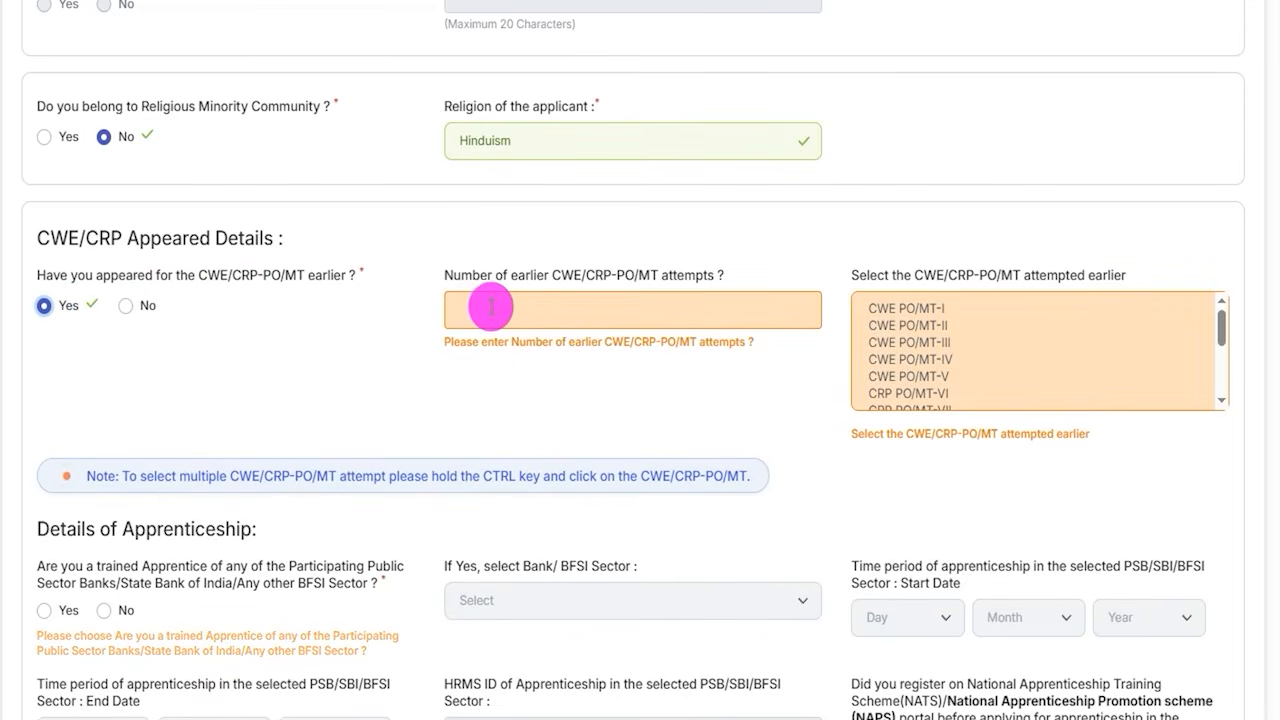
pyautogui.click(490, 309)
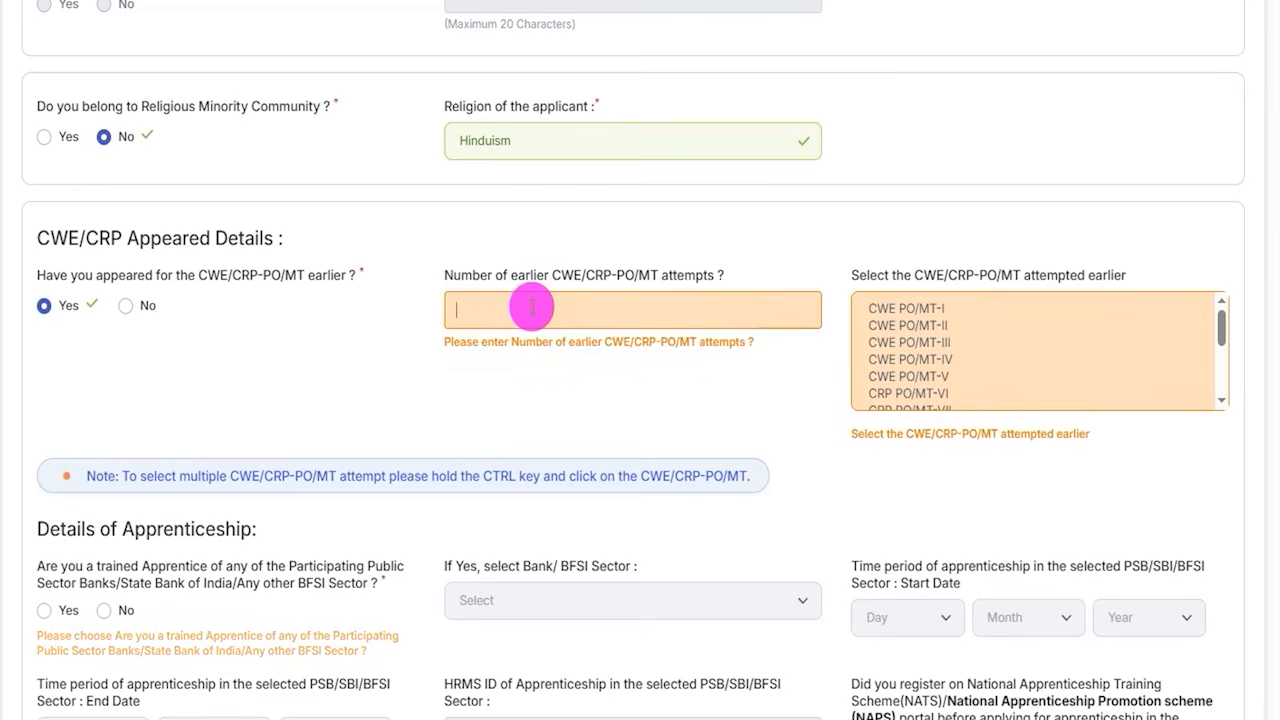
pyautogui.click(910, 325)
pyautogui.click(919, 343)
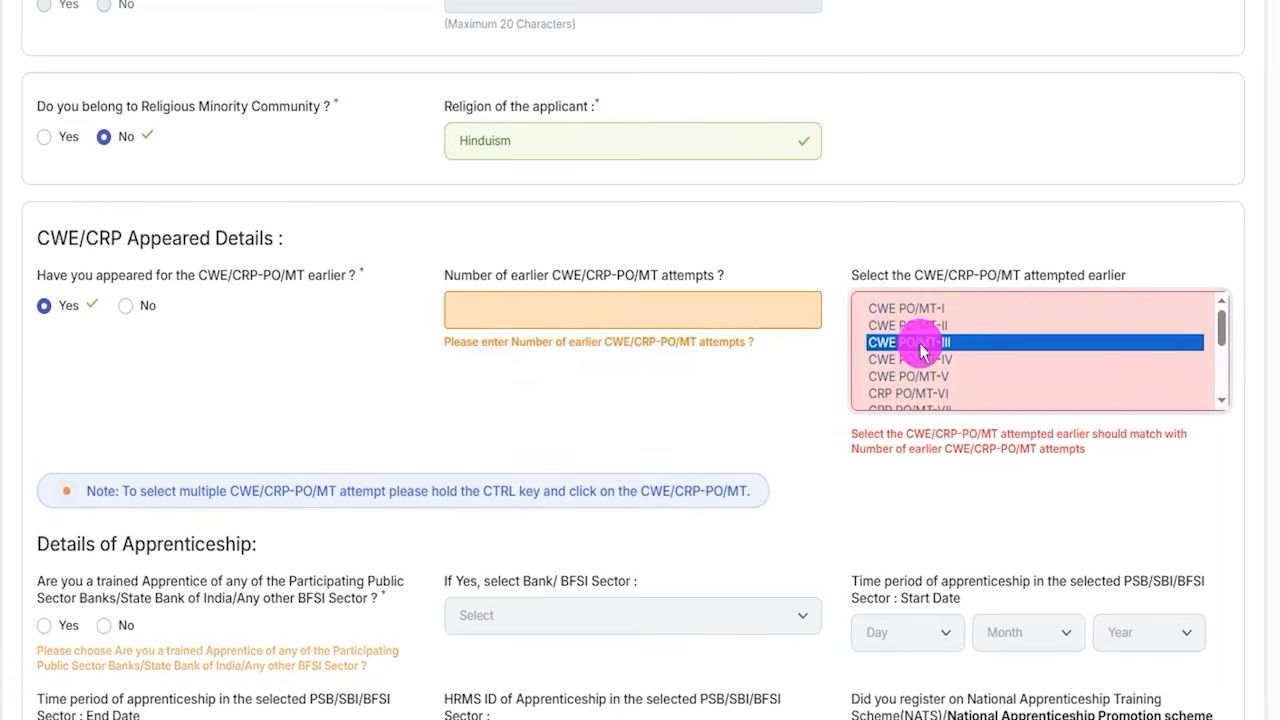
pyautogui.click(918, 360)
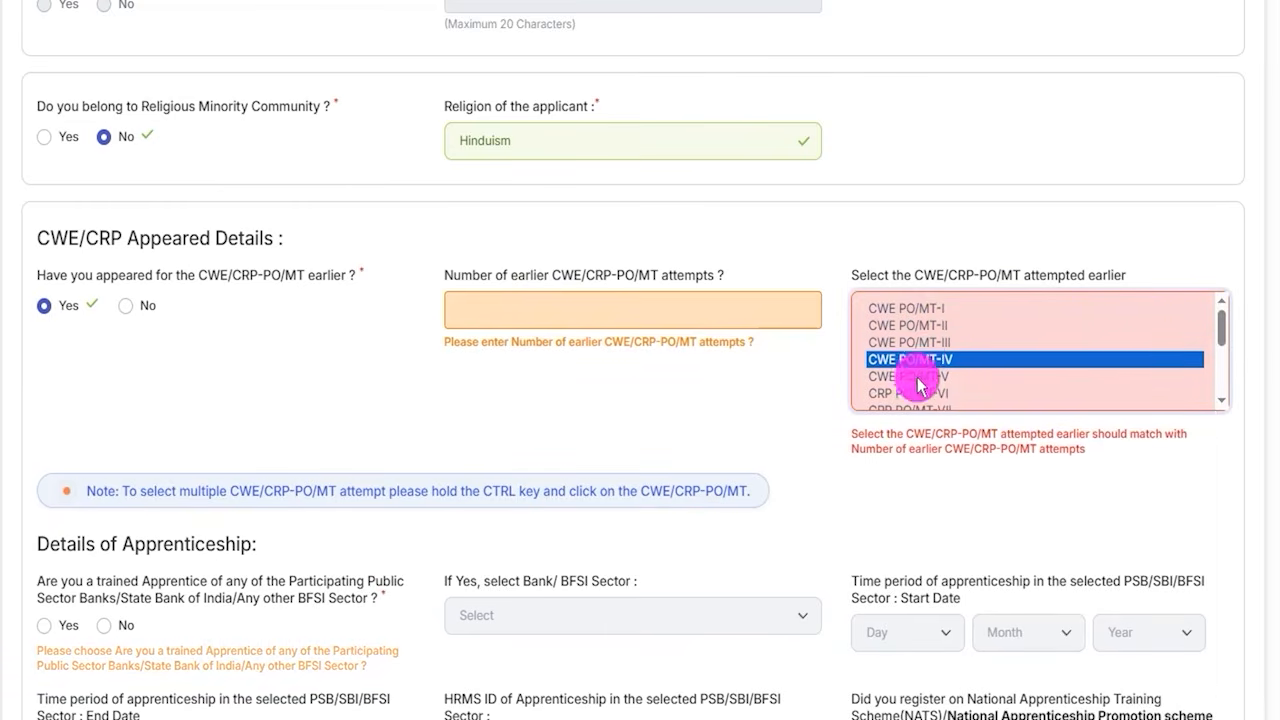
pyautogui.click(900, 377)
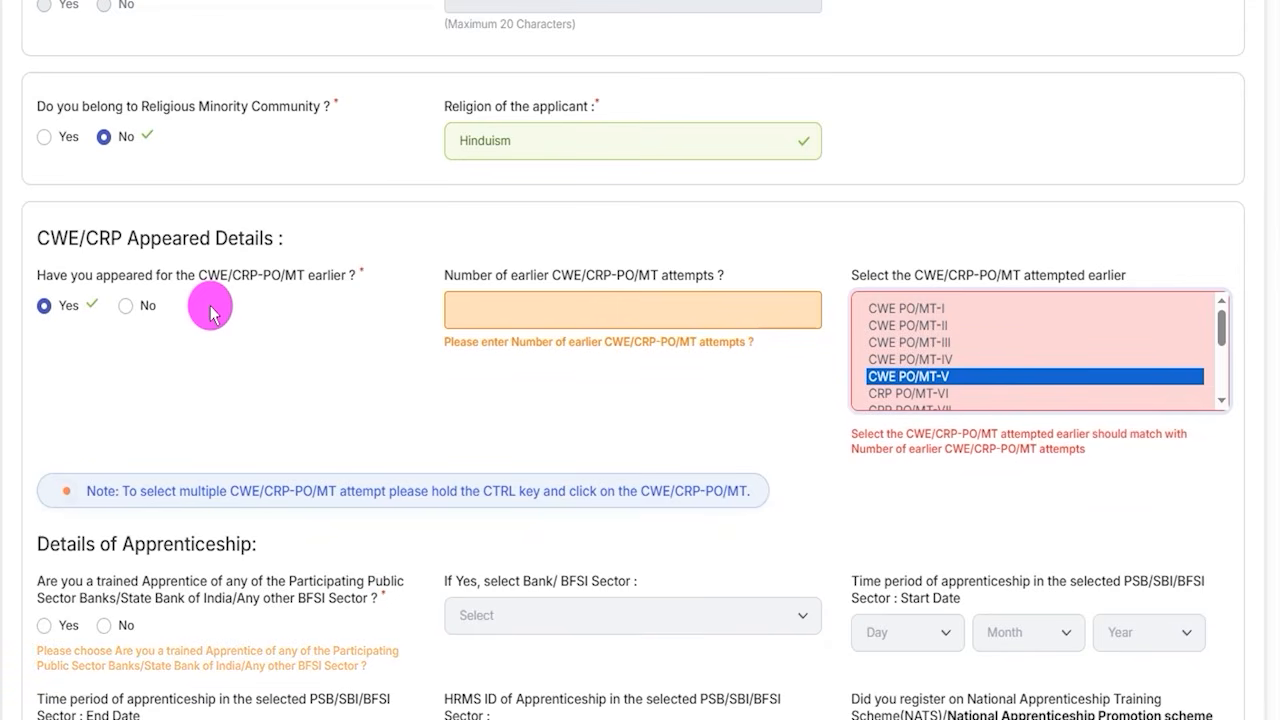
# Answer No to having appeared for the CWE/CRP-PO/MT earlier.
pyautogui.click(128, 316)
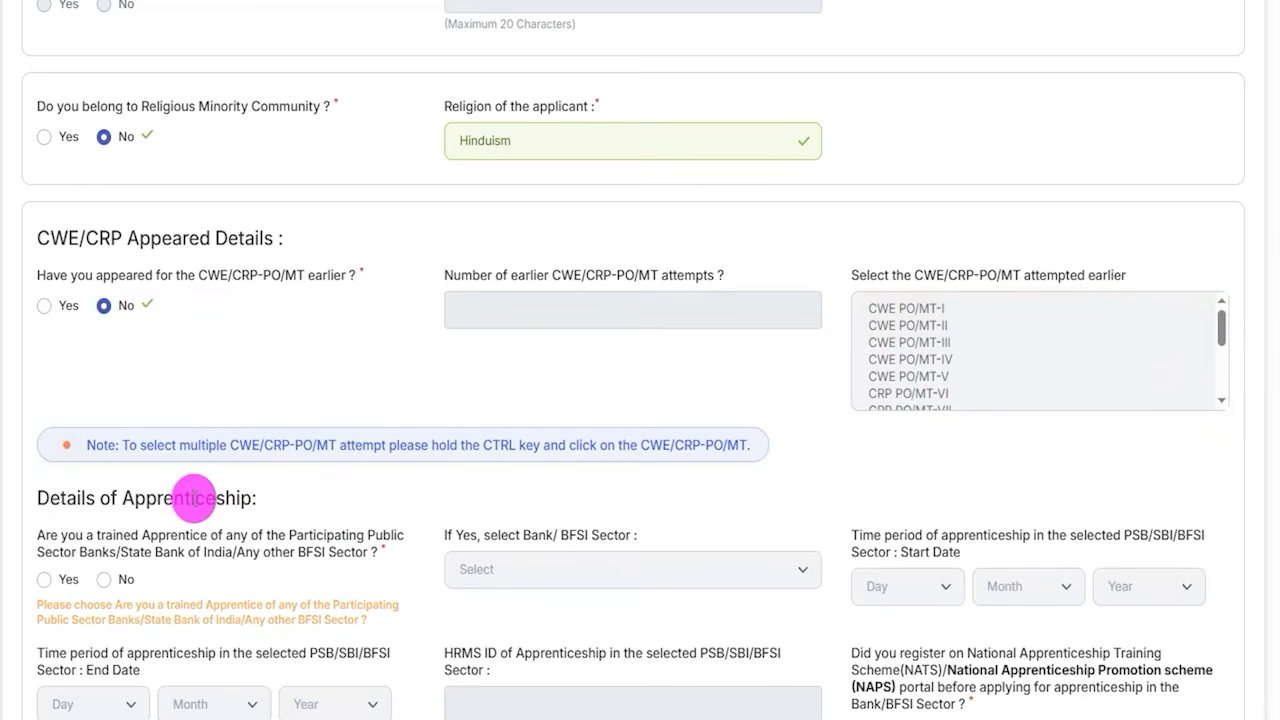
# Try answering Yes to the trained Apprentice and NATS/NAPS registration questions, choosing Bank of Baroda and viewing the dependent fields.
pyautogui.scroll(-2, 191, 497)
pyautogui.scroll(-2, 169, 291)
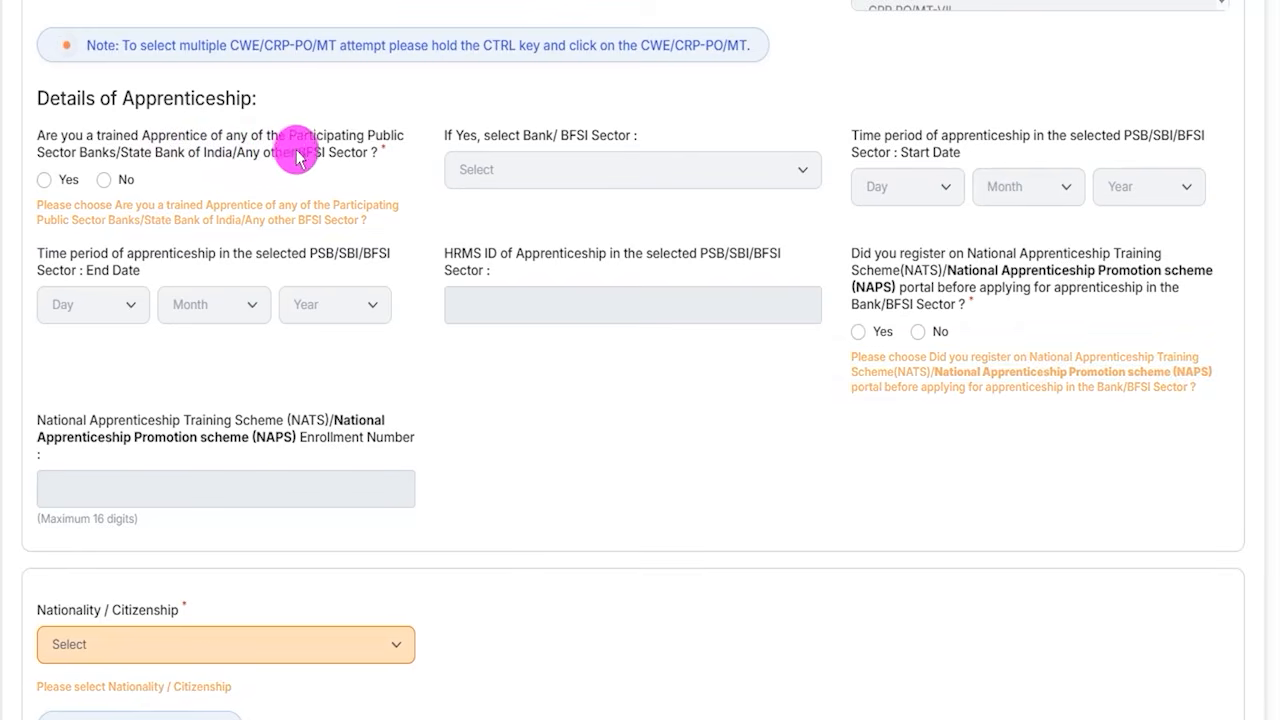
pyautogui.click(44, 182)
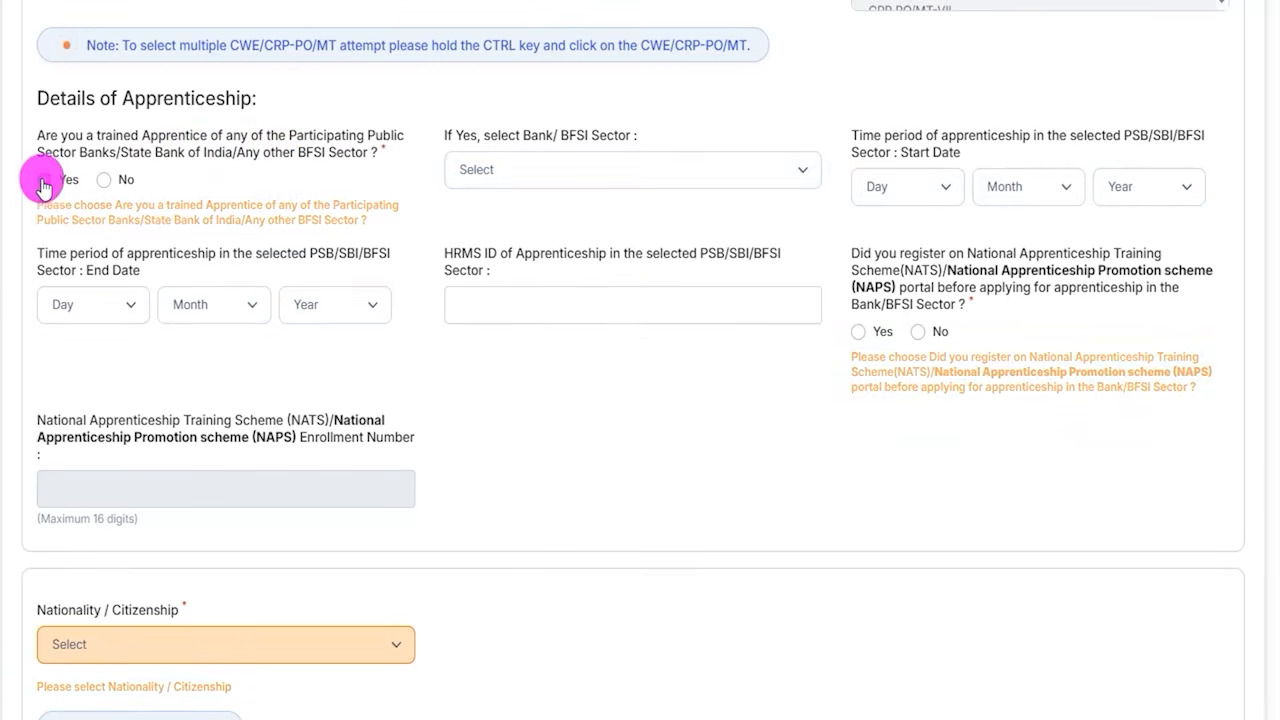
pyautogui.click(530, 171)
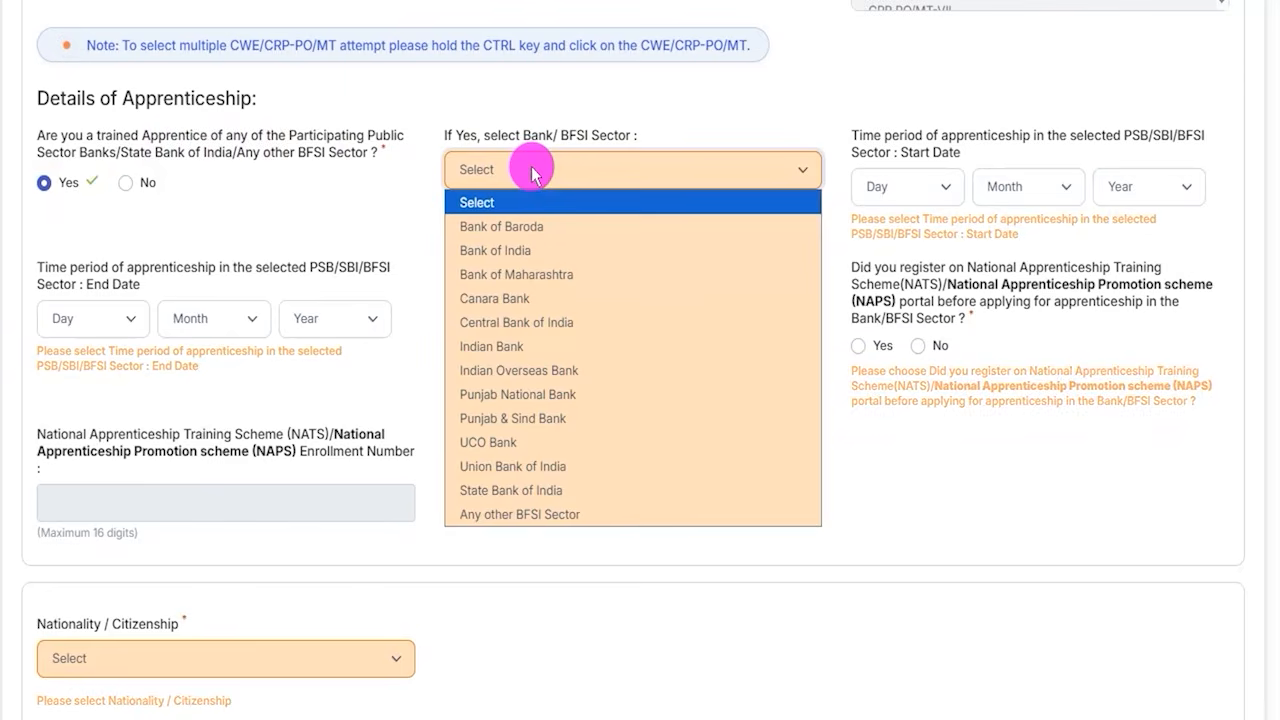
pyautogui.click(520, 226)
pyautogui.click(923, 192)
pyautogui.click(1001, 192)
pyautogui.click(1120, 188)
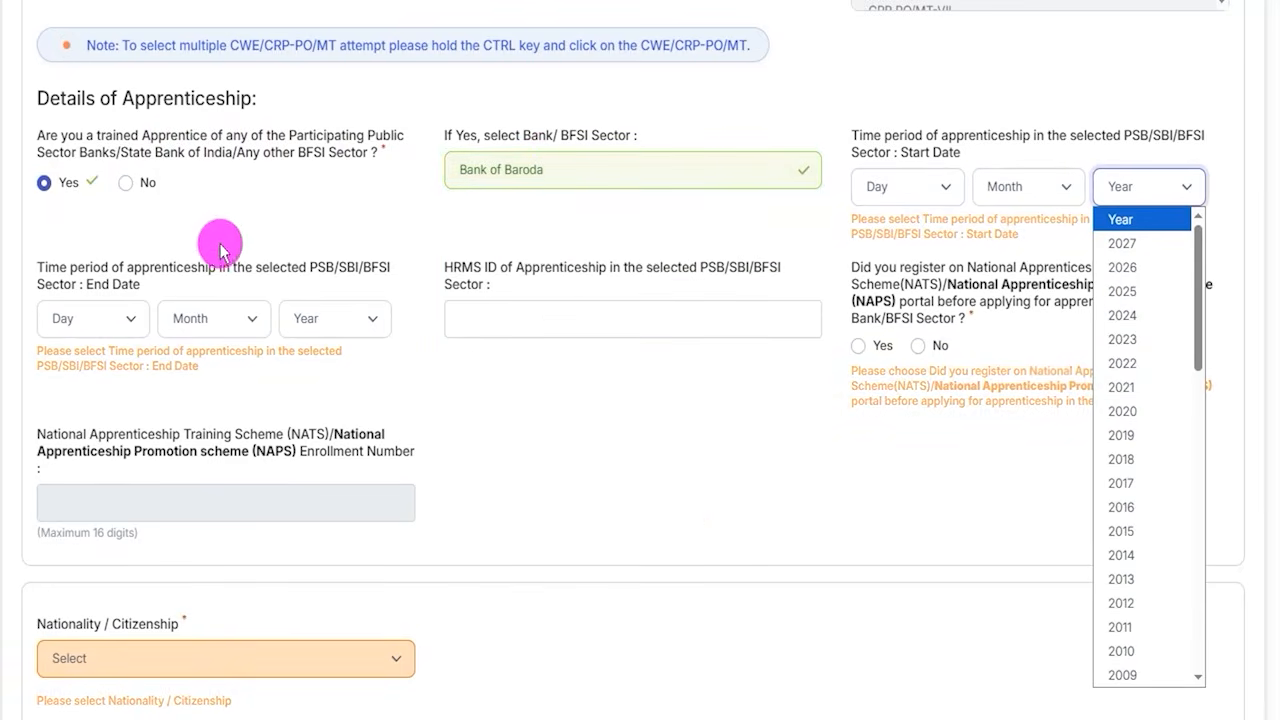
pyautogui.click(501, 358)
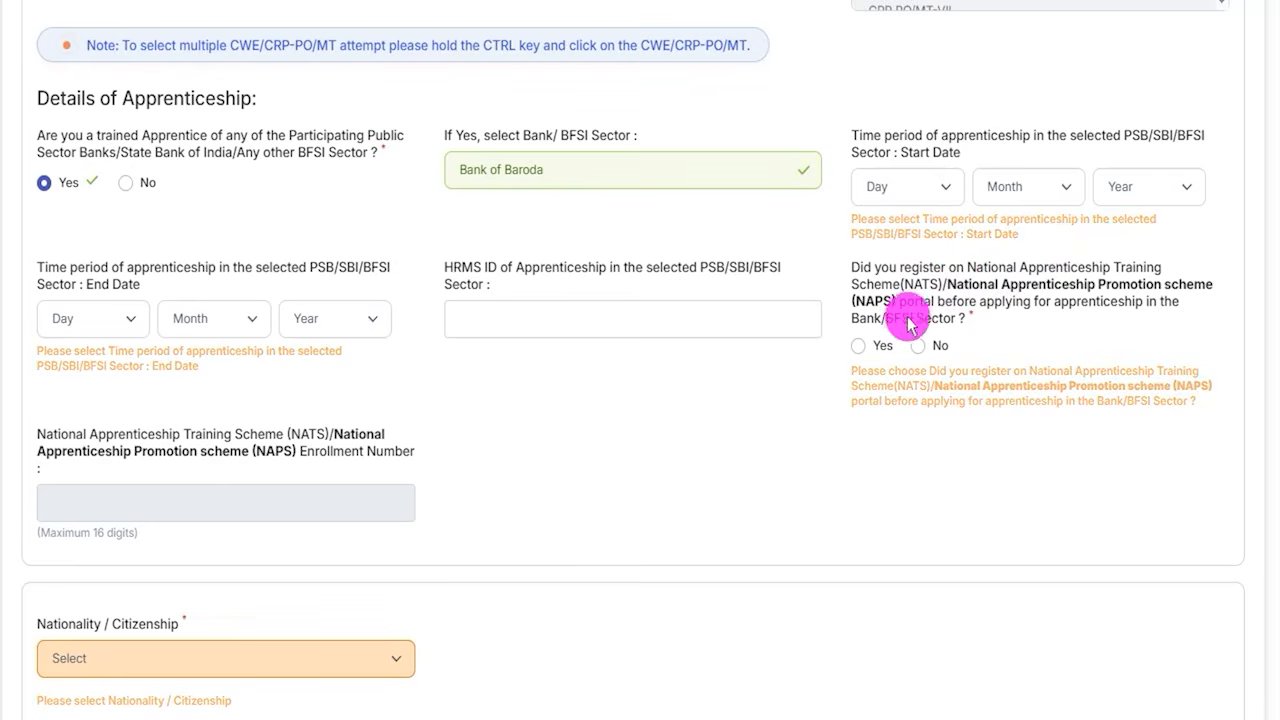
pyautogui.click(858, 345)
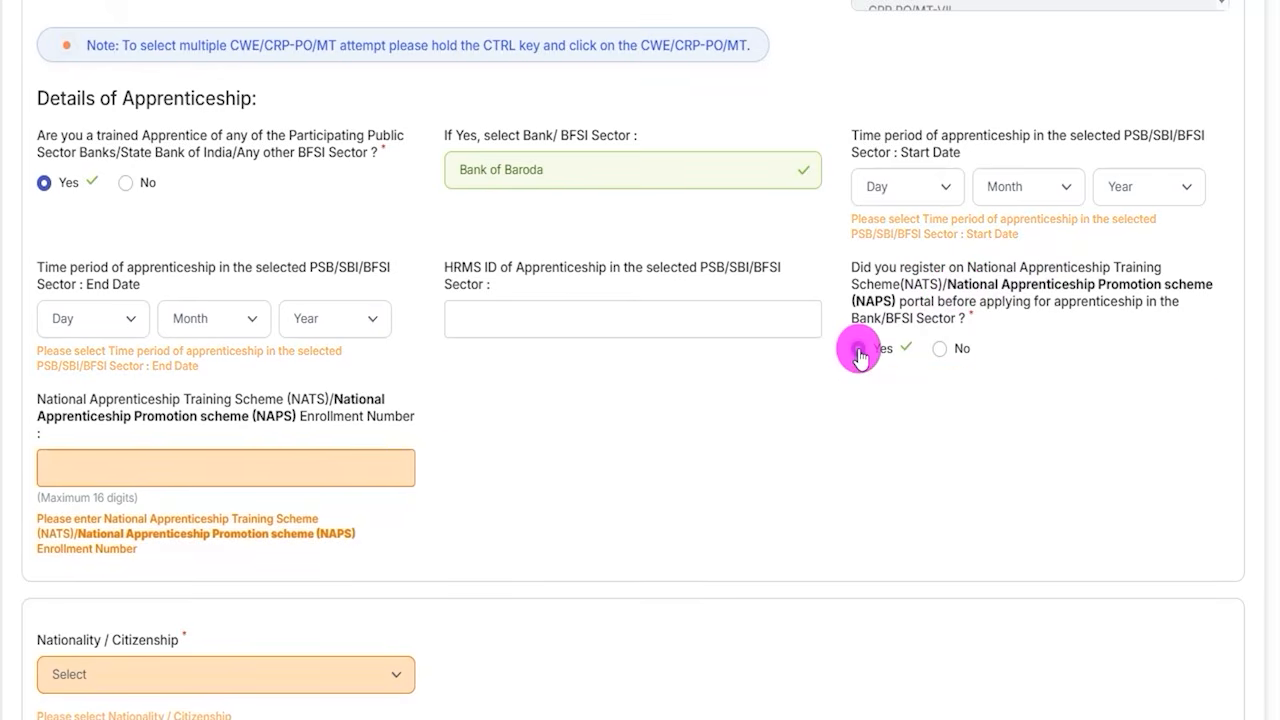
pyautogui.click(164, 459)
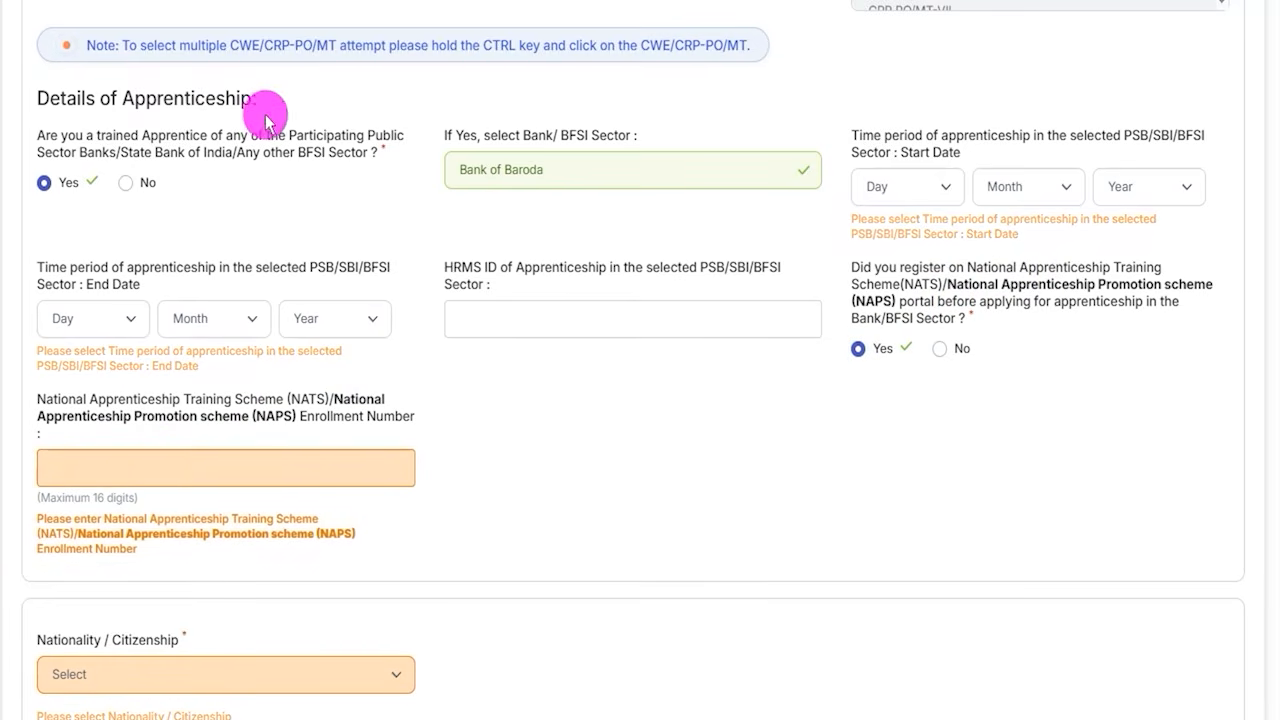
# Answer No to both the trained Apprentice question and the NATS/NAPS portal registration question.
pyautogui.click(125, 182)
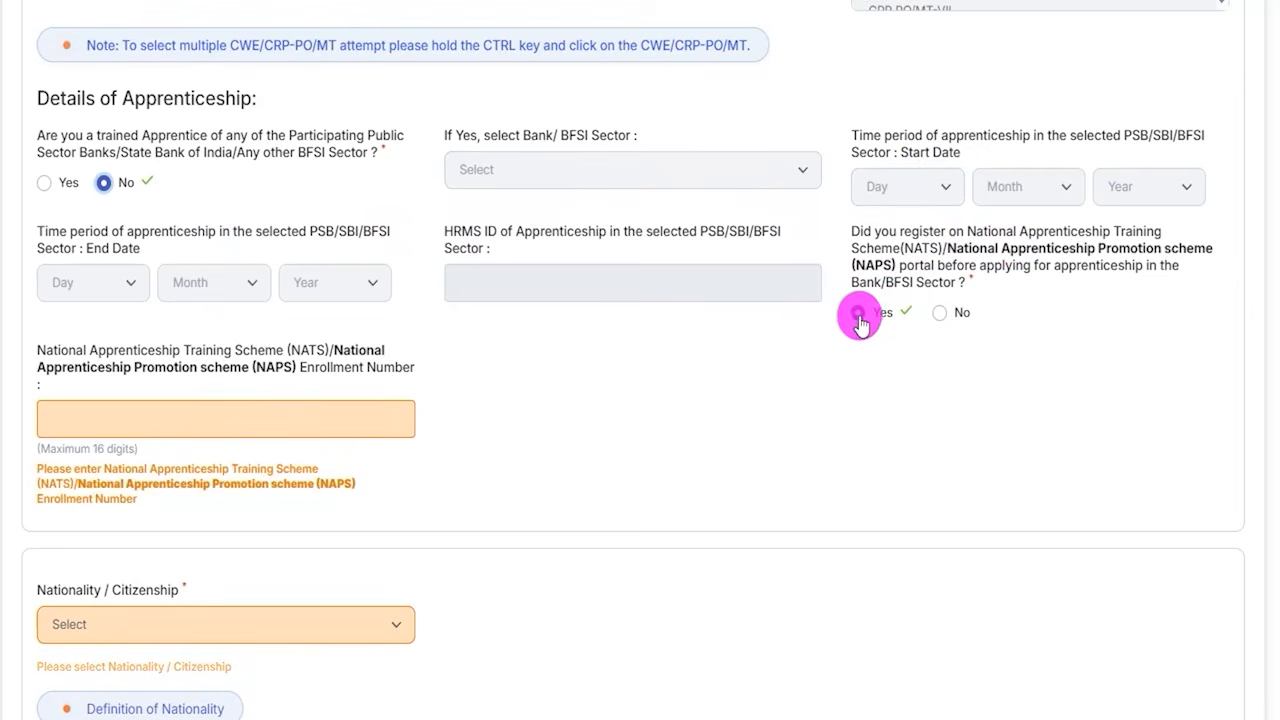
pyautogui.click(166, 411)
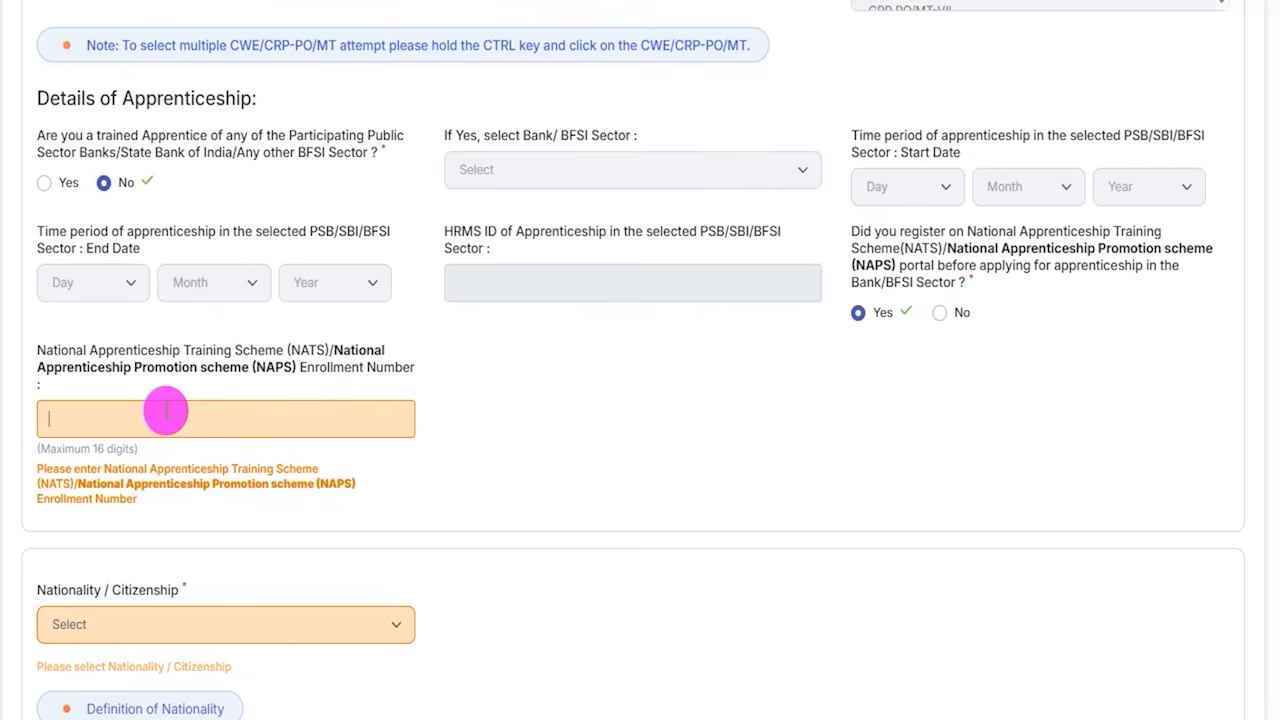
pyautogui.click(939, 313)
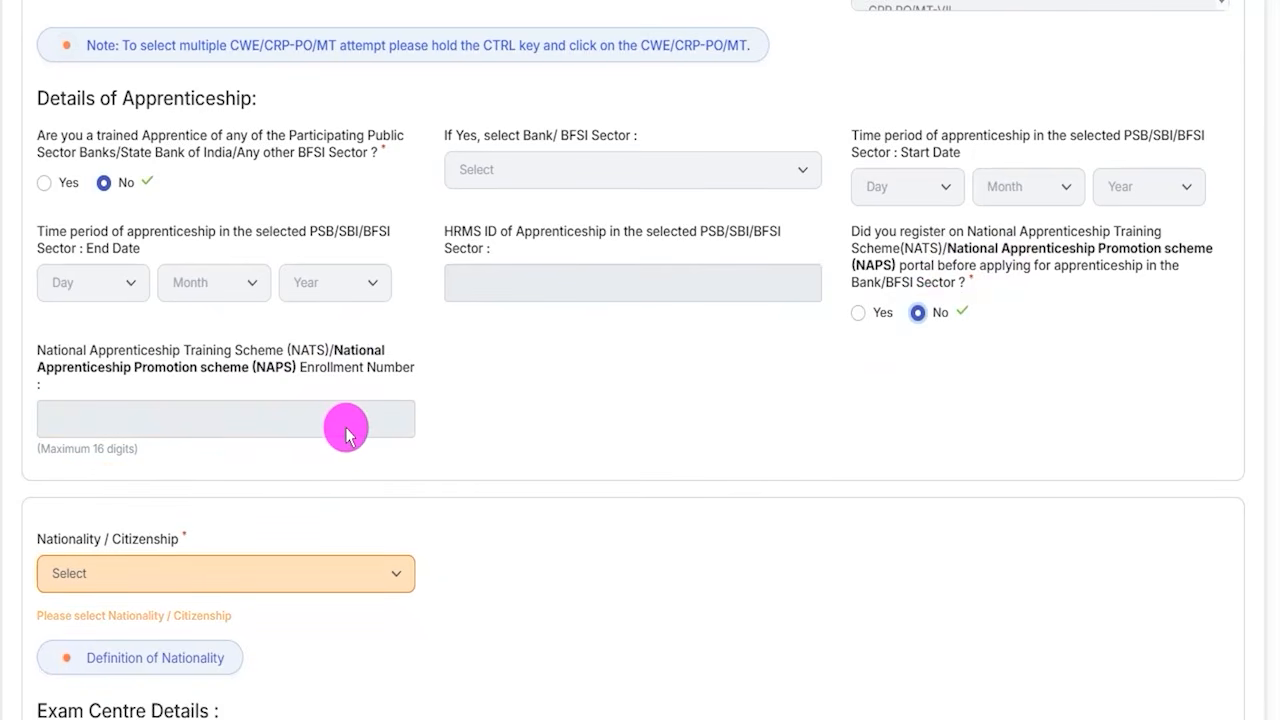
# Set the Nationality / Citizenship to Indian.
pyautogui.scroll(-3, 180, 420)
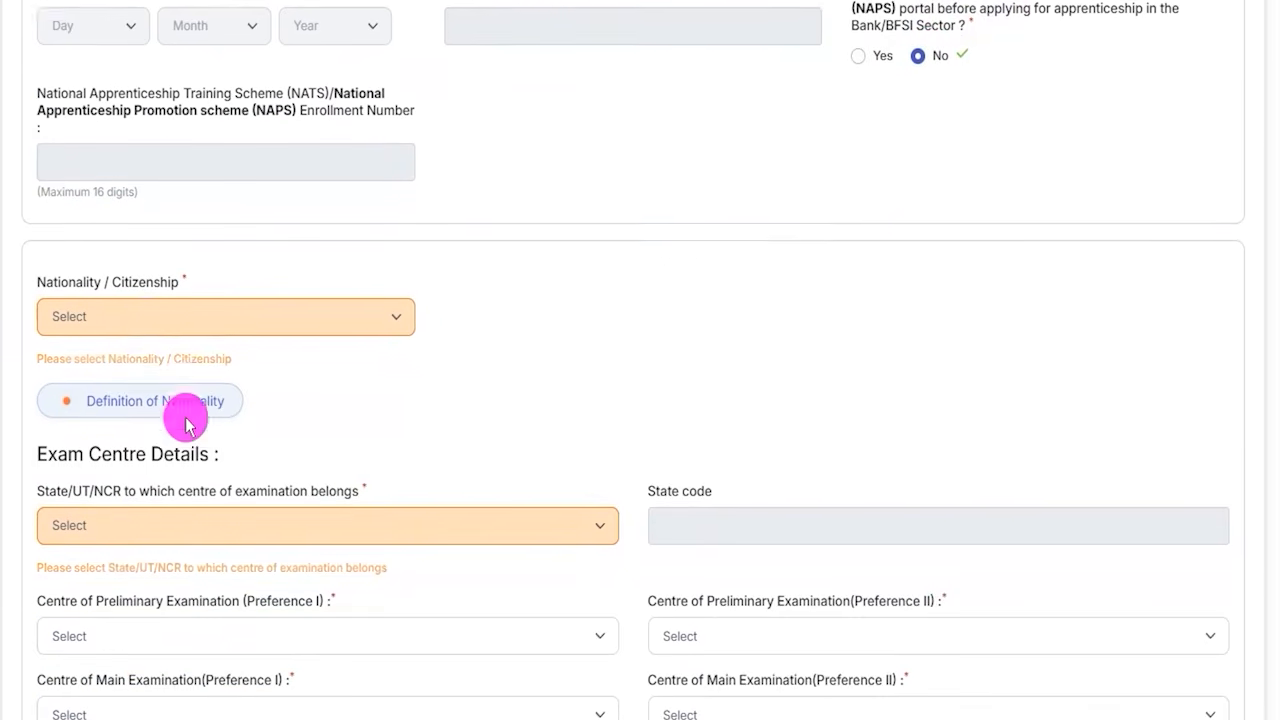
pyautogui.click(118, 272)
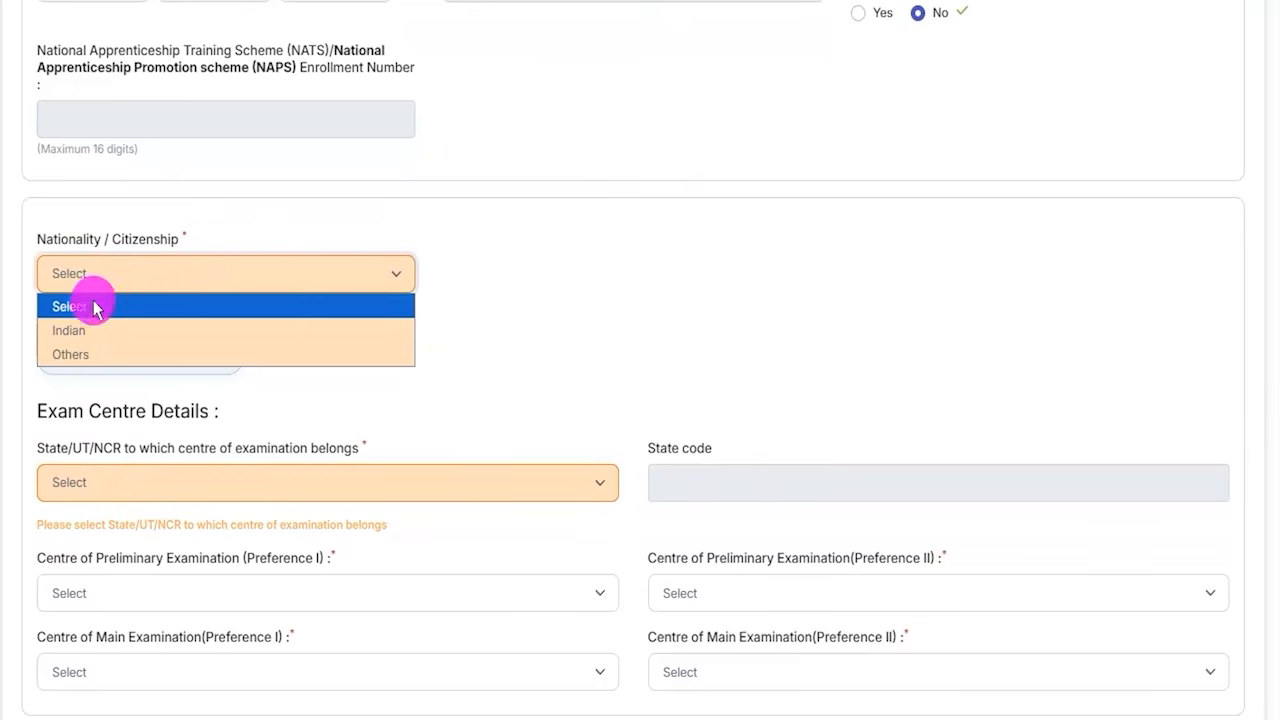
pyautogui.click(85, 328)
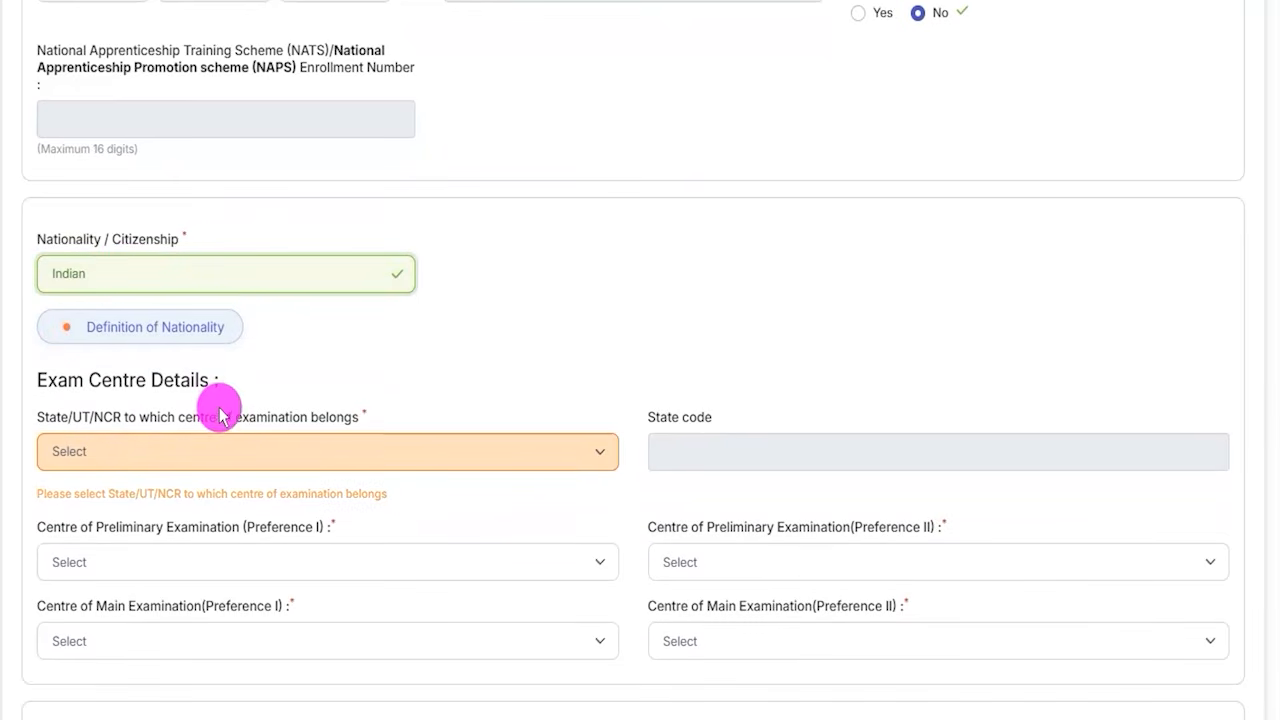
# Choose Uttar Pradesh as the State/UT/NCR to which the centre of examination belongs.
pyautogui.scroll(-3, 200, 415)
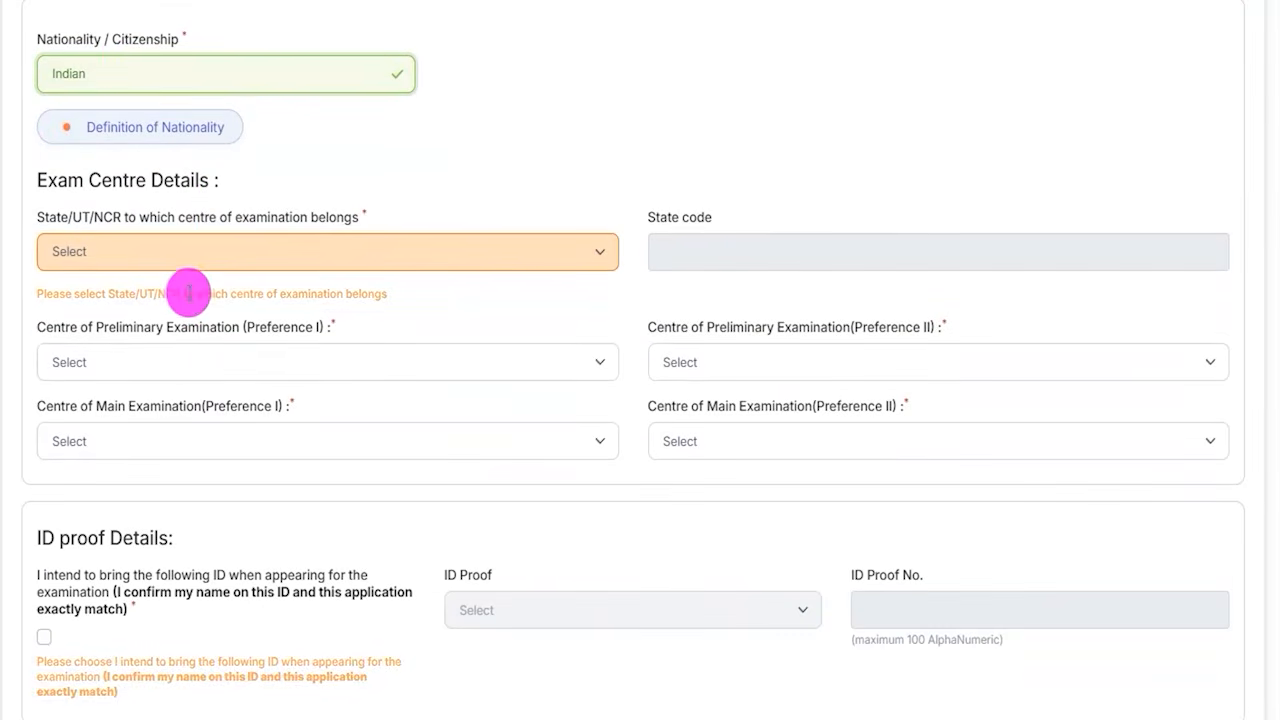
pyautogui.click(180, 251)
pyautogui.scroll(-5, 170, 520)
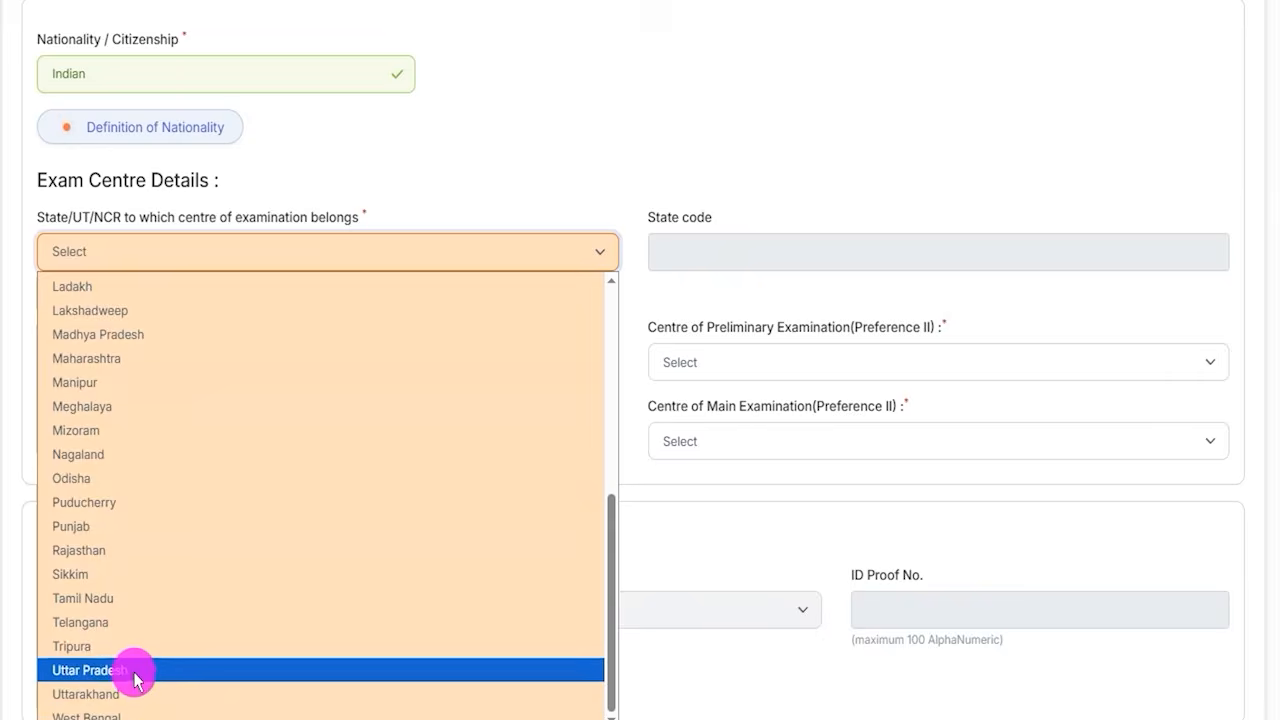
pyautogui.click(135, 675)
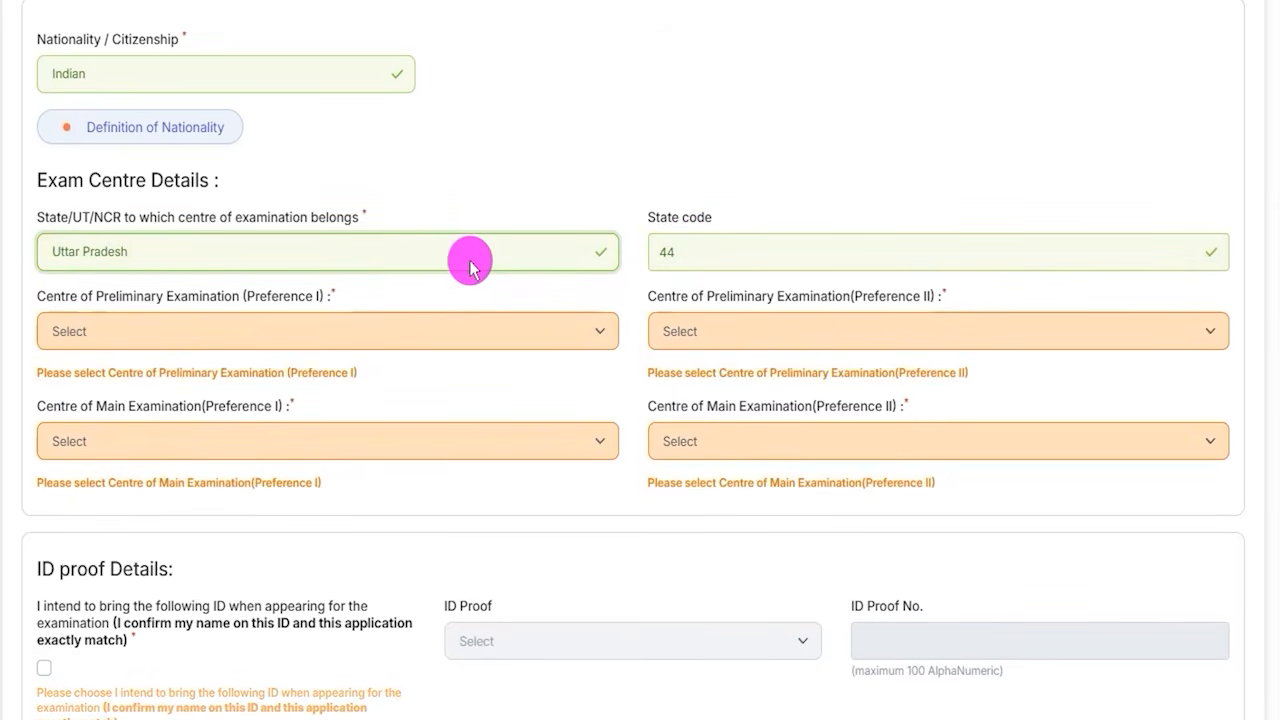
# Set the Preliminary Examination centres to Agra as Preference I and Bareilly as Preference II.
pyautogui.scroll(-2, 360, 350)
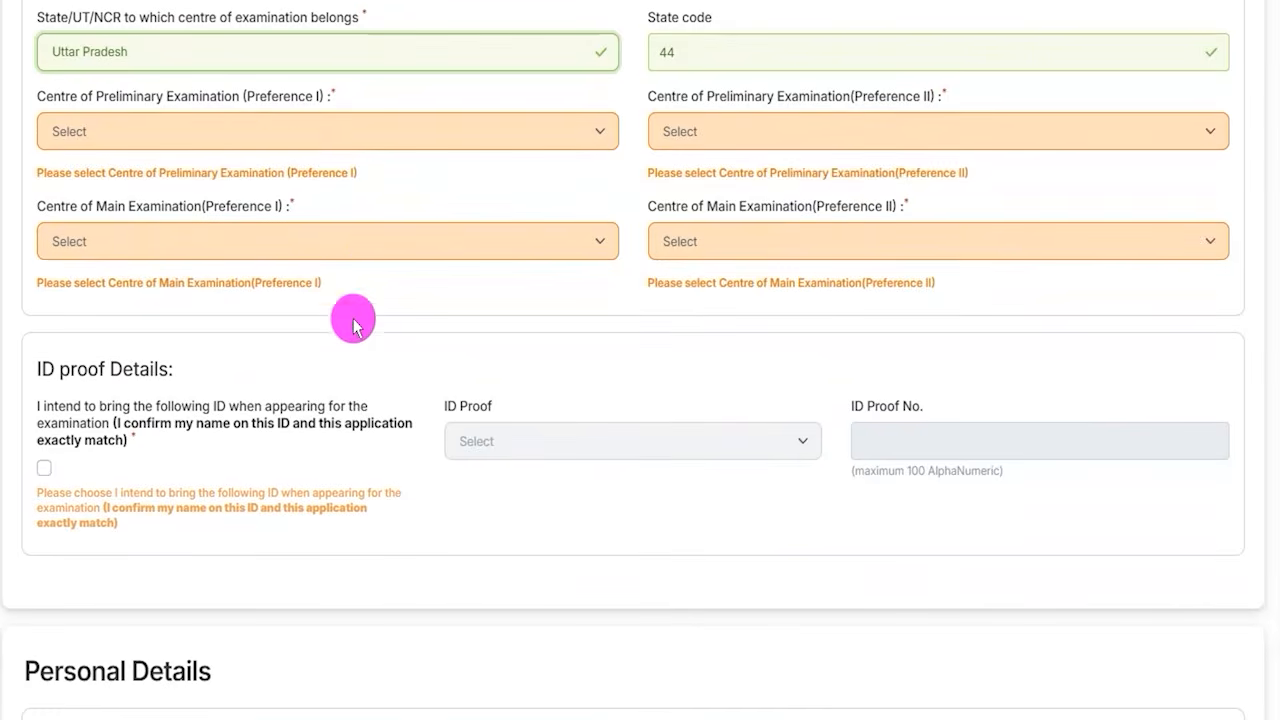
pyautogui.click(250, 140)
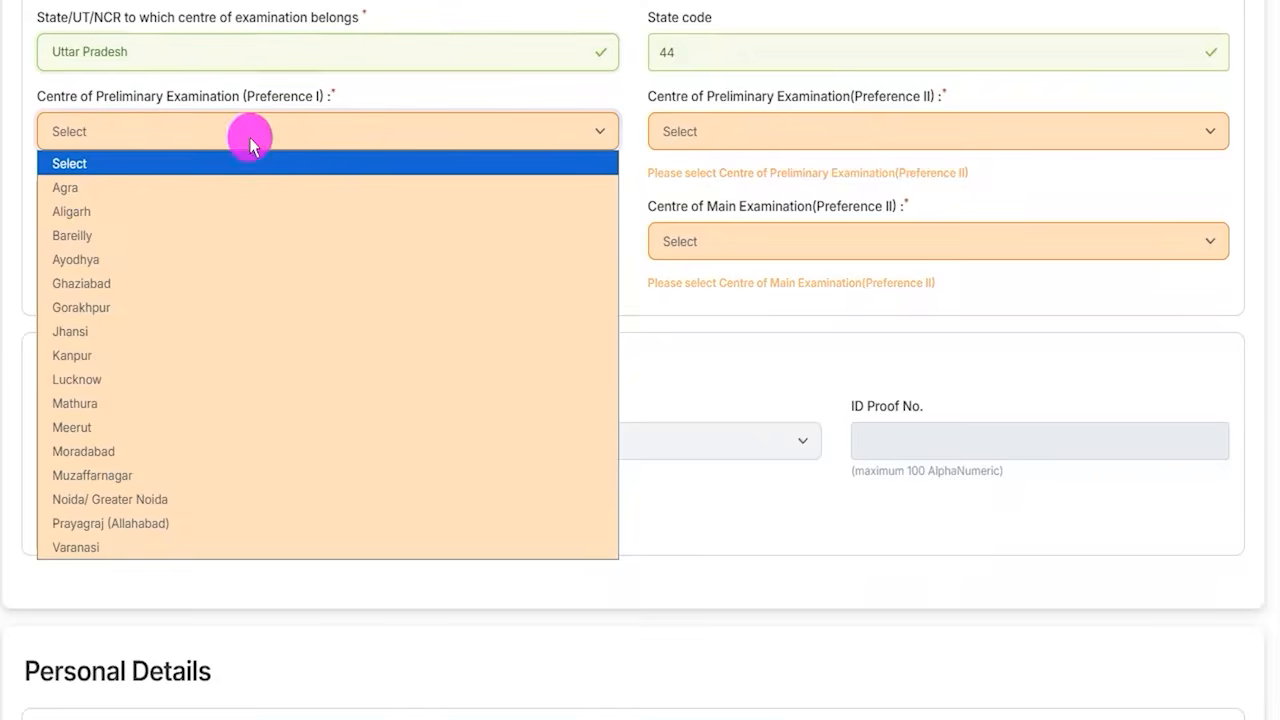
pyautogui.click(106, 188)
pyautogui.click(693, 140)
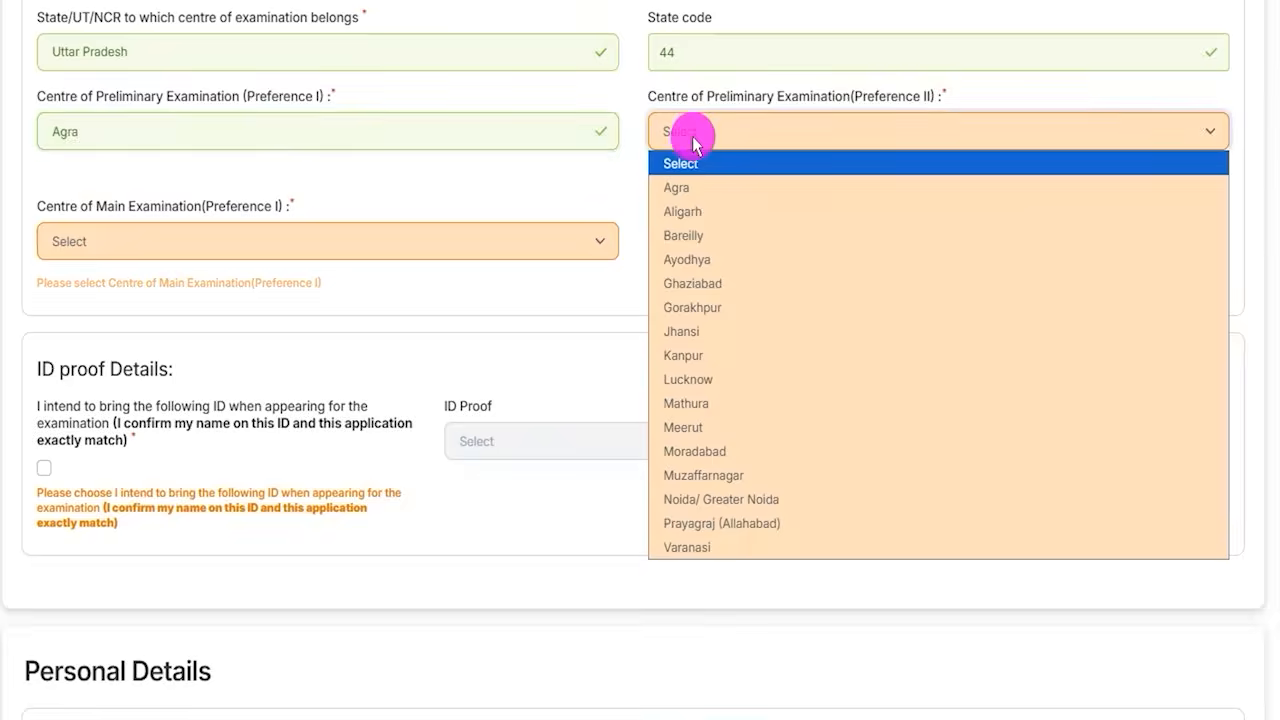
pyautogui.click(688, 236)
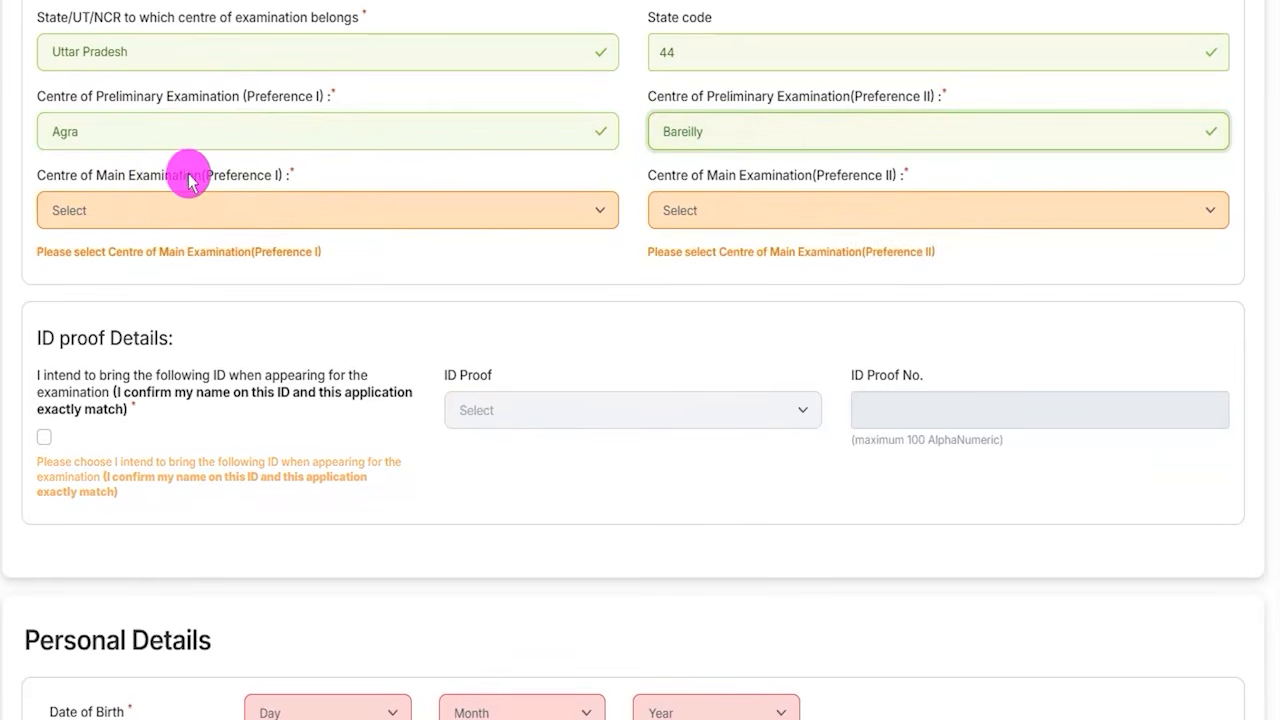
# Set the Main Examination centres to Kanpur as Preference I and Ghaziabad as Preference II.
pyautogui.click(245, 210)
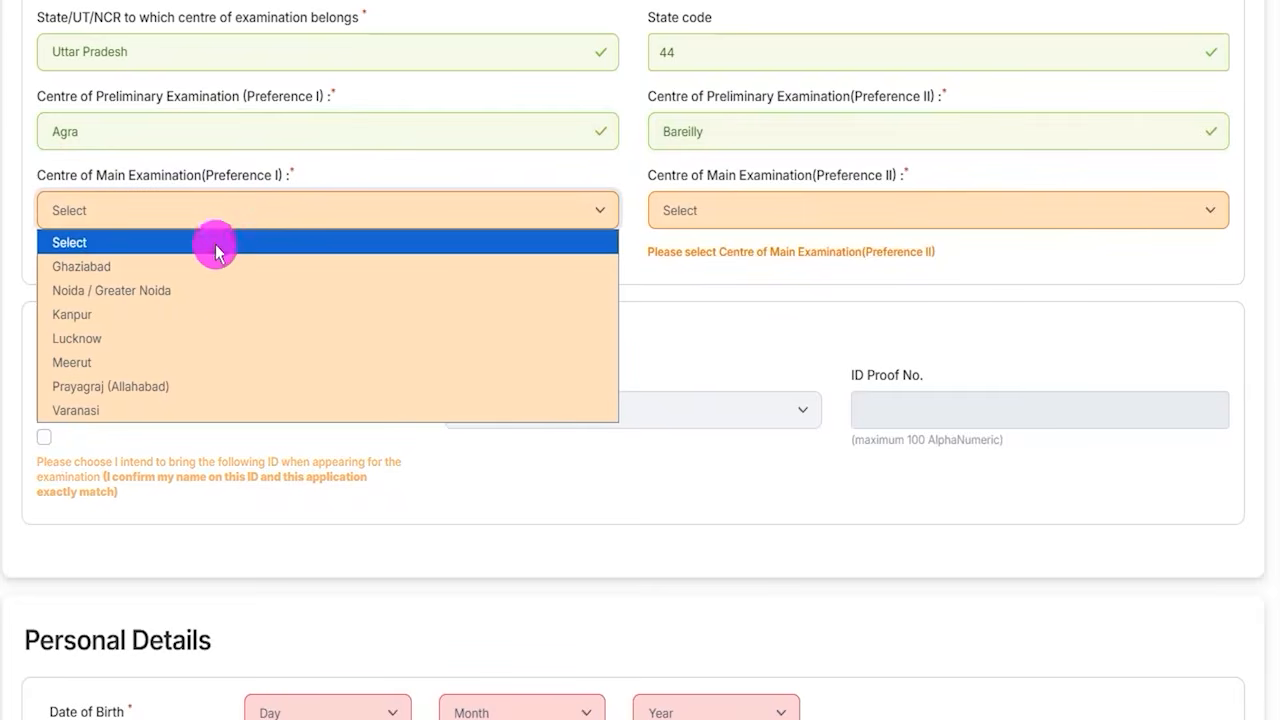
pyautogui.click(124, 316)
pyautogui.click(743, 210)
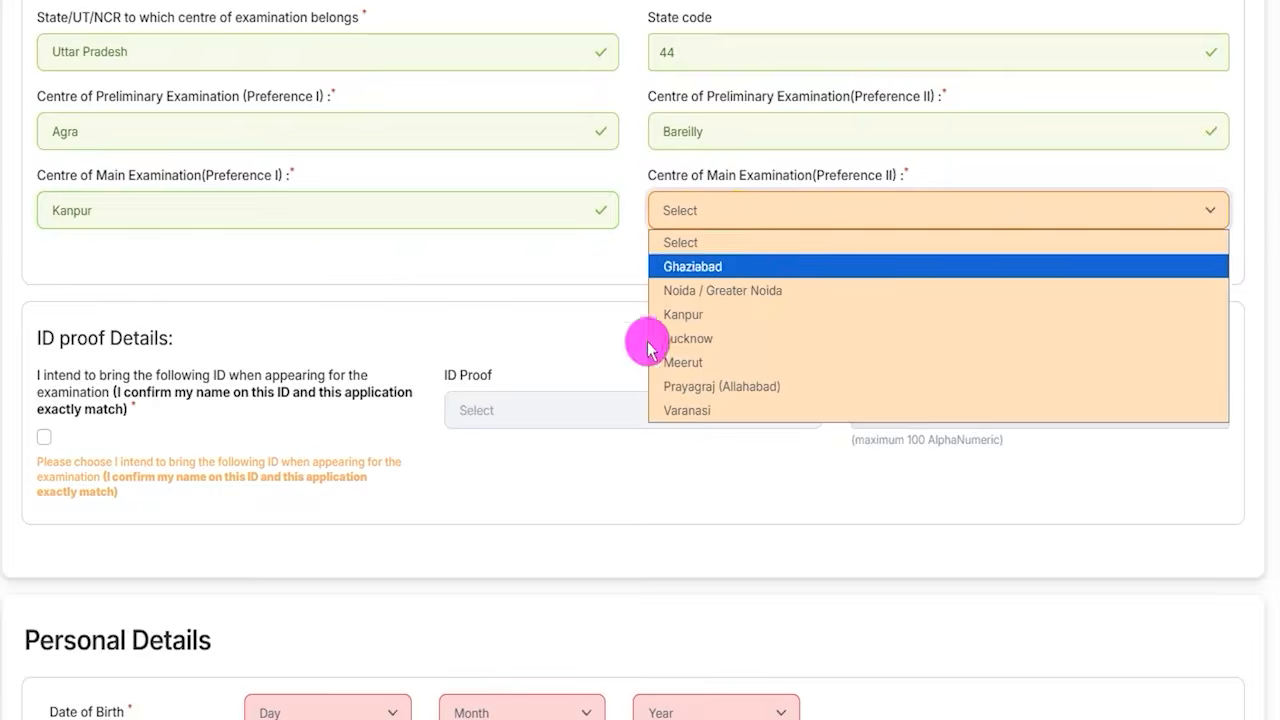
pyautogui.click(705, 267)
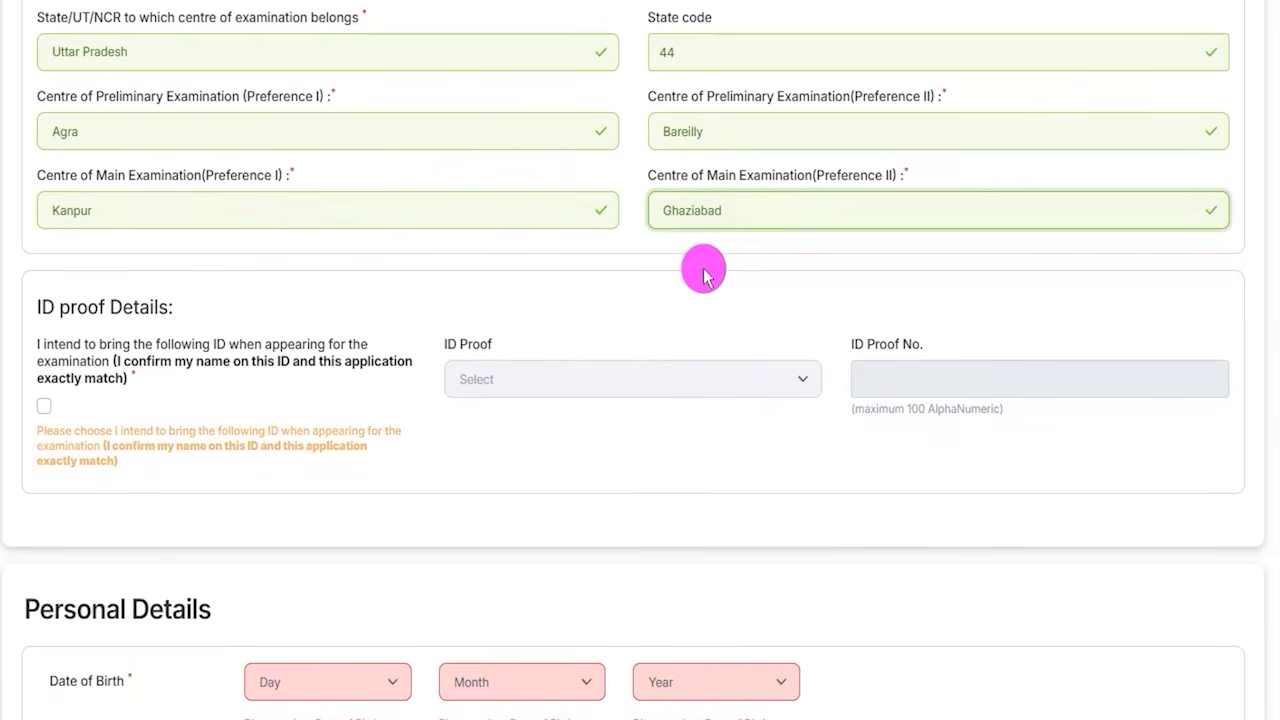
pyautogui.scroll(-1, 220, 300)
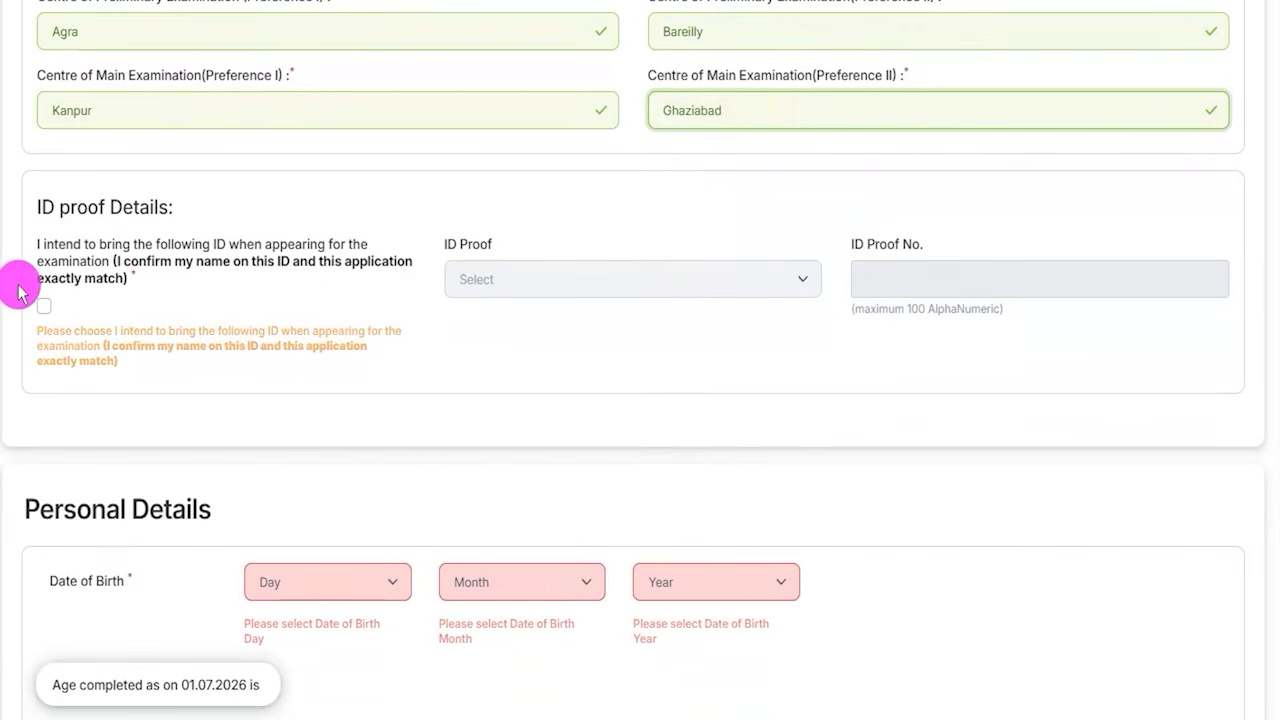
# Confirm the intention to bring a matching ID to the examination and choose PAN Card as the ID Proof.
pyautogui.click(44, 316)
pyautogui.click(489, 283)
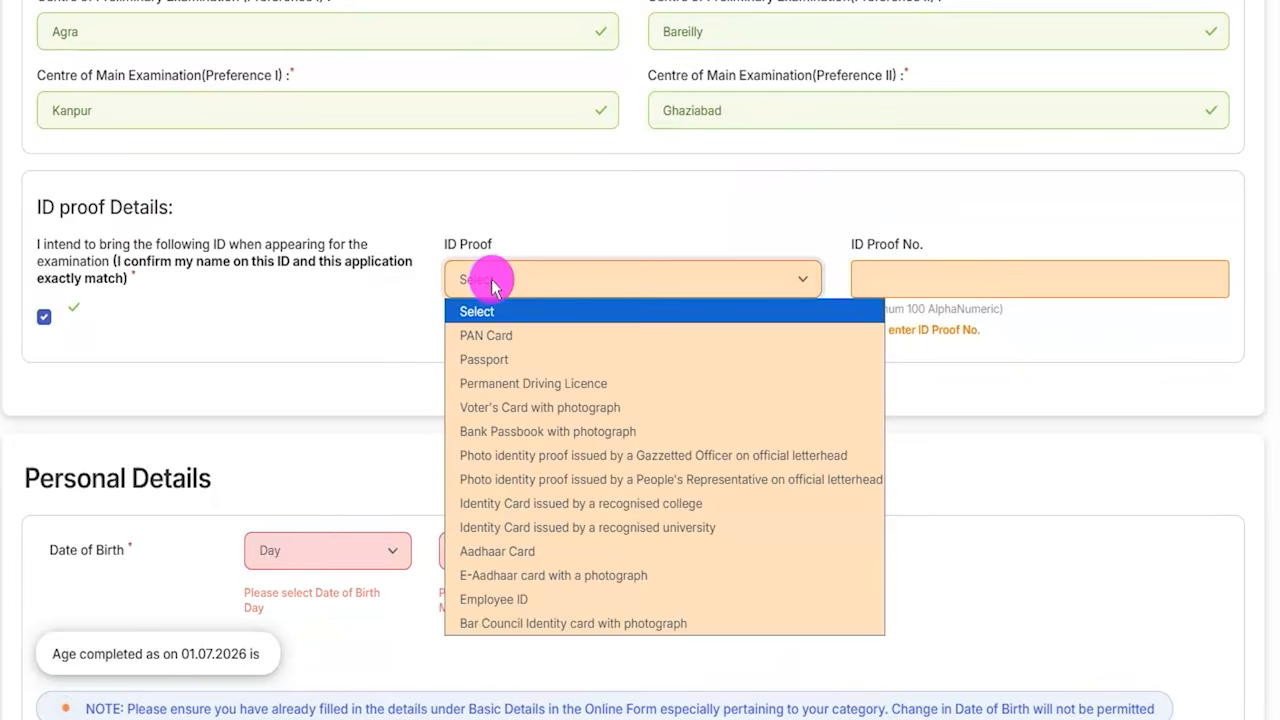
pyautogui.click(502, 334)
pyautogui.click(885, 268)
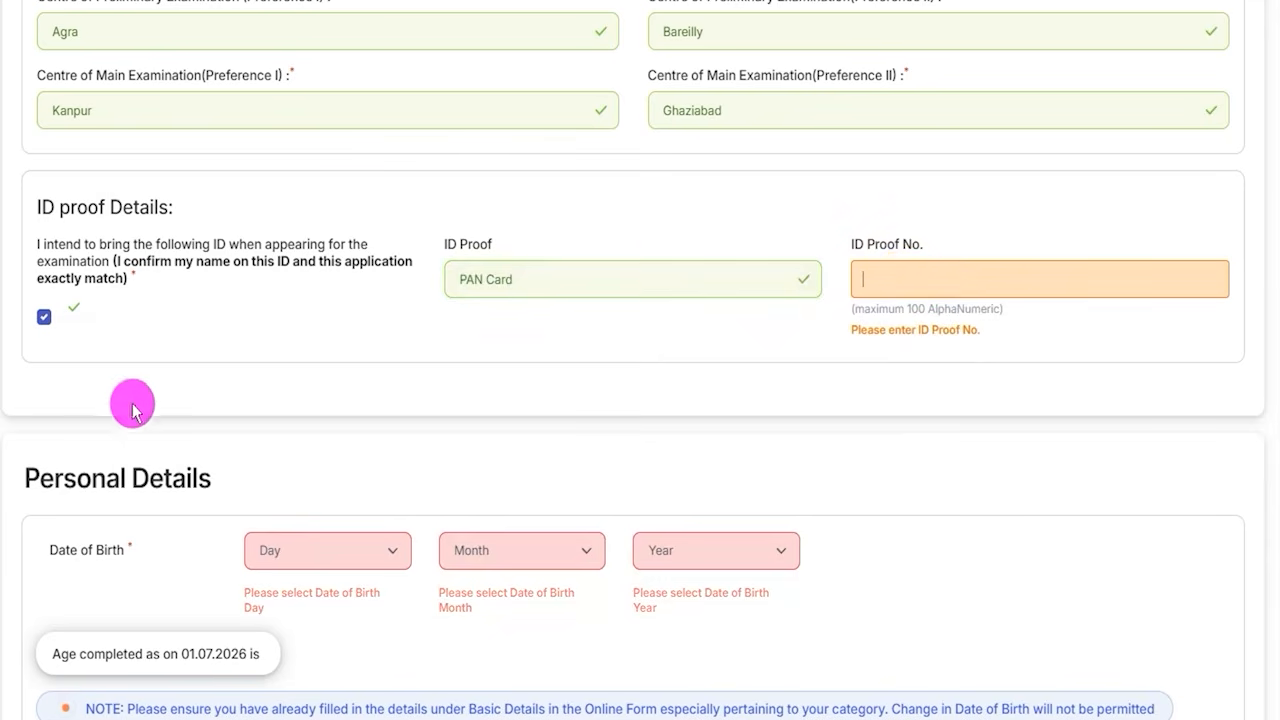
# Examine the Day, Month and Year choices for the Date of Birth under Personal Details.
pyautogui.scroll(-3, 190, 320)
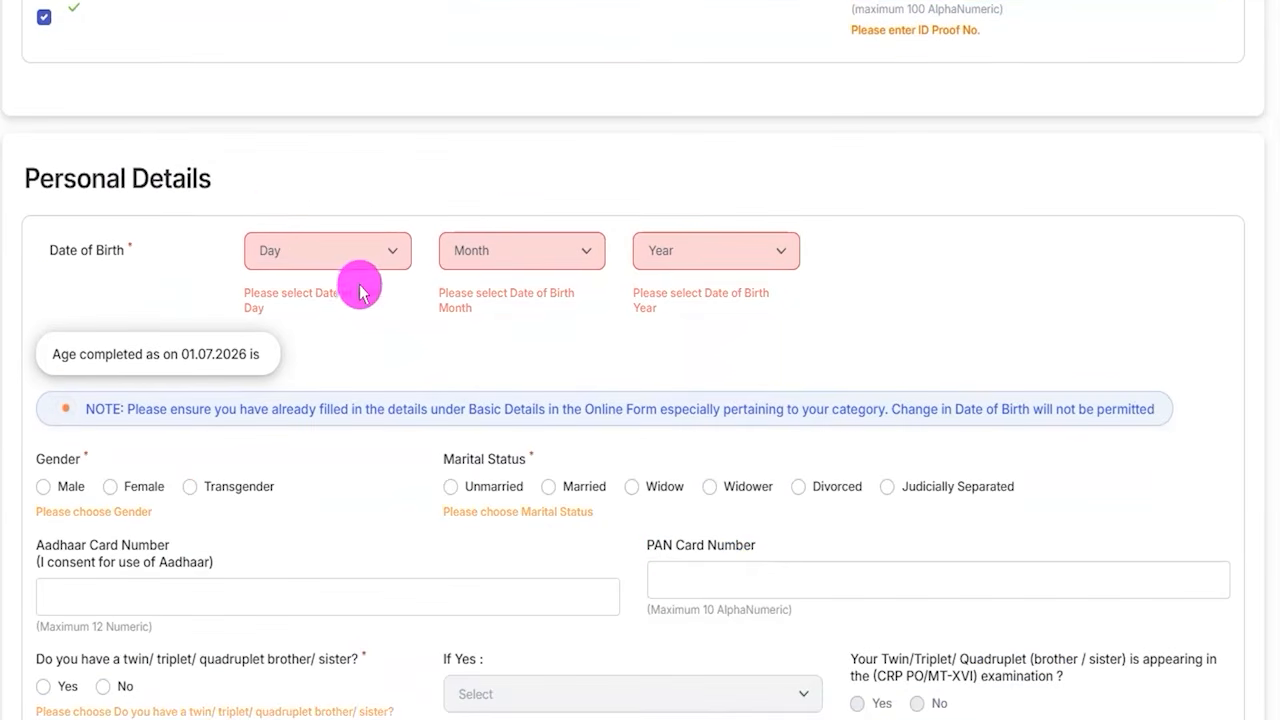
pyautogui.scroll(-1, 360, 282)
pyautogui.click(310, 154)
pyautogui.click(571, 149)
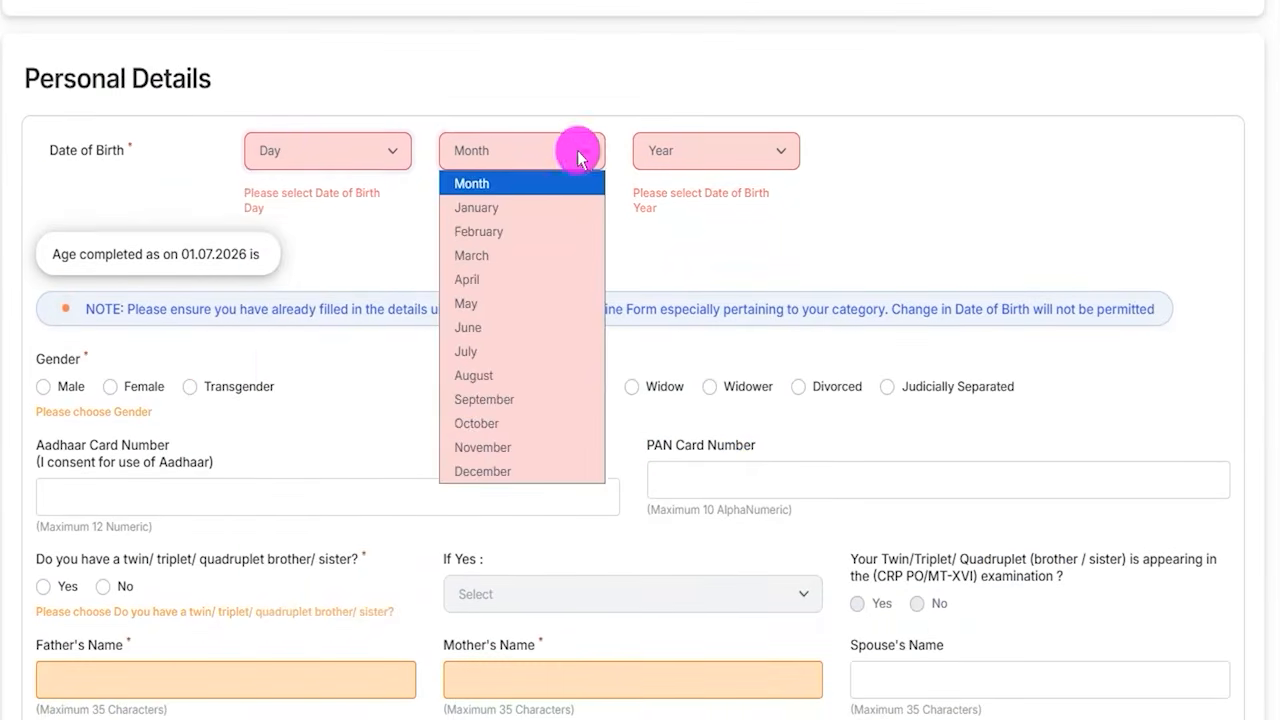
pyautogui.click(688, 148)
pyautogui.click(643, 151)
pyautogui.click(669, 151)
pyautogui.click(515, 255)
pyautogui.scroll(-2, 200, 270)
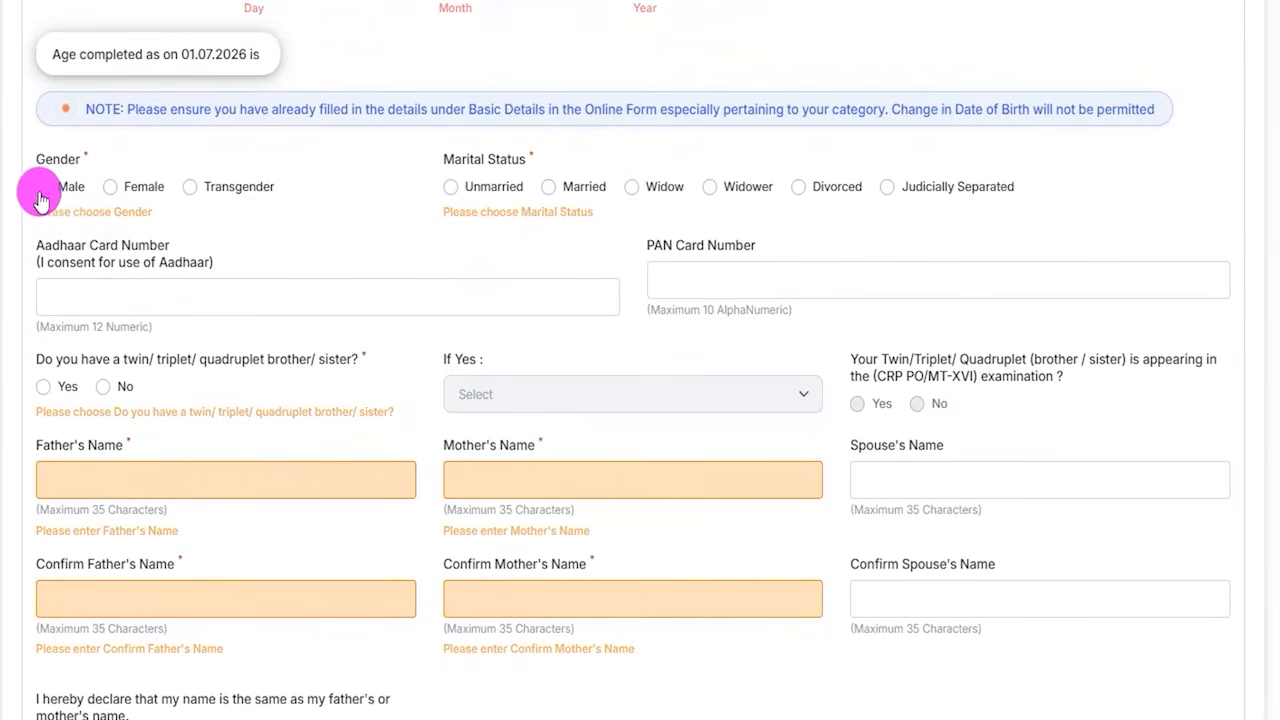
# Set the Gender to Male and the Marital Status to Unmarried.
pyautogui.click(42, 190)
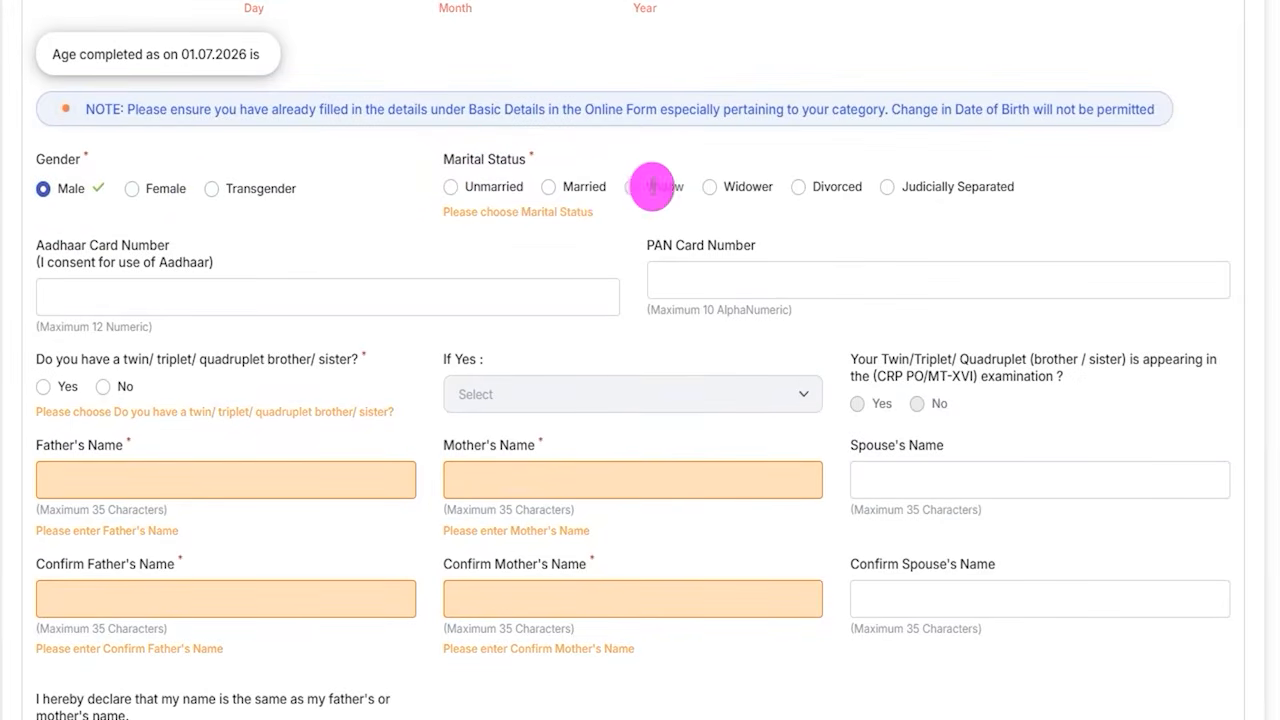
pyautogui.click(452, 195)
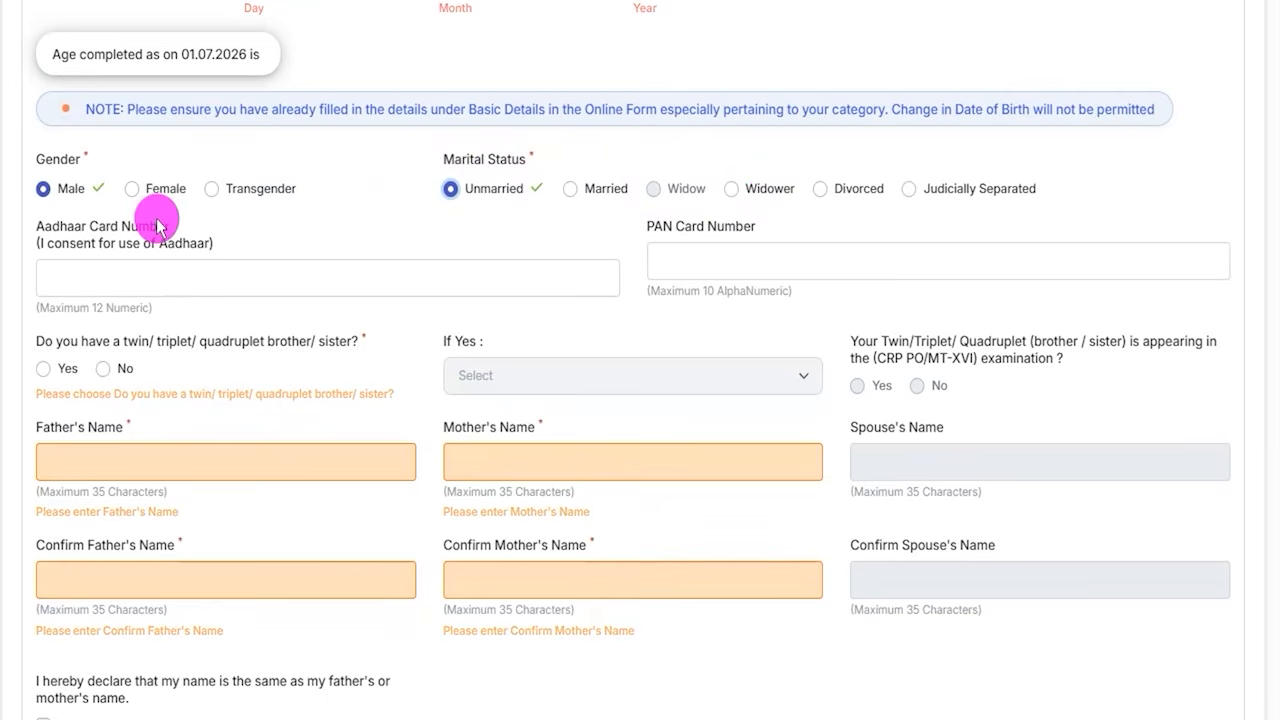
# Mark the Aadhaar Card Number and PAN Card Number fields with freehand ticks, and clear the marks.
pyautogui.hotkey('ctrl', 'shift', '4')
pyautogui.moveTo(253, 253); pyautogui.dragTo(290, 224)
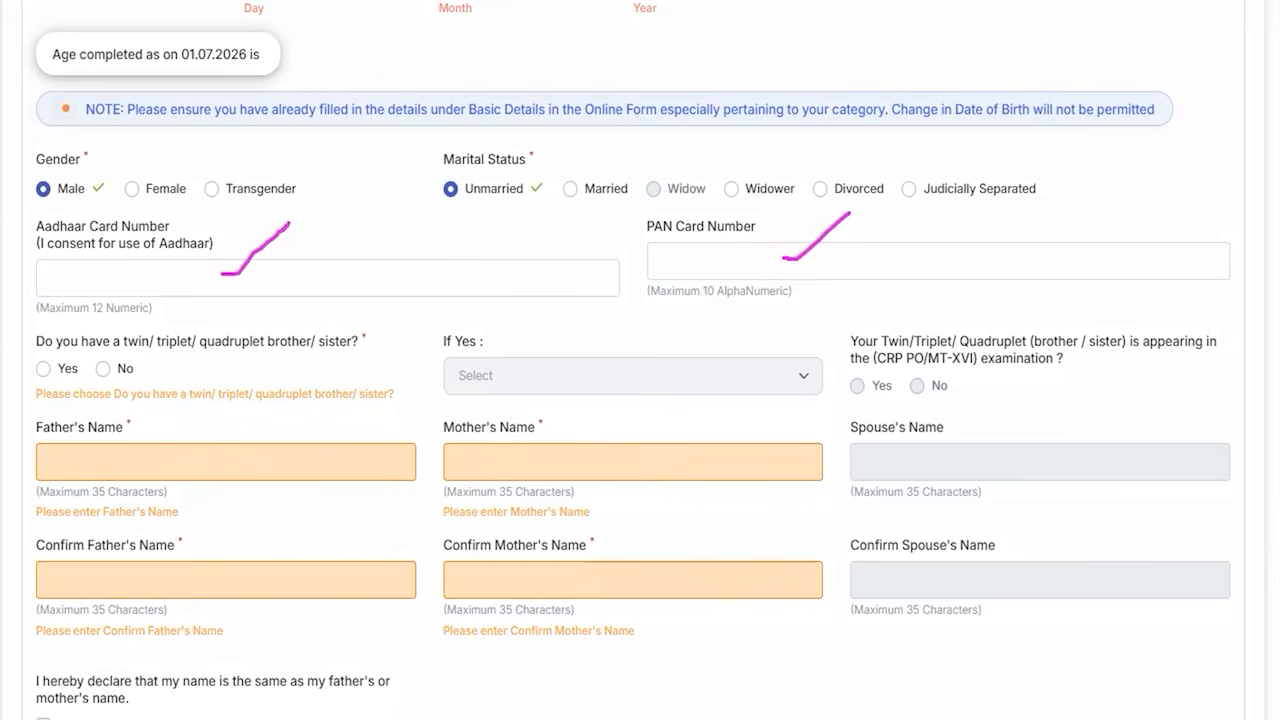
pyautogui.press('Escape')
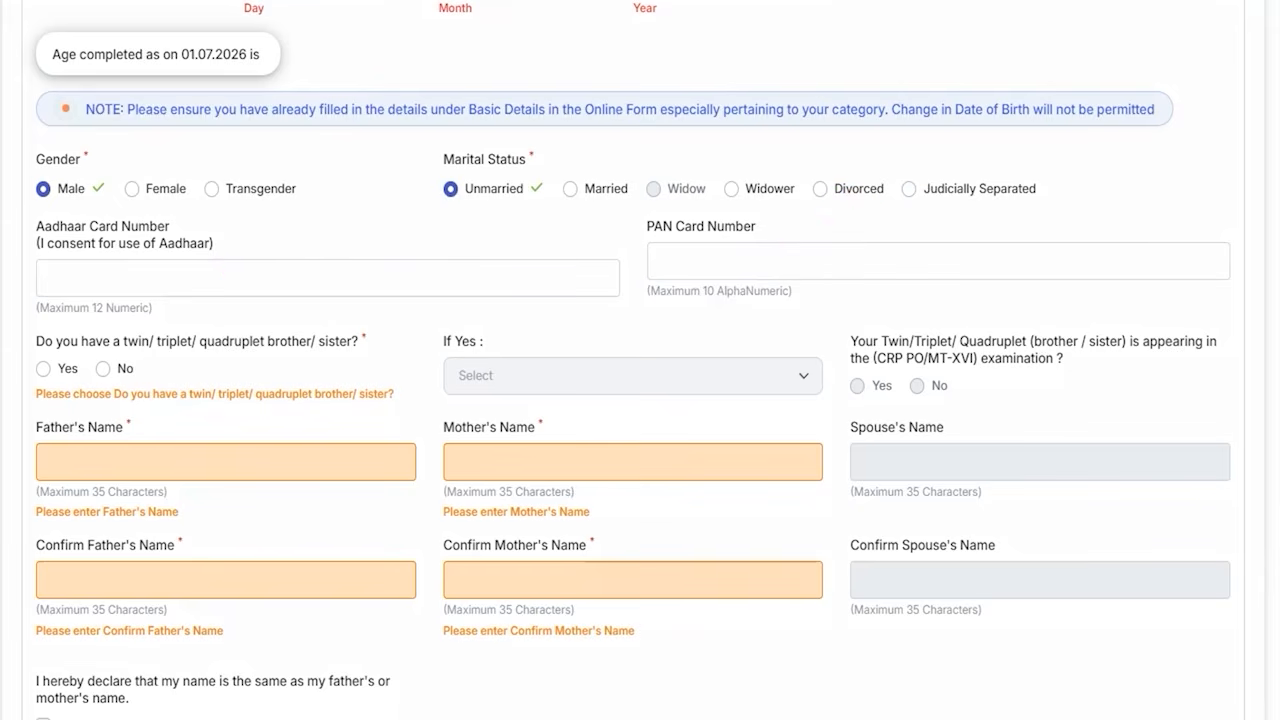
# Declare a twin/triplet/quadruplet sibling as Yes, choose Twin, and answer Yes to the sibling appearing in the CRP PO/MT-XVI examination.
pyautogui.click(43, 370)
pyautogui.click(476, 380)
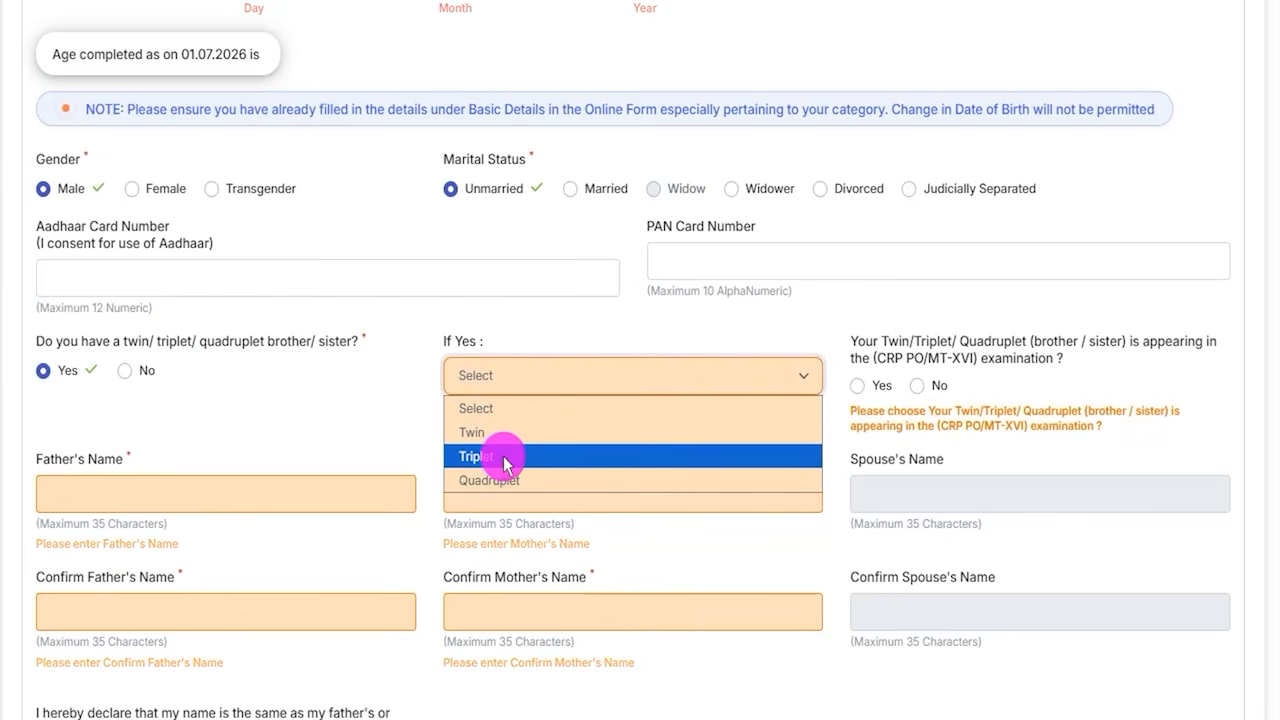
pyautogui.click(490, 432)
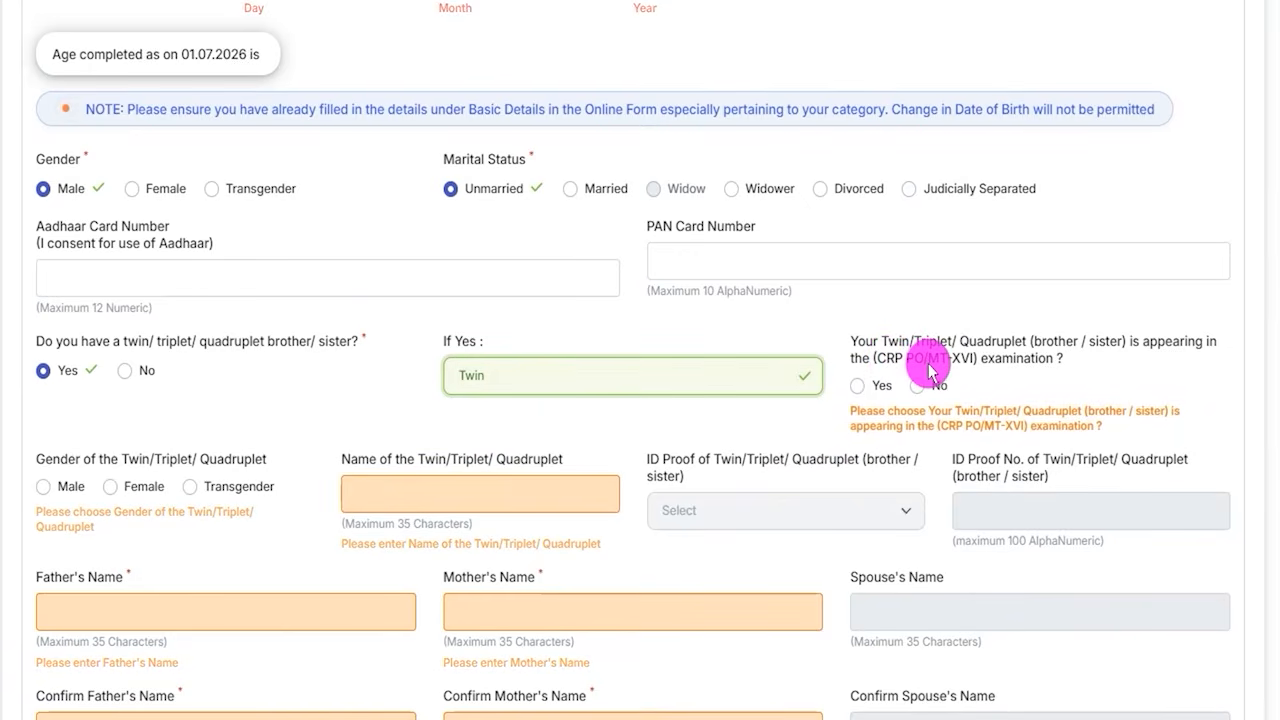
pyautogui.click(858, 387)
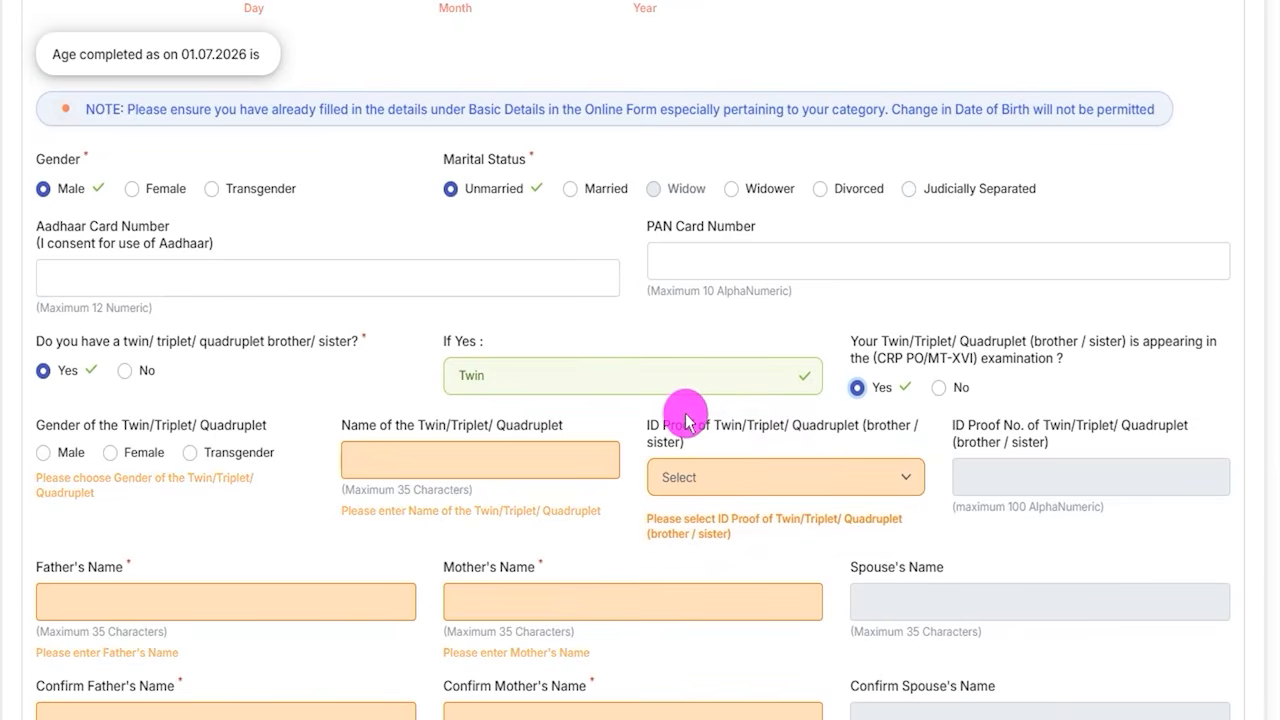
# Answer No to having a twin, triplet or quadruplet brother or sister.
pyautogui.click(125, 372)
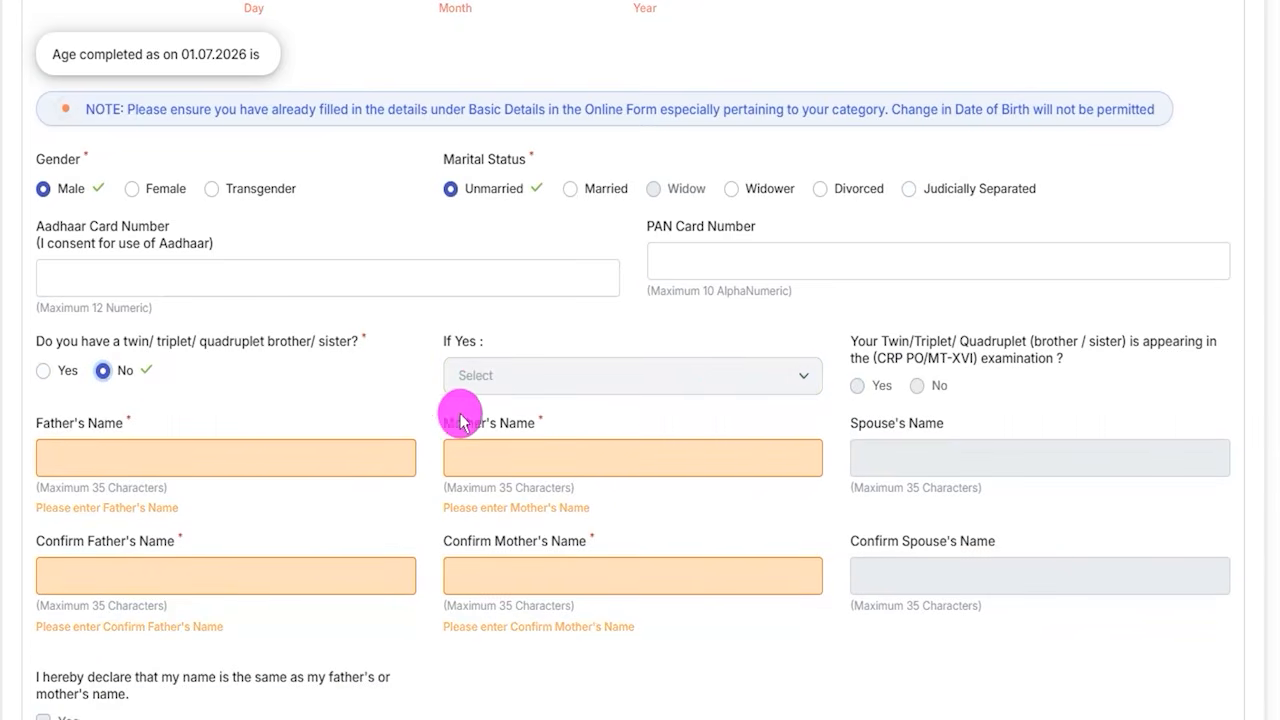
# Tick-mark the father's, mother's and spouse's name and confirmation fields, clear the marks, and review the same-name declaration.
pyautogui.scroll(-3, 429, 394)
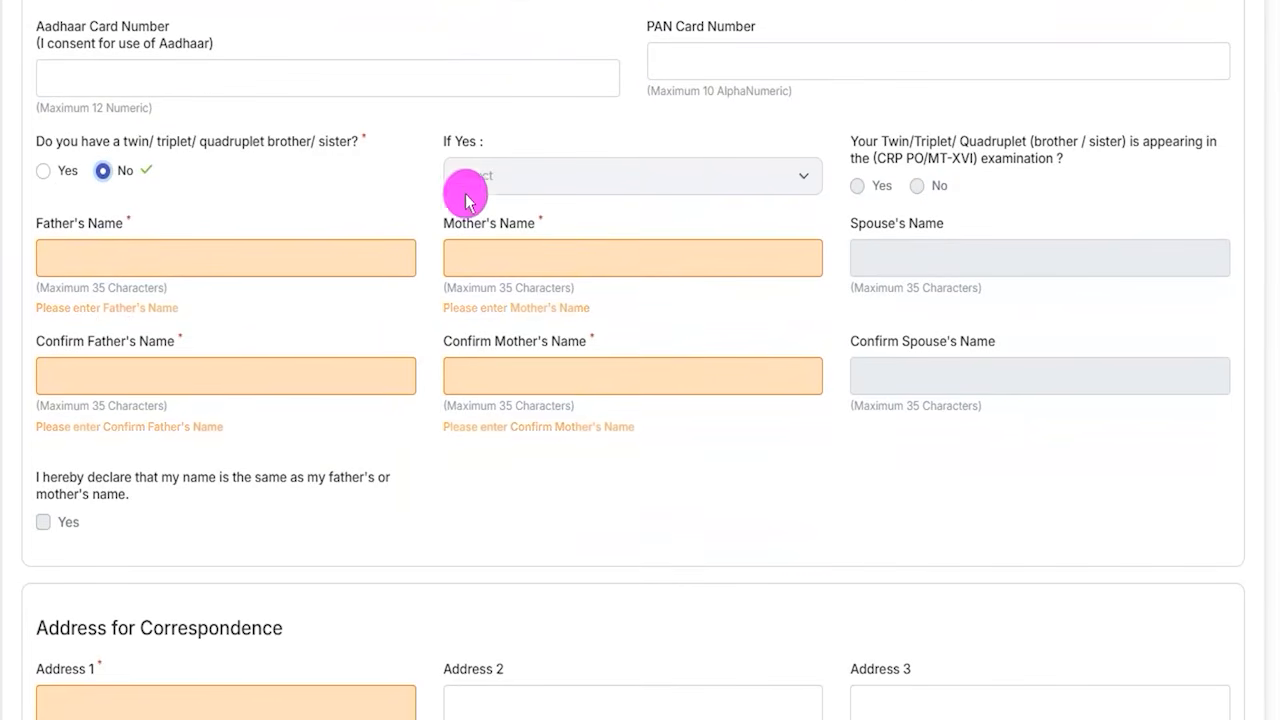
pyautogui.click(217, 238)
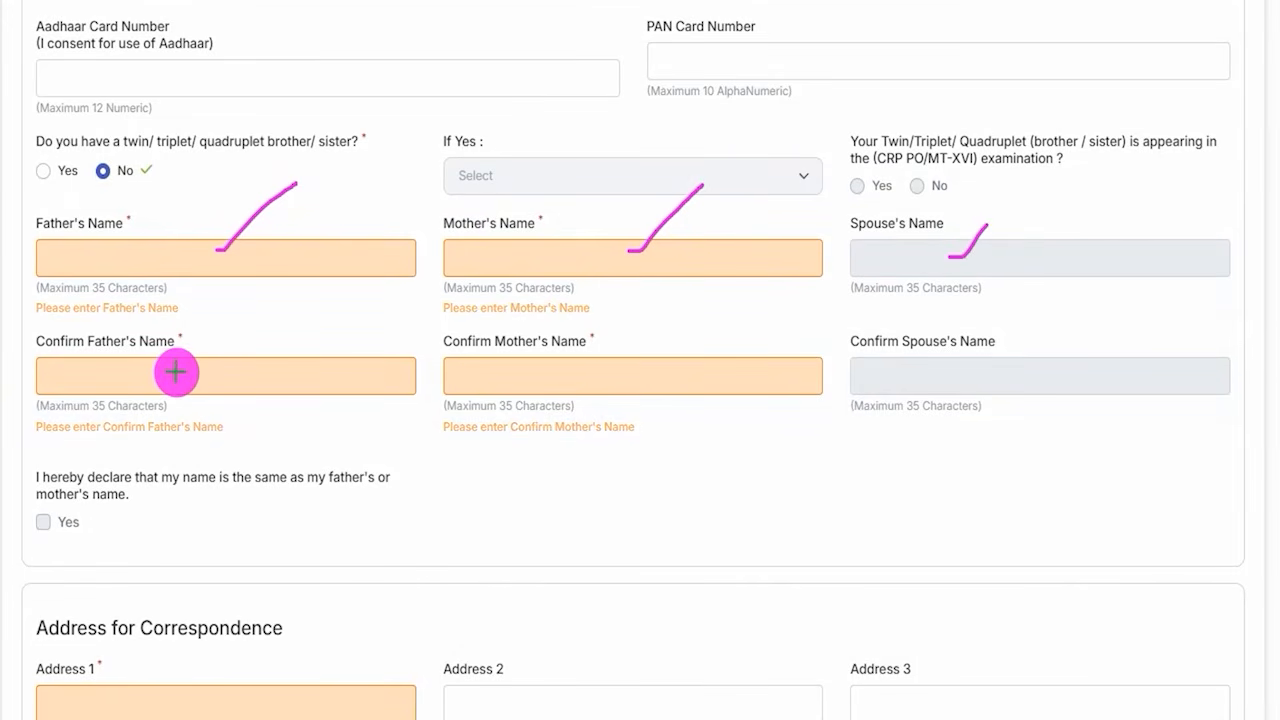
pyautogui.moveTo(176, 372); pyautogui.dragTo(214, 337)
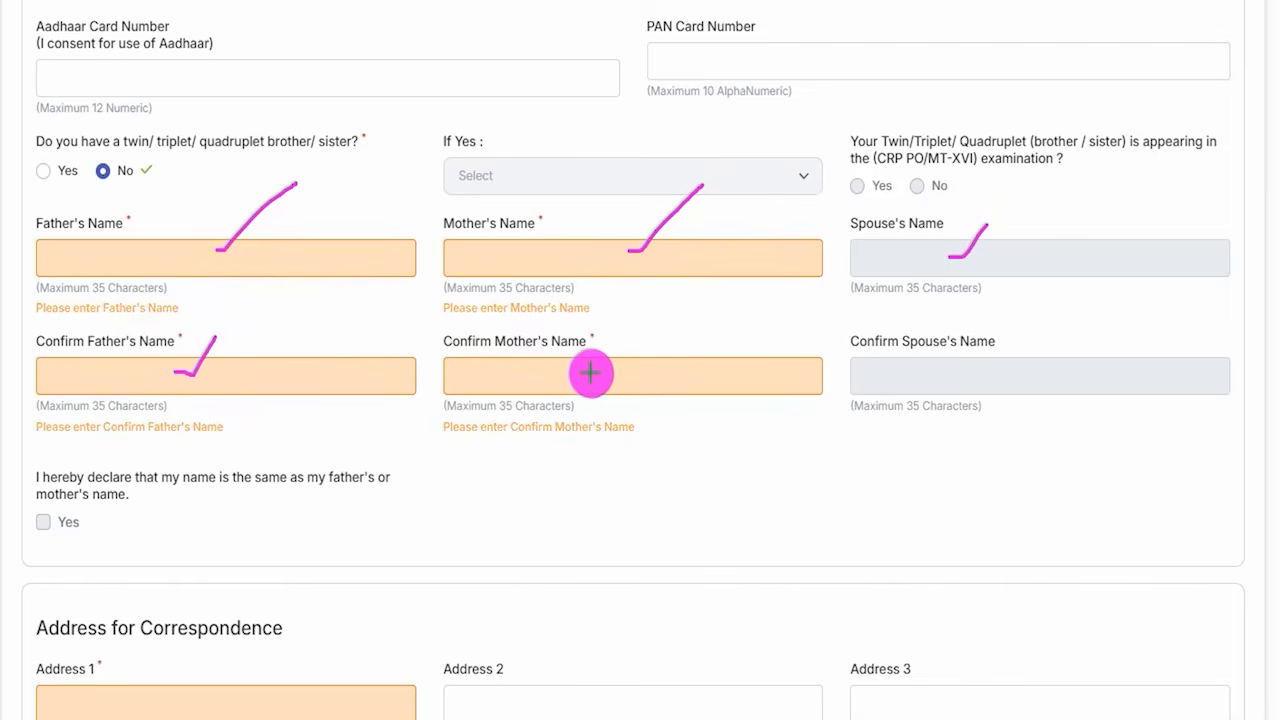
pyautogui.moveTo(591, 370); pyautogui.dragTo(643, 313)
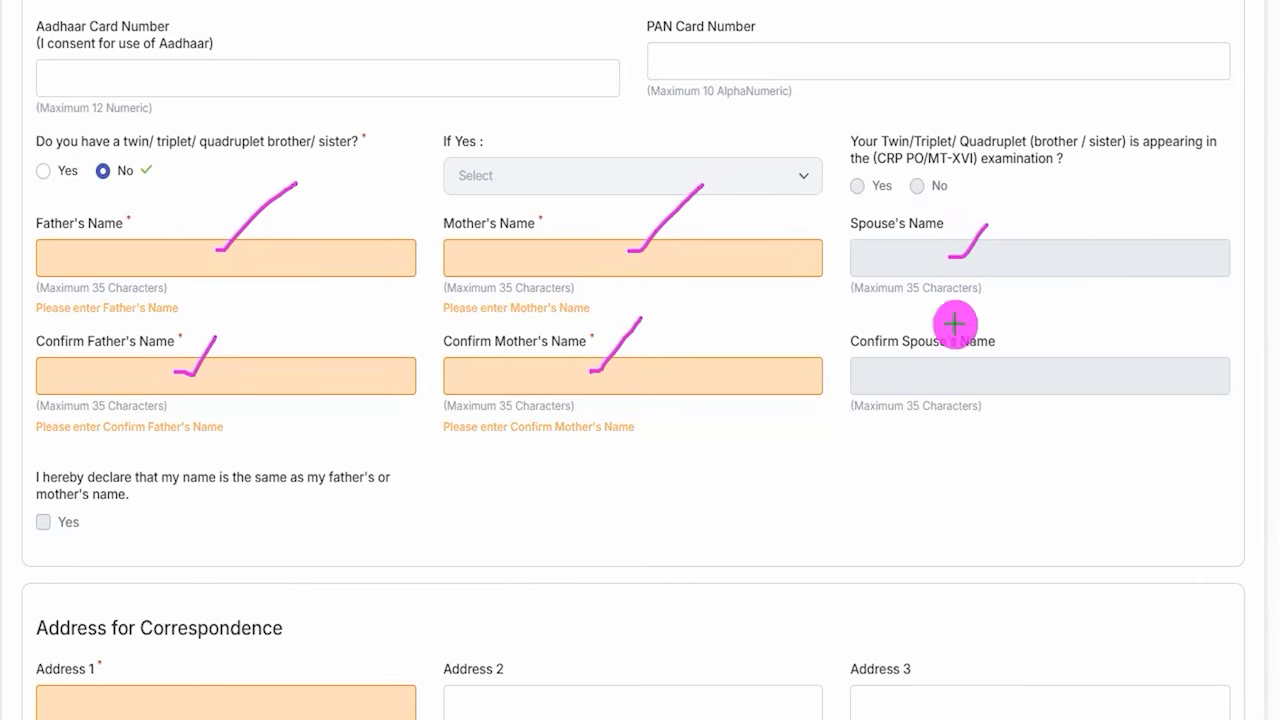
pyautogui.moveTo(946, 377); pyautogui.dragTo(966, 329)
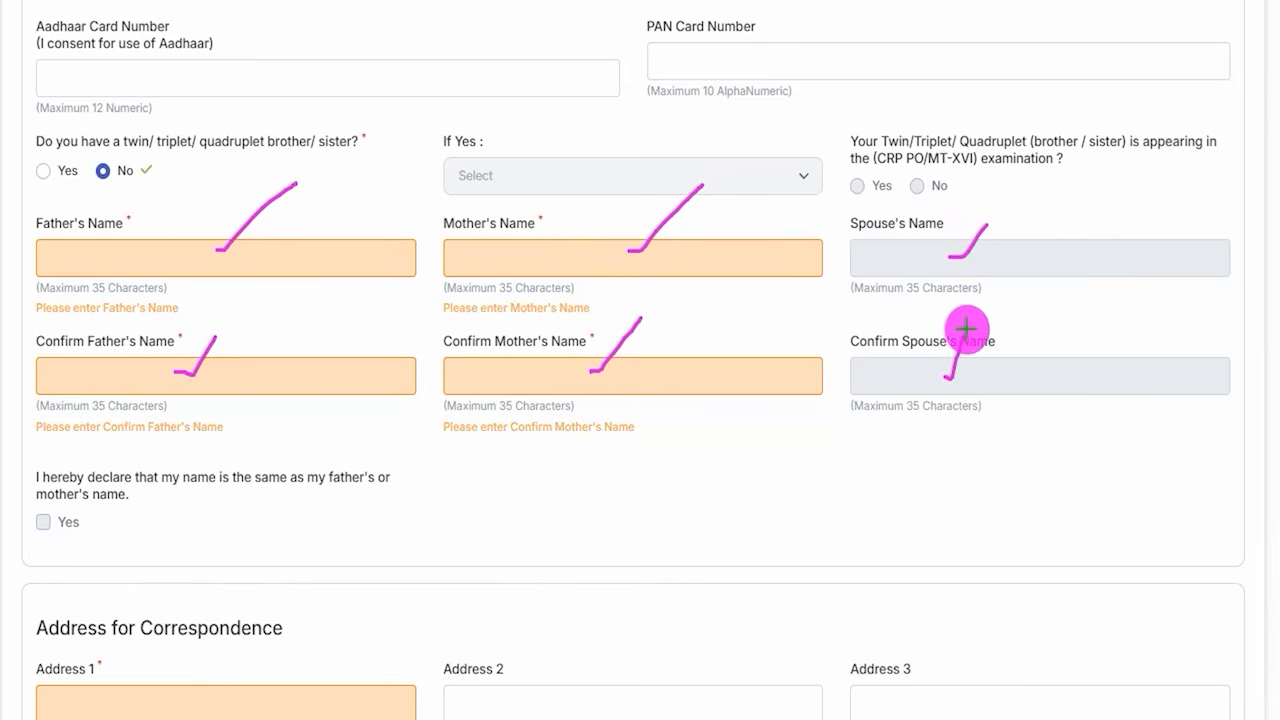
pyautogui.press('Escape')
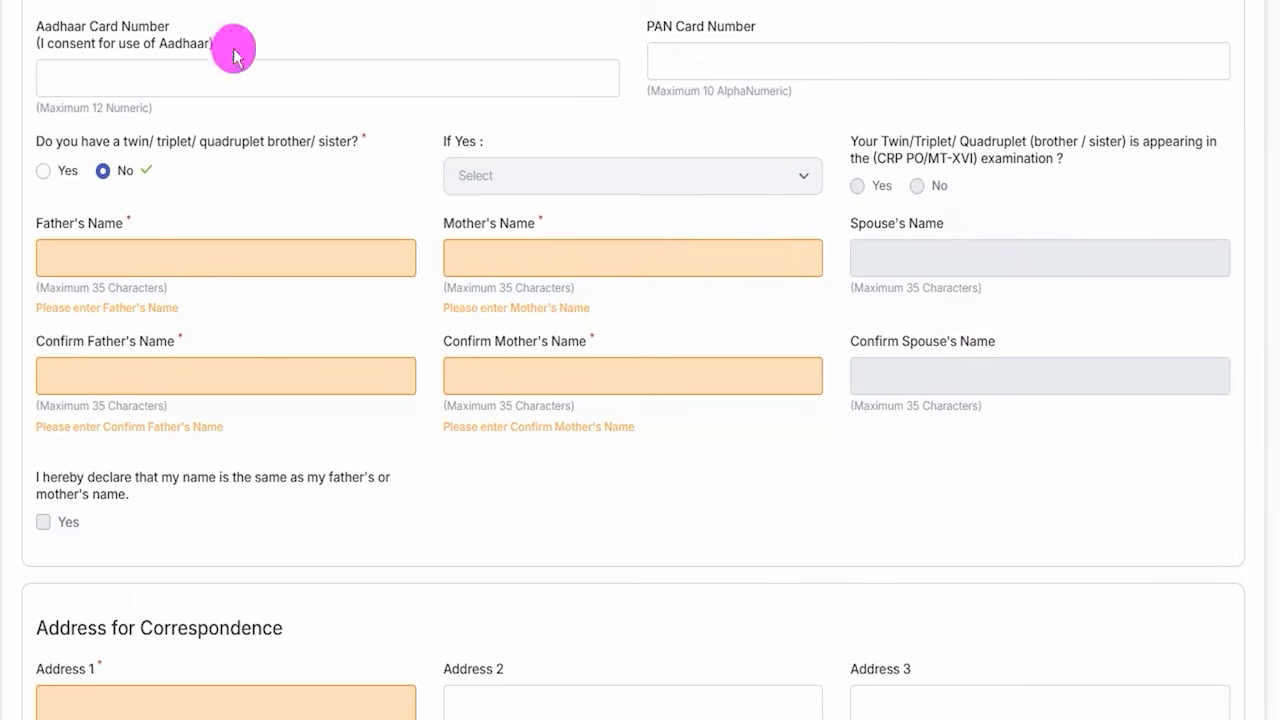
pyautogui.scroll(-2, 389, 378)
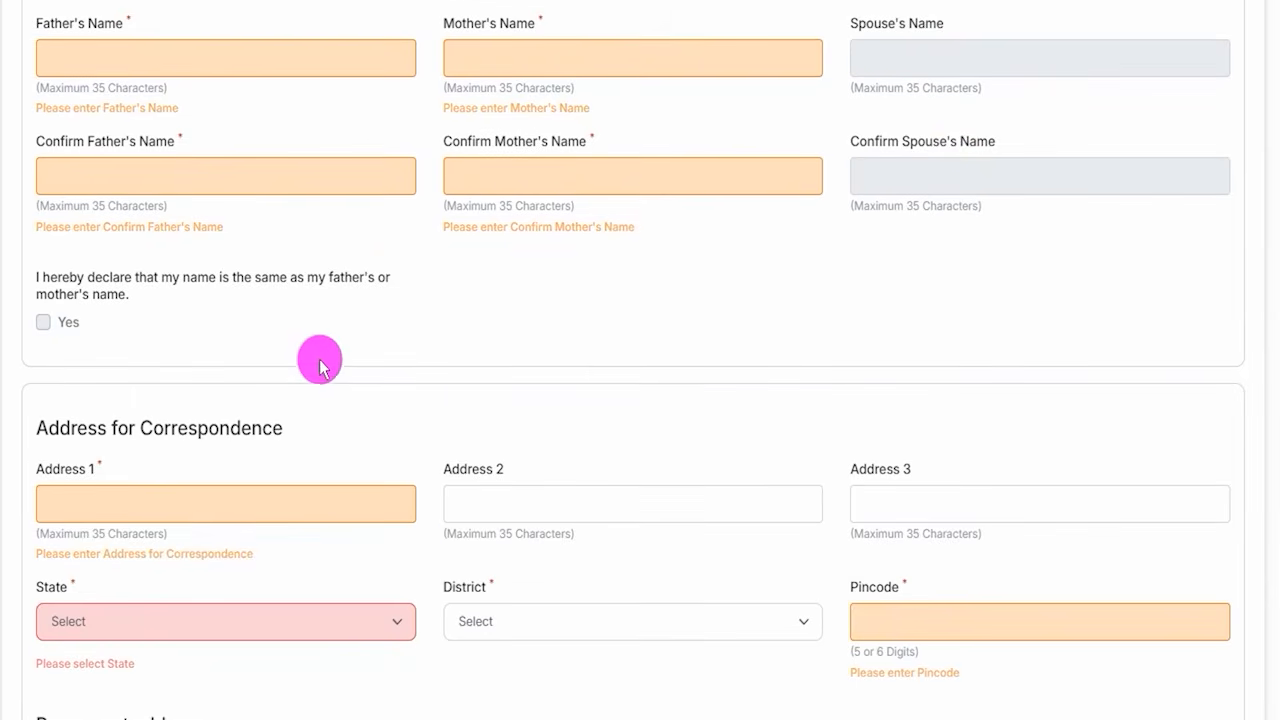
pyautogui.scroll(2, 318, 350)
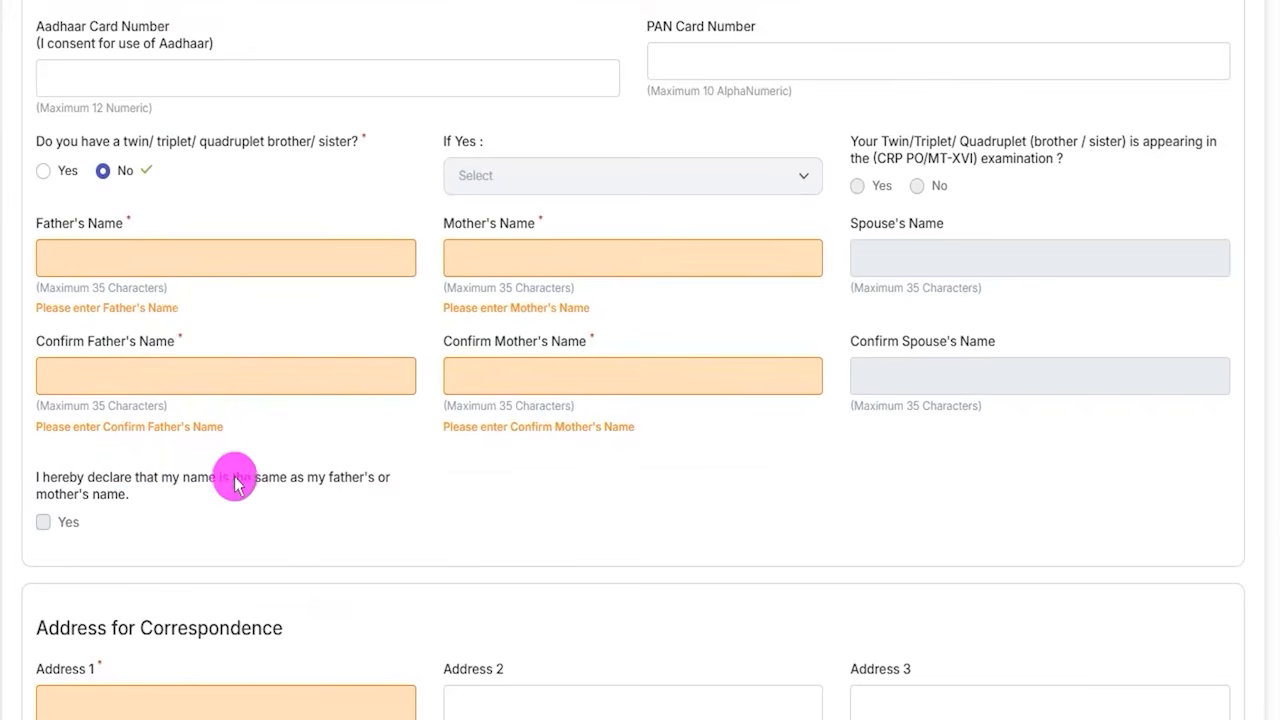
pyautogui.scroll(-1, 236, 483)
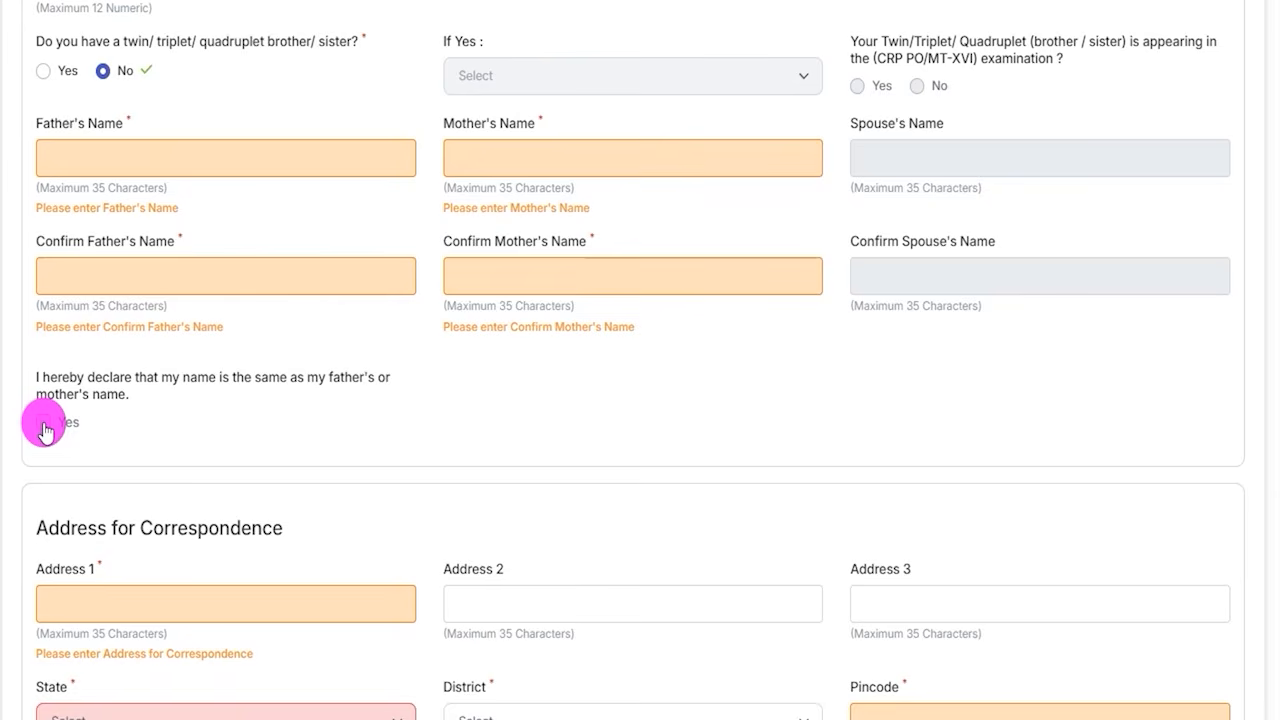
# Mark the Address for Correspondence heading and its Address 1, 2, 3, State, District and Pincode fields with freehand strokes.
pyautogui.scroll(-3, 400, 551)
pyautogui.scroll(-2, 422, 412)
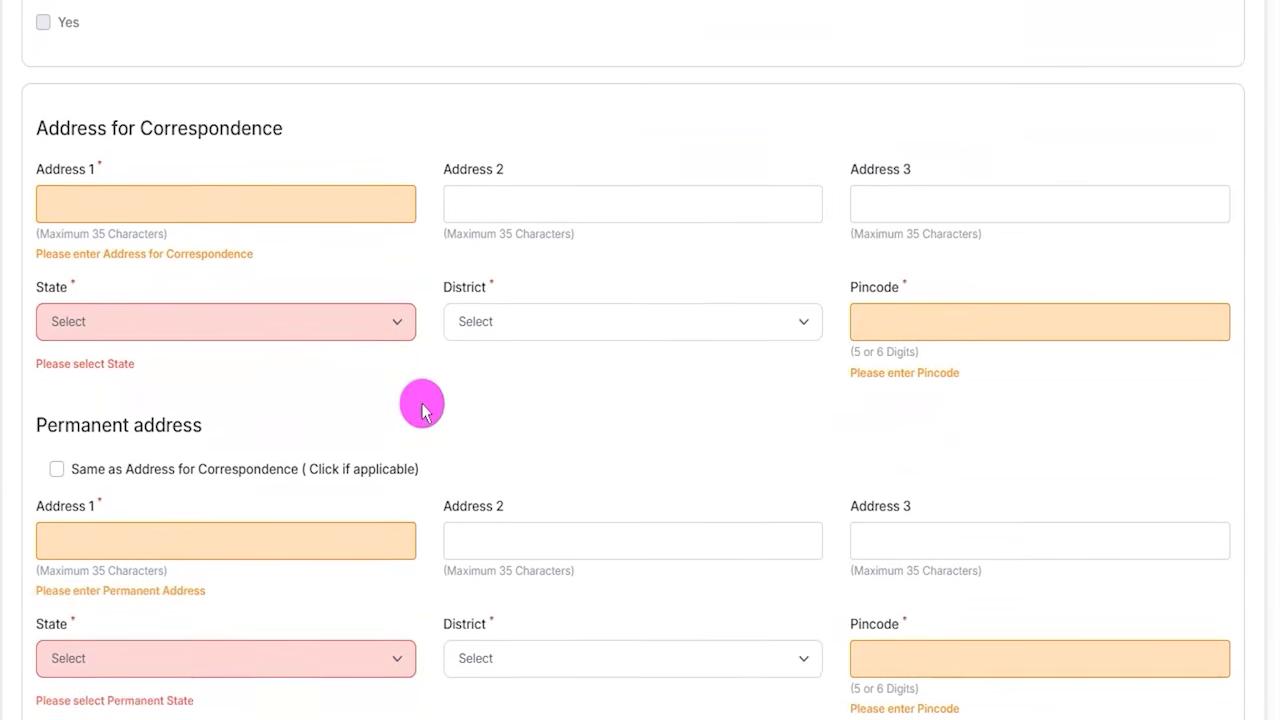
pyautogui.moveTo(203, 44); pyautogui.dragTo(270, 8)
pyautogui.moveTo(200, 100); pyautogui.dragTo(254, 95)
pyautogui.moveTo(463, 100); pyautogui.dragTo(545, 100)
pyautogui.moveTo(864, 105); pyautogui.dragTo(898, 103)
pyautogui.moveTo(498, 221); pyautogui.dragTo(558, 221)
pyautogui.moveTo(883, 217); pyautogui.dragTo(922, 216)
# Mark the Permanent address fields and the Same as Address for Correspondence option with freehand strokes, and clear all marks.
pyautogui.moveTo(218, 327); pyautogui.dragTo(289, 287)
pyautogui.moveTo(211, 443); pyautogui.dragTo(288, 441)
pyautogui.moveTo(493, 437); pyautogui.dragTo(555, 436)
pyautogui.moveTo(851, 439); pyautogui.dragTo(943, 439)
pyautogui.moveTo(187, 557); pyautogui.dragTo(232, 556)
pyautogui.moveTo(560, 561); pyautogui.dragTo(622, 560)
pyautogui.moveTo(917, 558); pyautogui.dragTo(963, 557)
pyautogui.moveTo(219, 338); pyautogui.dragTo(270, 312)
pyautogui.moveTo(281, 42); pyautogui.dragTo(316, 6)
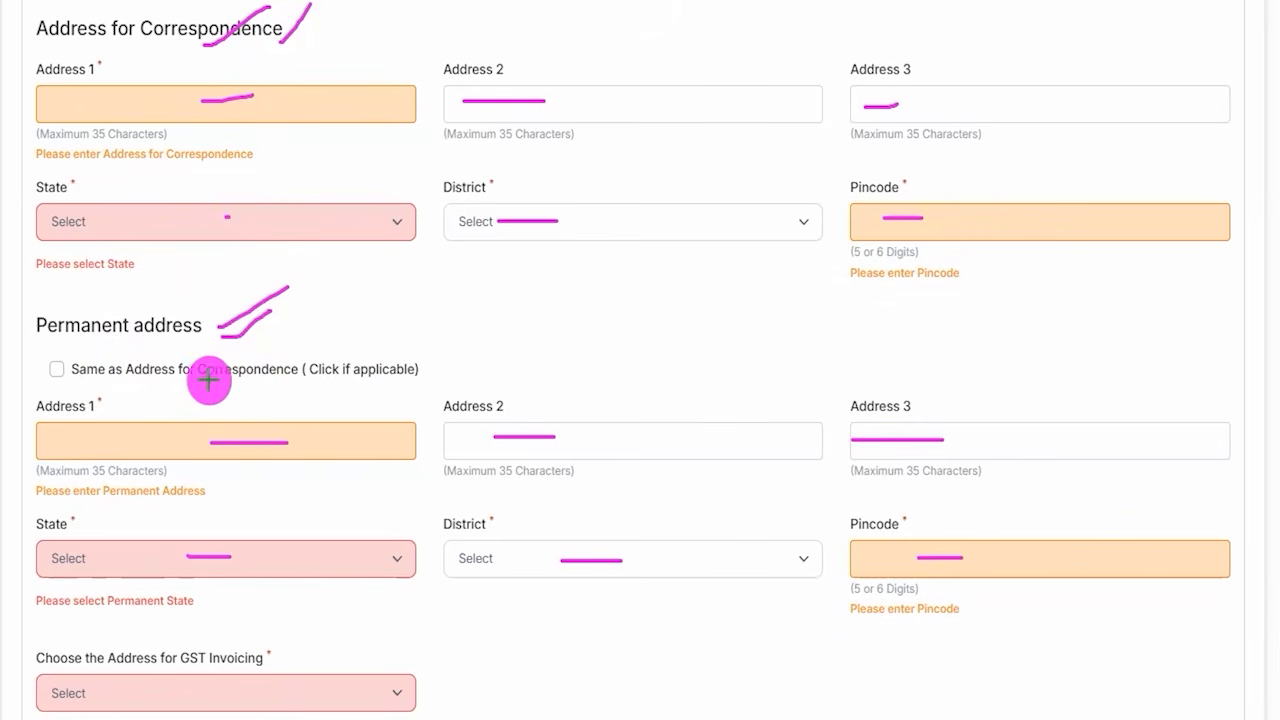
pyautogui.moveTo(56, 368)
pyautogui.mouseDown()
pyautogui.moveTo(90, 322)
pyautogui.moveTo(186, 306)
pyautogui.mouseUp()
pyautogui.moveTo(160, 48); pyautogui.dragTo(216, 2)
pyautogui.moveTo(262, 548); pyautogui.dragTo(322, 546)
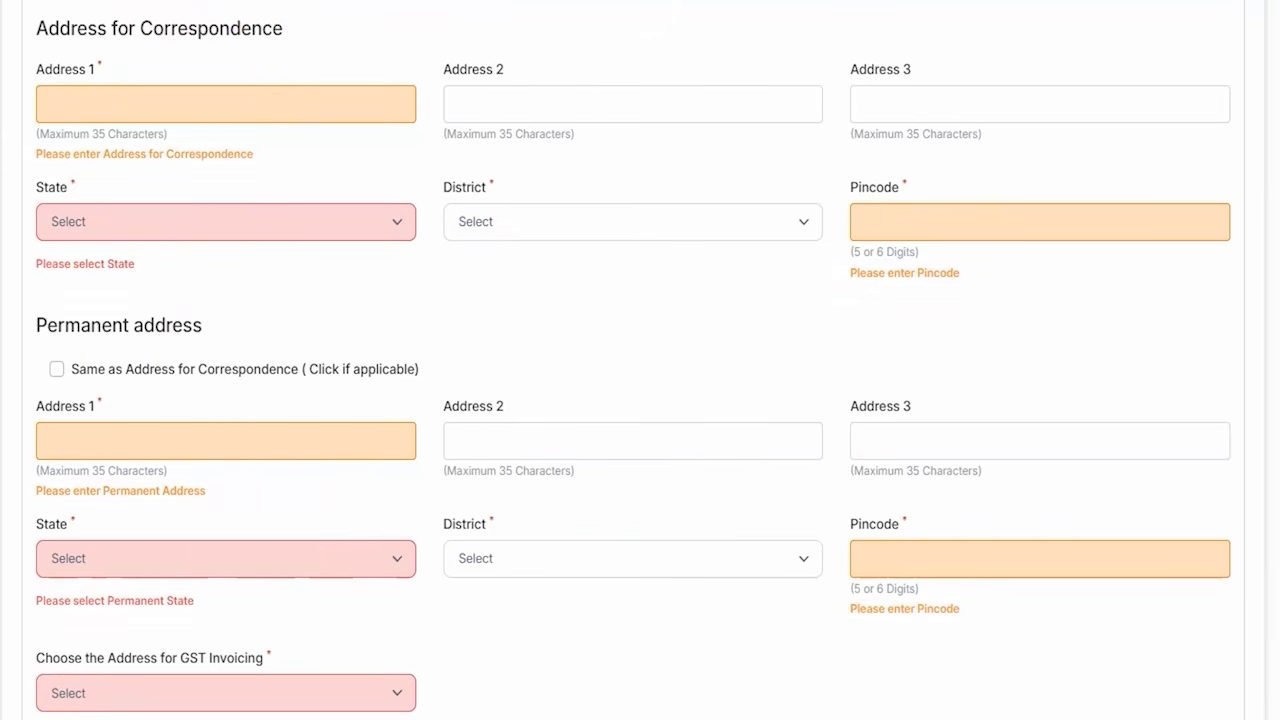
# Choose Permanent Address as the address for GST invoicing.
pyautogui.scroll(-3, 368, 443)
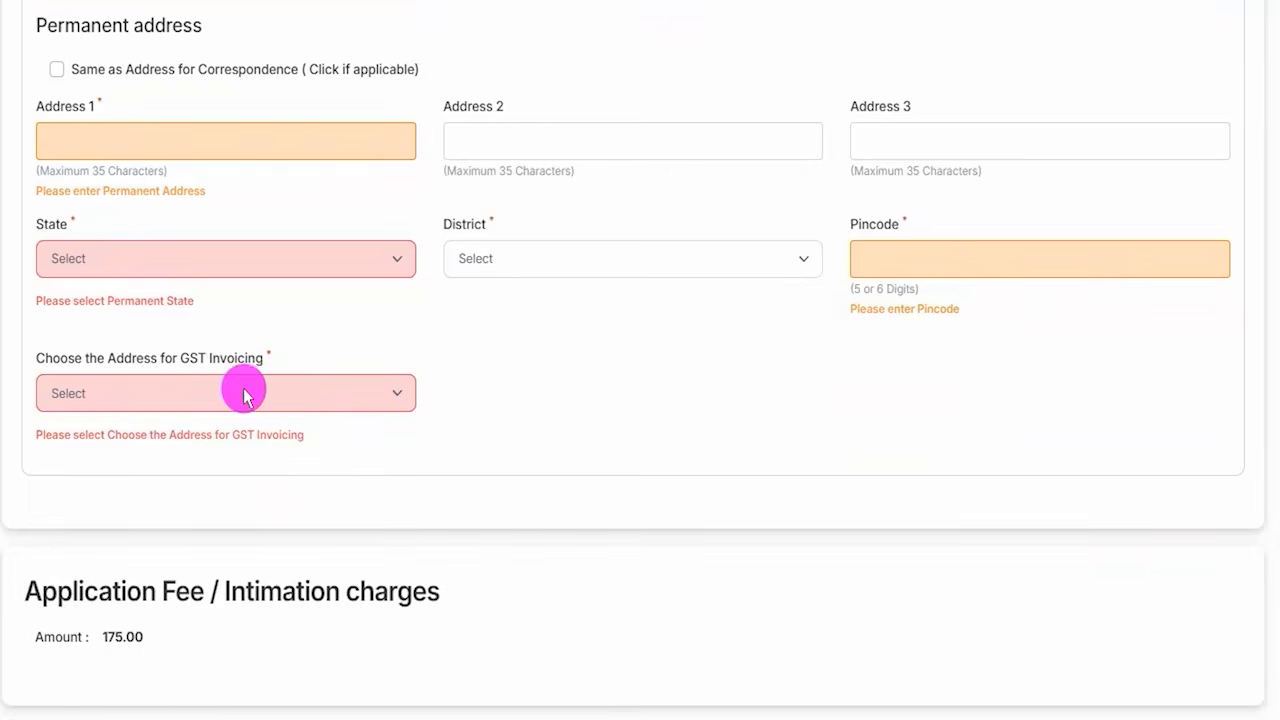
pyautogui.click(245, 395)
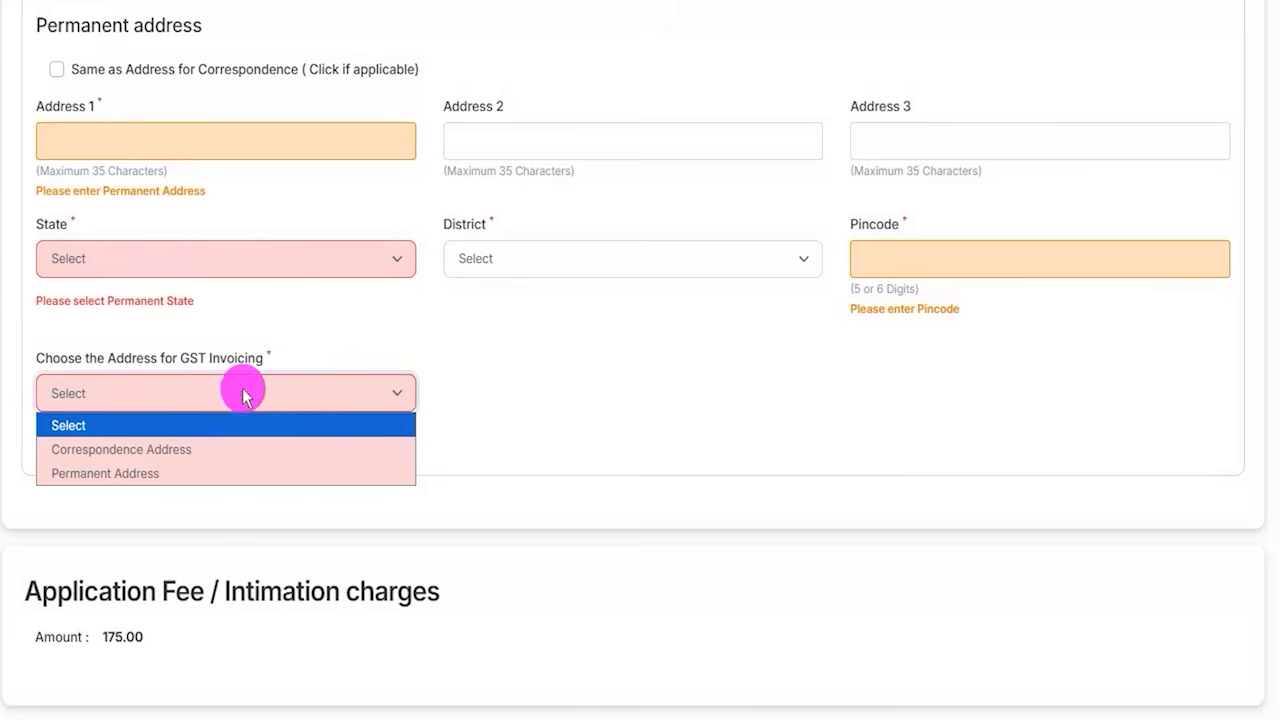
pyautogui.click(127, 475)
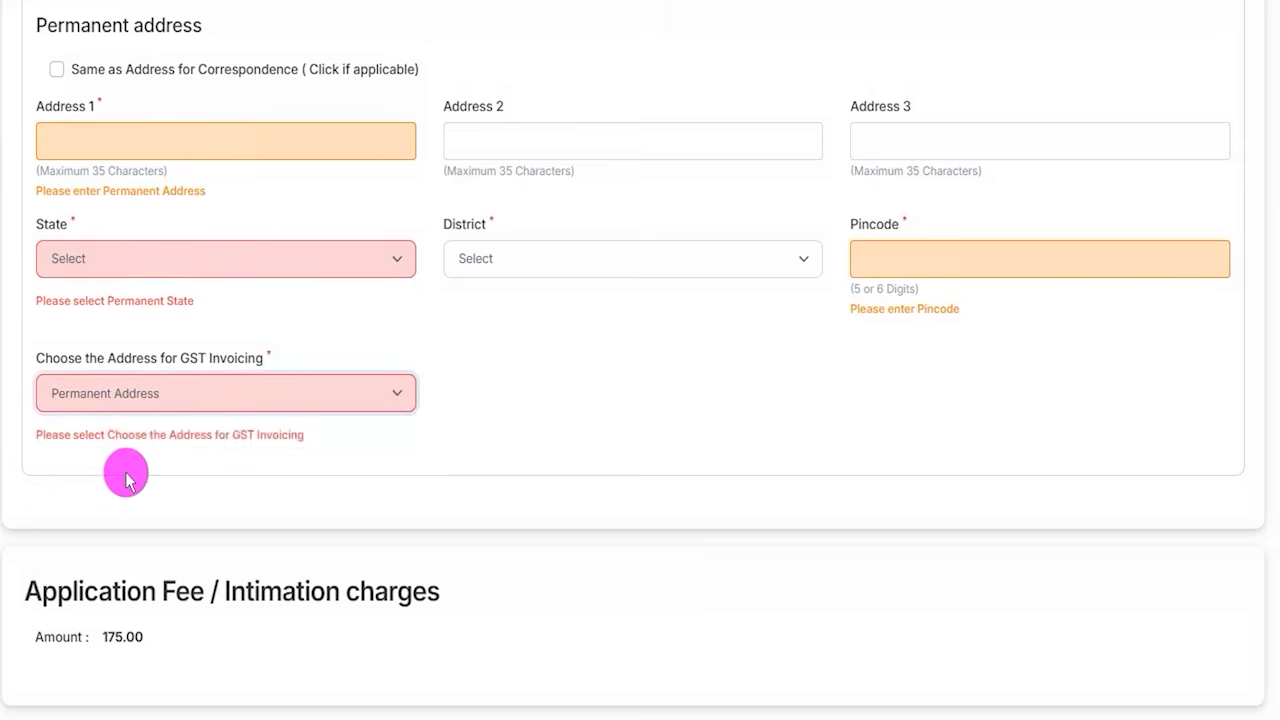
# Draw a box around the application fee amount and arrows pointing to Validate your details and Save & Next.
pyautogui.scroll(-2, 472, 462)
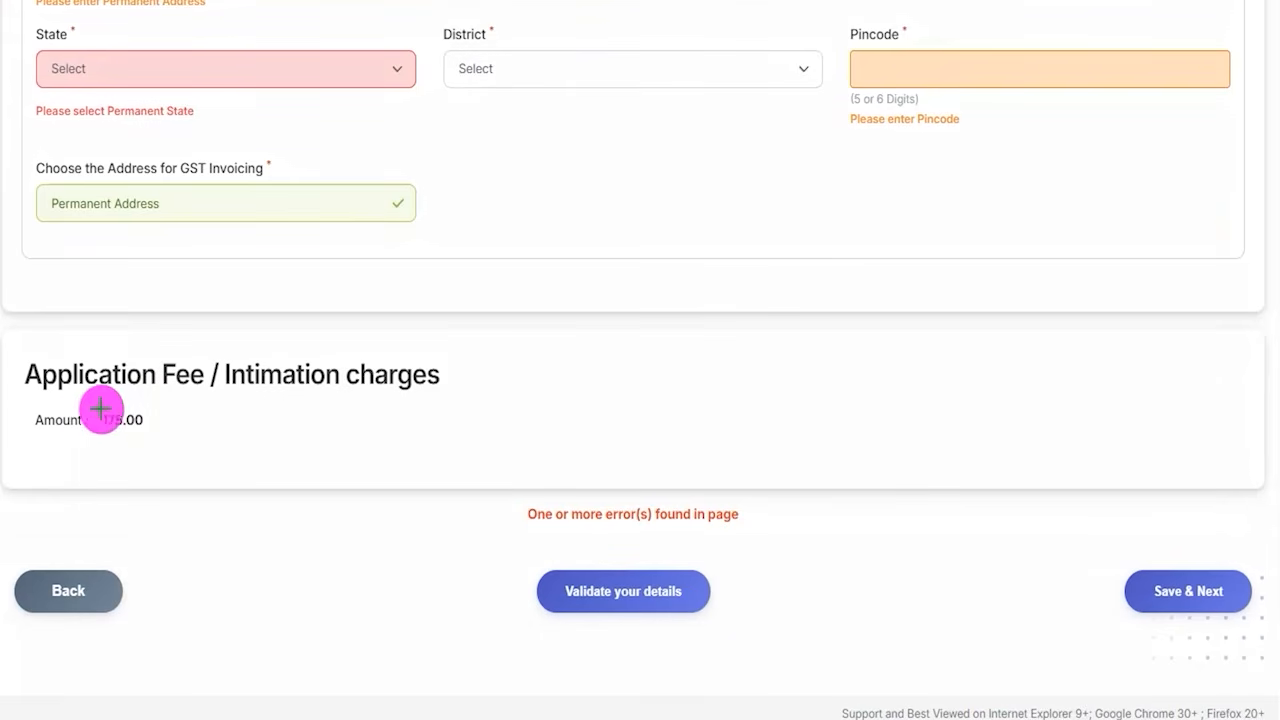
pyautogui.moveTo(82, 397); pyautogui.dragTo(173, 449)
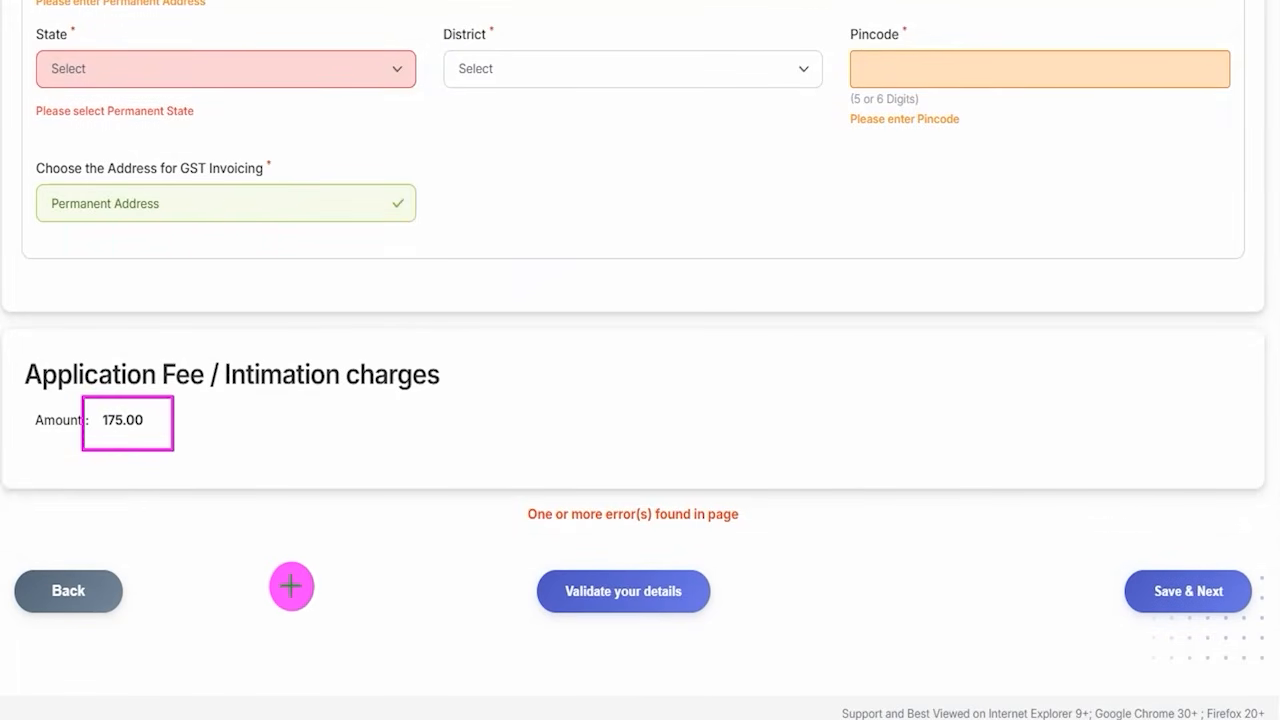
pyautogui.moveTo(289, 586); pyautogui.dragTo(531, 595)
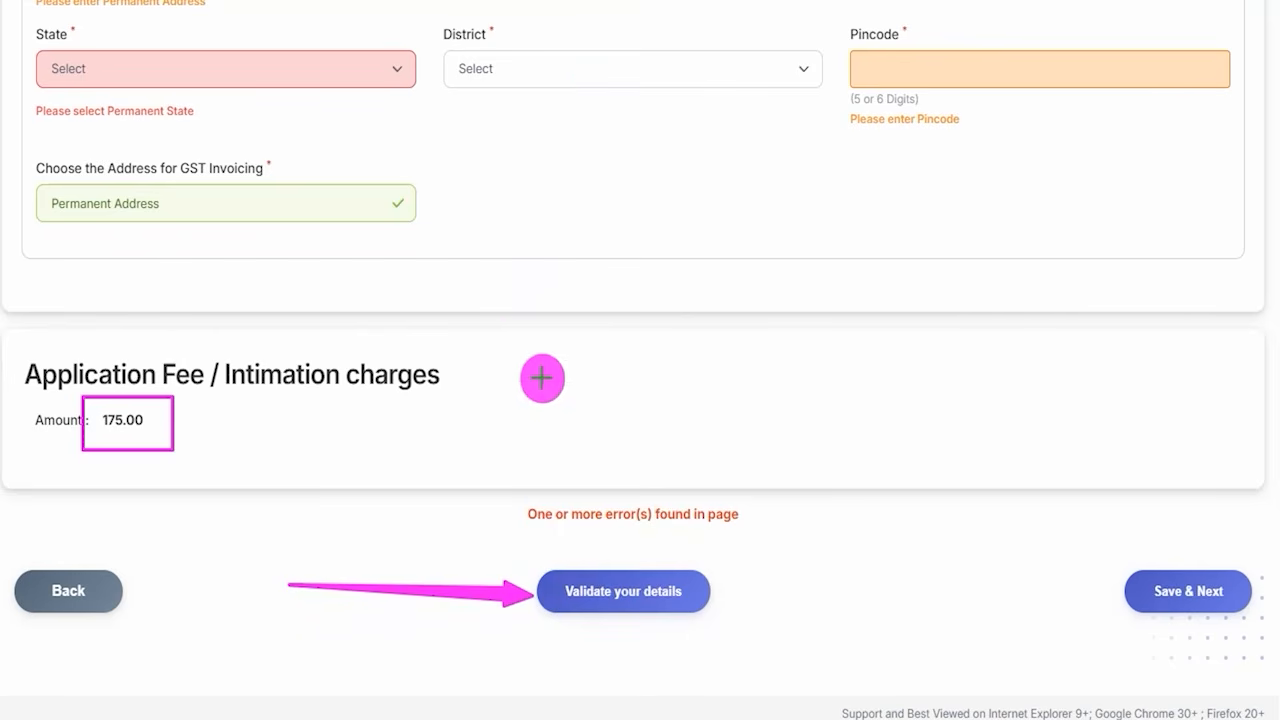
pyautogui.moveTo(1064, 425); pyautogui.dragTo(1133, 557)
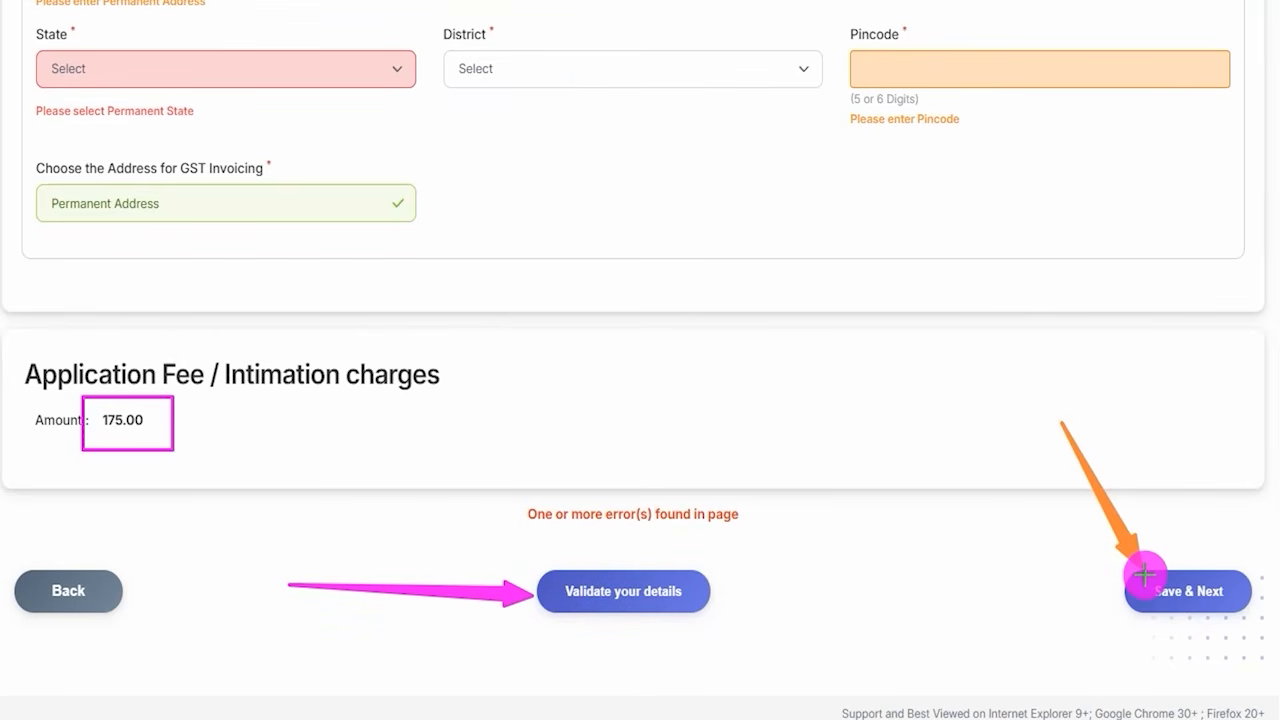
# Save the basic details, continue to Qualification / Experience / Languages, and bring up the educational qualification table.
pyautogui.click(1145, 574)
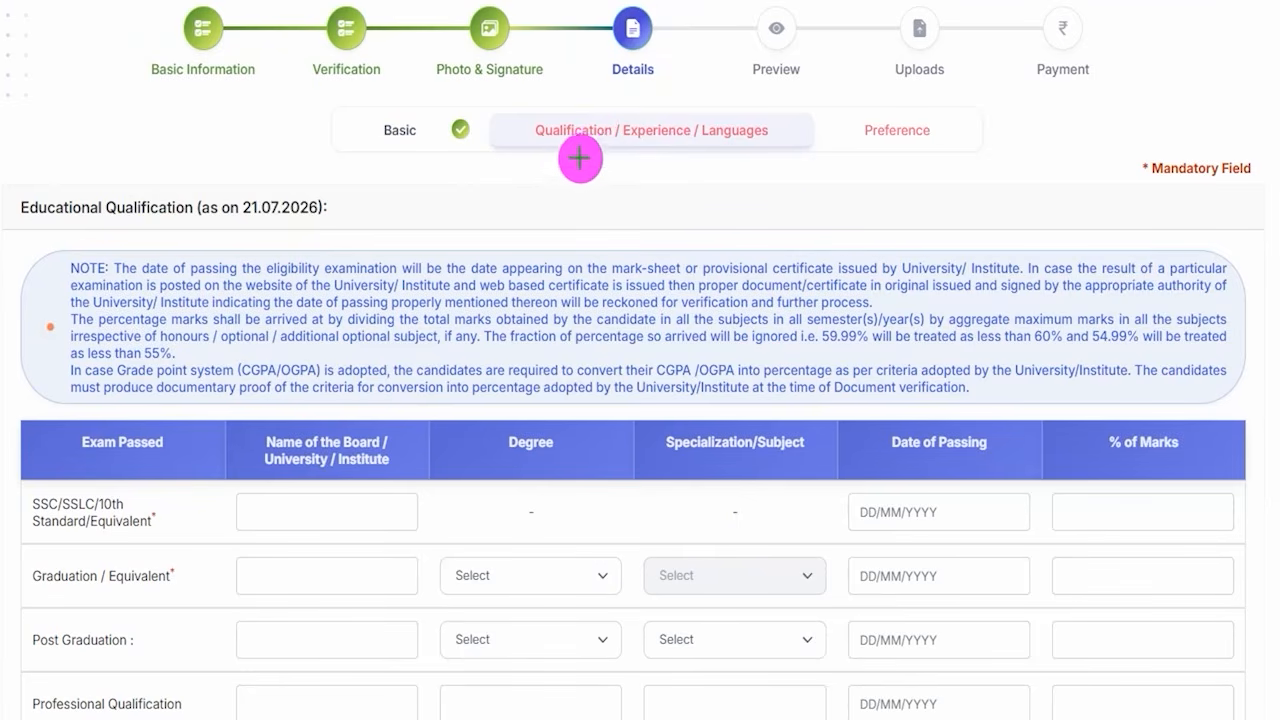
pyautogui.moveTo(575, 164); pyautogui.dragTo(615, 123)
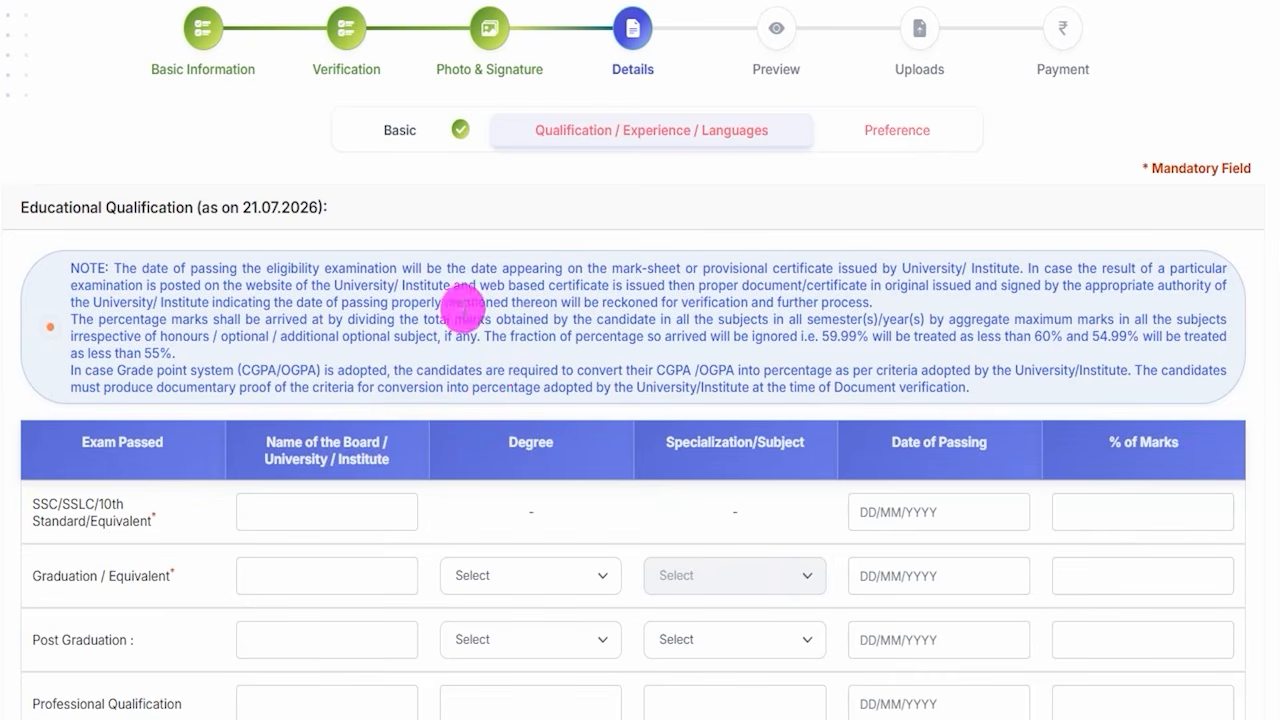
pyautogui.scroll(-2, 430, 502)
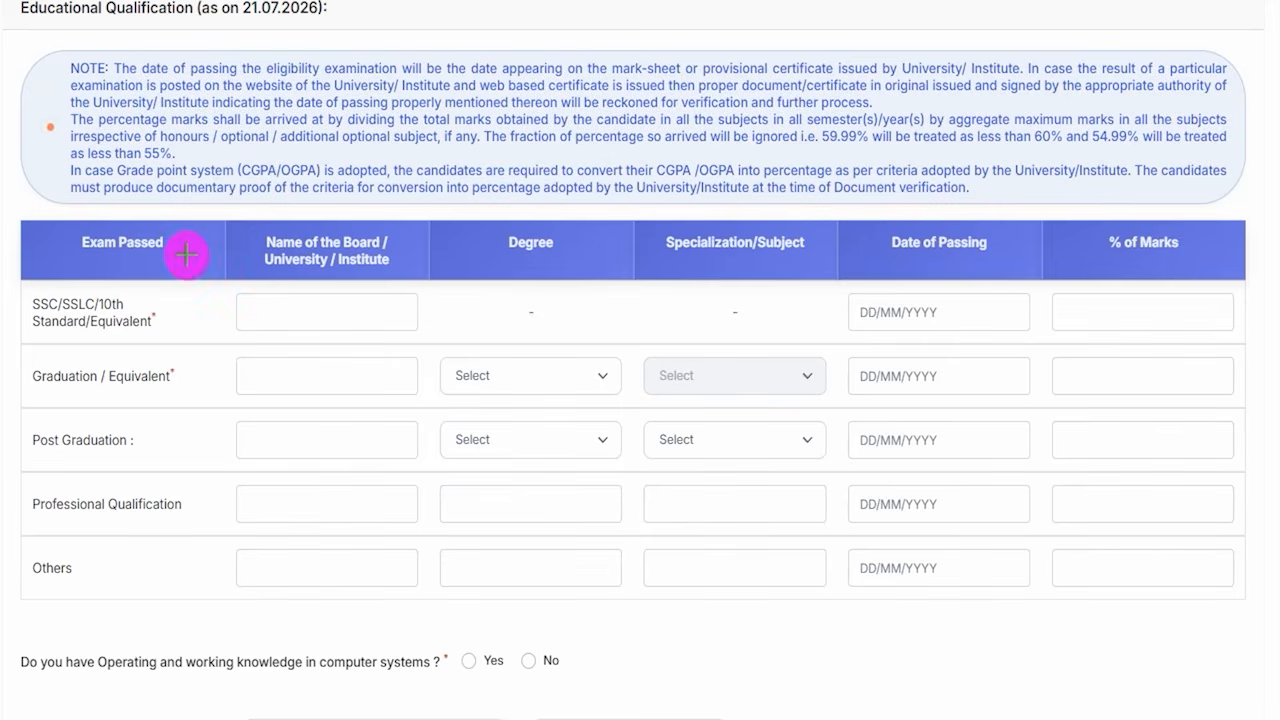
# Tick the SSC/SSLC/10th row, enter CBSE as its board and 90.00 as its percentage of marks.
pyautogui.moveTo(149, 303); pyautogui.dragTo(183, 262)
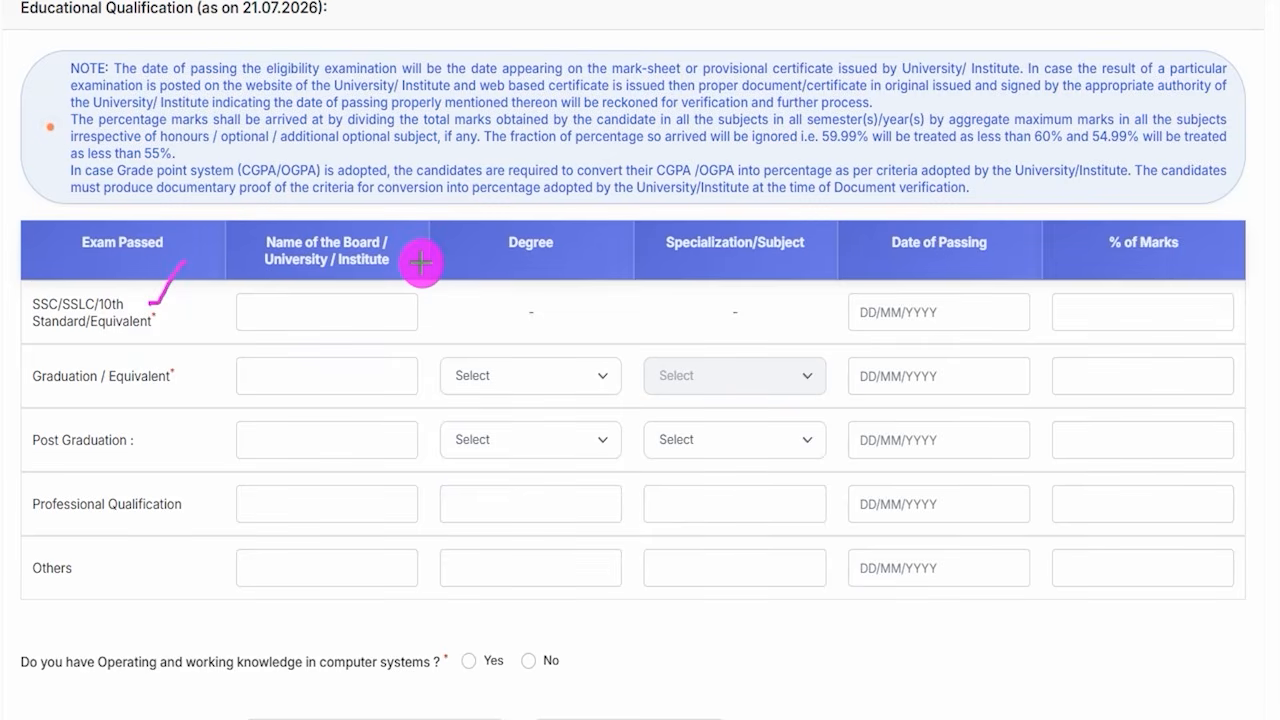
pyautogui.click(285, 316)
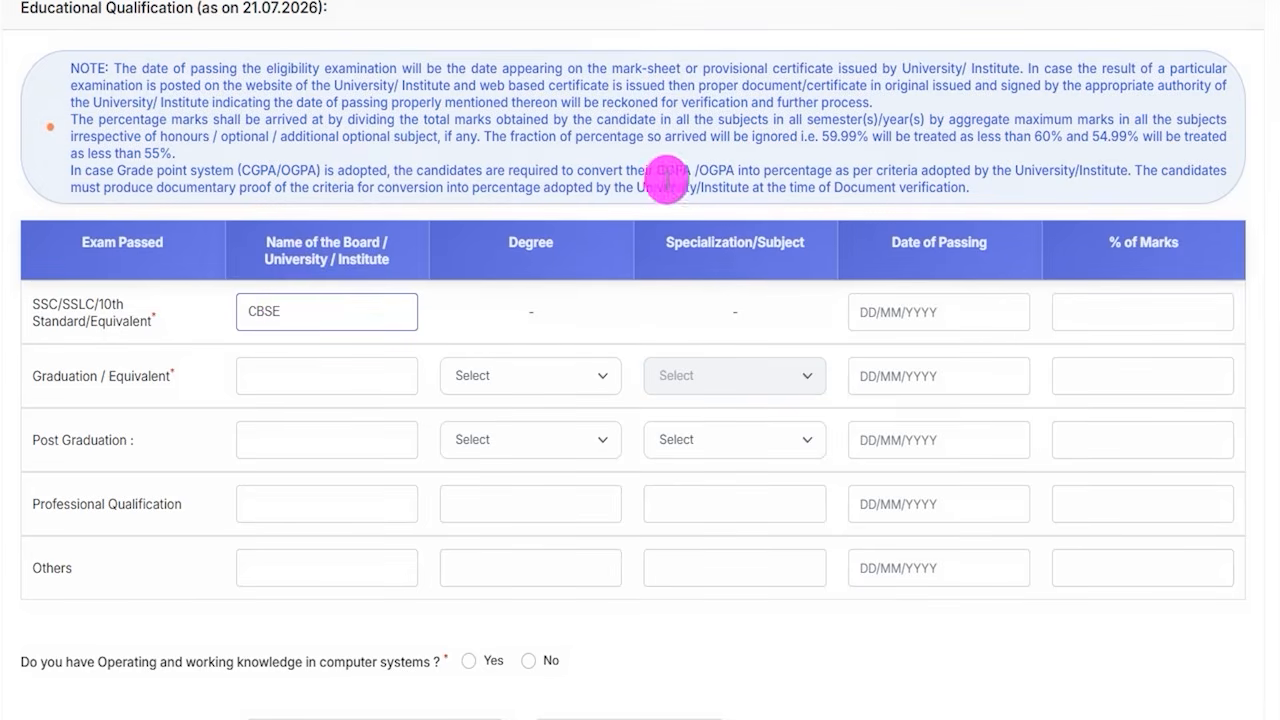
pyautogui.click(916, 312)
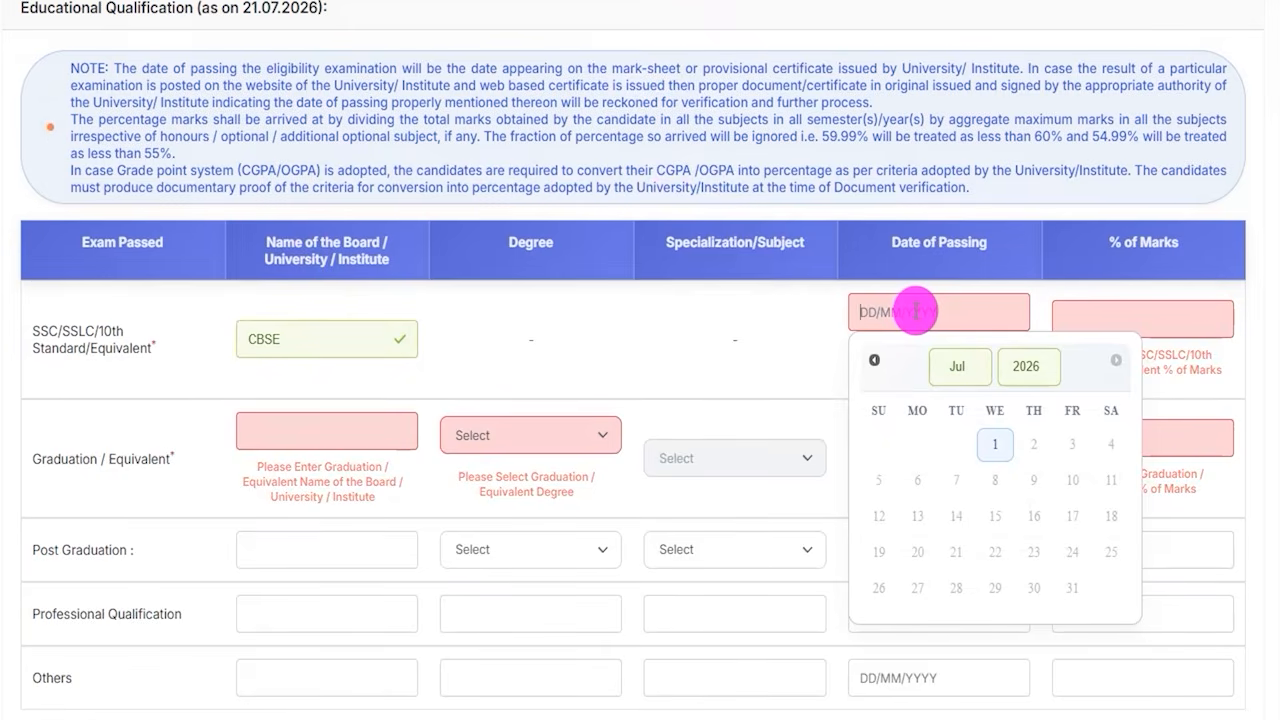
pyautogui.click(1106, 320)
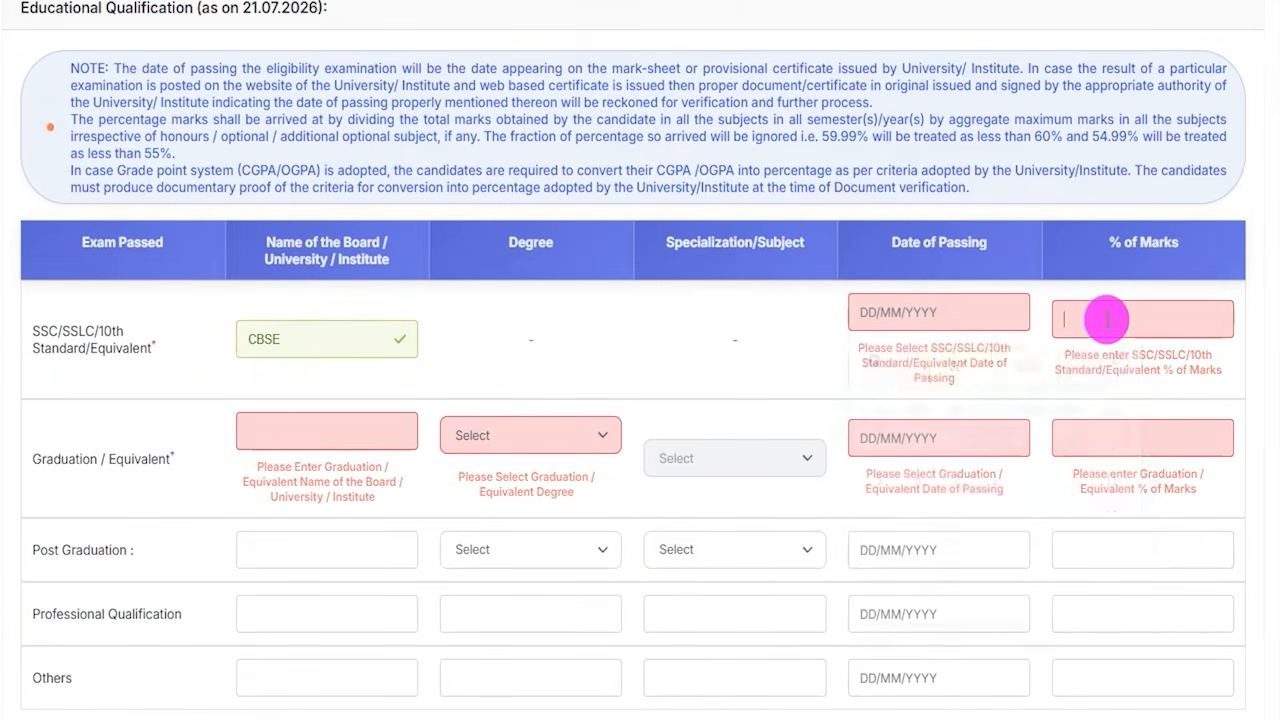
pyautogui.write('90.00')
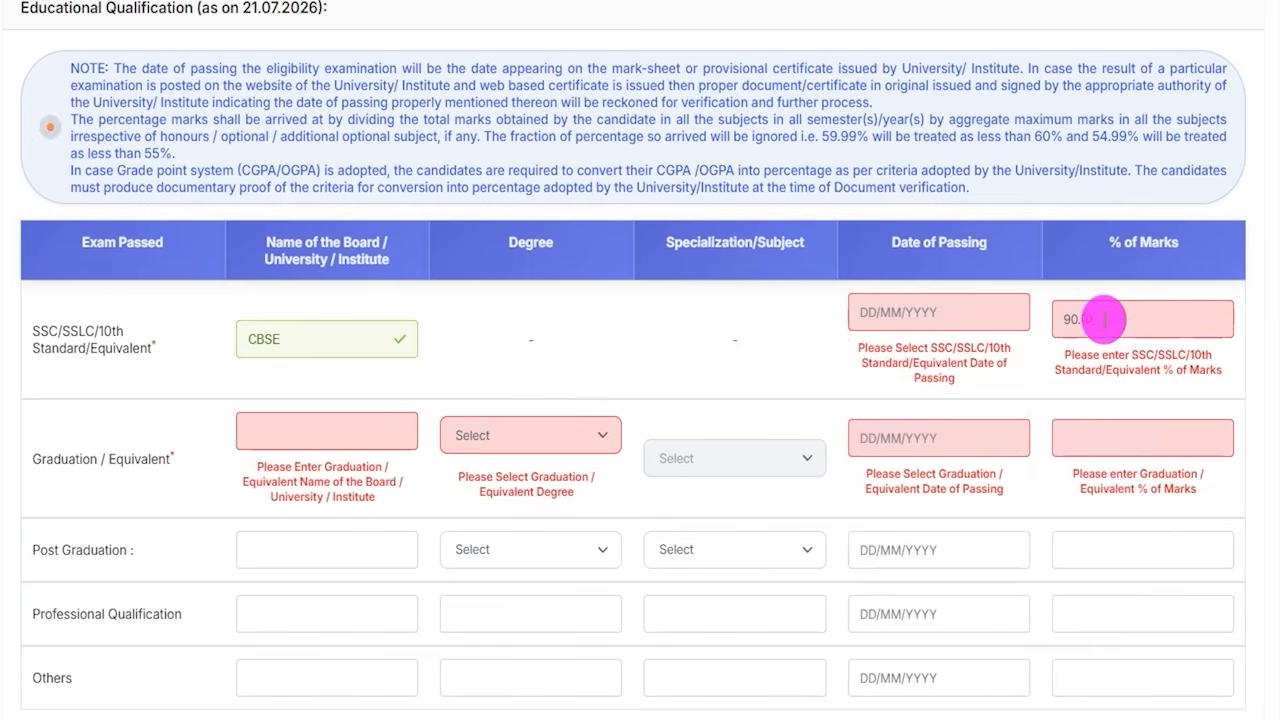
pyautogui.click(118, 460)
# In the Graduation row, enter CCS as the university, with Bachelor of Arts (B.A.) as the degree and Hindi as the subject.
pyautogui.scroll(-2, 132, 425)
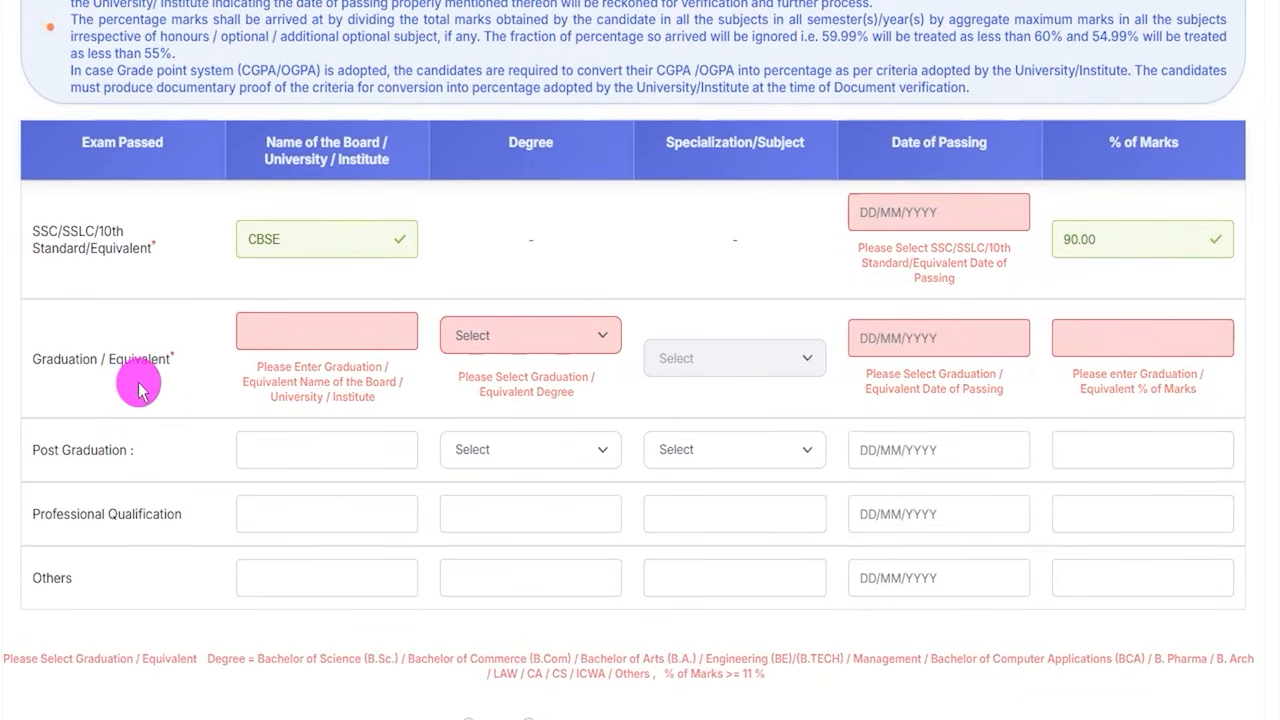
pyautogui.click(310, 336)
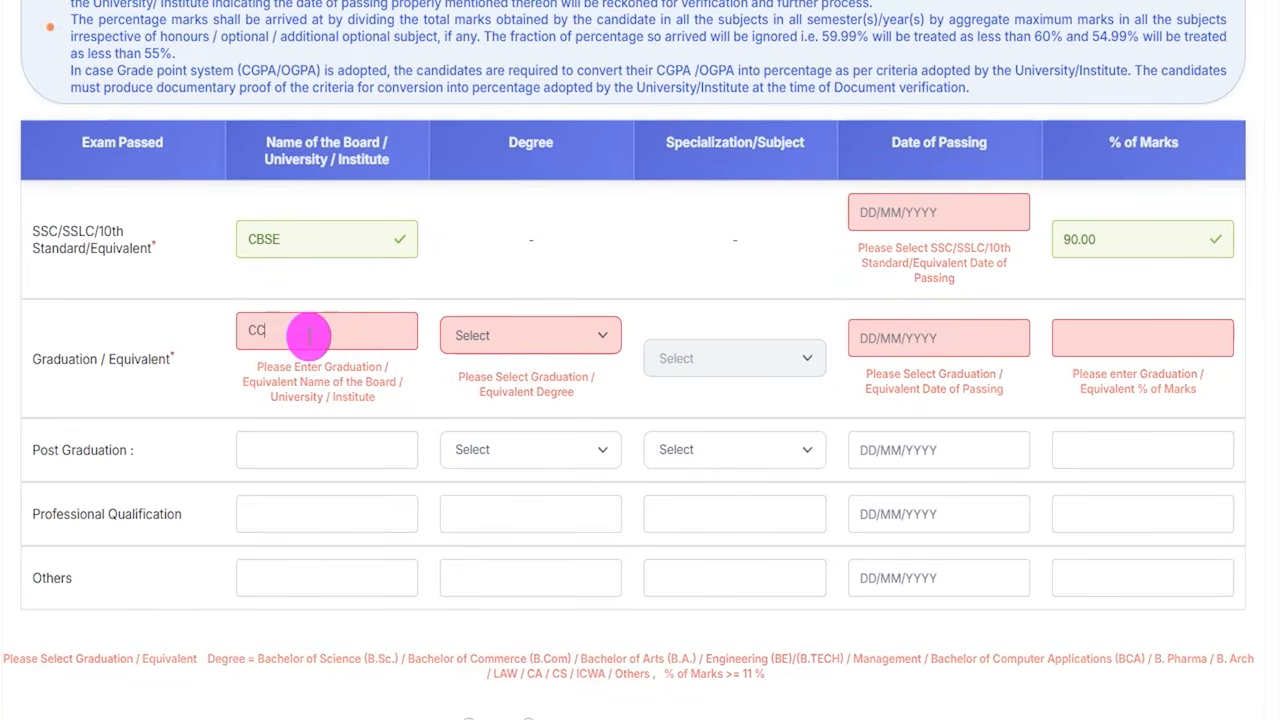
pyautogui.write('S')
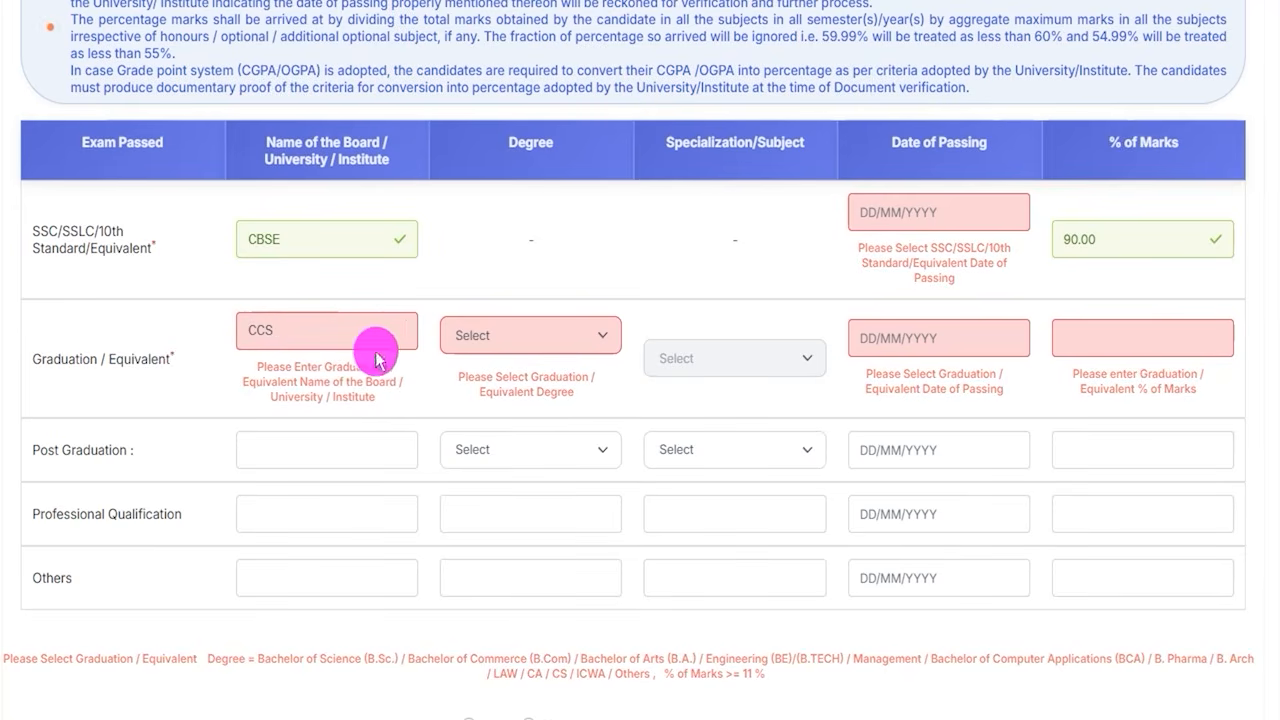
pyautogui.click(517, 335)
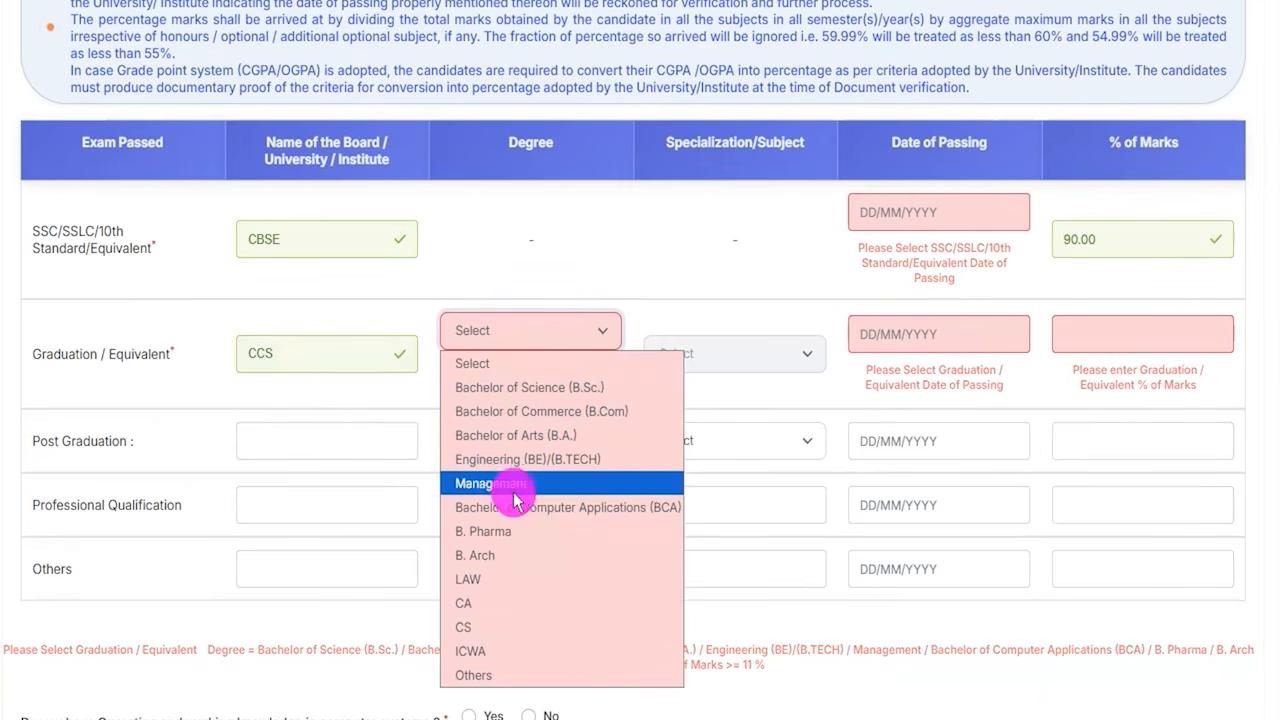
pyautogui.click(562, 436)
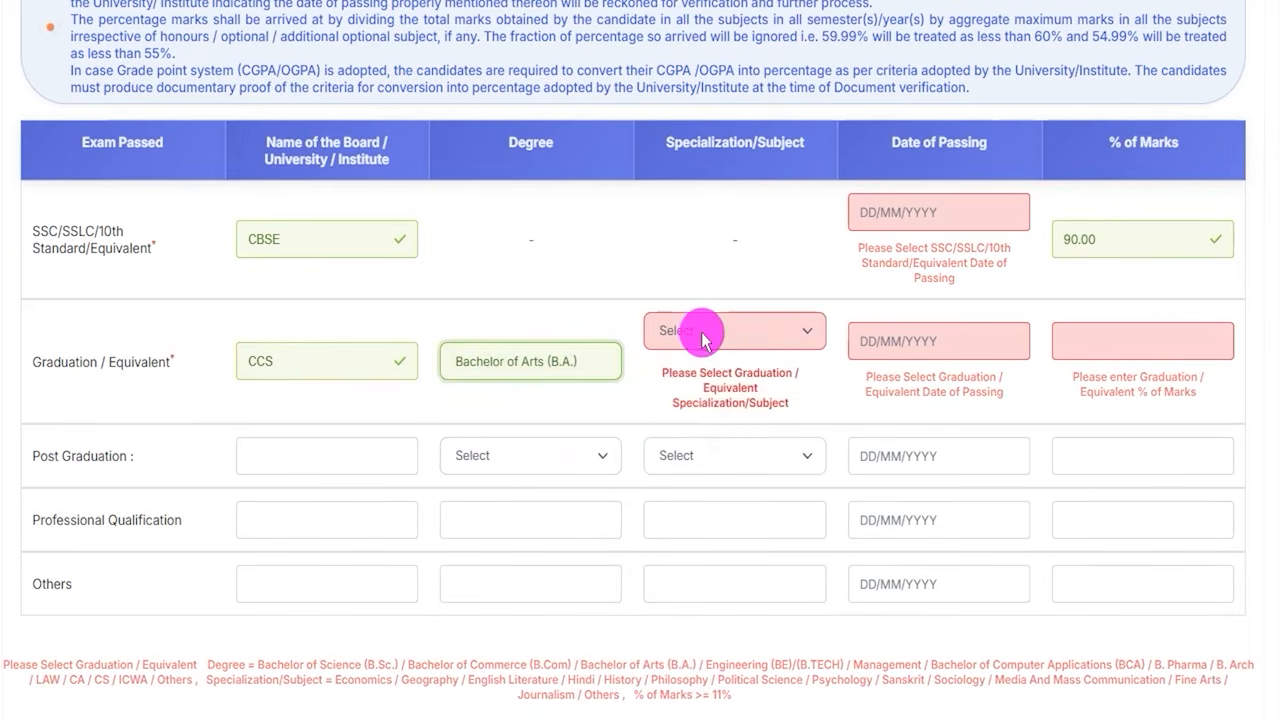
pyautogui.click(704, 333)
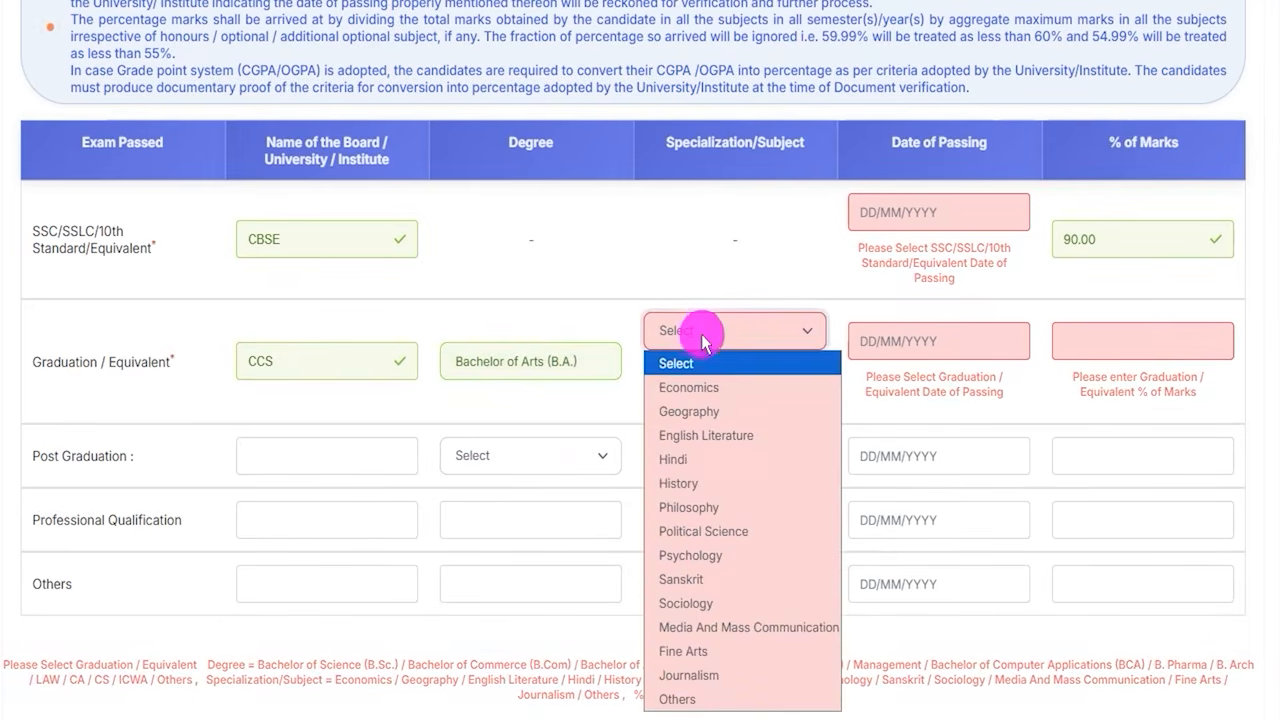
pyautogui.click(683, 463)
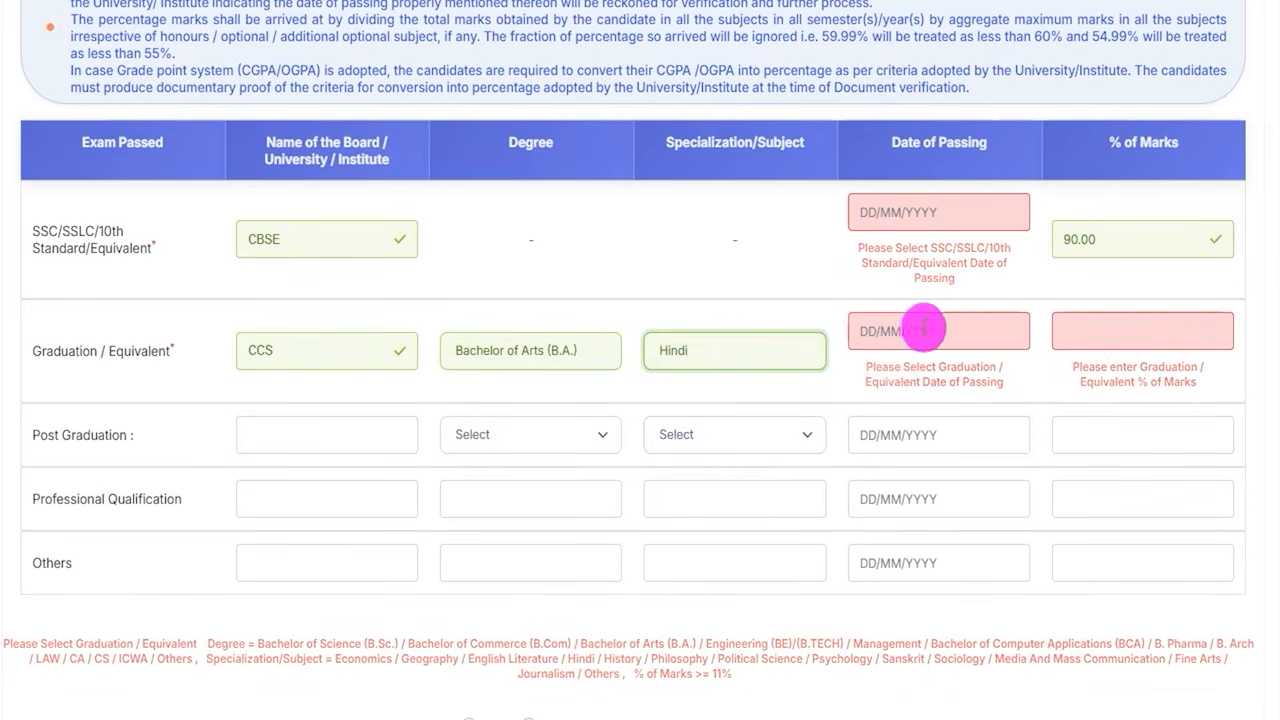
# View the Graduation date-of-passing calendar, enter 80.00 as the graduation percentage of marks, and acknowledge the percentage notice.
pyautogui.click(923, 330)
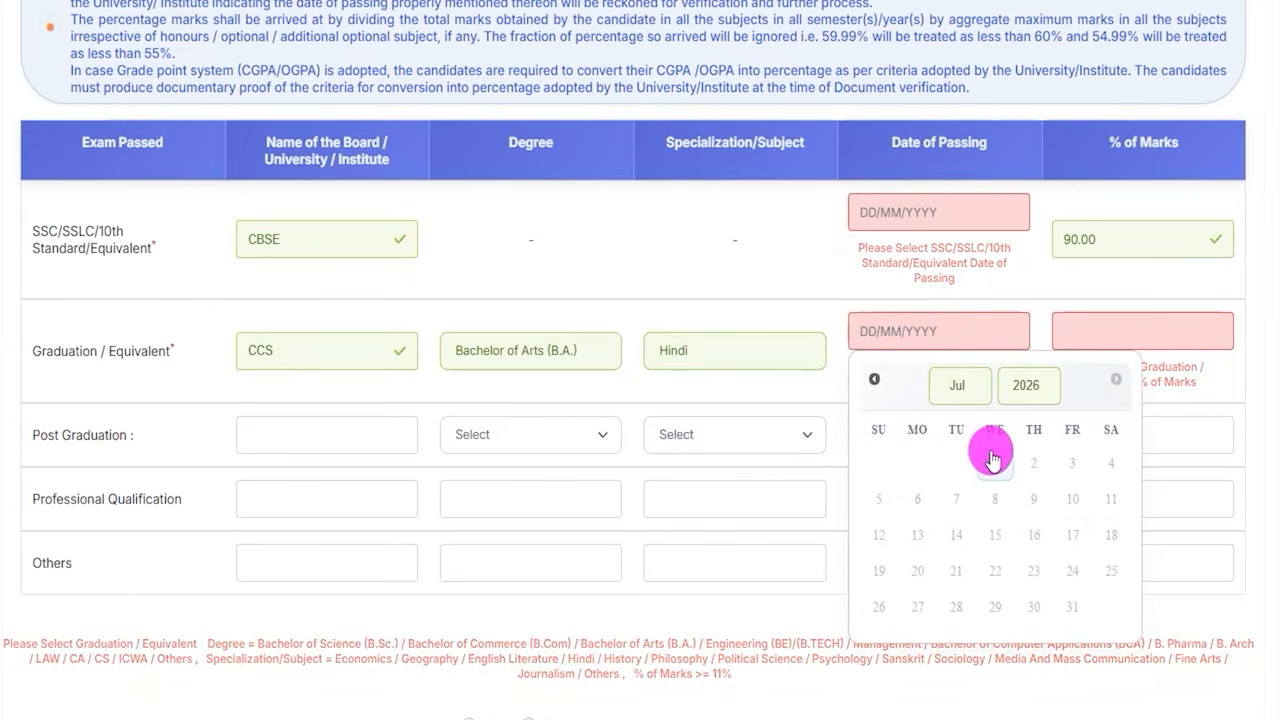
pyautogui.click(1087, 330)
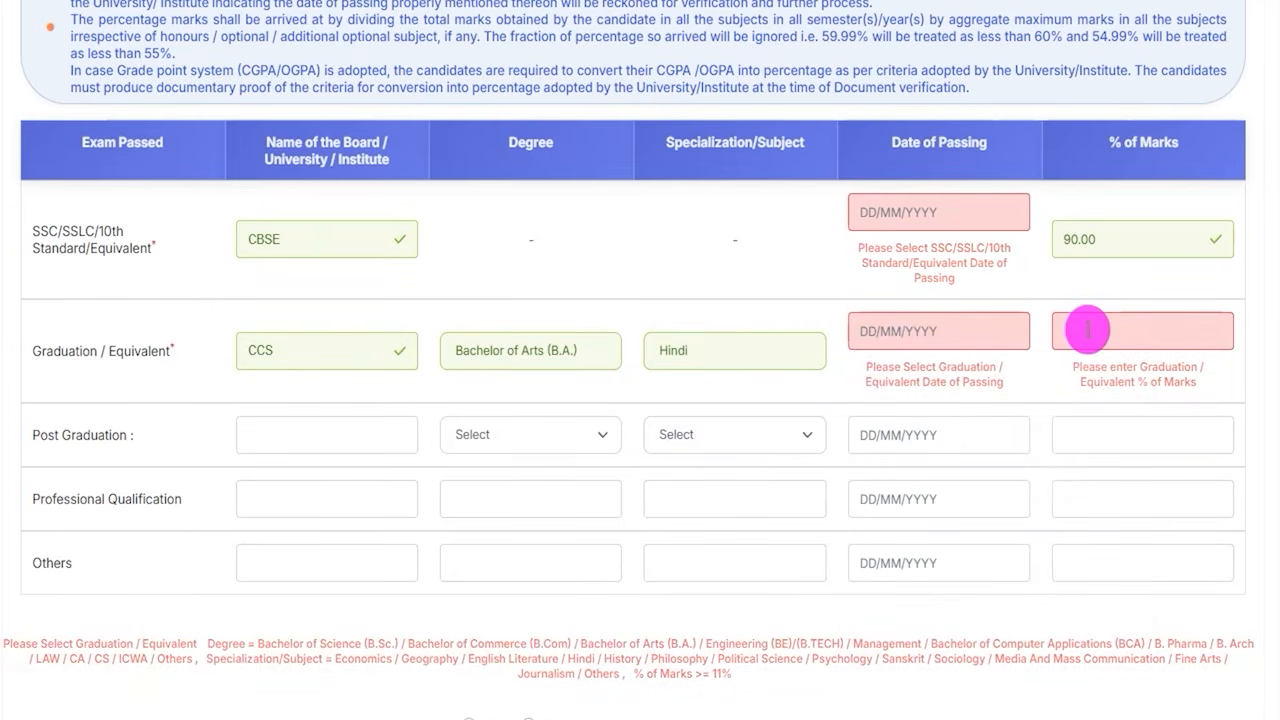
pyautogui.write('80.00')
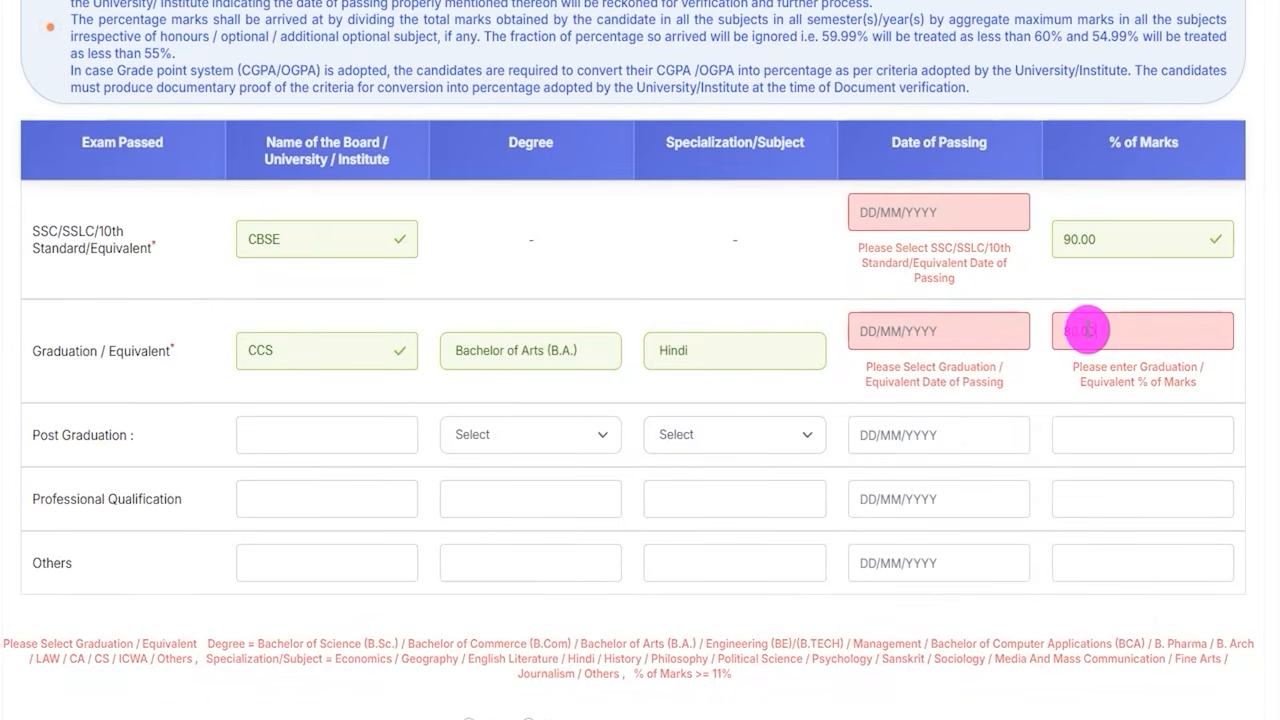
pyautogui.click(1053, 377)
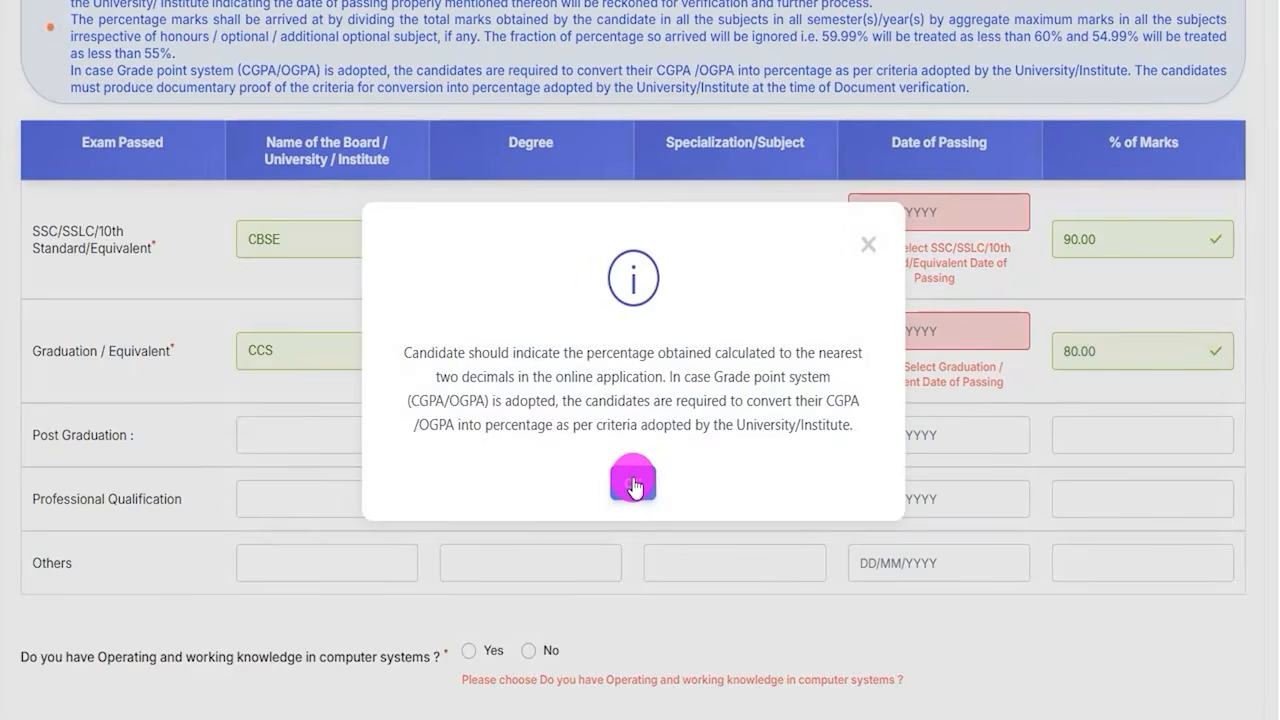
pyautogui.click(633, 467)
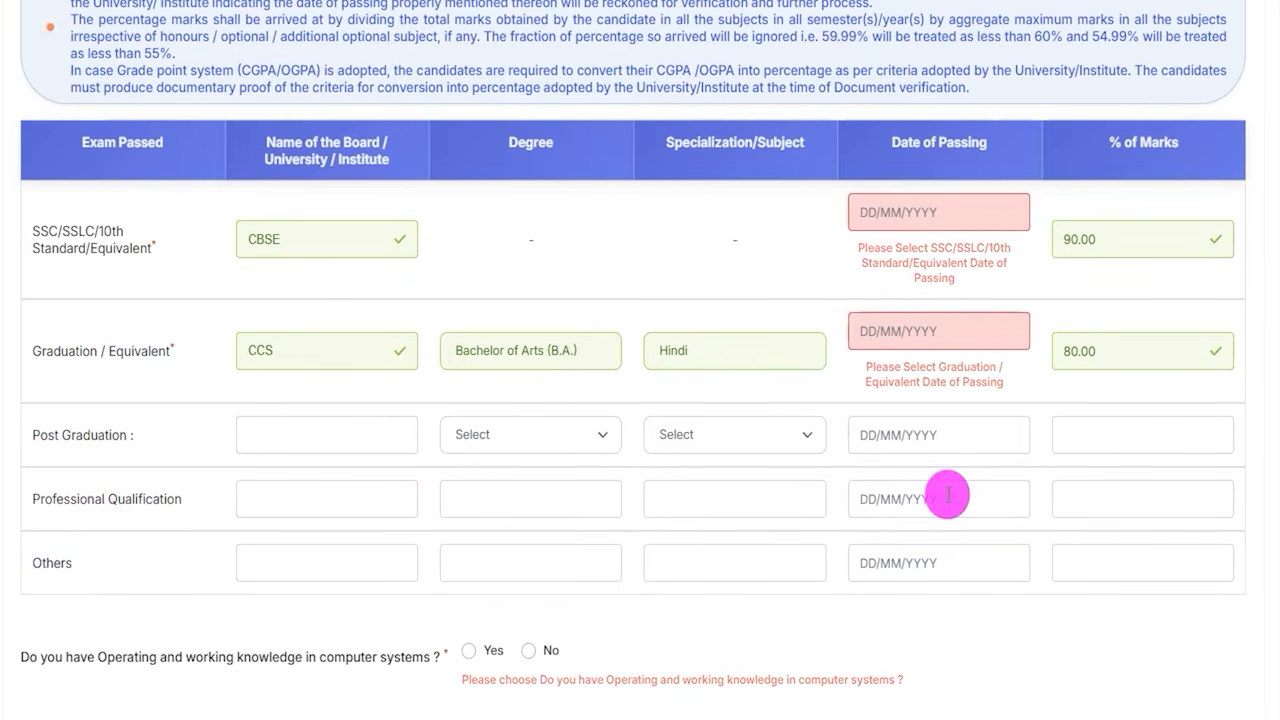
# Answer Yes to the computer systems knowledge question and choose Degree in as the computer knowledge detail.
pyautogui.scroll(-3, 371, 589)
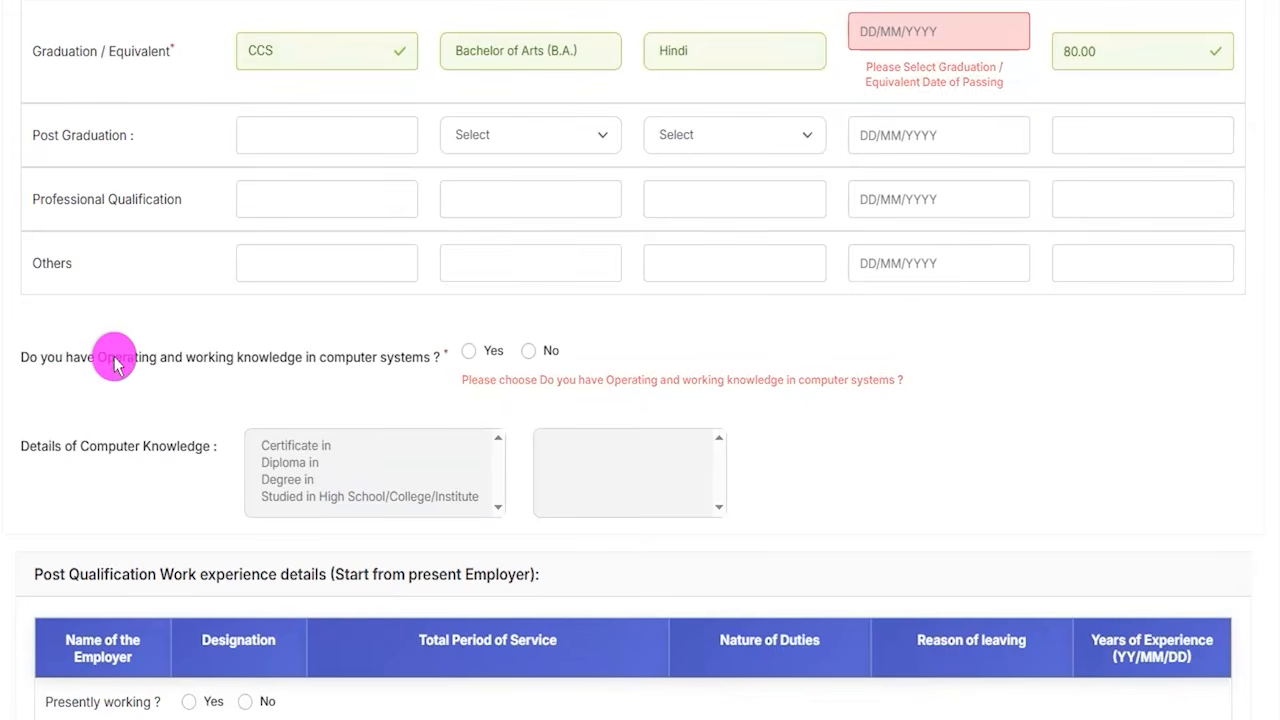
pyautogui.click(470, 352)
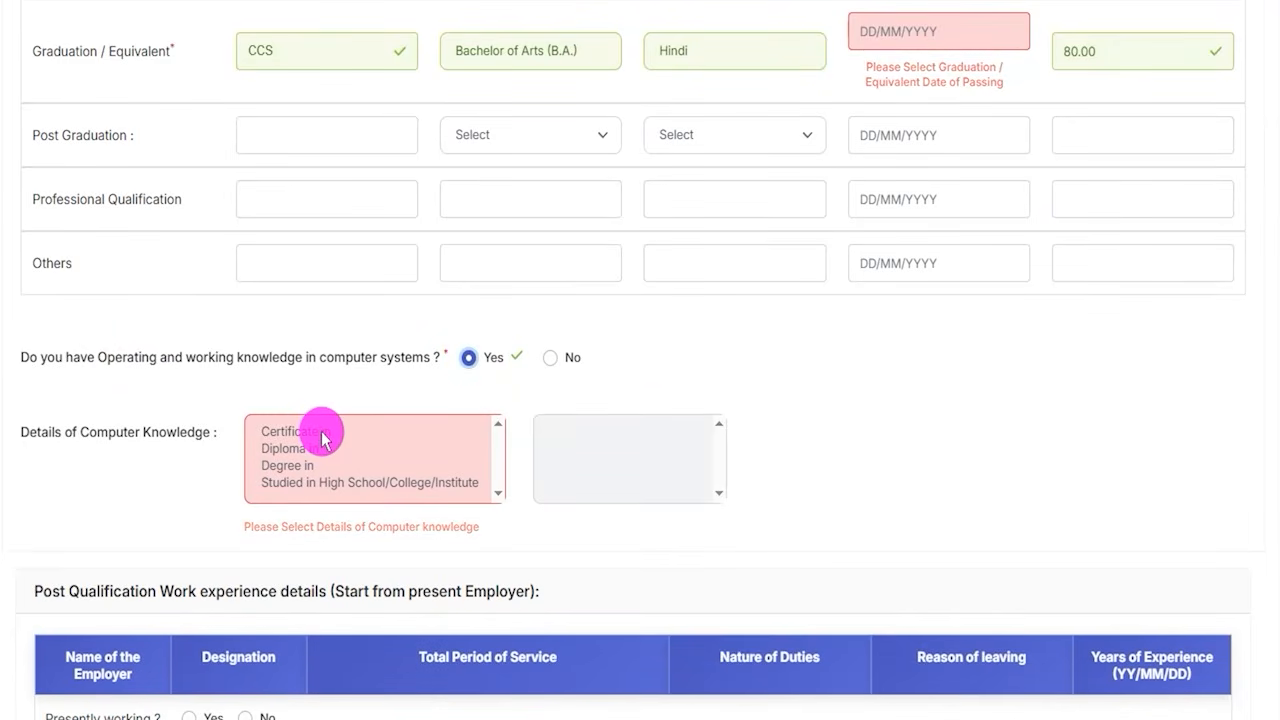
pyautogui.click(321, 433)
pyautogui.click(300, 448)
pyautogui.click(302, 465)
pyautogui.click(302, 465)
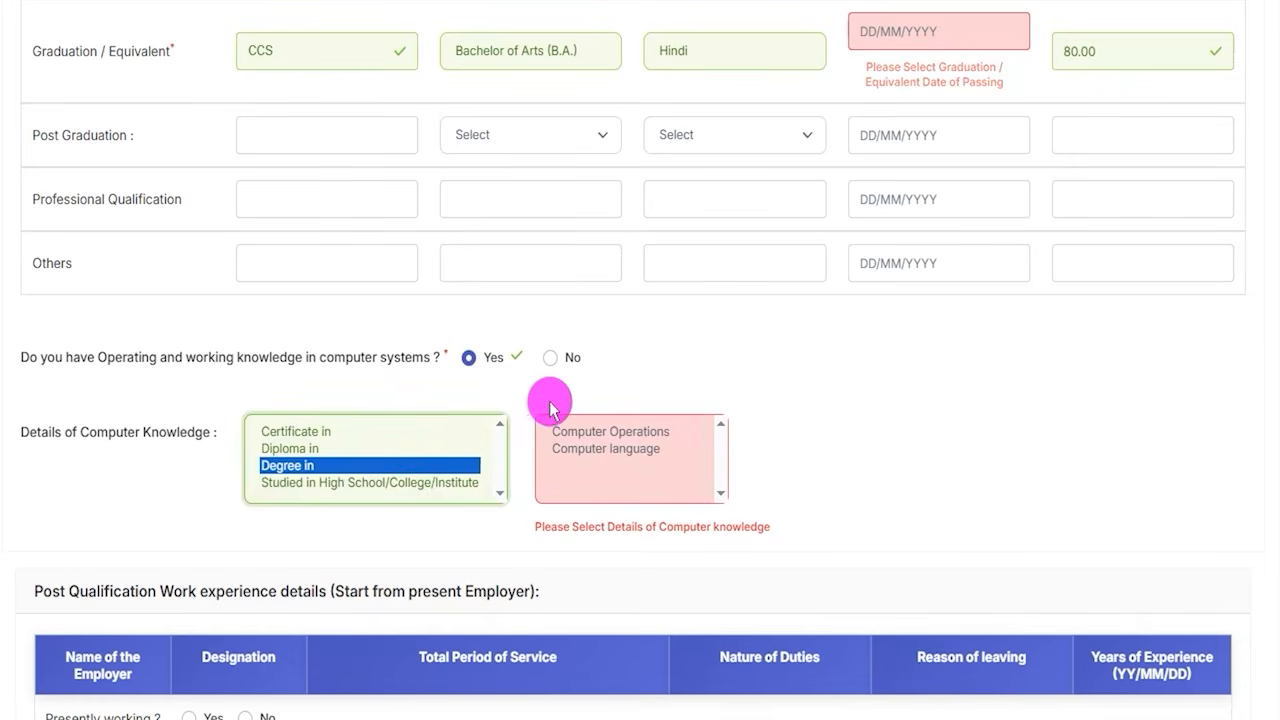
# Set the answer about operating and working knowledge in computer systems to No.
pyautogui.click(470, 358)
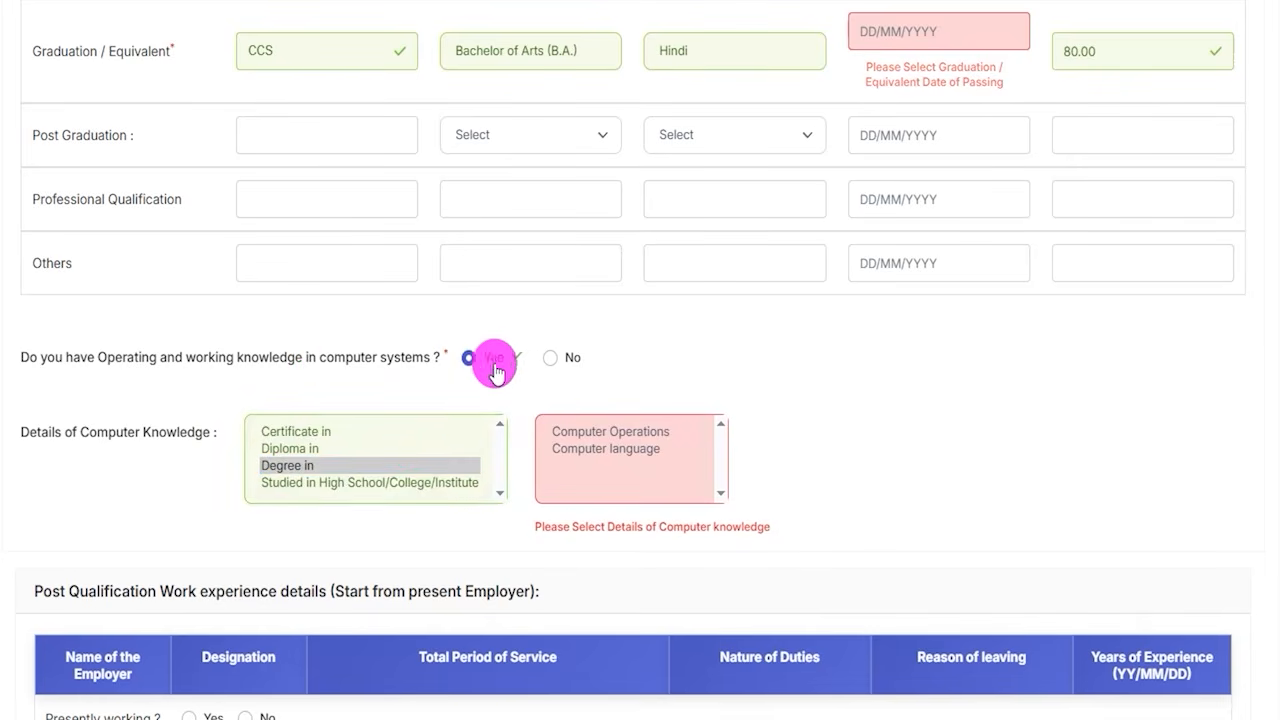
pyautogui.click(550, 358)
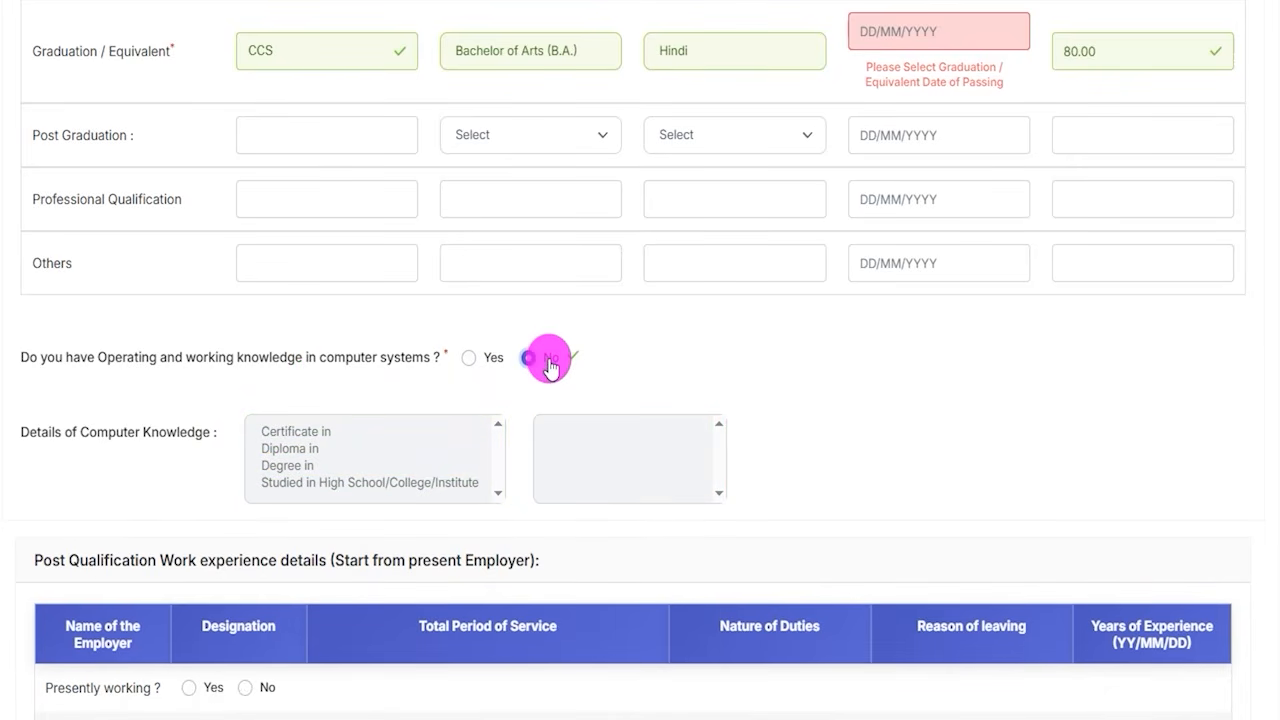
# Draw a box around the work experience entries, and tick the Presently working options and the employer name and designation fields.
pyautogui.scroll(-3, 463, 447)
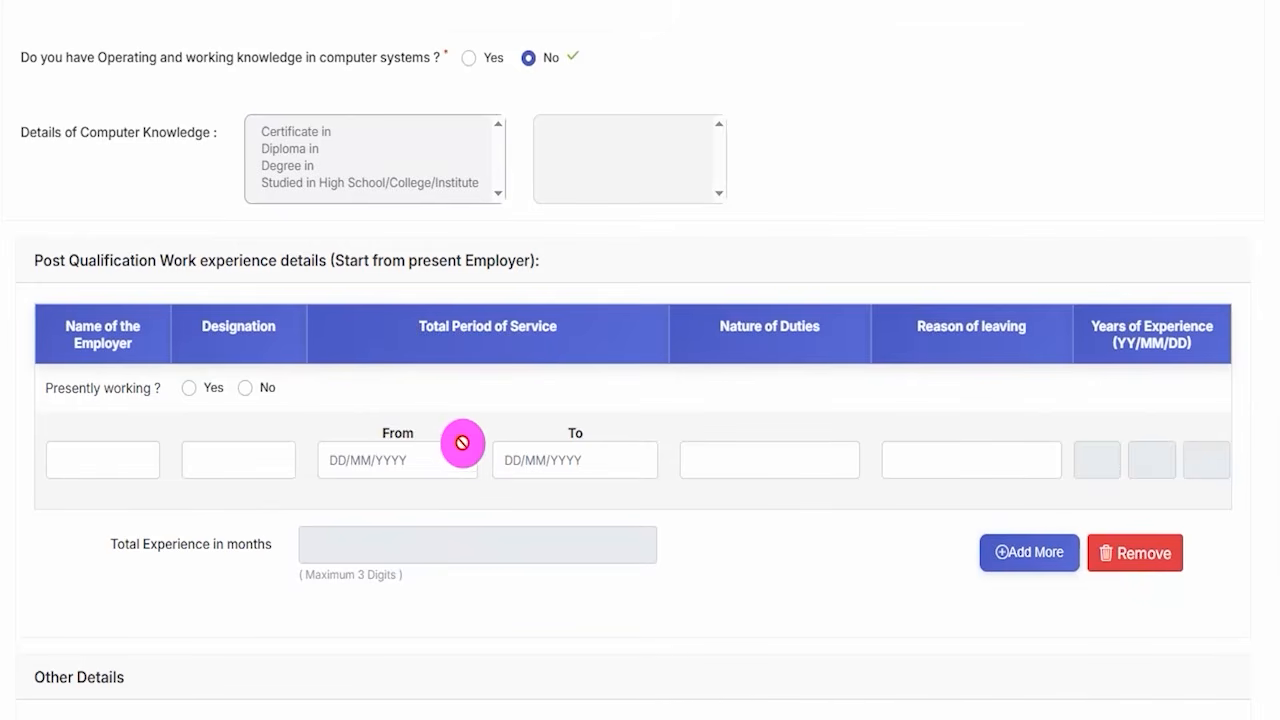
pyautogui.scroll(-1, 238, 285)
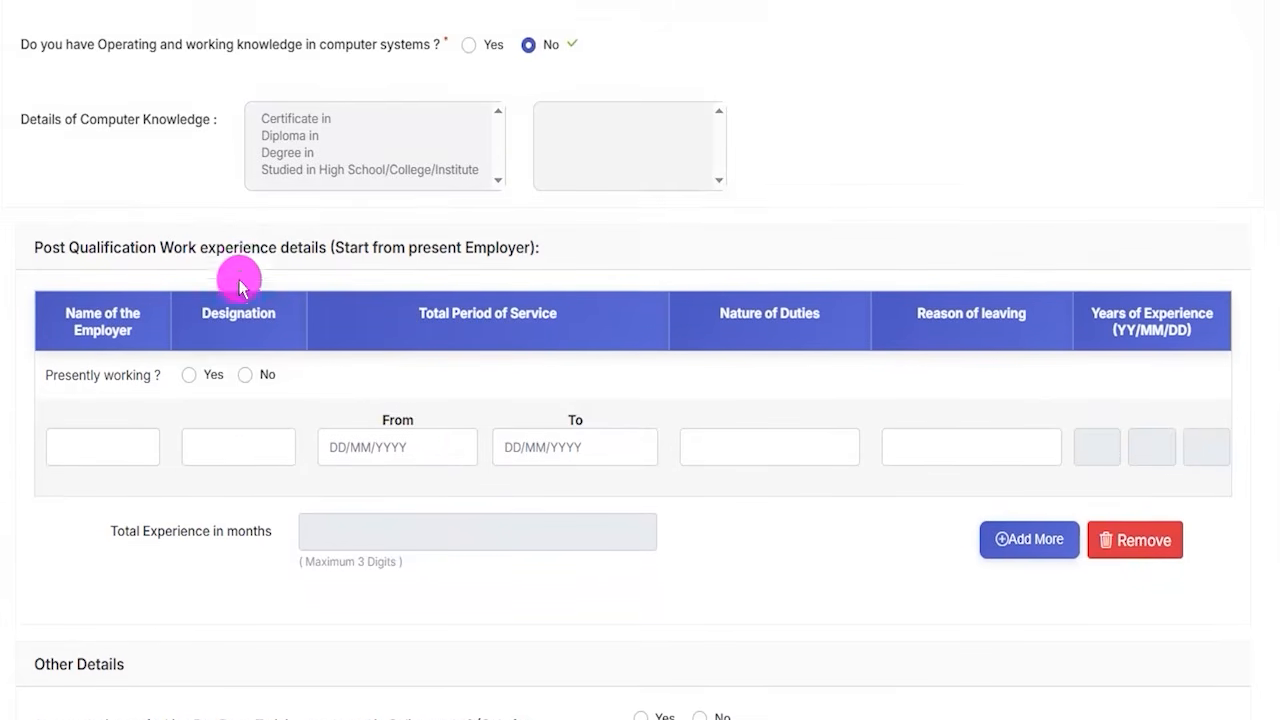
pyautogui.scroll(-2, 240, 287)
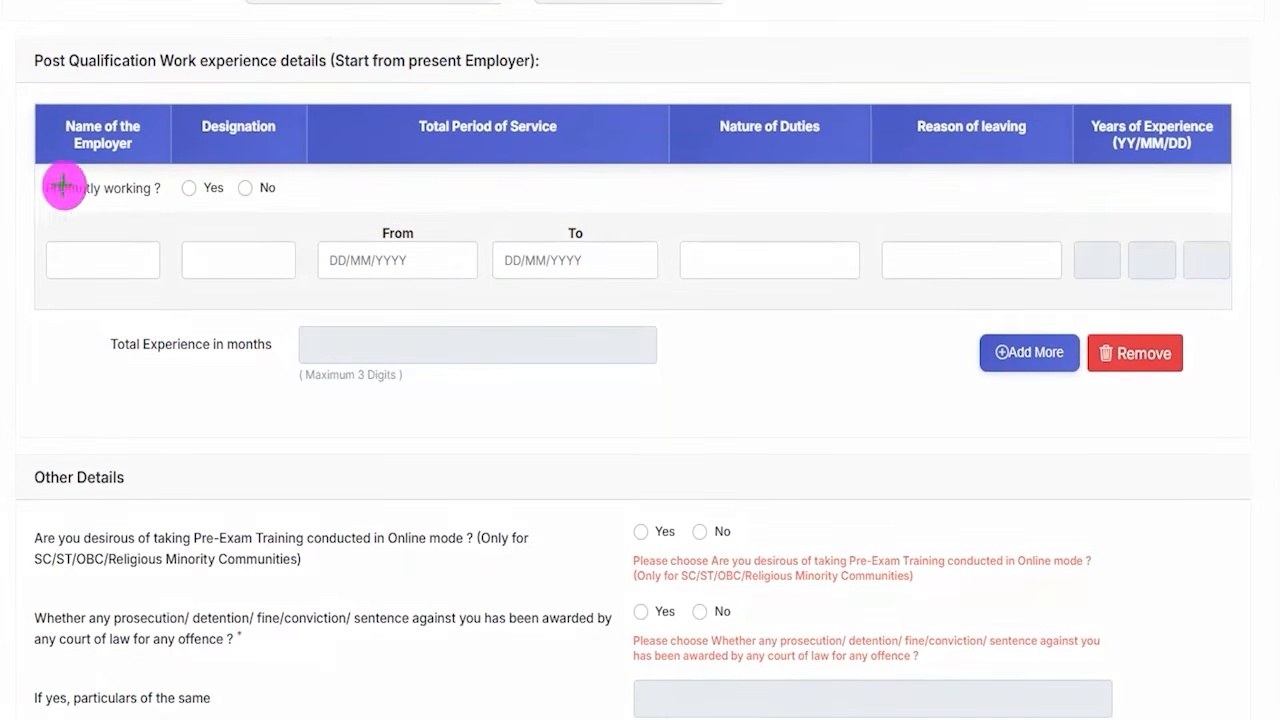
pyautogui.moveTo(20, 163)
pyautogui.mouseDown()
pyautogui.moveTo(1205, 264)
pyautogui.moveTo(1246, 314)
pyautogui.moveTo(1247, 350)
pyautogui.mouseUp()
pyautogui.moveTo(1244, 383); pyautogui.dragTo(1246, 433)
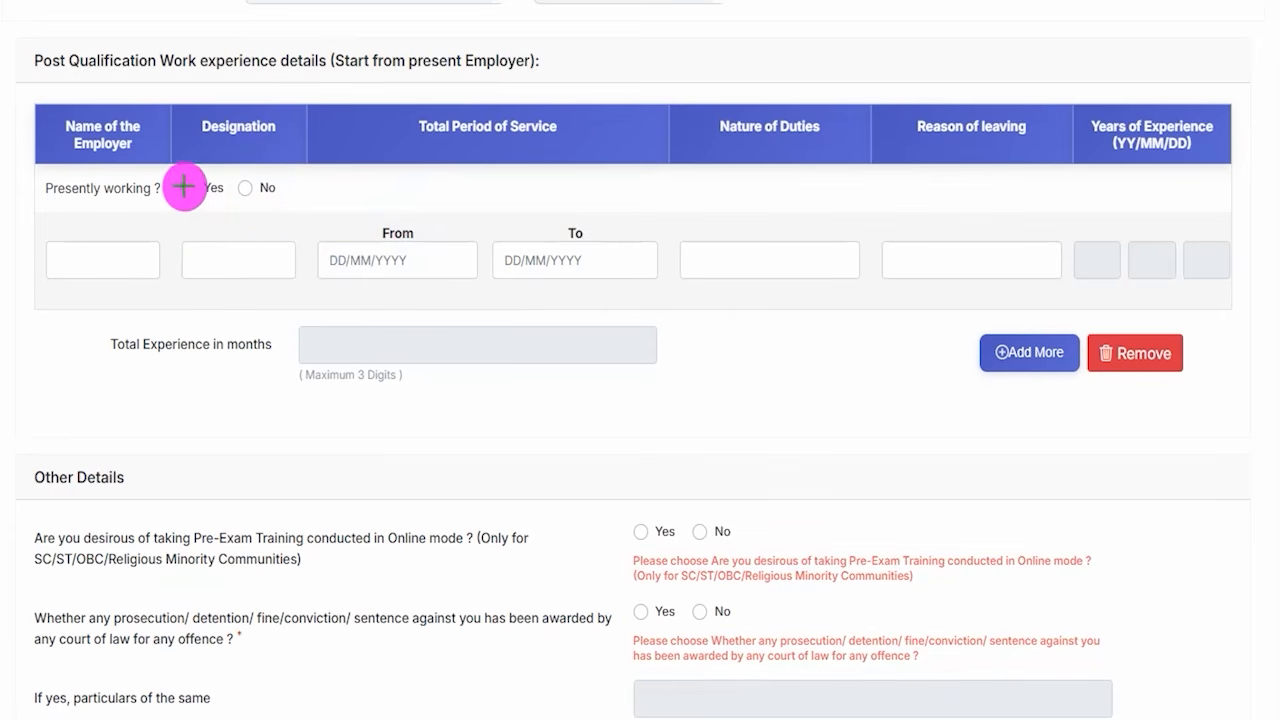
pyautogui.moveTo(242, 186); pyautogui.dragTo(281, 154)
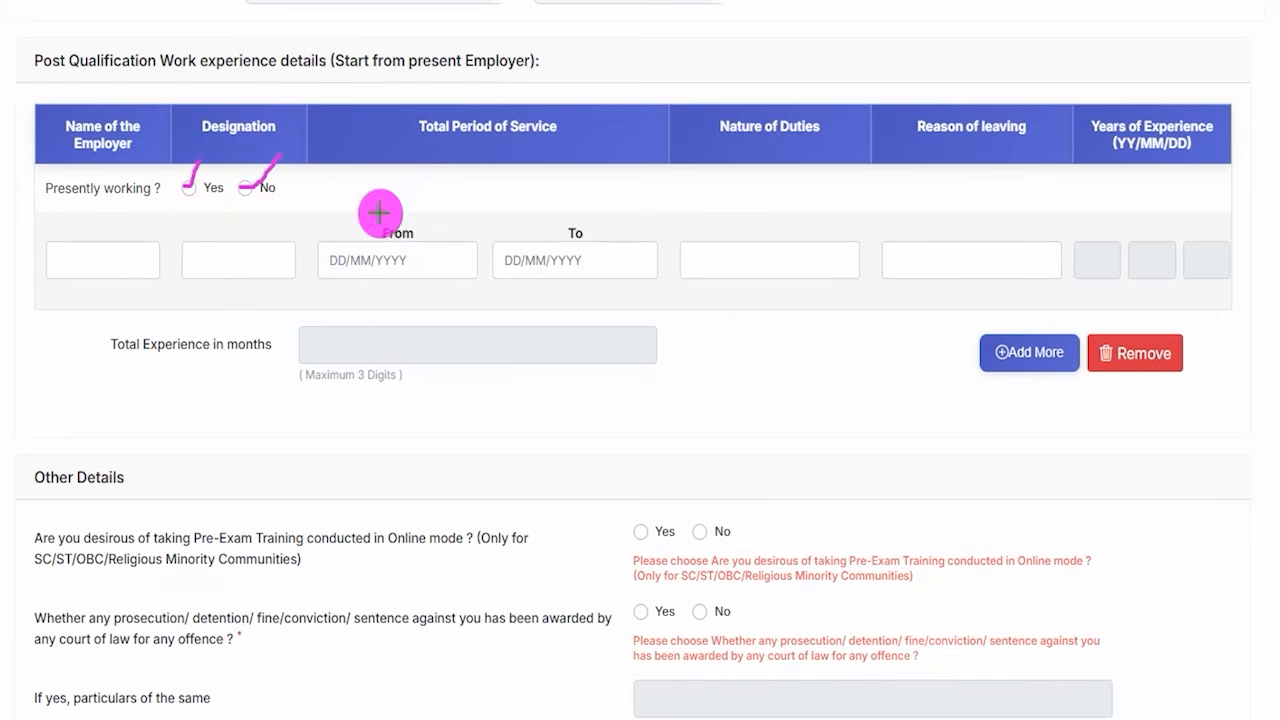
pyautogui.moveTo(83, 252); pyautogui.dragTo(108, 225)
pyautogui.moveTo(230, 262); pyautogui.dragTo(259, 231)
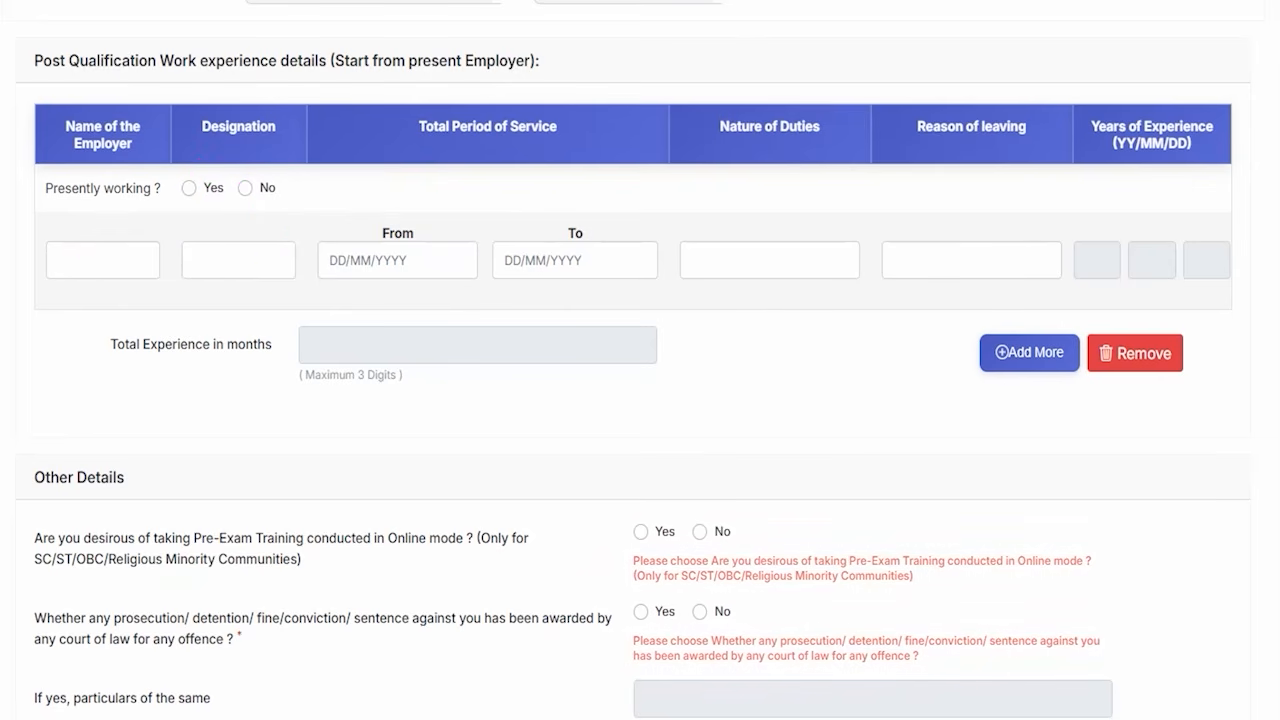
# Show the From and To service period calendars, tick the Nature of Duties field, and clear the mark.
pyautogui.click(392, 264)
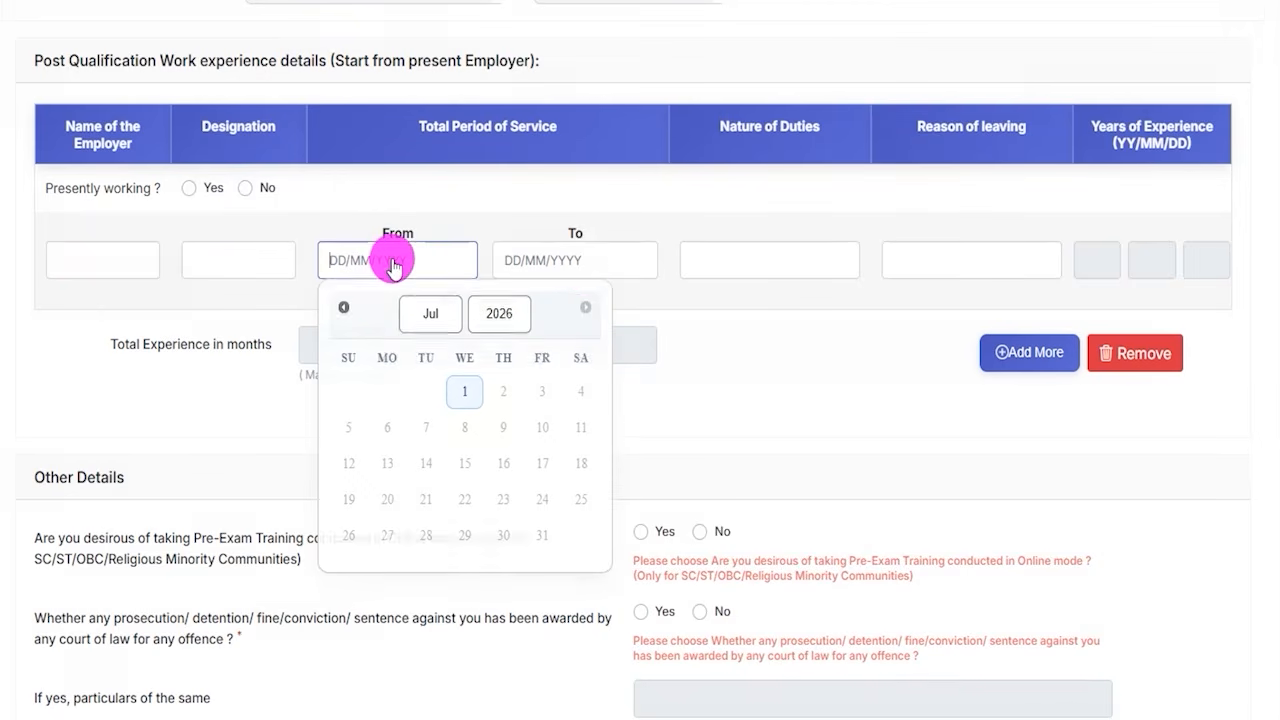
pyautogui.click(578, 266)
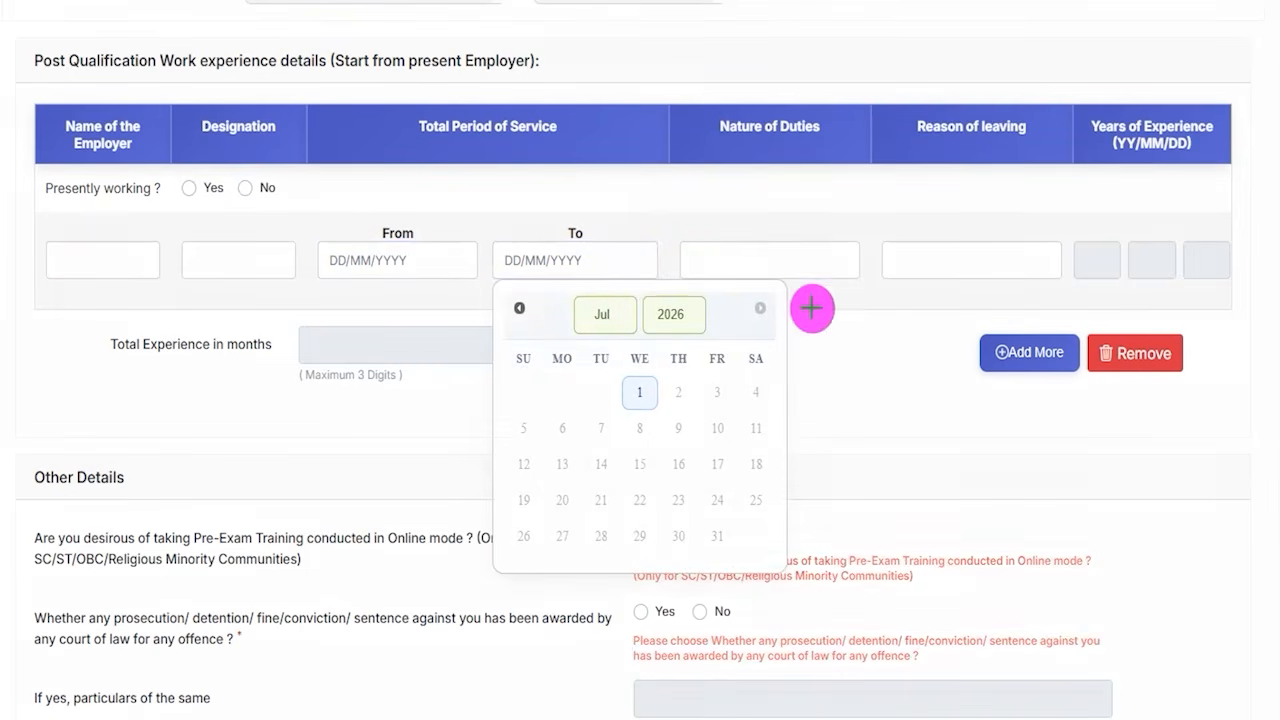
pyautogui.moveTo(774, 258); pyautogui.dragTo(811, 205)
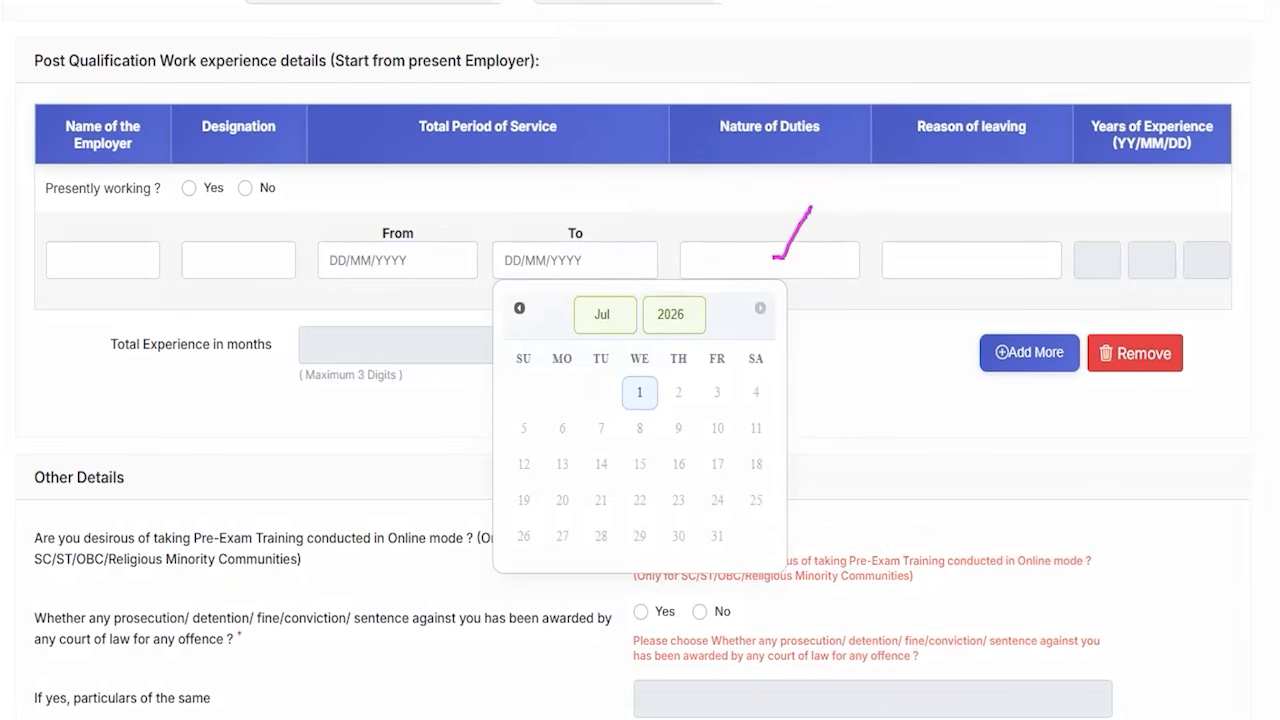
pyautogui.click(930, 183)
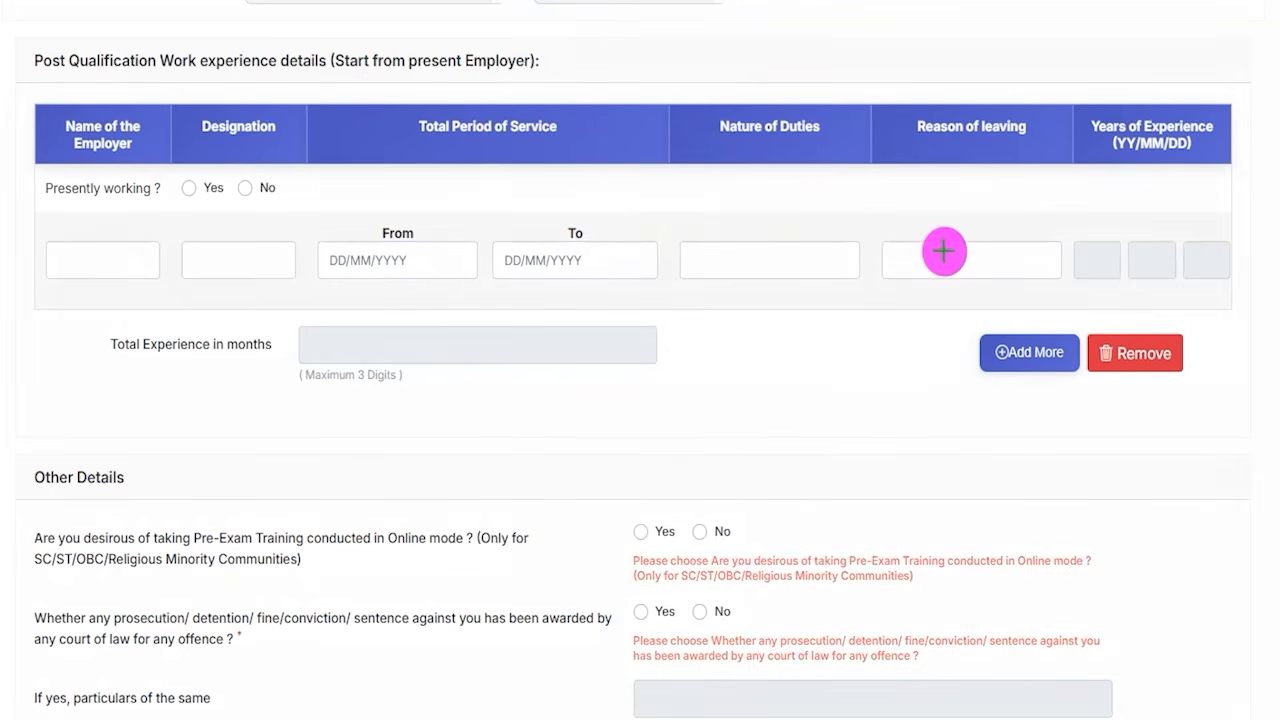
# Tick the Reason of leaving, From and To fields, and underline the Years of Experience and Total Experience in months fields.
pyautogui.moveTo(943, 251); pyautogui.dragTo(987, 196)
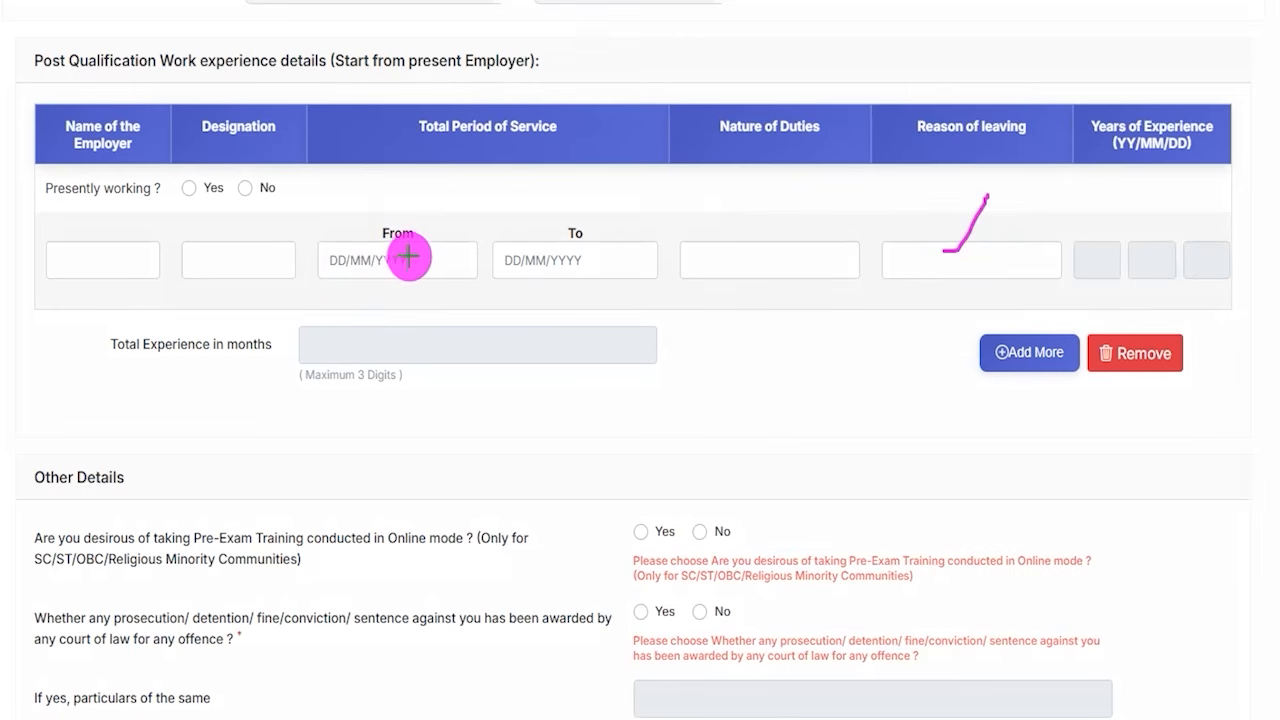
pyautogui.moveTo(413, 256)
pyautogui.mouseDown()
pyautogui.moveTo(442, 228)
pyautogui.moveTo(522, 222)
pyautogui.mouseUp()
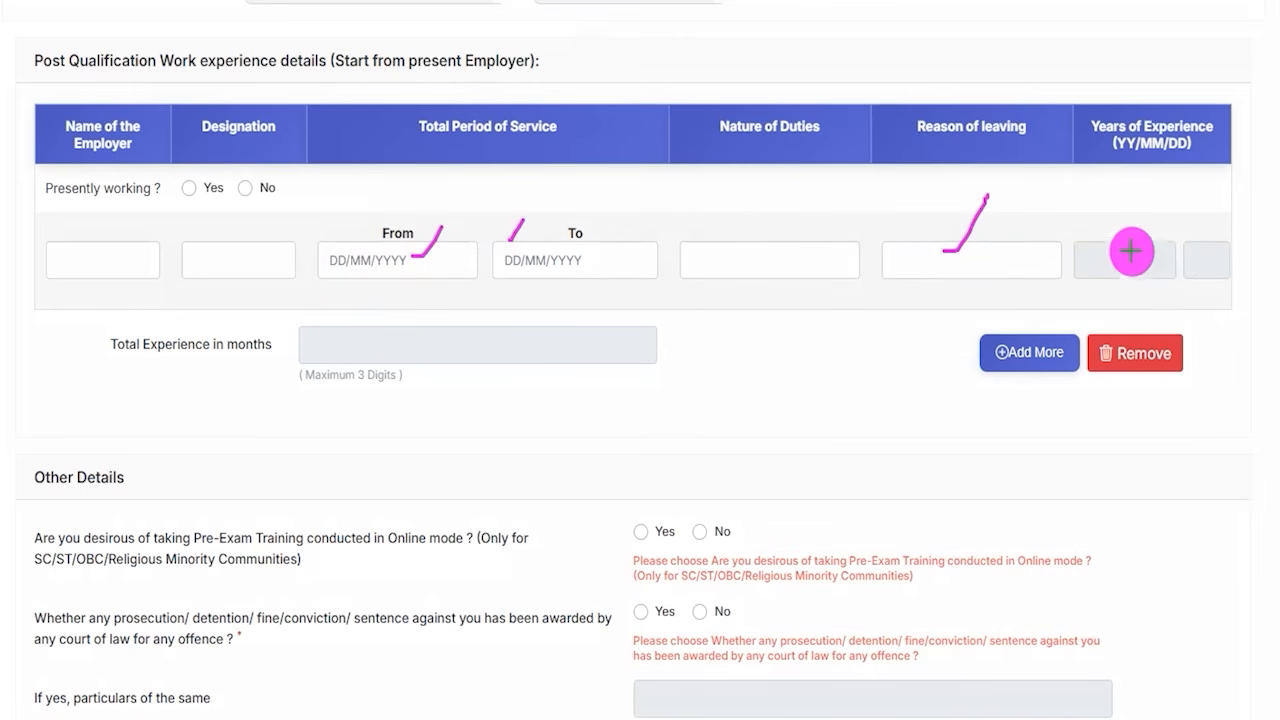
pyautogui.moveTo(1090, 266); pyautogui.dragTo(1221, 262)
pyautogui.moveTo(366, 352); pyautogui.dragTo(421, 347)
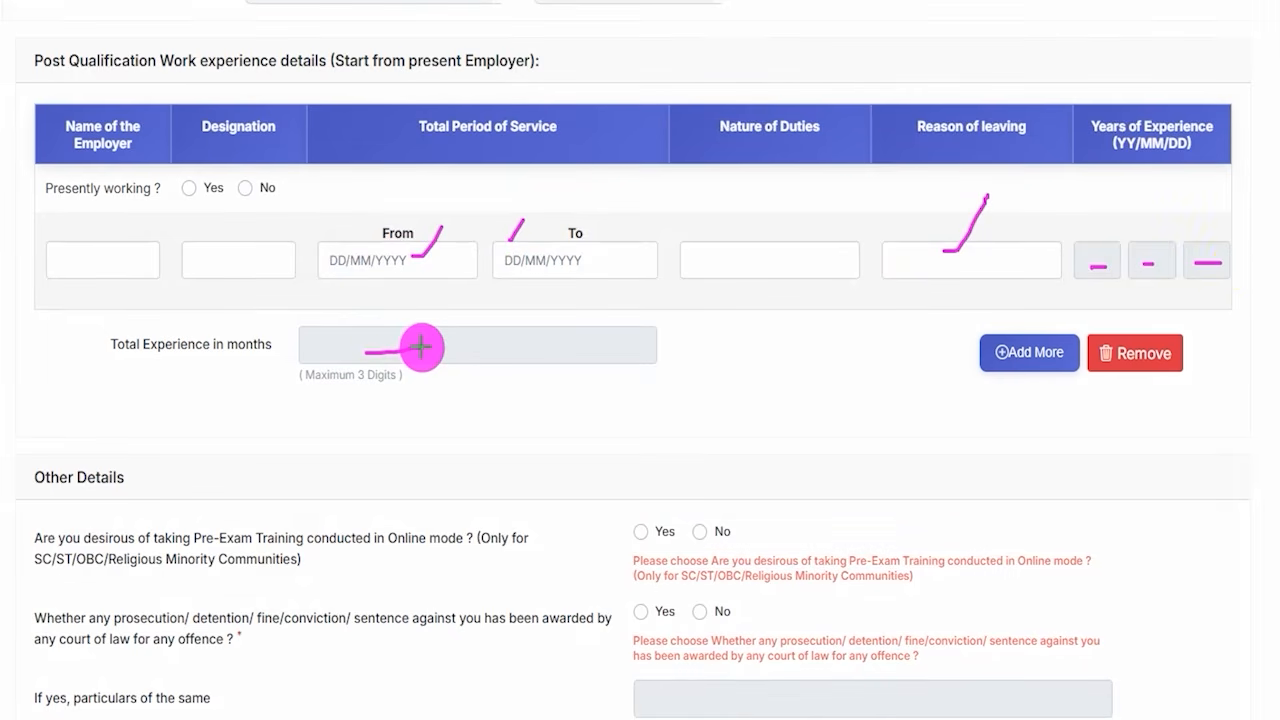
# Tick the To date field, draw a box around the Add More option for work experience, and clear the marks.
pyautogui.moveTo(547, 298); pyautogui.dragTo(653, 222)
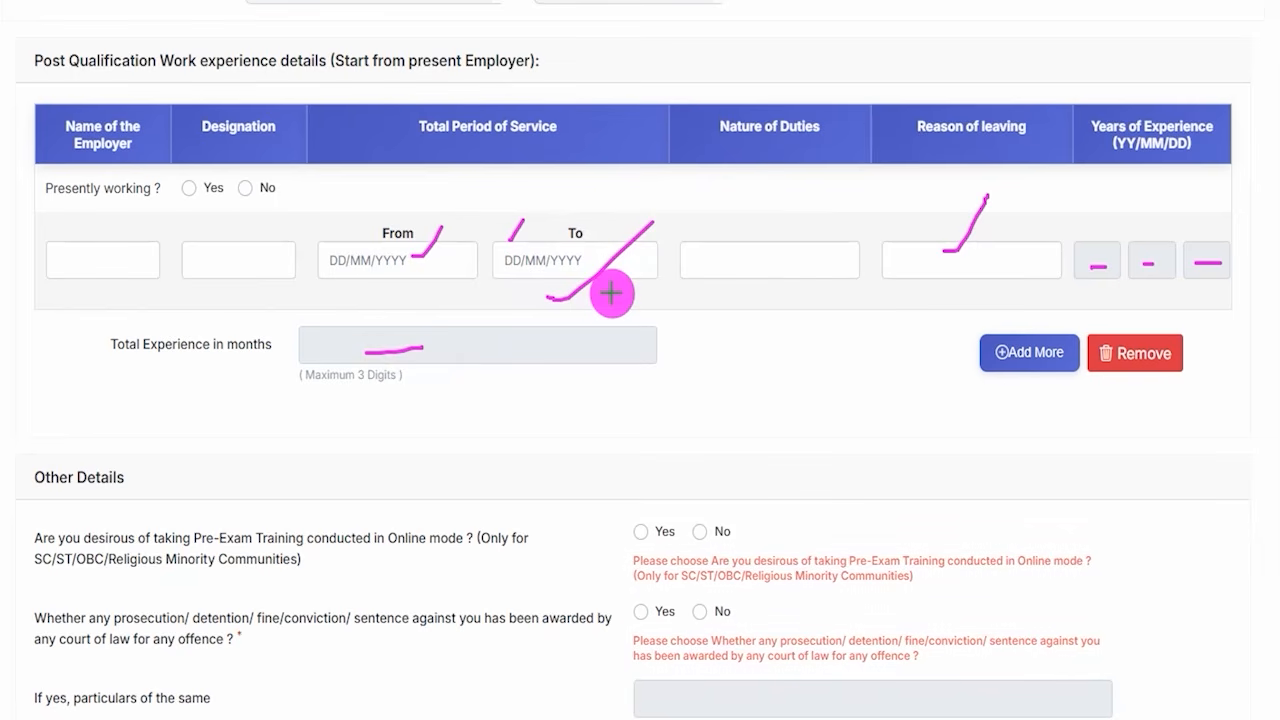
pyautogui.moveTo(941, 321)
pyautogui.mouseDown()
pyautogui.moveTo(1080, 363)
pyautogui.moveTo(1087, 384)
pyautogui.mouseUp()
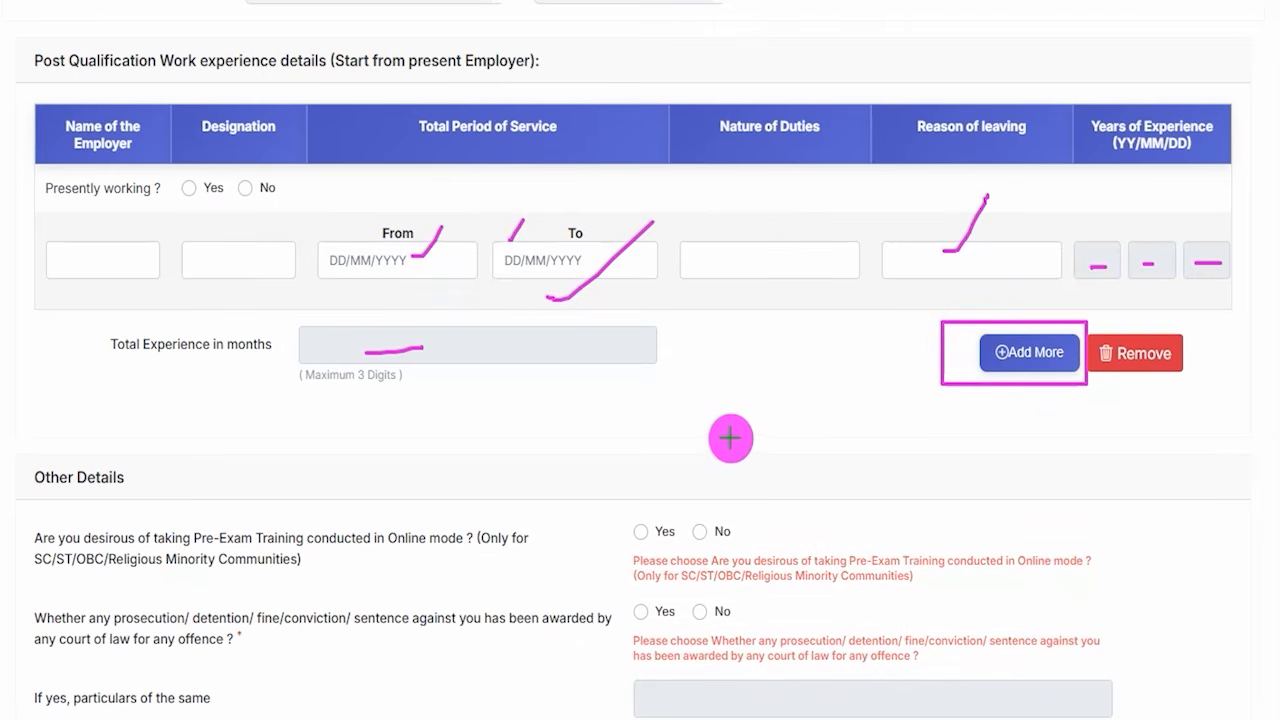
pyautogui.press('Escape')
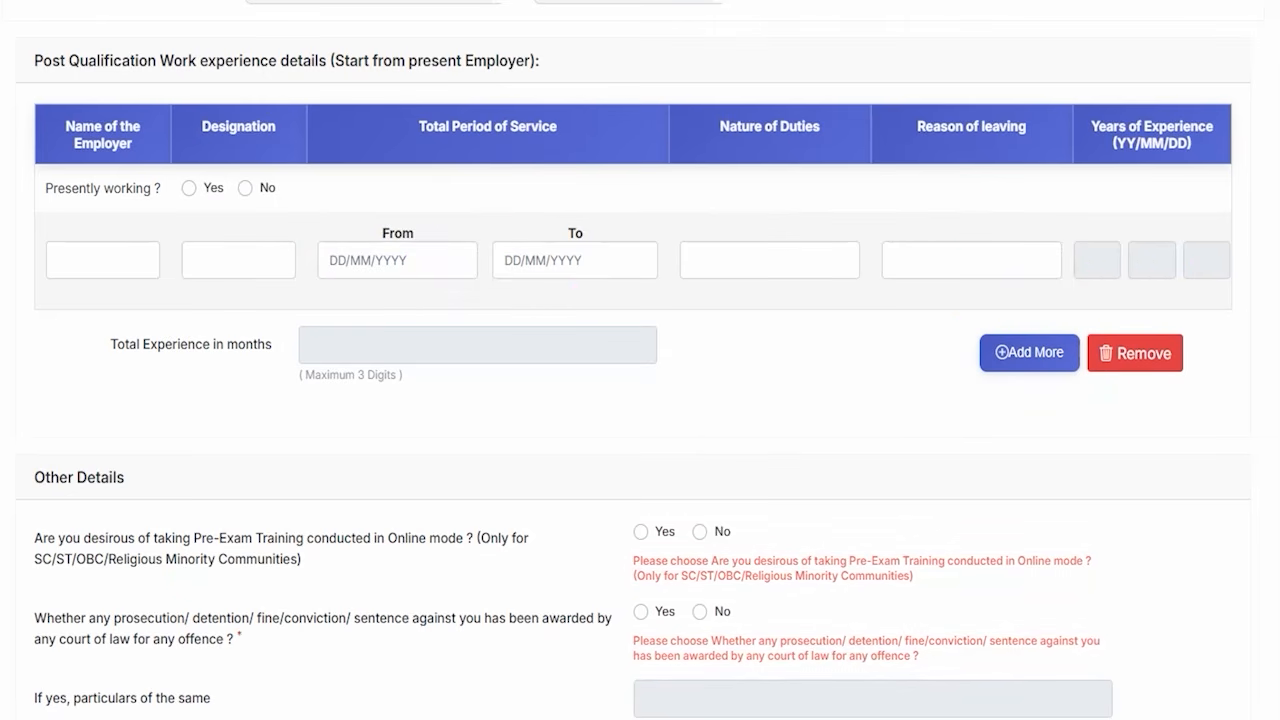
# Try Yes for the Pre-Exam Training and the prosecution or conviction questions, and set both answers to No.
pyautogui.scroll(-3, 648, 432)
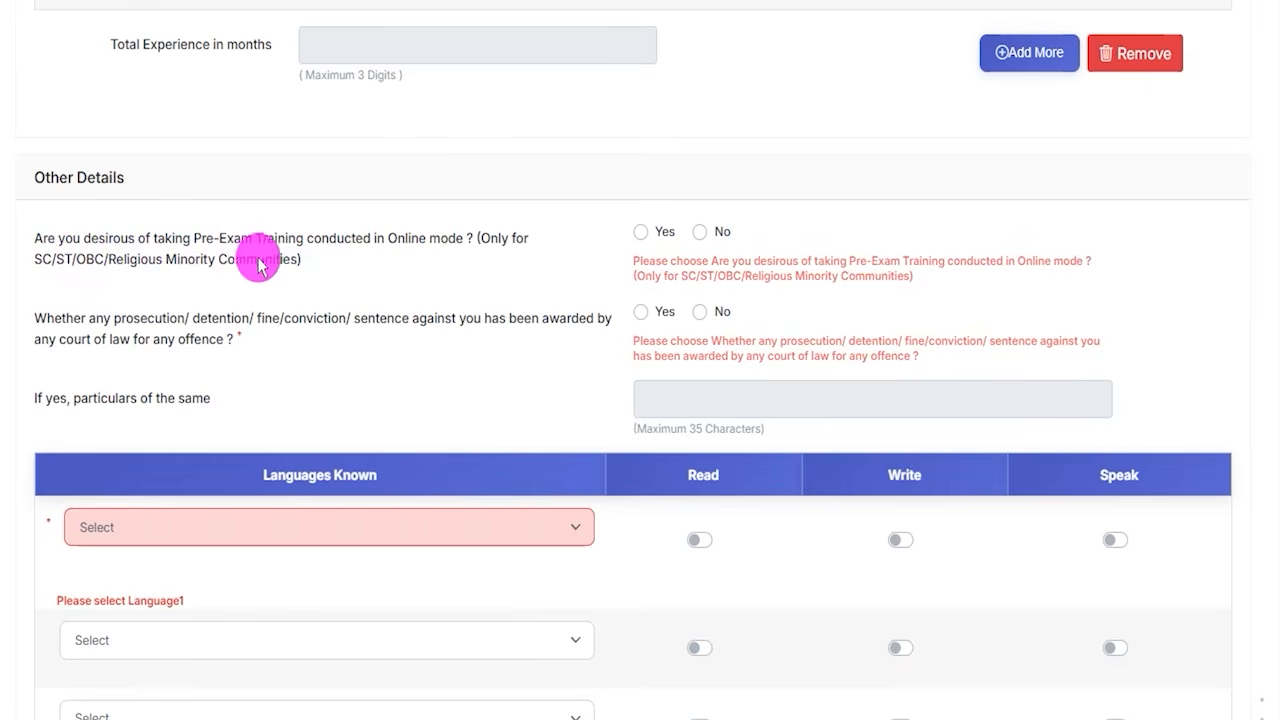
pyautogui.click(640, 232)
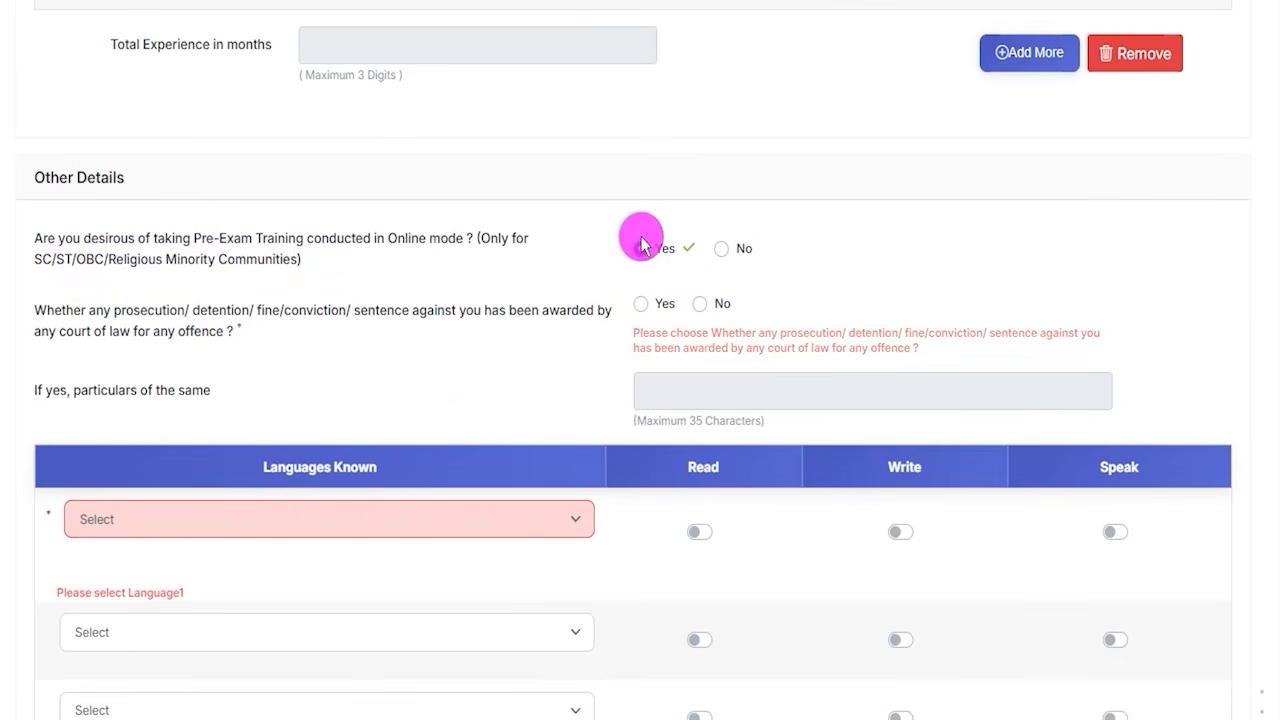
pyautogui.click(718, 250)
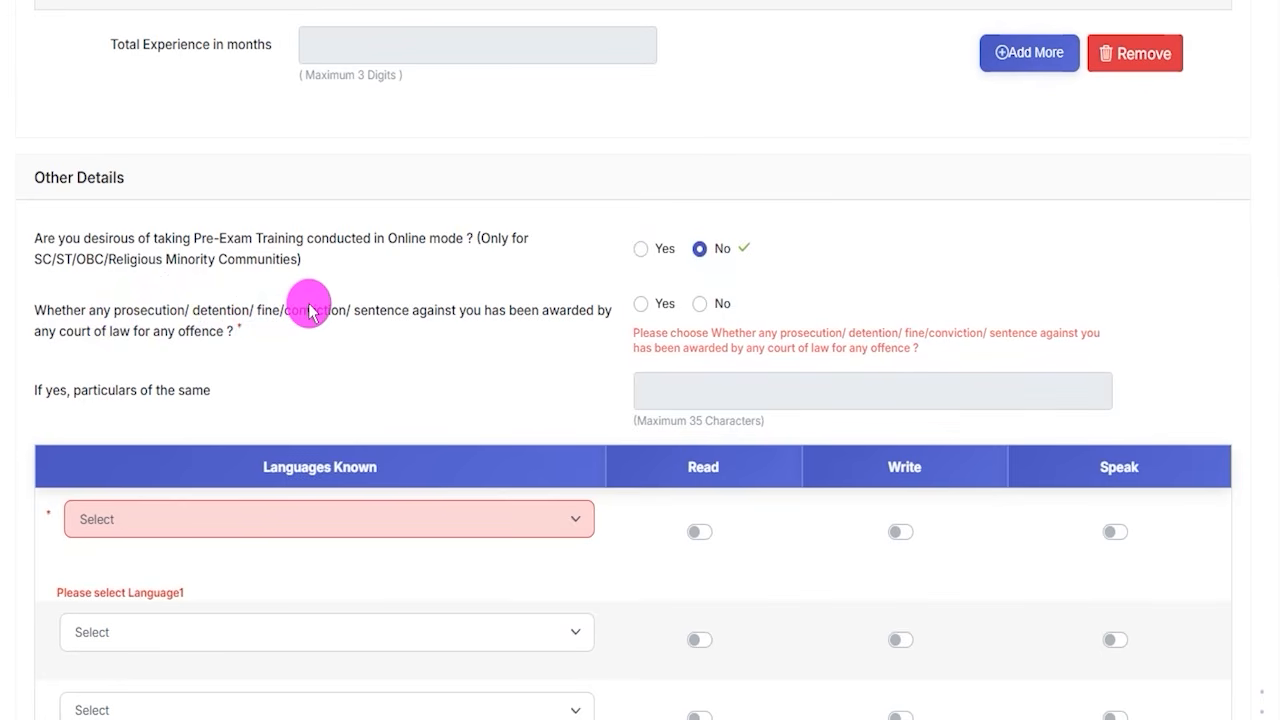
pyautogui.click(640, 303)
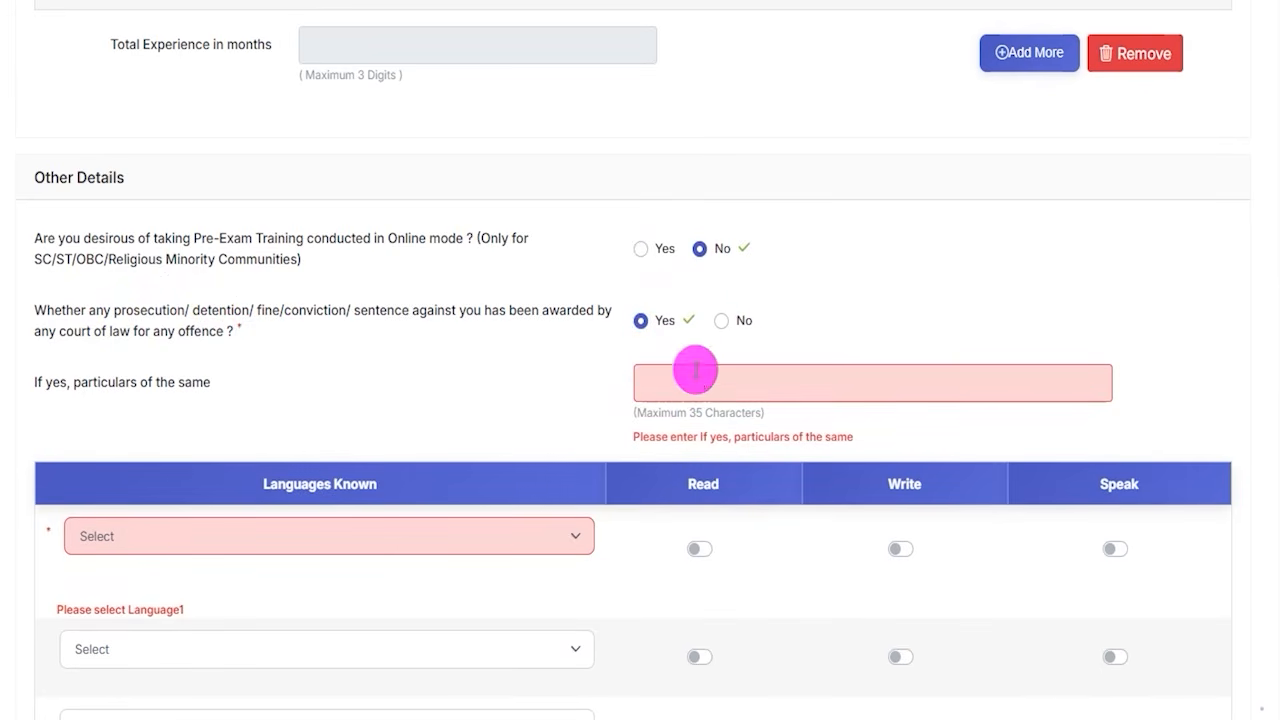
pyautogui.click(714, 320)
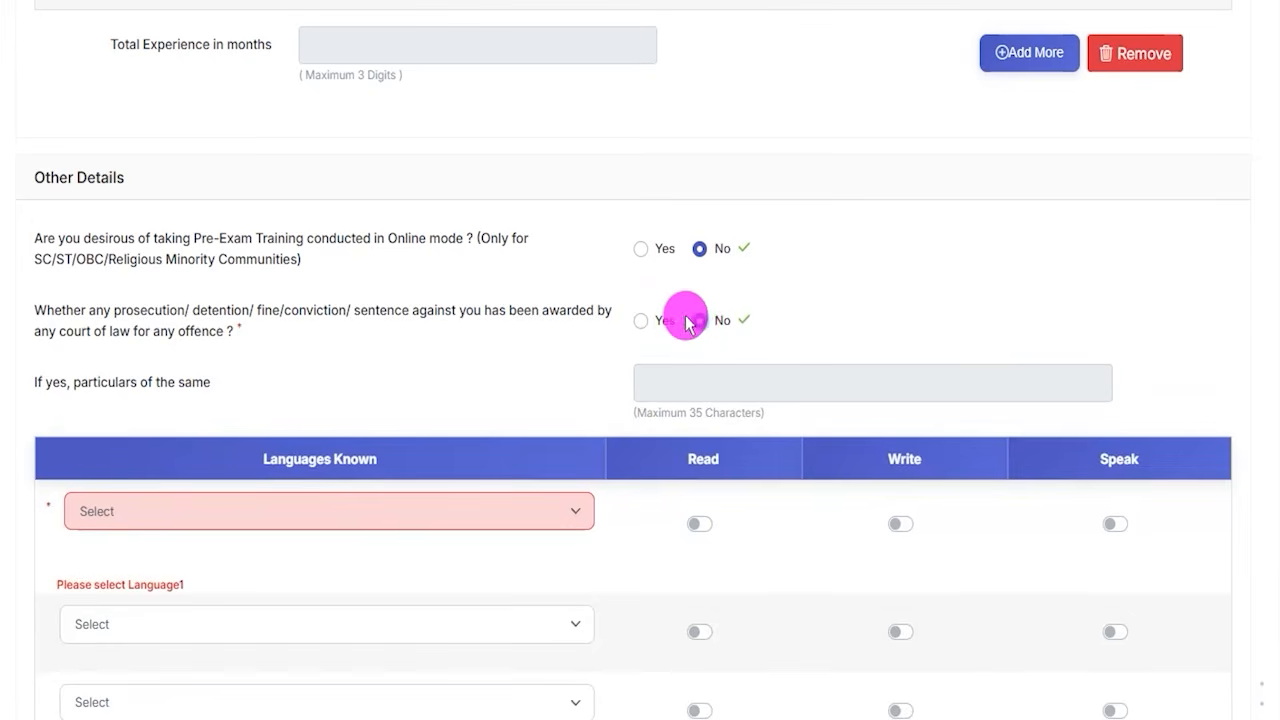
# Choose Hindi as the first known language and enable Read, Write and Speak for it.
pyautogui.scroll(-3, 374, 357)
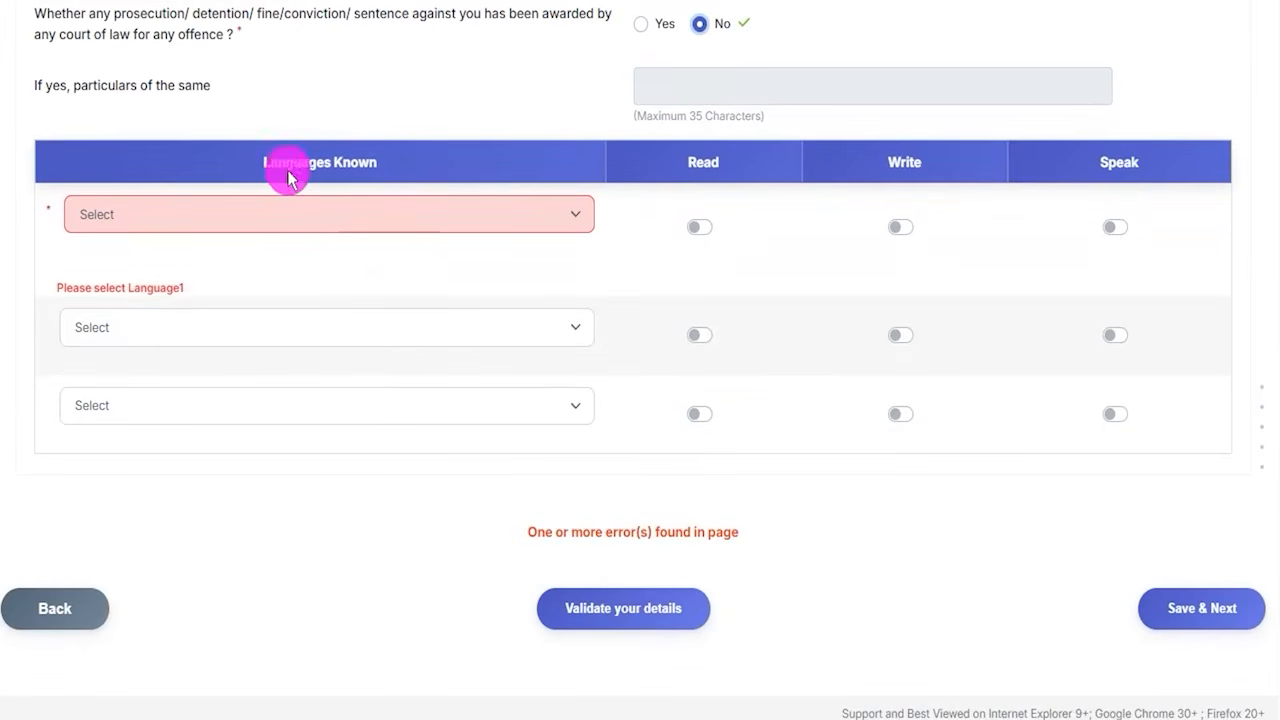
pyautogui.click(272, 222)
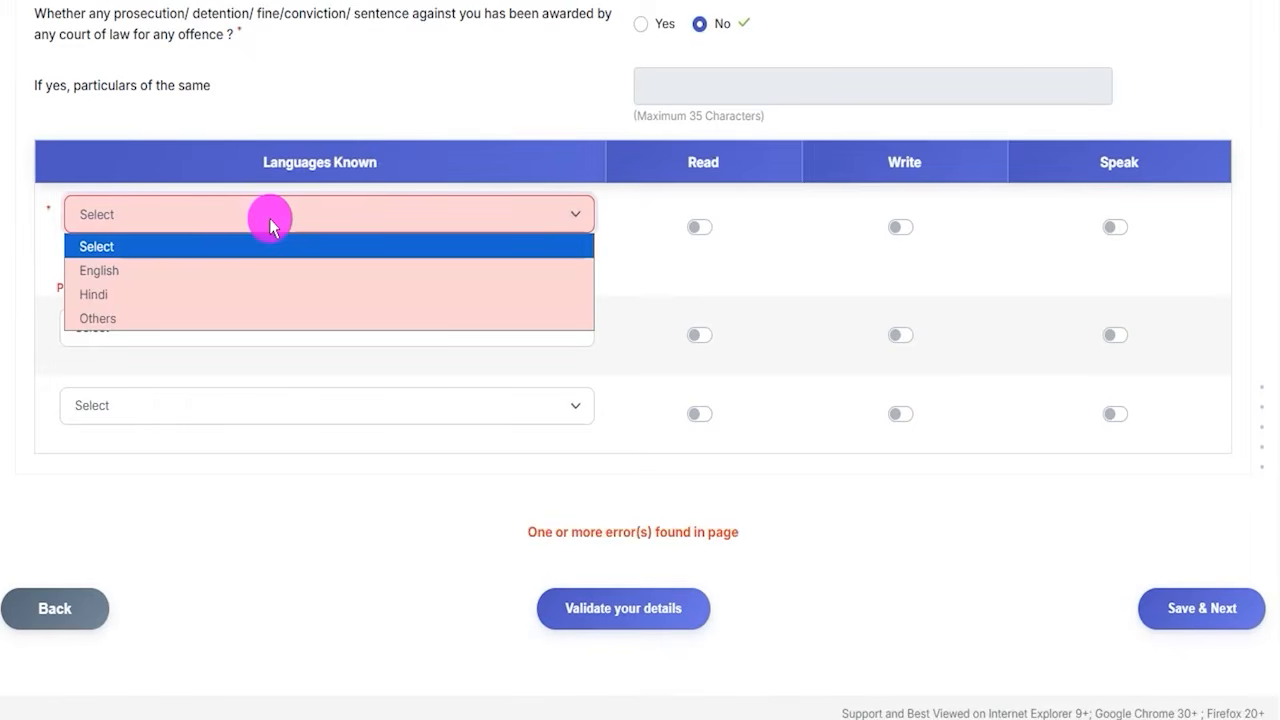
pyautogui.click(100, 290)
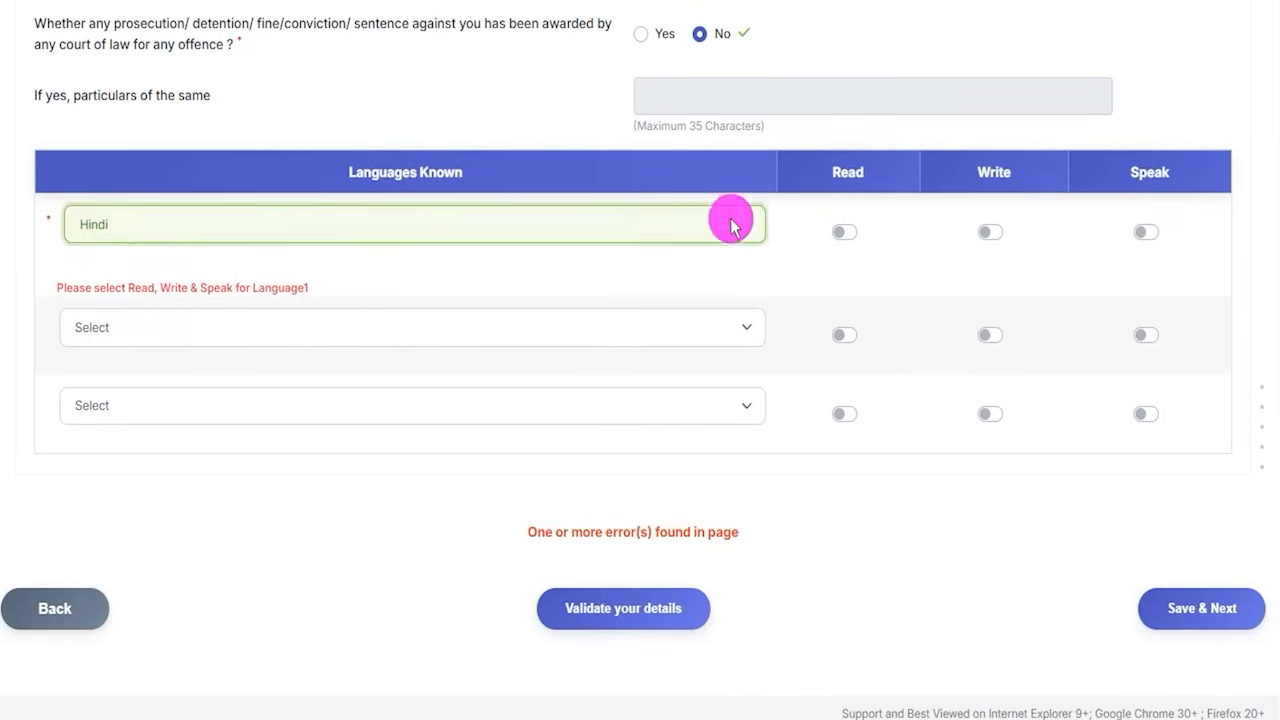
pyautogui.click(968, 242)
pyautogui.click(1146, 240)
pyautogui.click(826, 233)
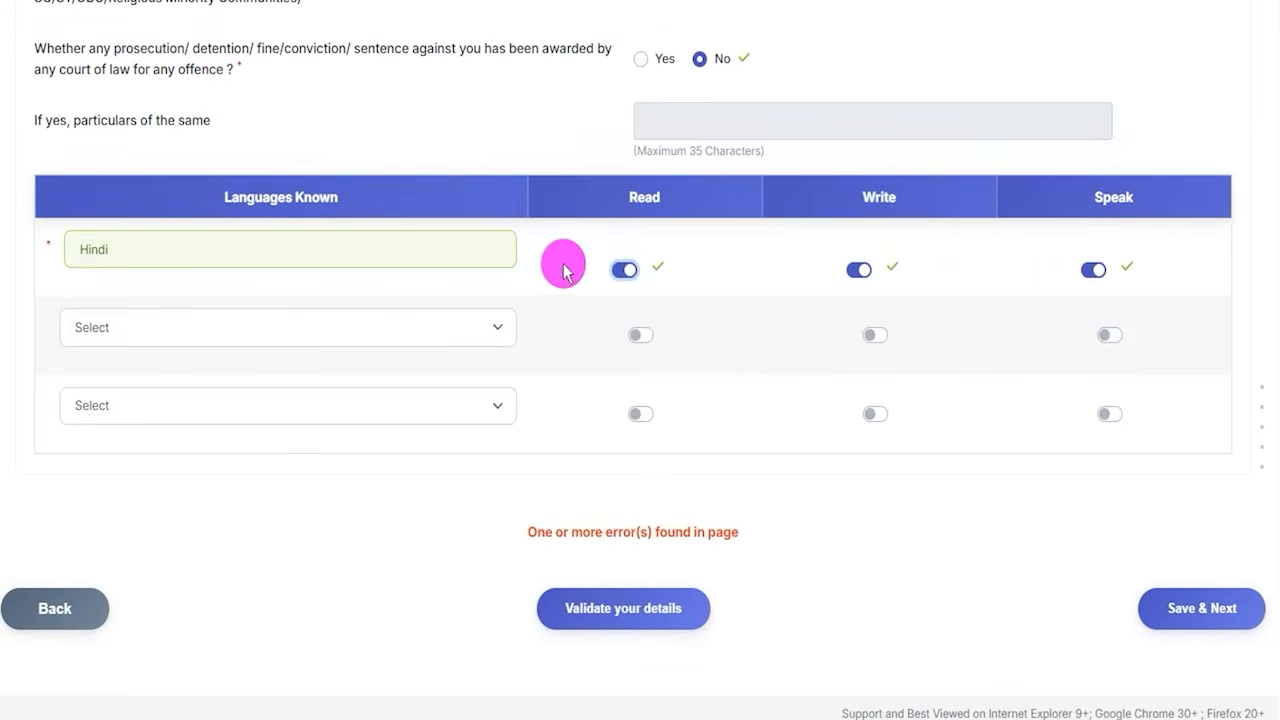
# Choose English as the second known language and enable Read, Write and Speak for it.
pyautogui.click(178, 327)
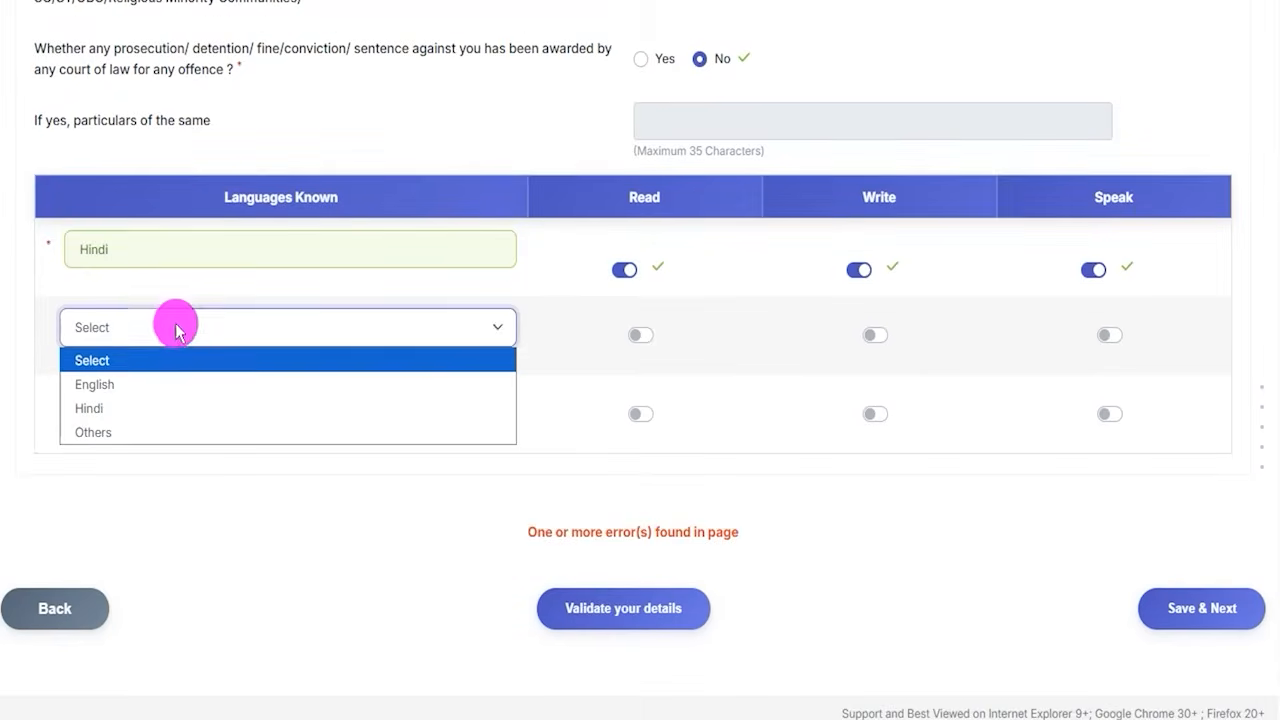
pyautogui.click(100, 384)
pyautogui.click(815, 313)
pyautogui.click(873, 340)
pyautogui.click(1106, 340)
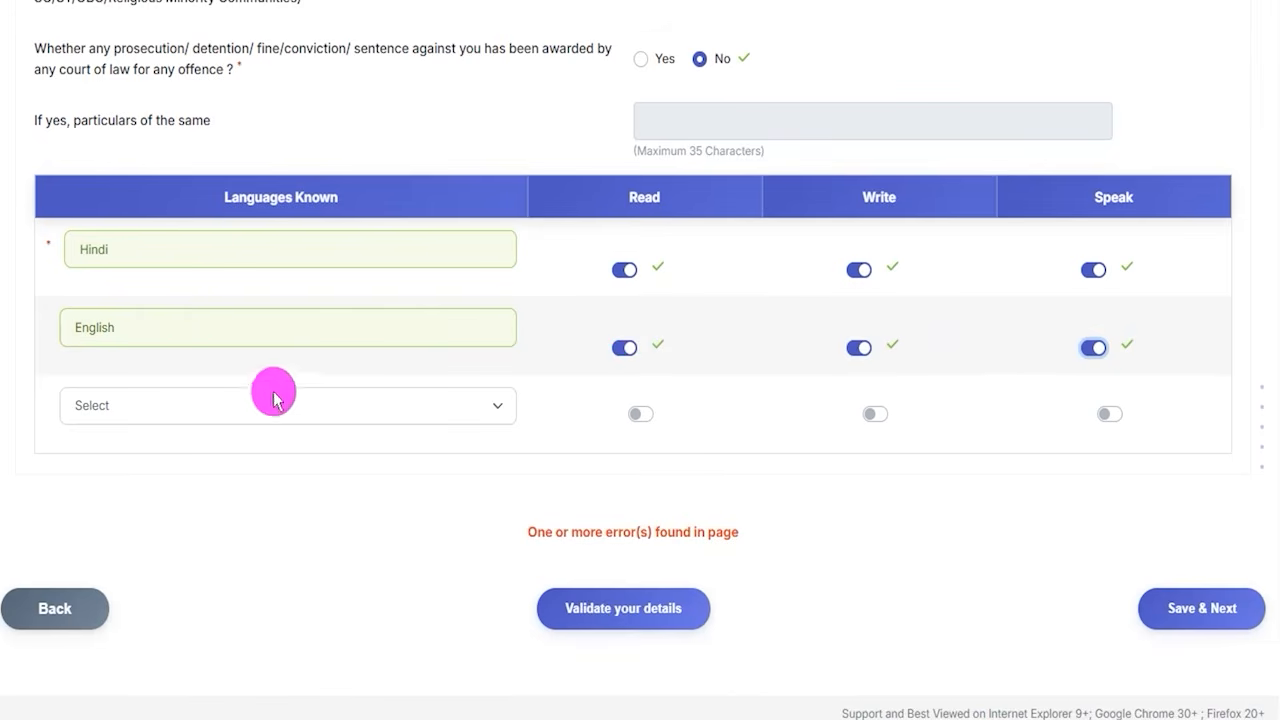
# Show the third language's options without choosing one, point an arrow at Validate your details, and proceed to the Preference section.
pyautogui.click(180, 408)
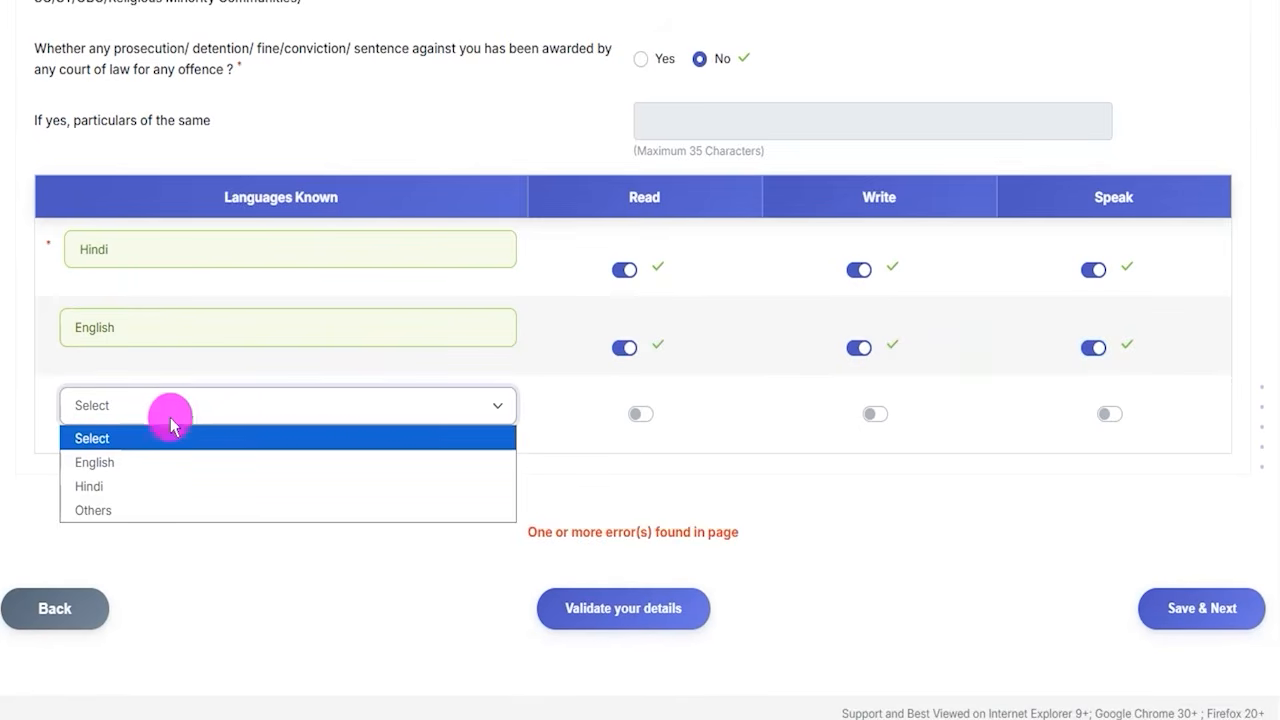
pyautogui.click(250, 596)
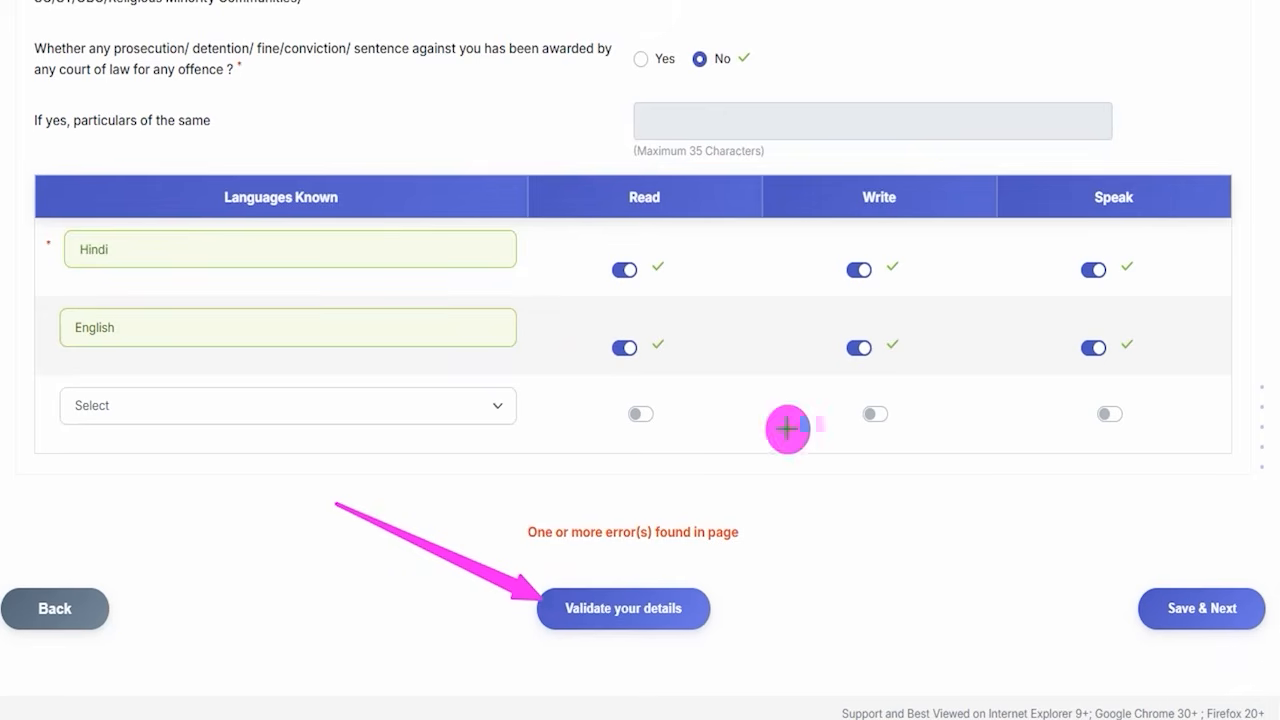
pyautogui.click(1151, 594)
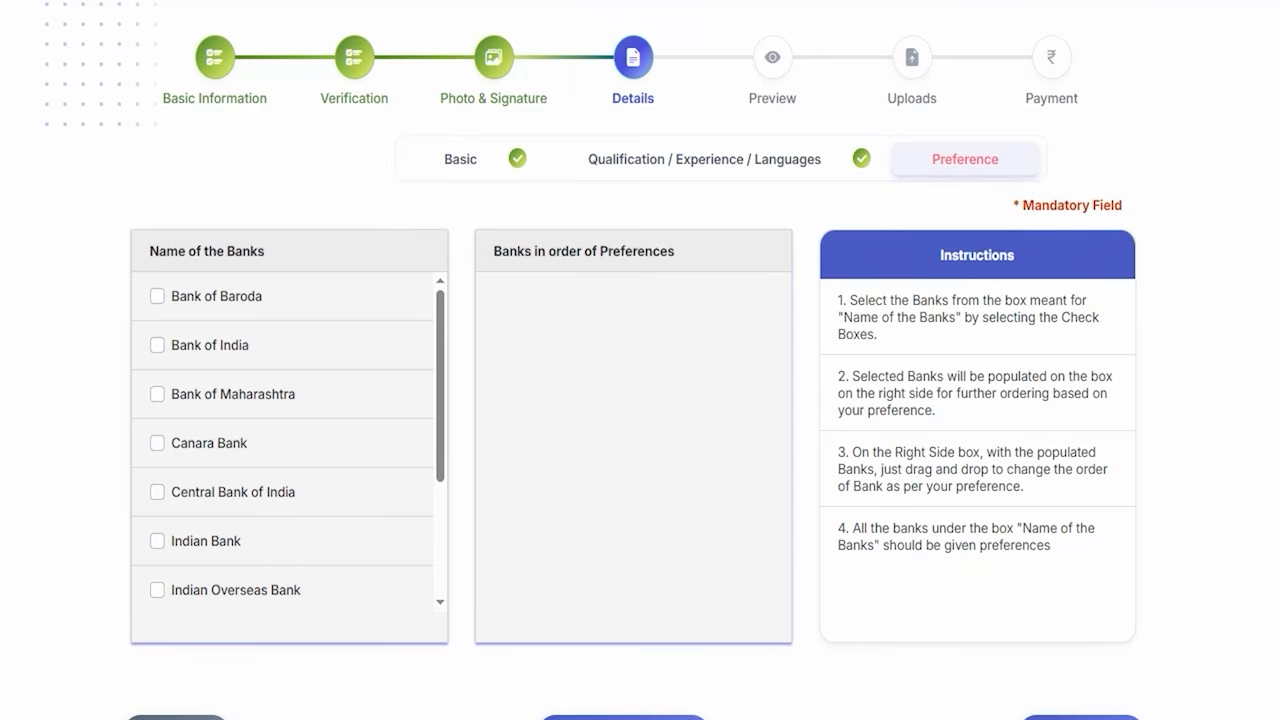
# Select all eleven banks for the preference list, with Bank of India first, Bank of Baroda second and the rest in listed order, and review the order.
pyautogui.click(157, 345)
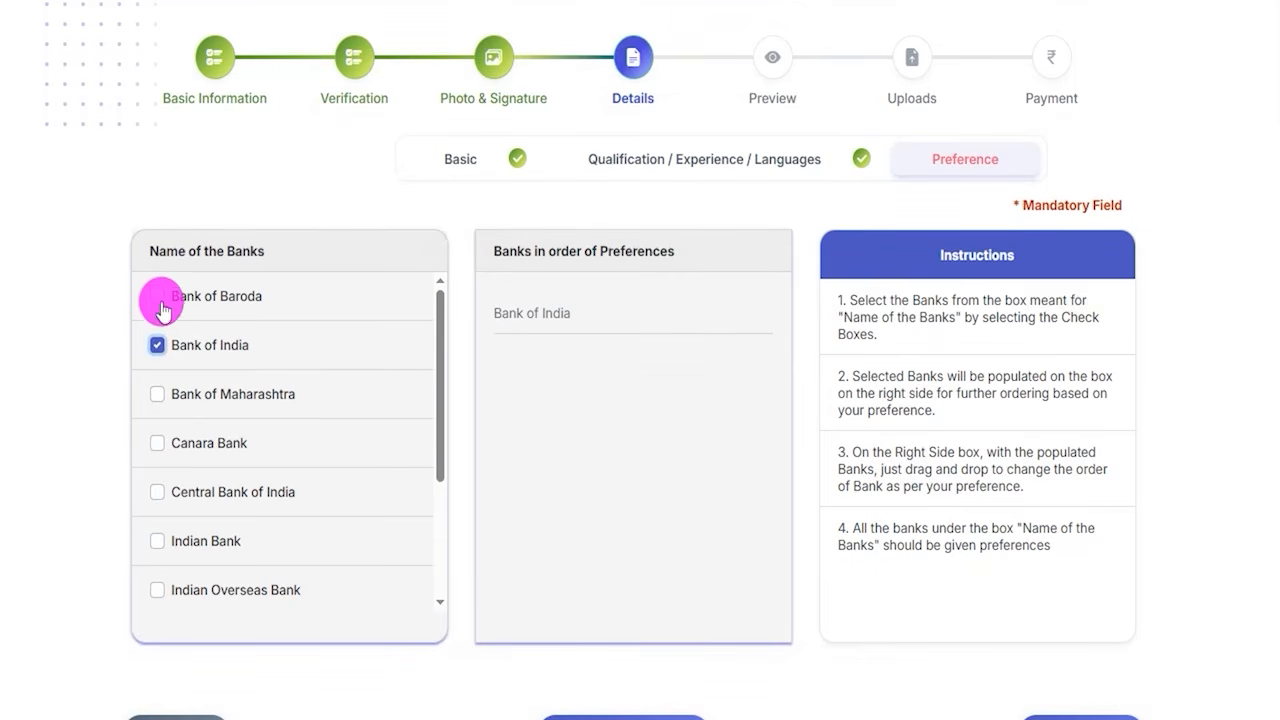
pyautogui.click(161, 303)
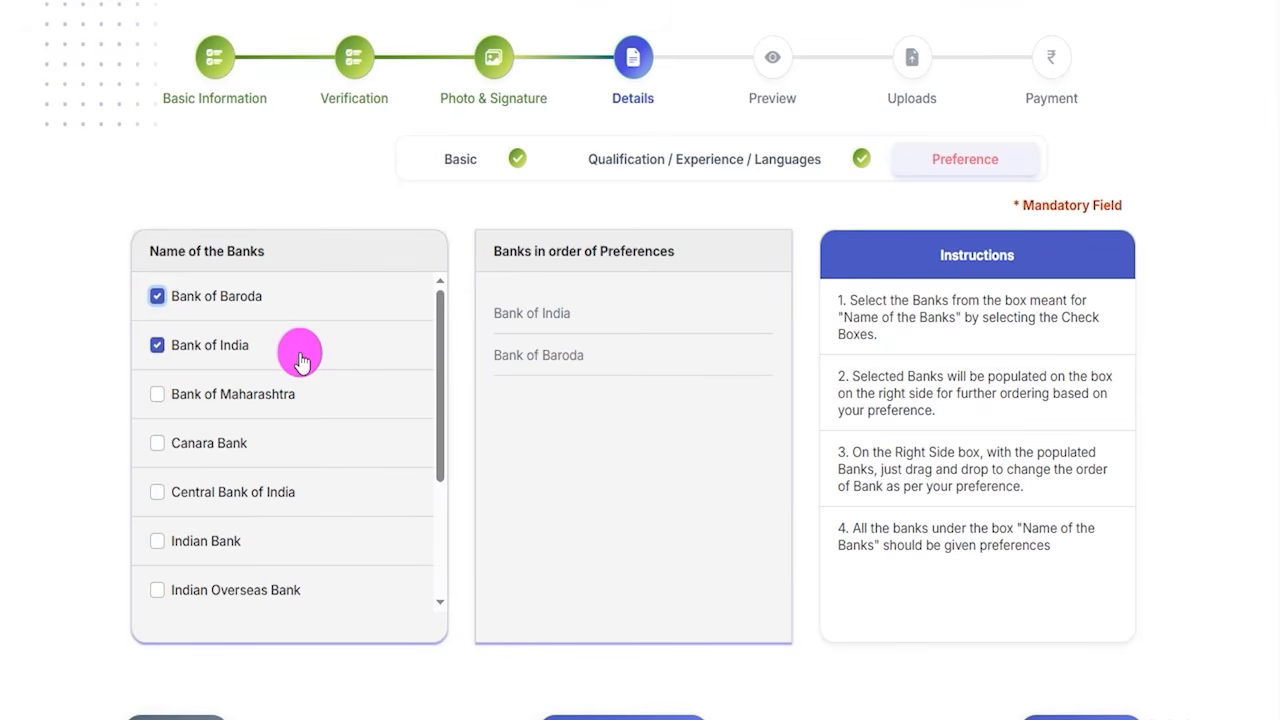
pyautogui.click(158, 395)
pyautogui.click(158, 443)
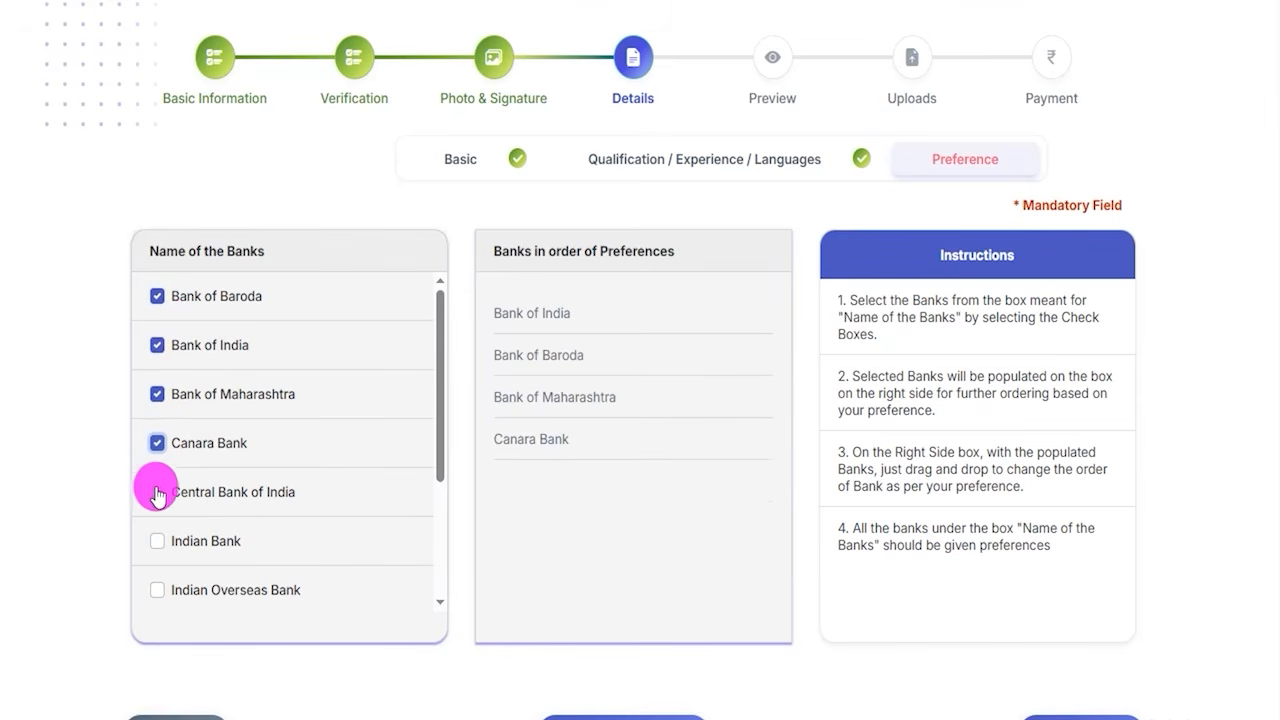
pyautogui.click(157, 492)
pyautogui.click(157, 541)
pyautogui.scroll(-3, 190, 510)
pyautogui.click(157, 392)
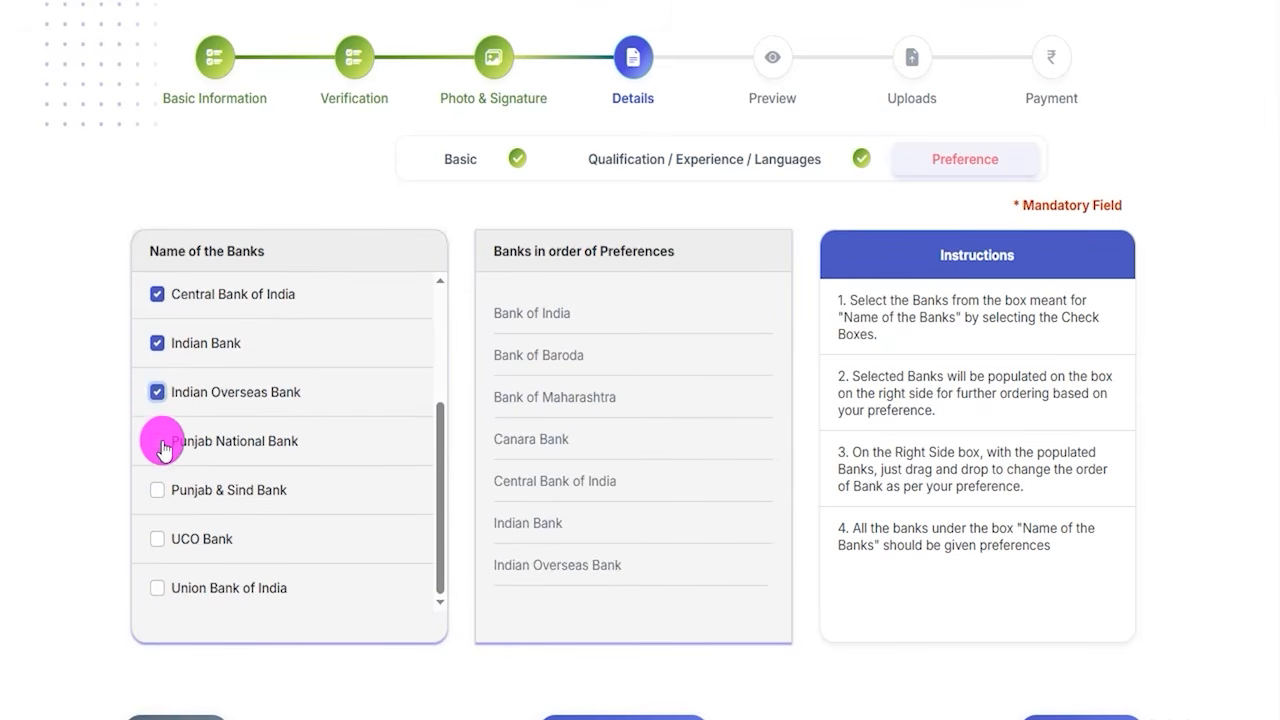
pyautogui.click(160, 443)
pyautogui.click(158, 490)
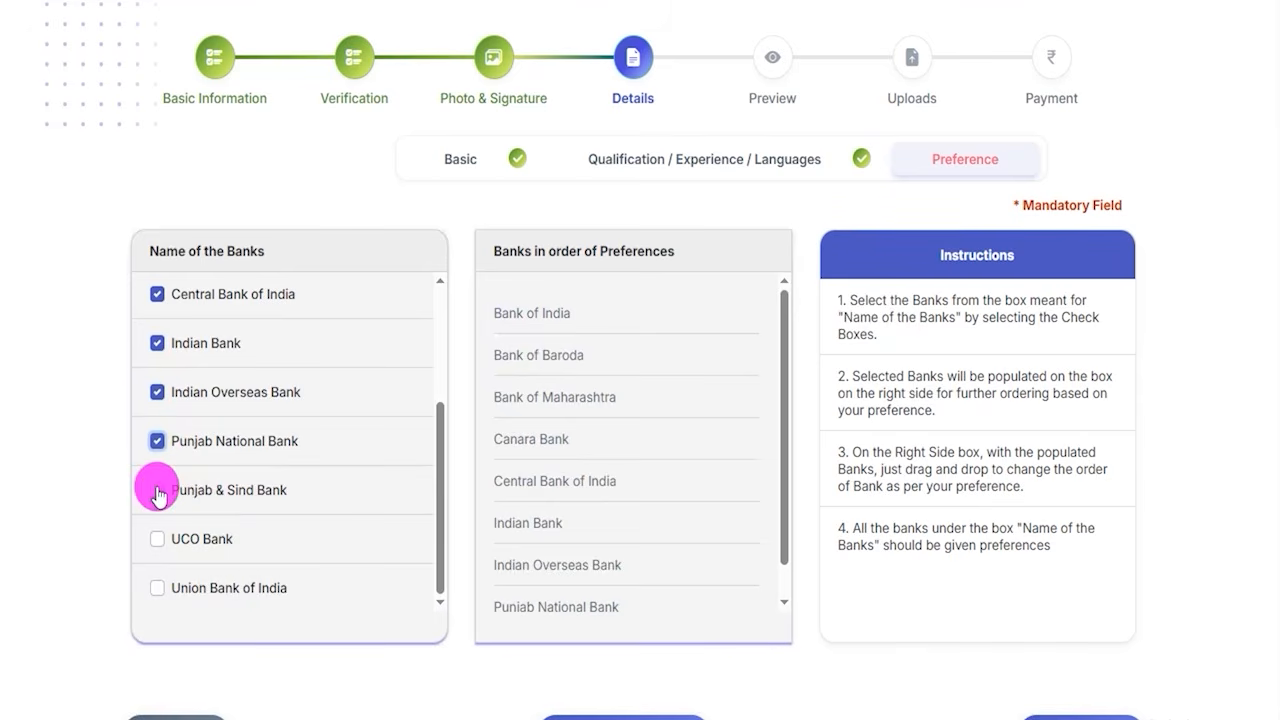
pyautogui.click(158, 541)
pyautogui.click(157, 589)
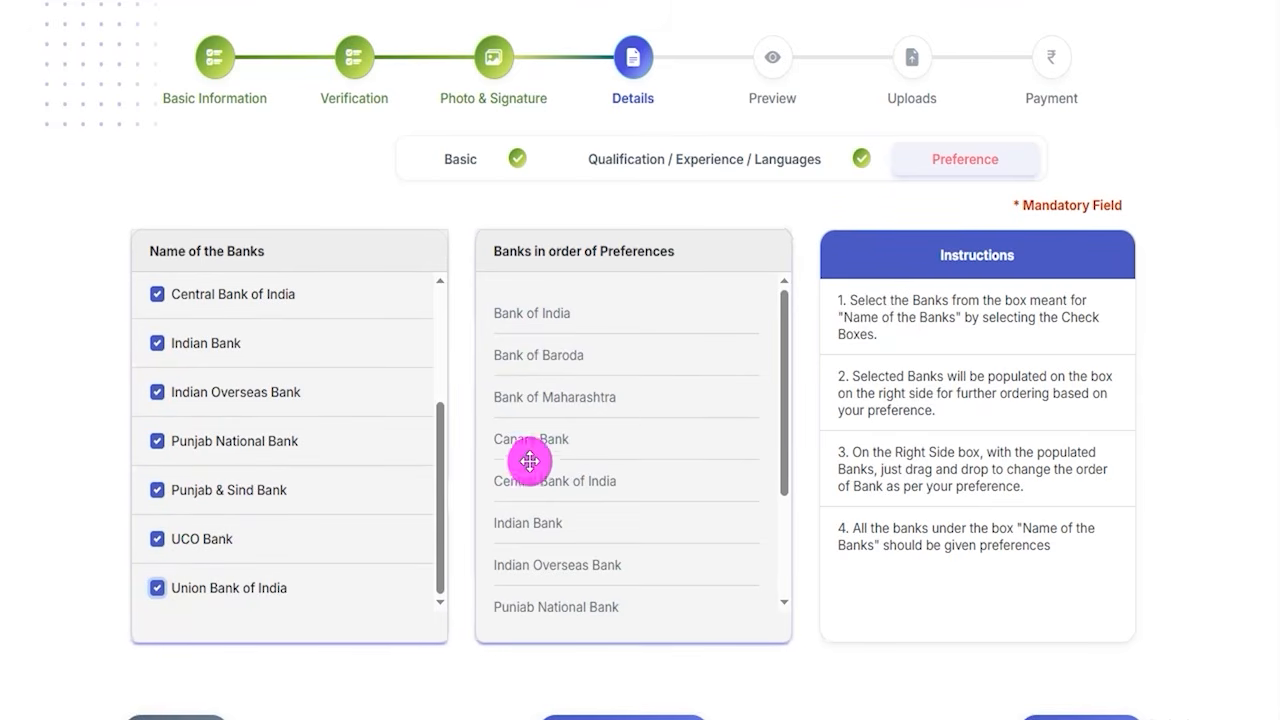
pyautogui.scroll(-3, 706, 383)
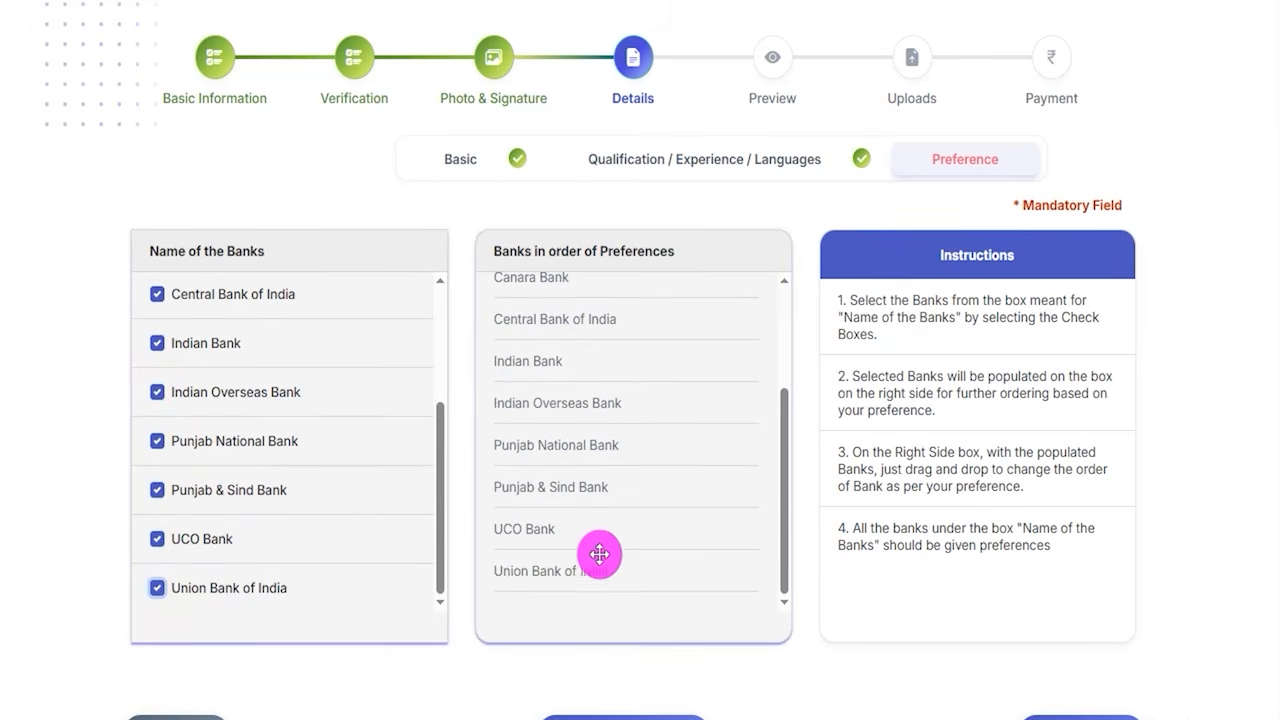
pyautogui.scroll(3, 608, 510)
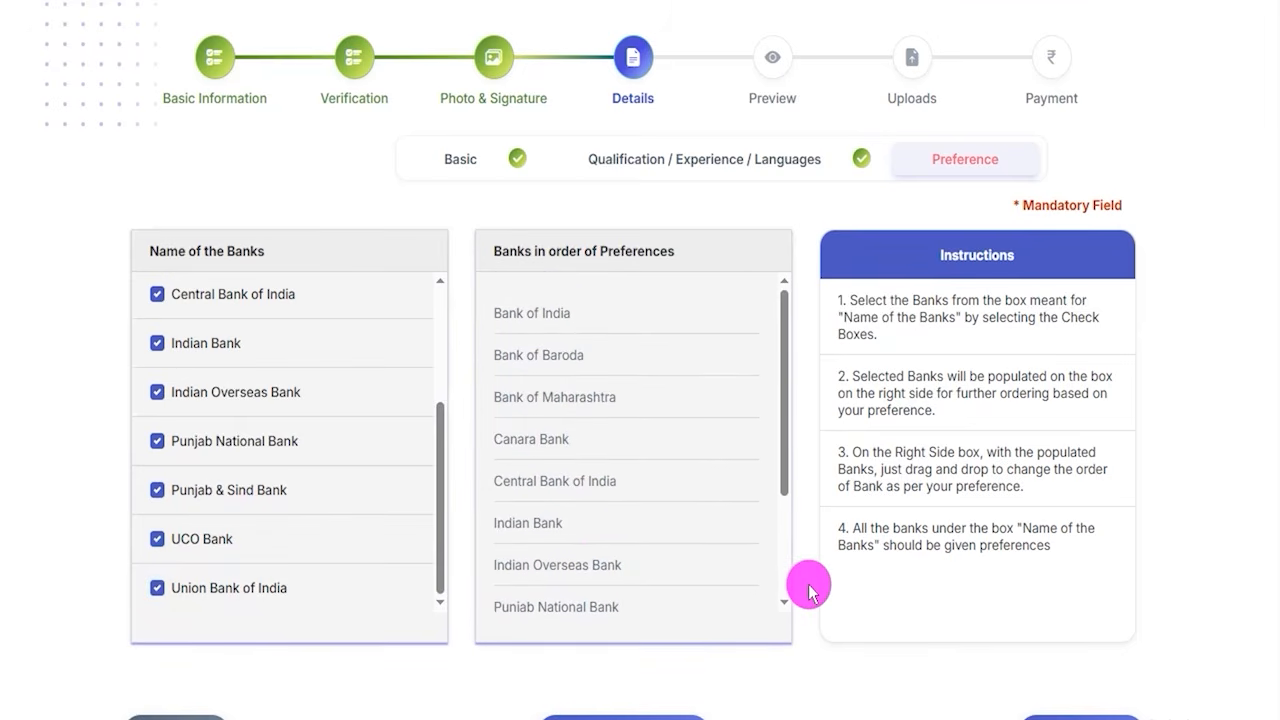
# Circle Validate your details, point an arrow at Save & Next, and move on to the application preview's declaration.
pyautogui.scroll(-2, 808, 590)
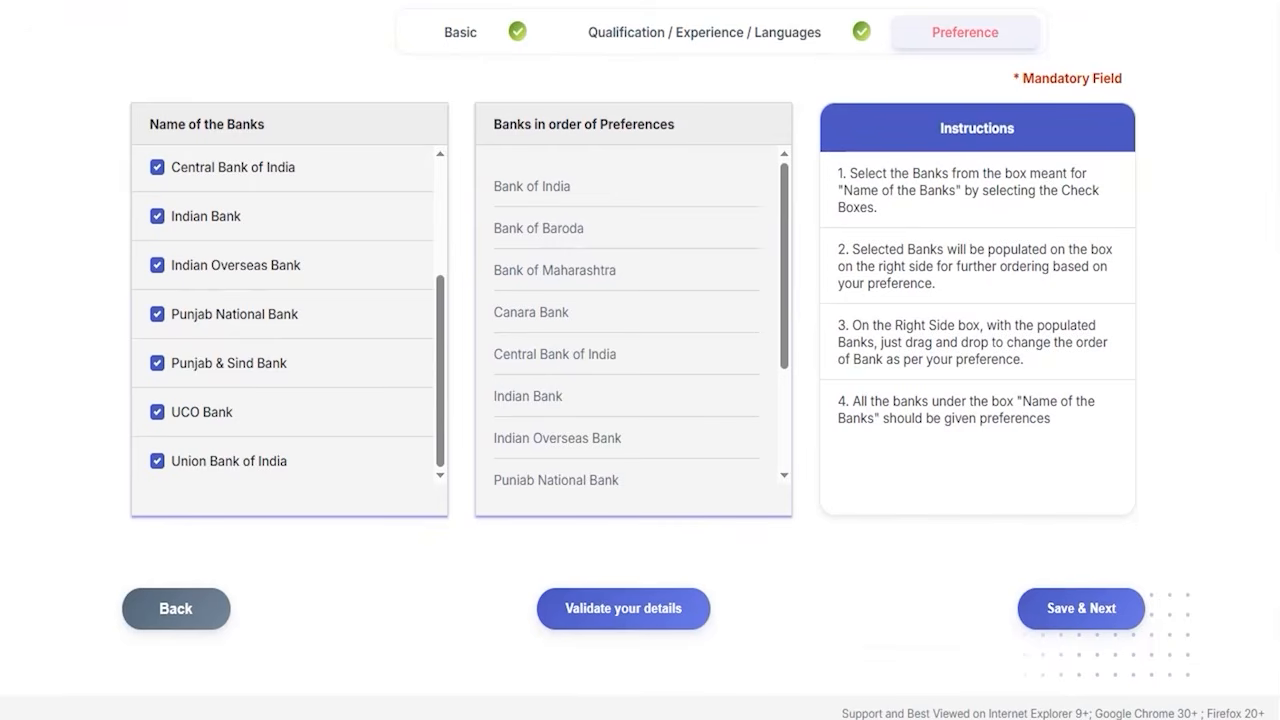
pyautogui.moveTo(501, 562)
pyautogui.mouseDown()
pyautogui.moveTo(737, 623)
pyautogui.moveTo(740, 658)
pyautogui.mouseUp()
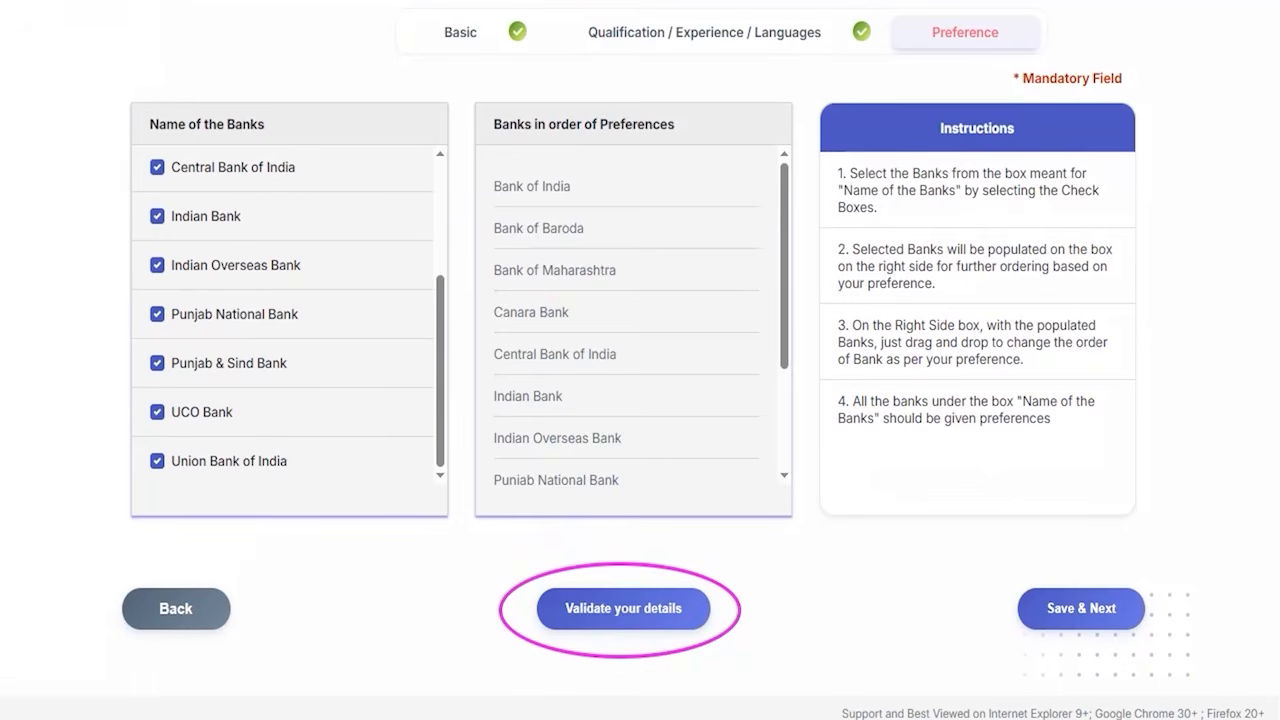
pyautogui.moveTo(889, 466); pyautogui.dragTo(1015, 585)
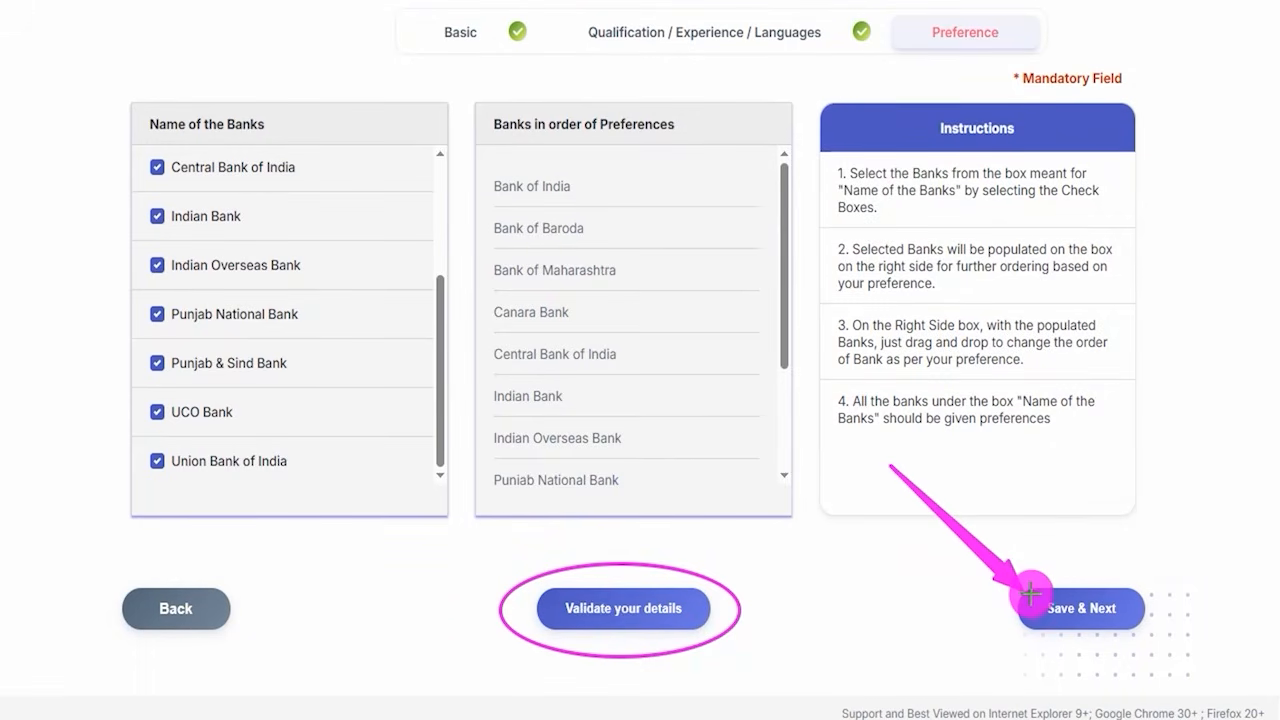
pyautogui.click(1031, 600)
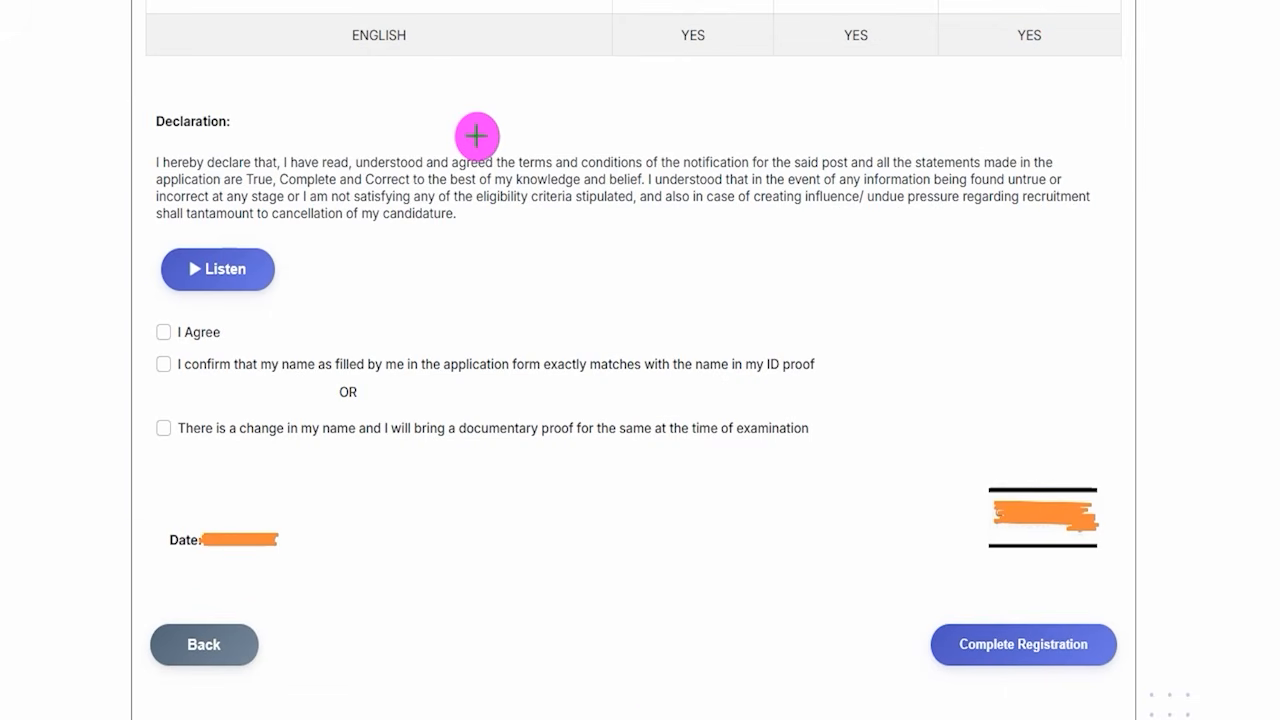
# Tick the ENGLISH entry and its three YES values in the preview's language table.
pyautogui.moveTo(452, 38); pyautogui.dragTo(470, 17)
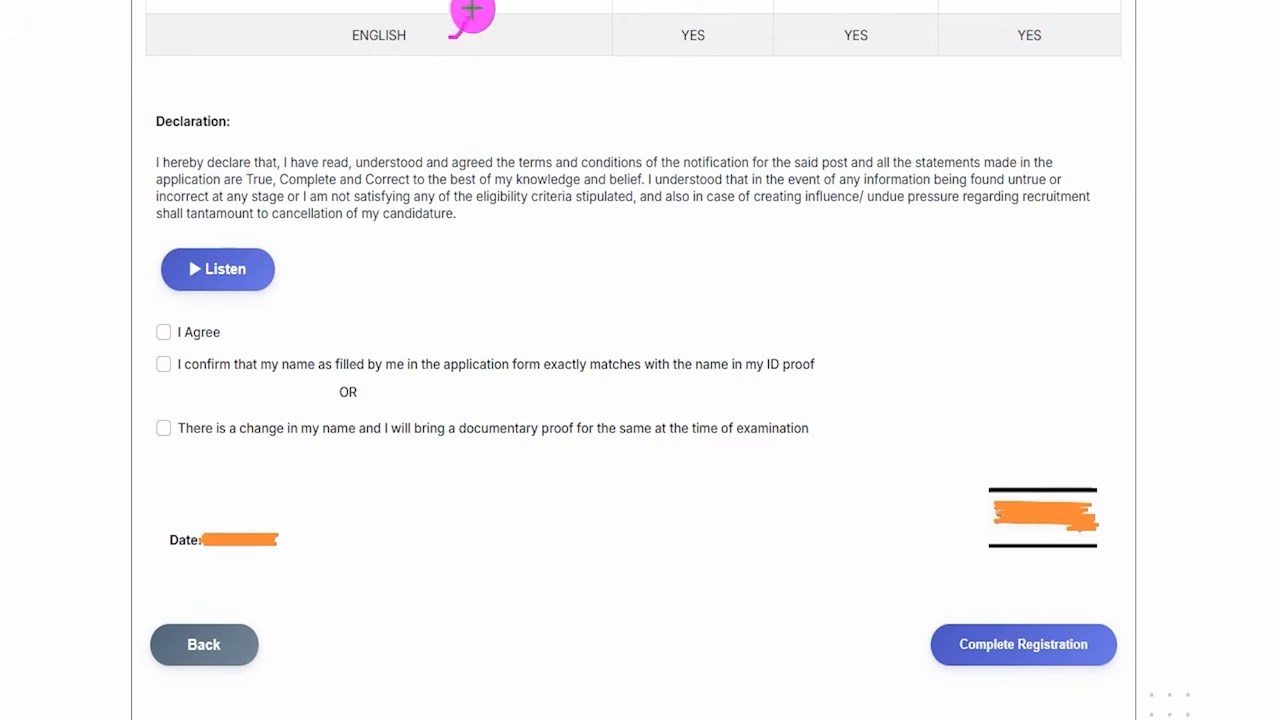
pyautogui.moveTo(655, 38); pyautogui.dragTo(675, 33)
pyautogui.moveTo(800, 44); pyautogui.dragTo(841, 15)
pyautogui.moveTo(983, 43); pyautogui.dragTo(997, 30)
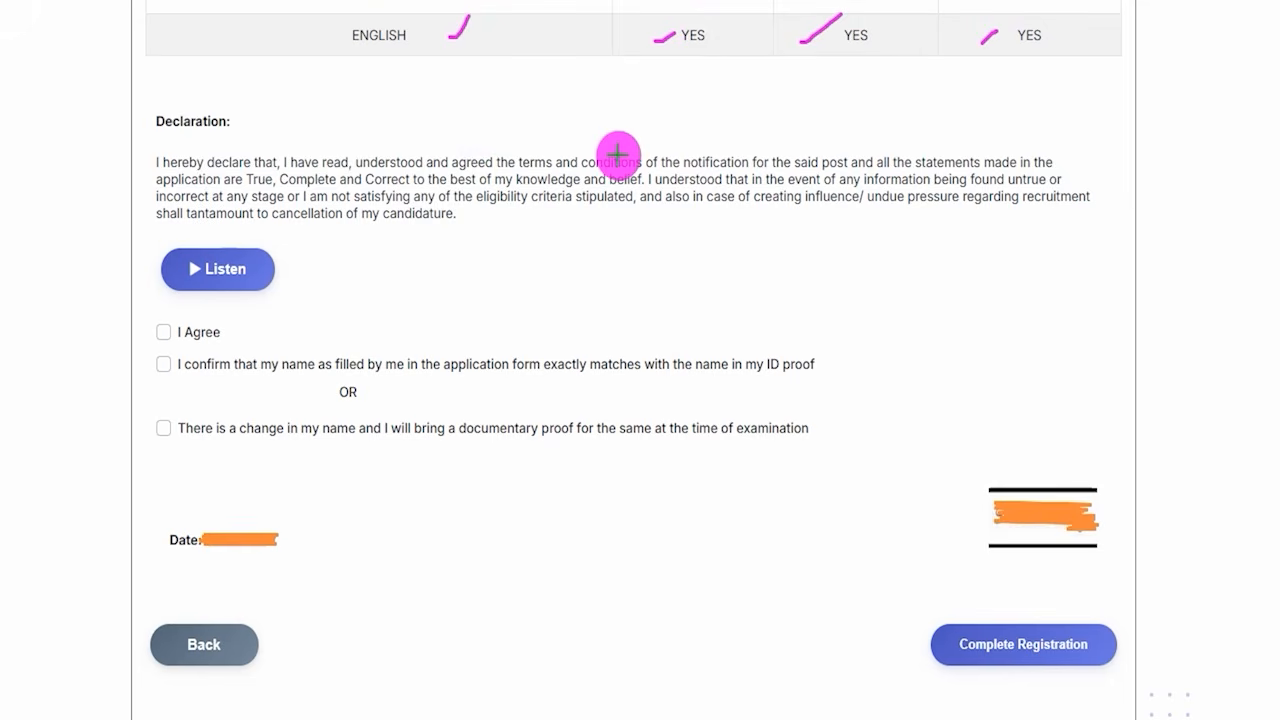
# Underline the Declaration heading and the end of its text, tick I Agree, and underline the name confirmation statement.
pyautogui.moveTo(157, 132); pyautogui.dragTo(211, 131)
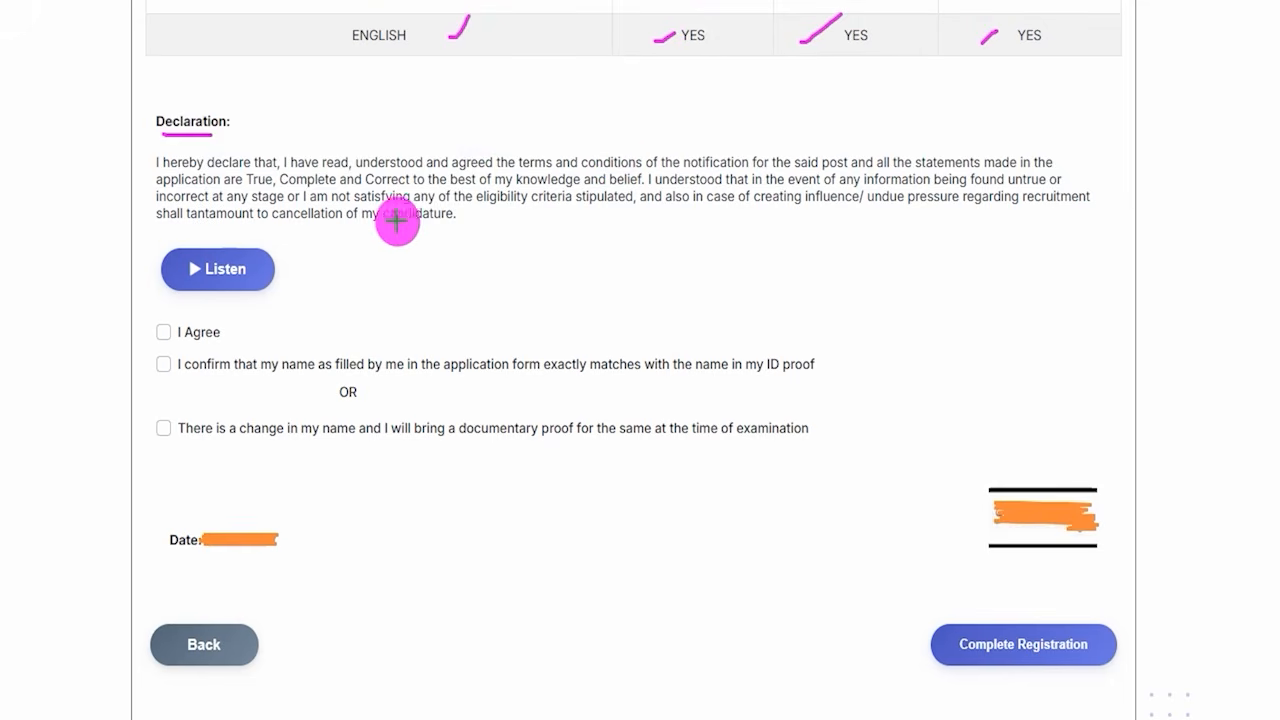
pyautogui.moveTo(419, 235); pyautogui.dragTo(516, 225)
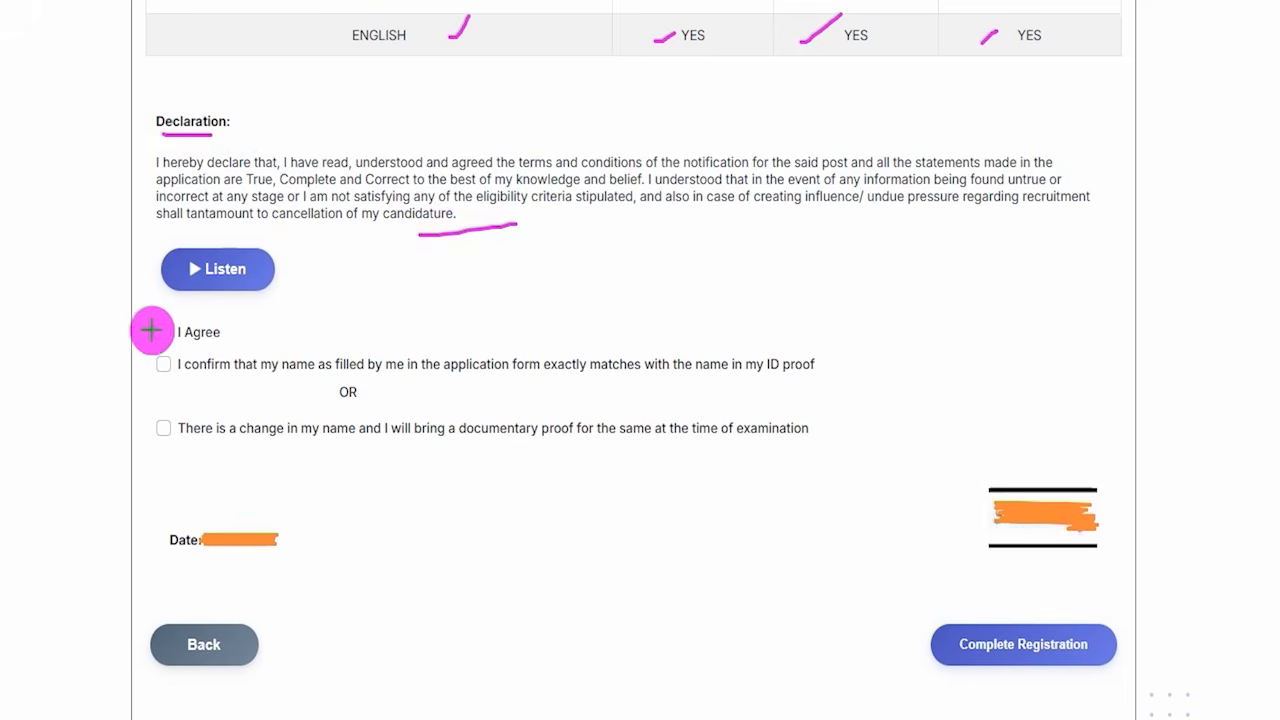
pyautogui.moveTo(161, 331); pyautogui.dragTo(196, 305)
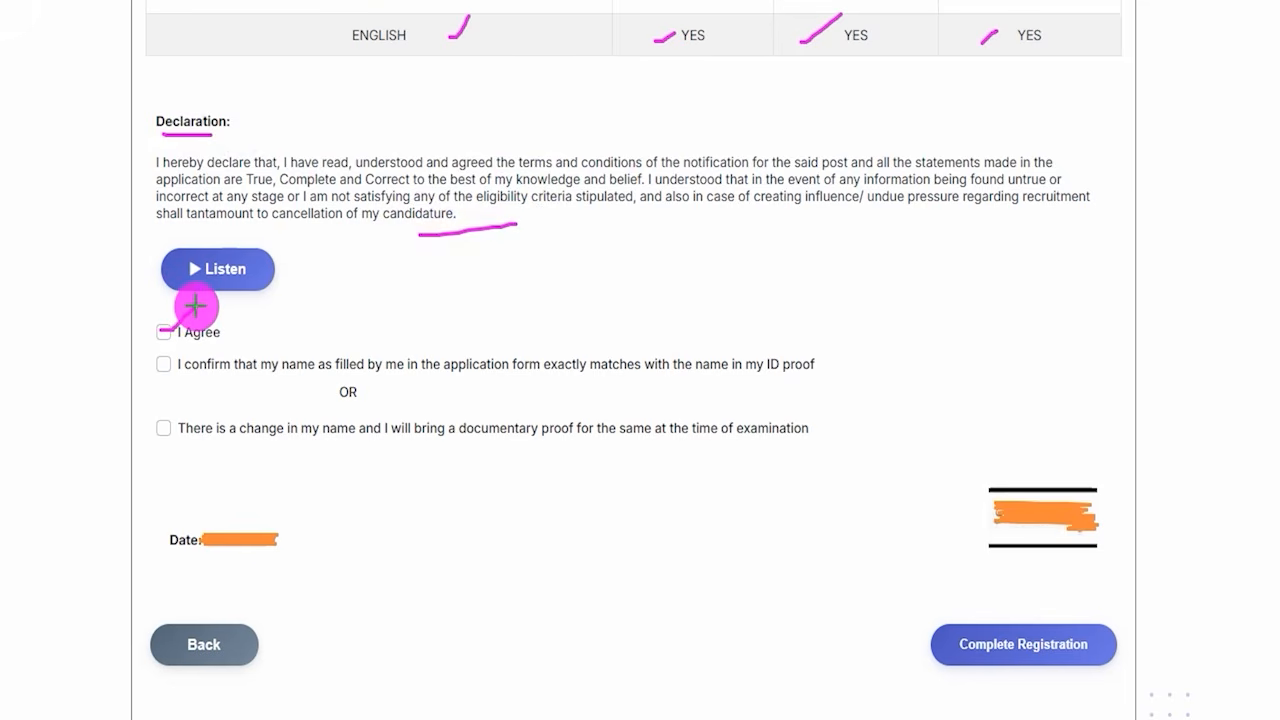
pyautogui.moveTo(259, 381); pyautogui.dragTo(303, 380)
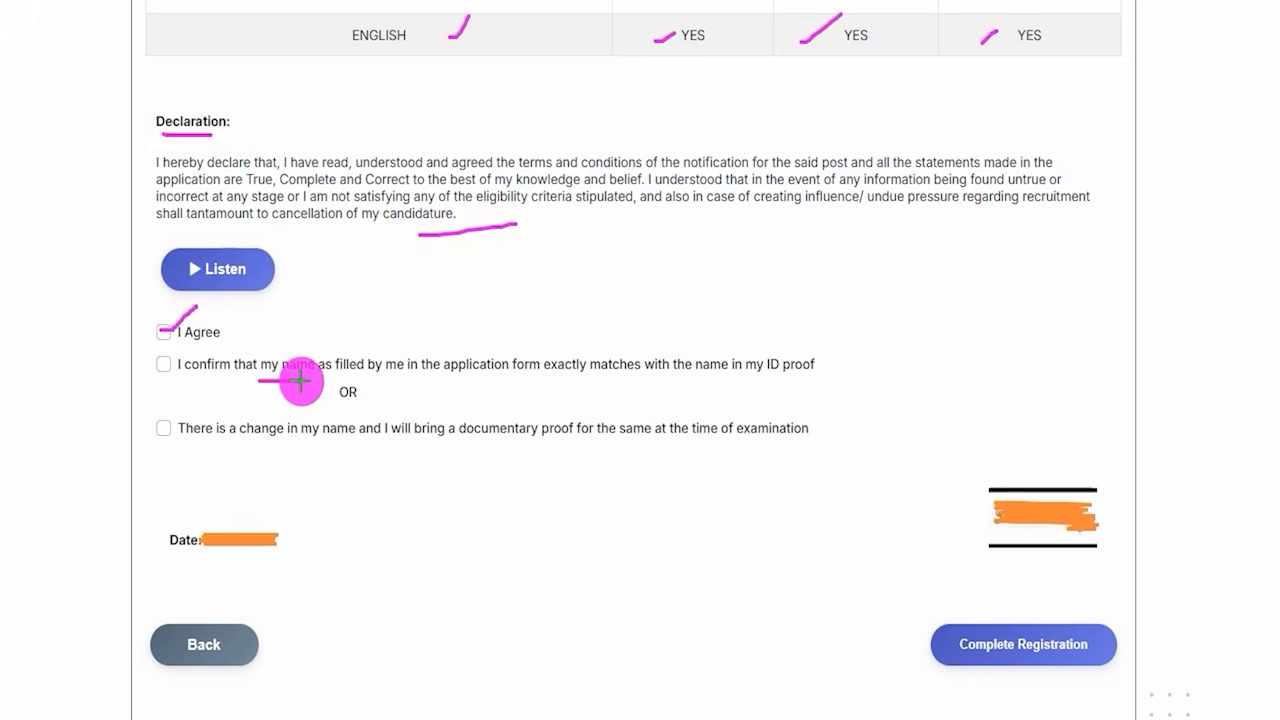
# Underline ID proof and tick both name statements in the declaration, and point arrows at Back and Complete Registration.
pyautogui.moveTo(765, 377); pyautogui.dragTo(816, 375)
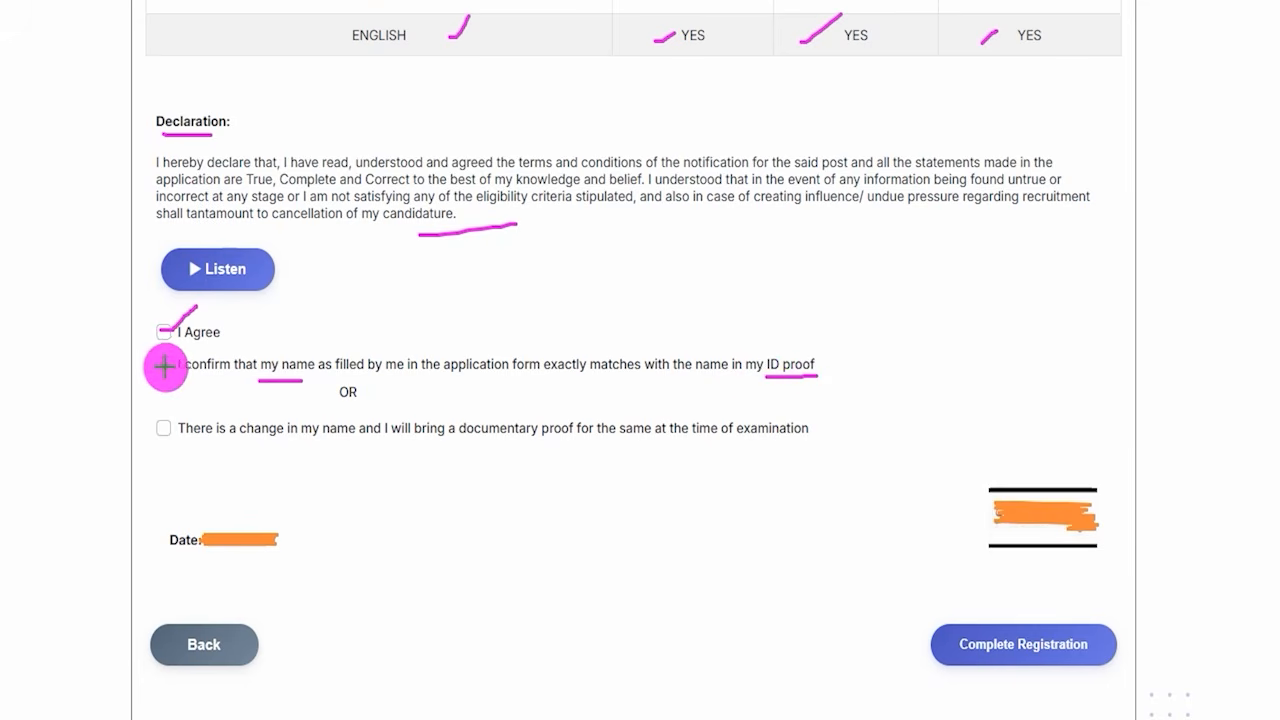
pyautogui.moveTo(160, 366); pyautogui.dragTo(180, 353)
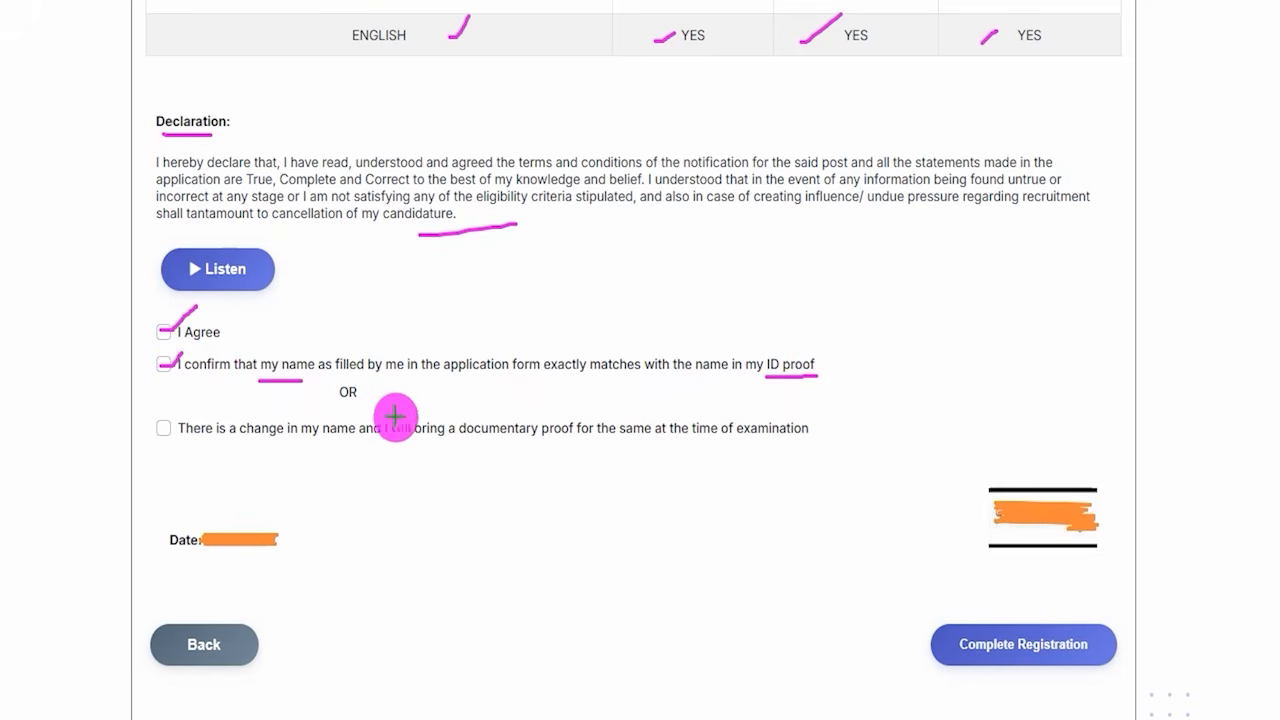
pyautogui.moveTo(161, 427); pyautogui.dragTo(203, 388)
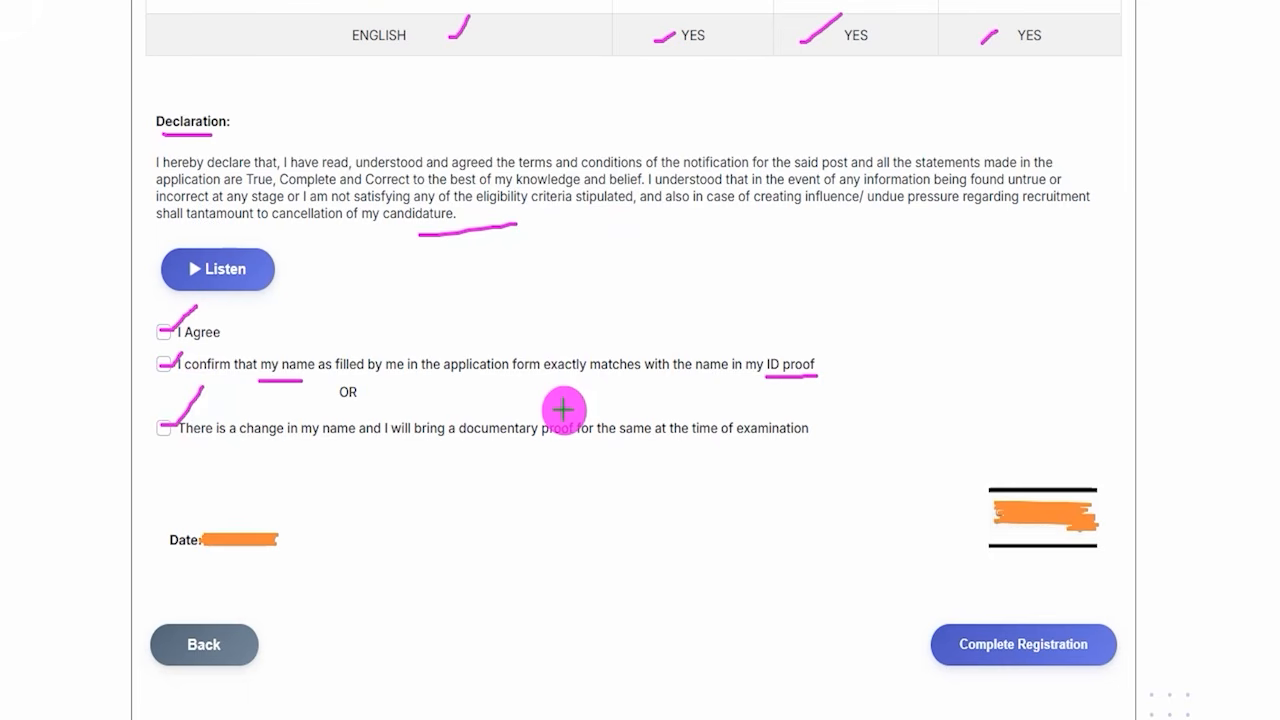
pyautogui.moveTo(450, 532); pyautogui.dragTo(258, 632)
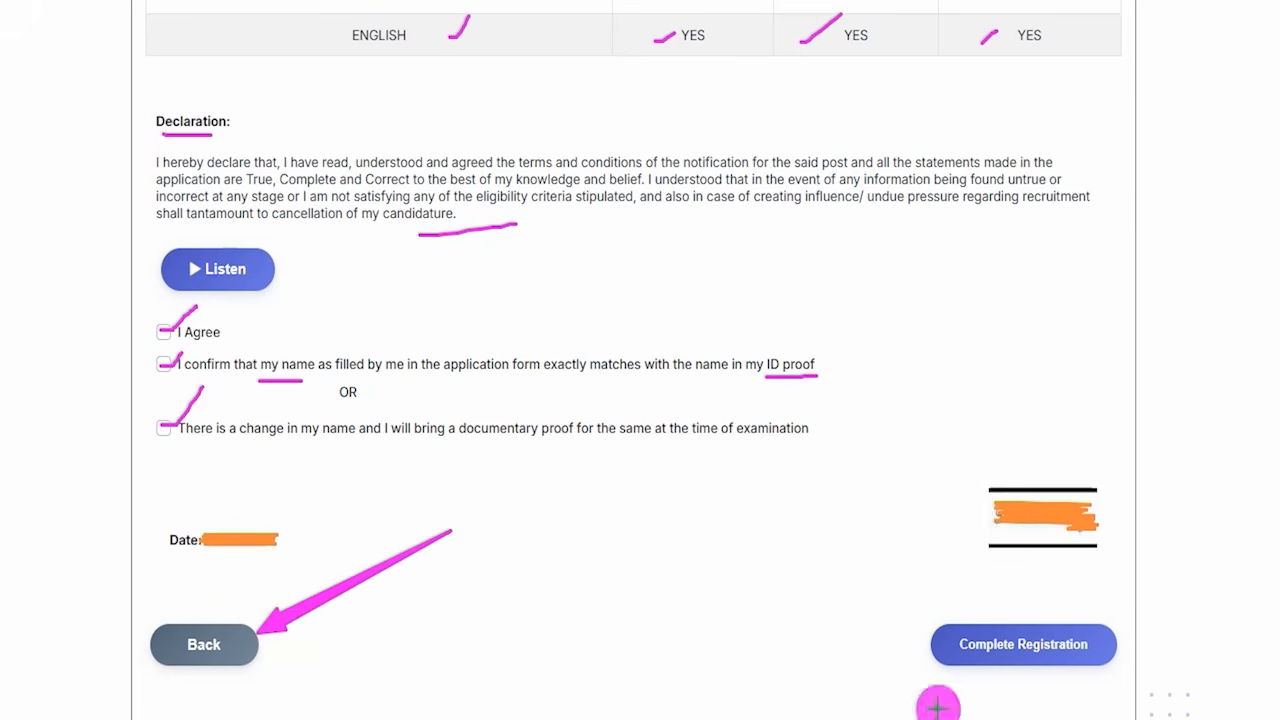
pyautogui.moveTo(758, 520); pyautogui.dragTo(924, 628)
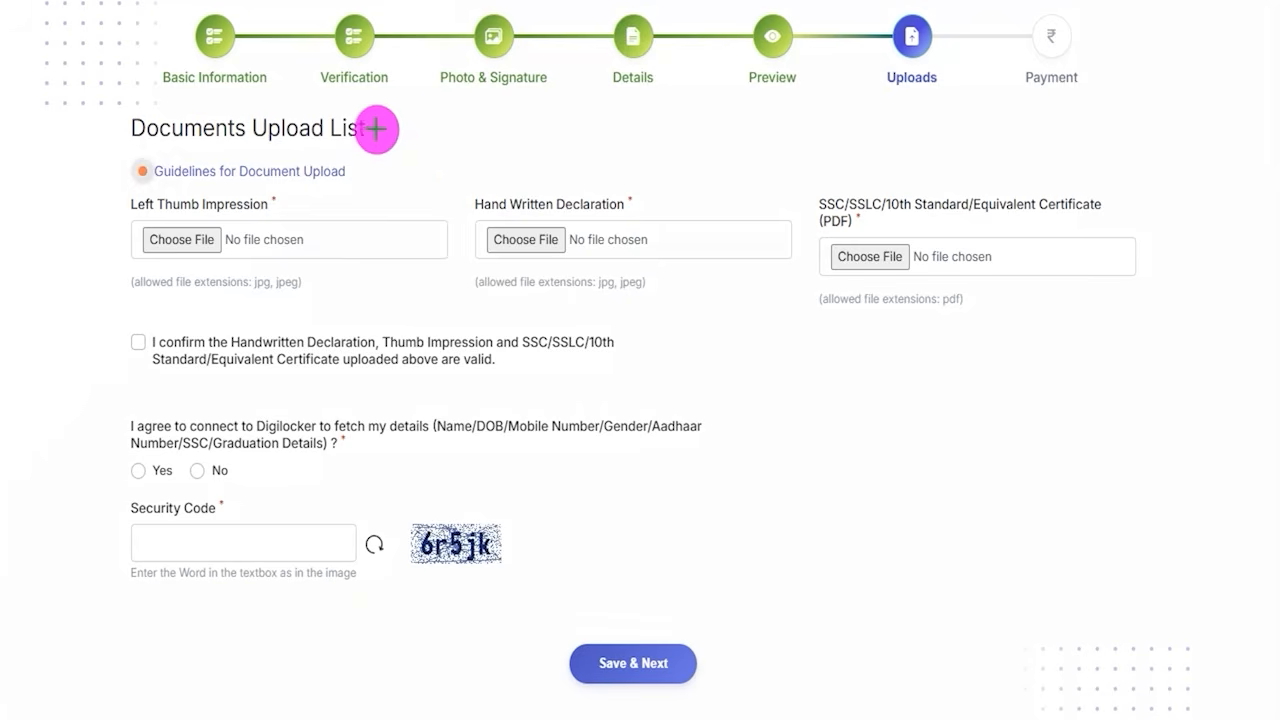
# Tick the Documents Upload List heading and its three required documents, giving the SSC certificate two ticks, and clear the marks.
pyautogui.moveTo(374, 126); pyautogui.dragTo(440, 80)
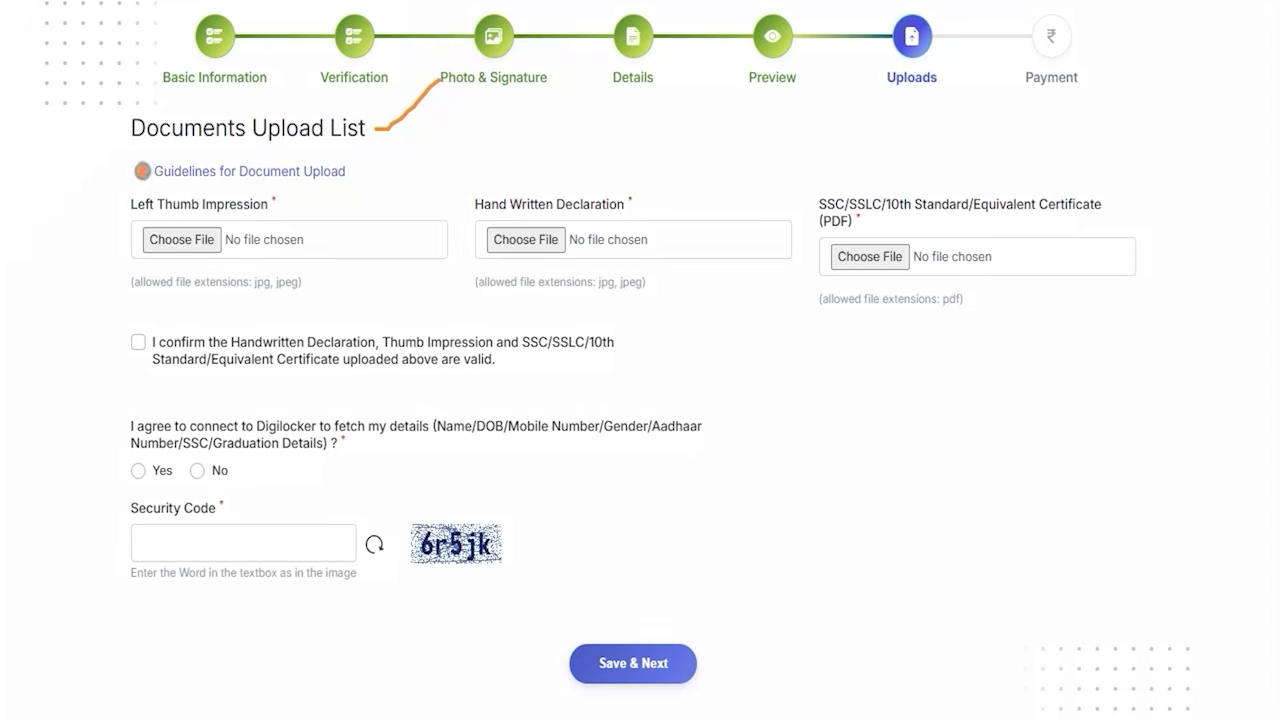
pyautogui.moveTo(287, 203); pyautogui.dragTo(348, 168)
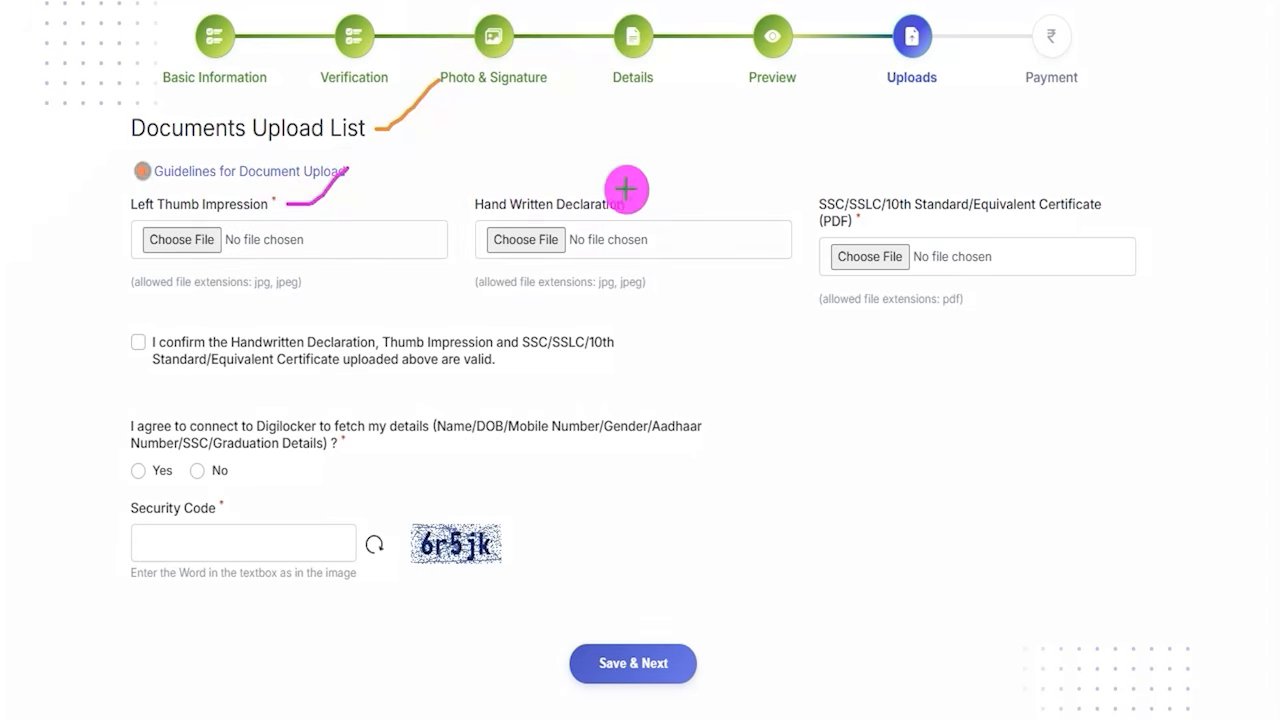
pyautogui.moveTo(646, 200); pyautogui.dragTo(696, 161)
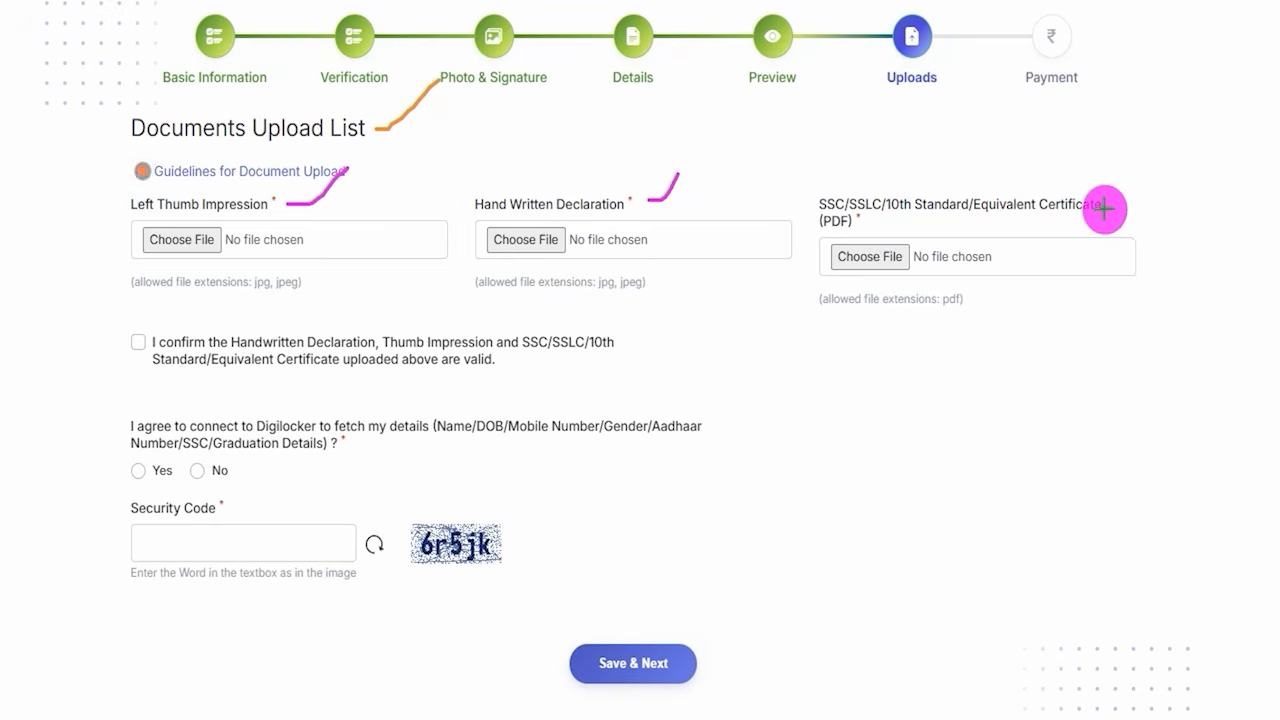
pyautogui.moveTo(1113, 205); pyautogui.dragTo(1160, 143)
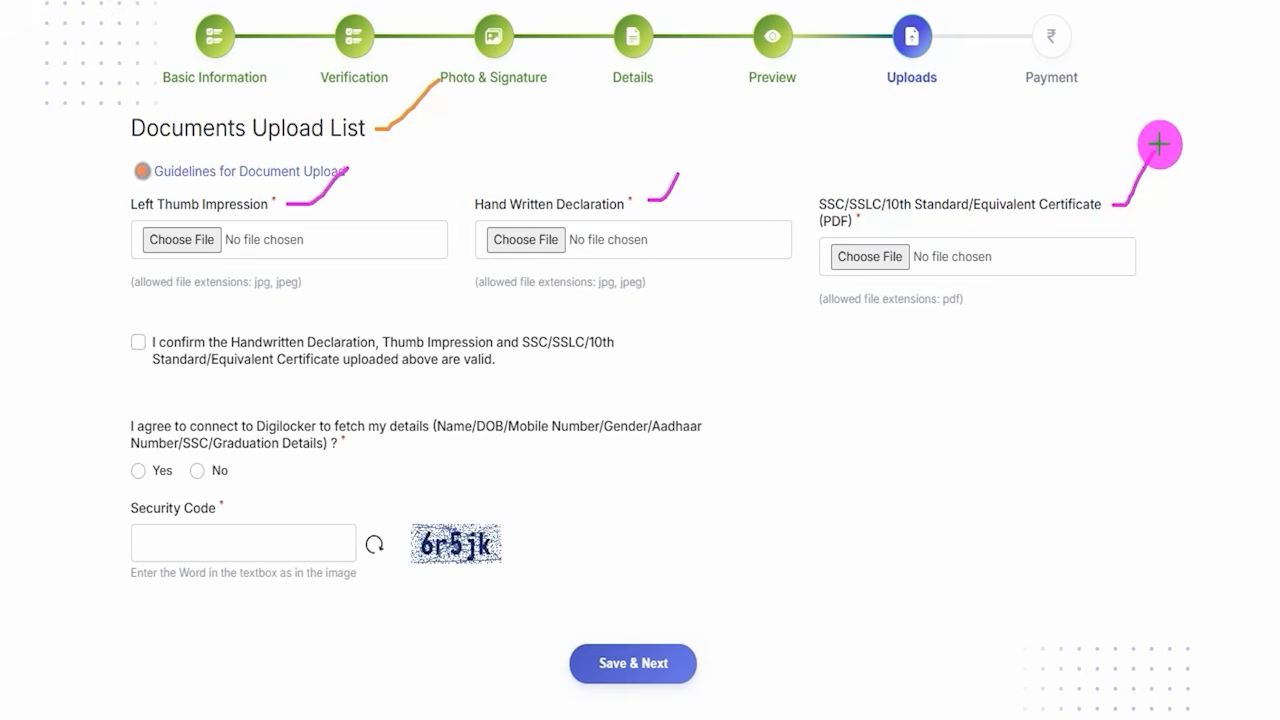
pyautogui.moveTo(1131, 212); pyautogui.dragTo(1178, 136)
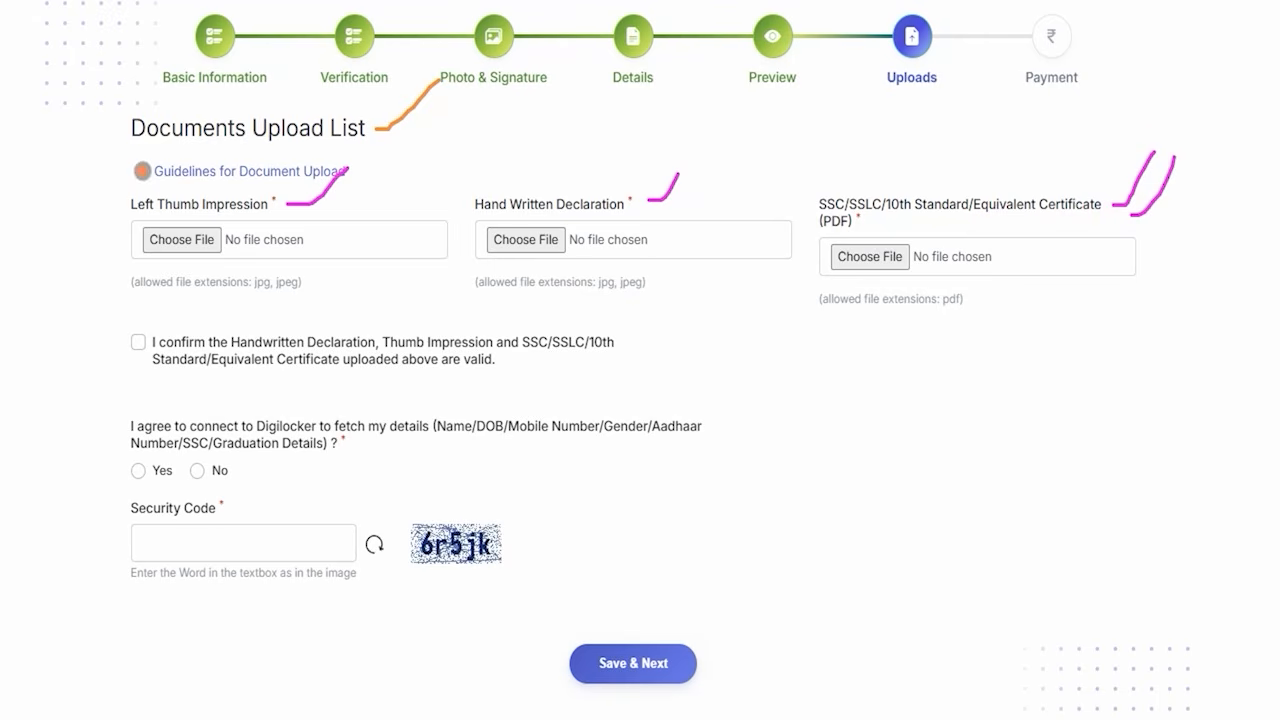
pyautogui.press('Escape')
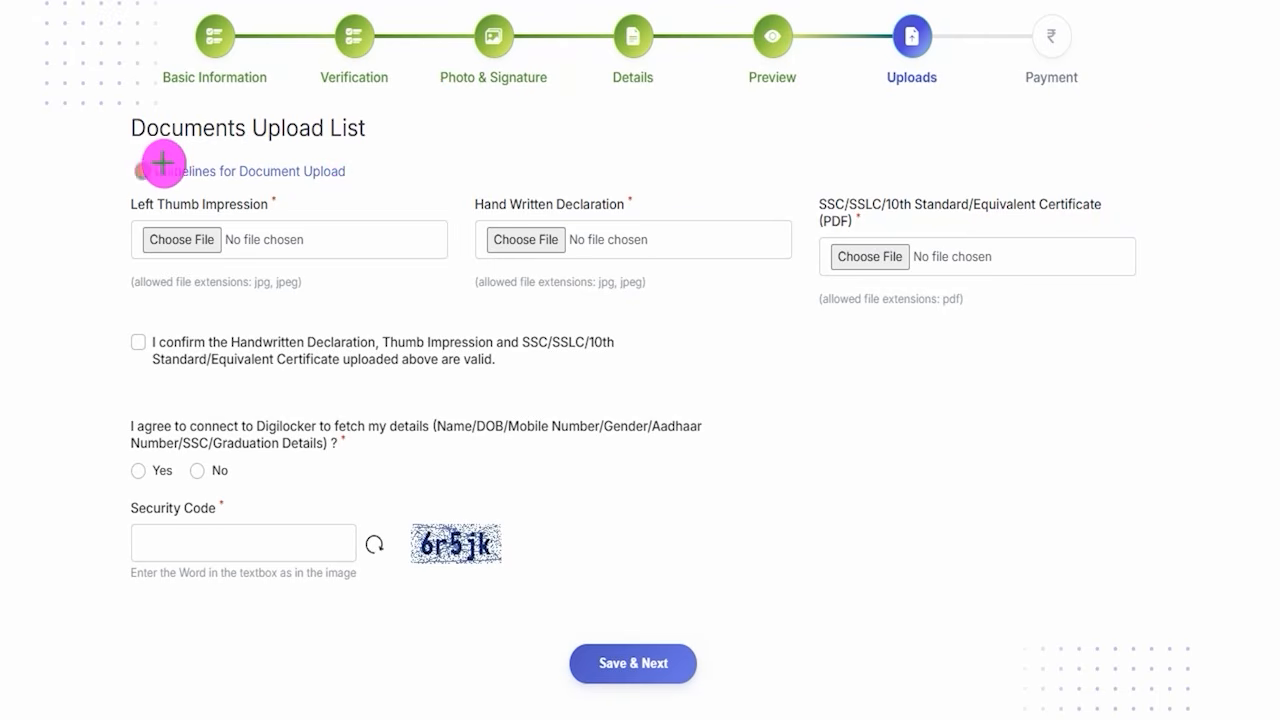
# Box the Guidelines for Document Upload link, clear the box, and open the guidelines document.
pyautogui.moveTo(97, 143); pyautogui.dragTo(374, 184)
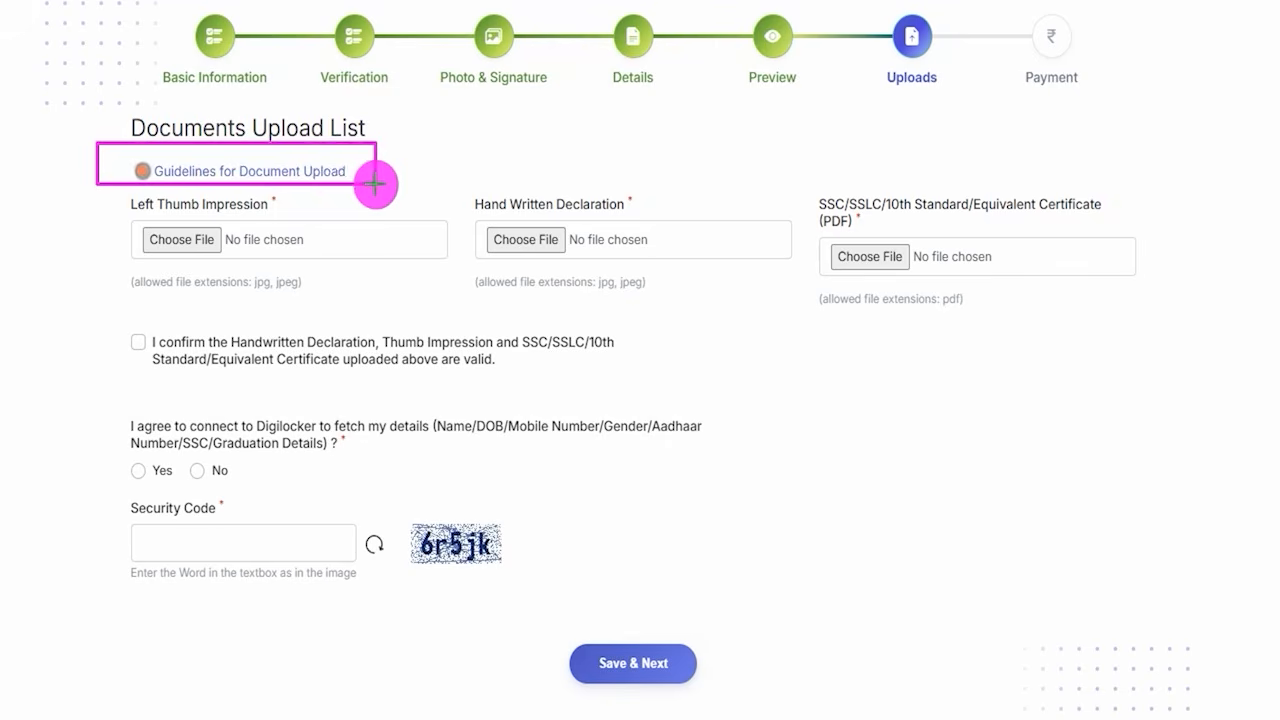
pyautogui.press('Escape')
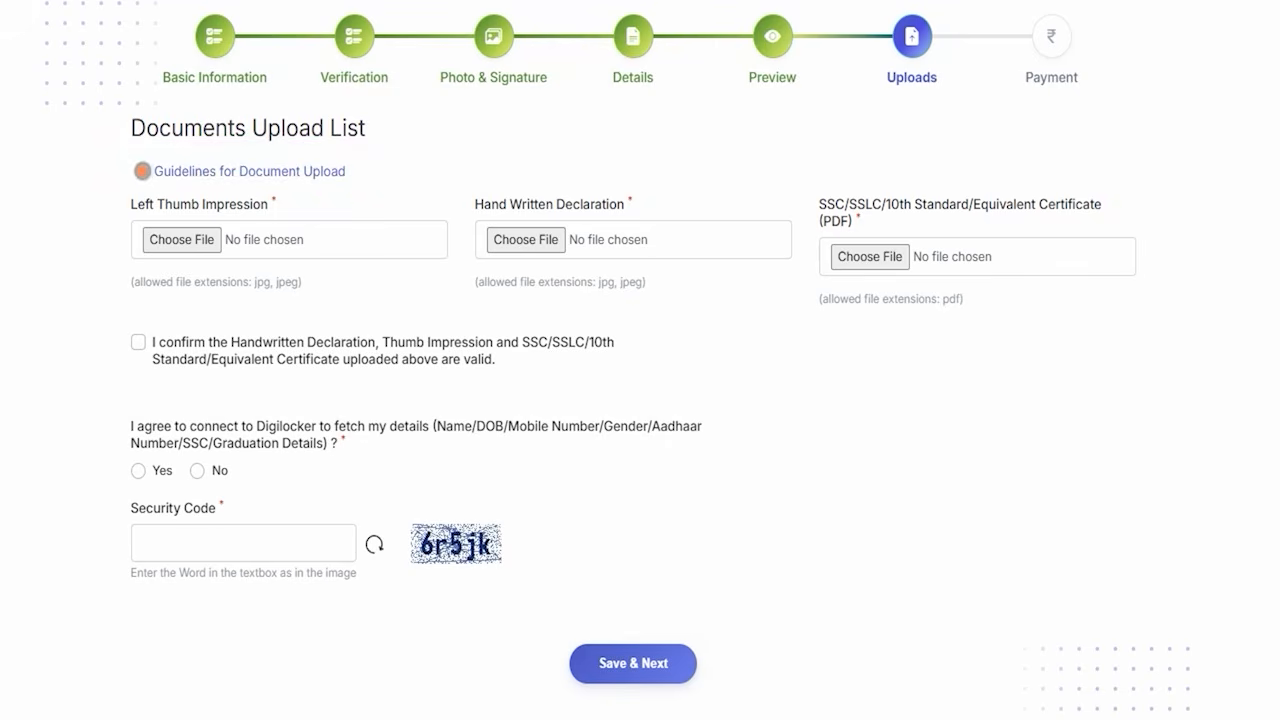
pyautogui.click(142, 171)
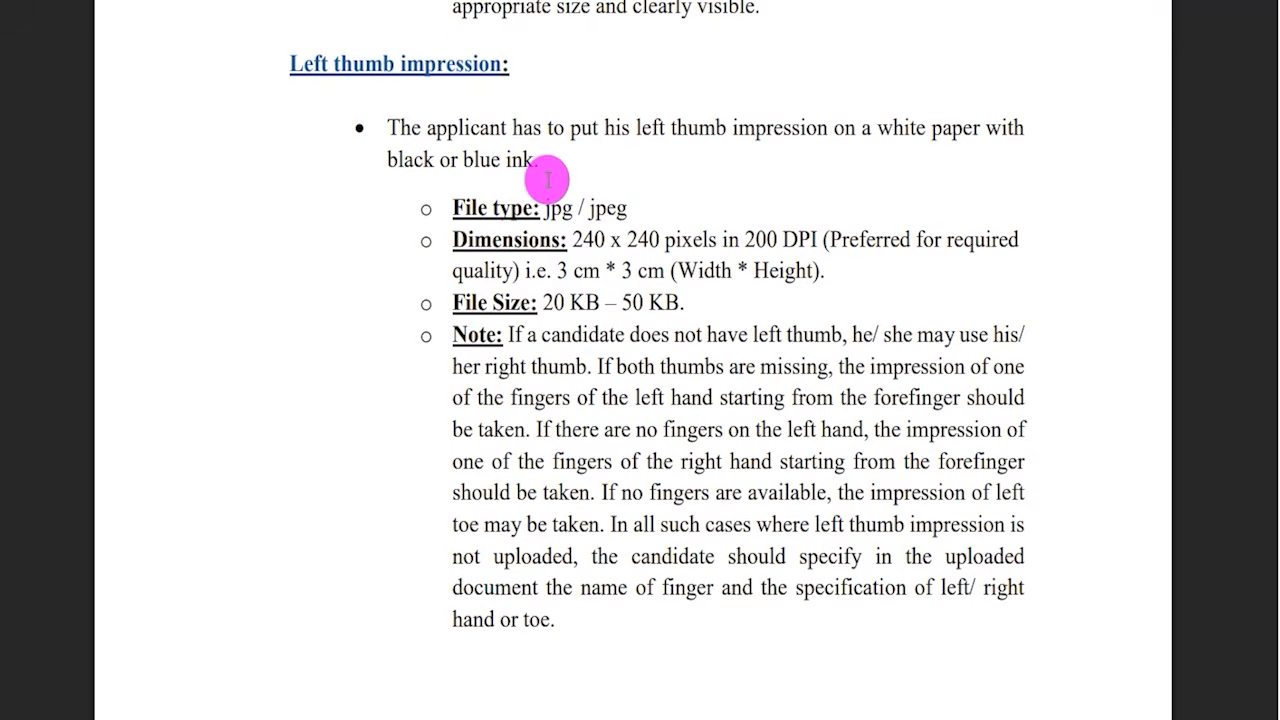
# Highlight the Left thumb impression heading and its pixel dimensions, file type and file size in the guidelines.
pyautogui.moveTo(300, 64); pyautogui.dragTo(453, 64)
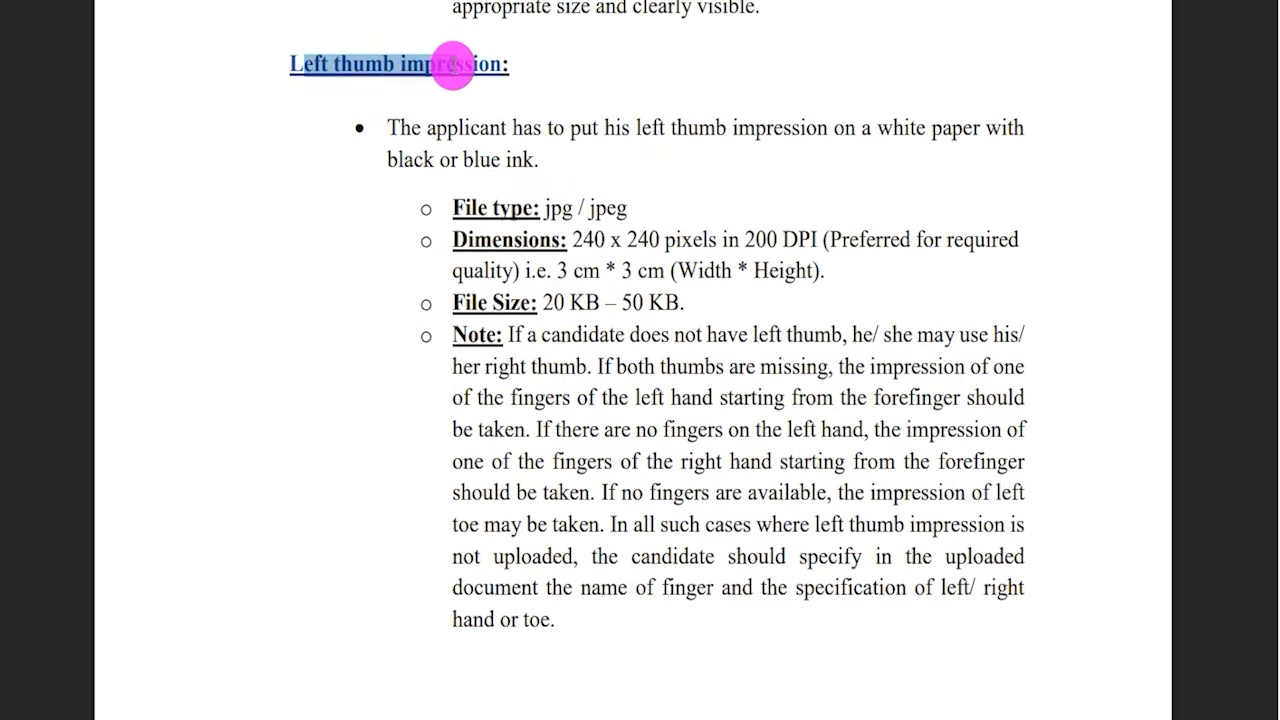
pyautogui.click(571, 241)
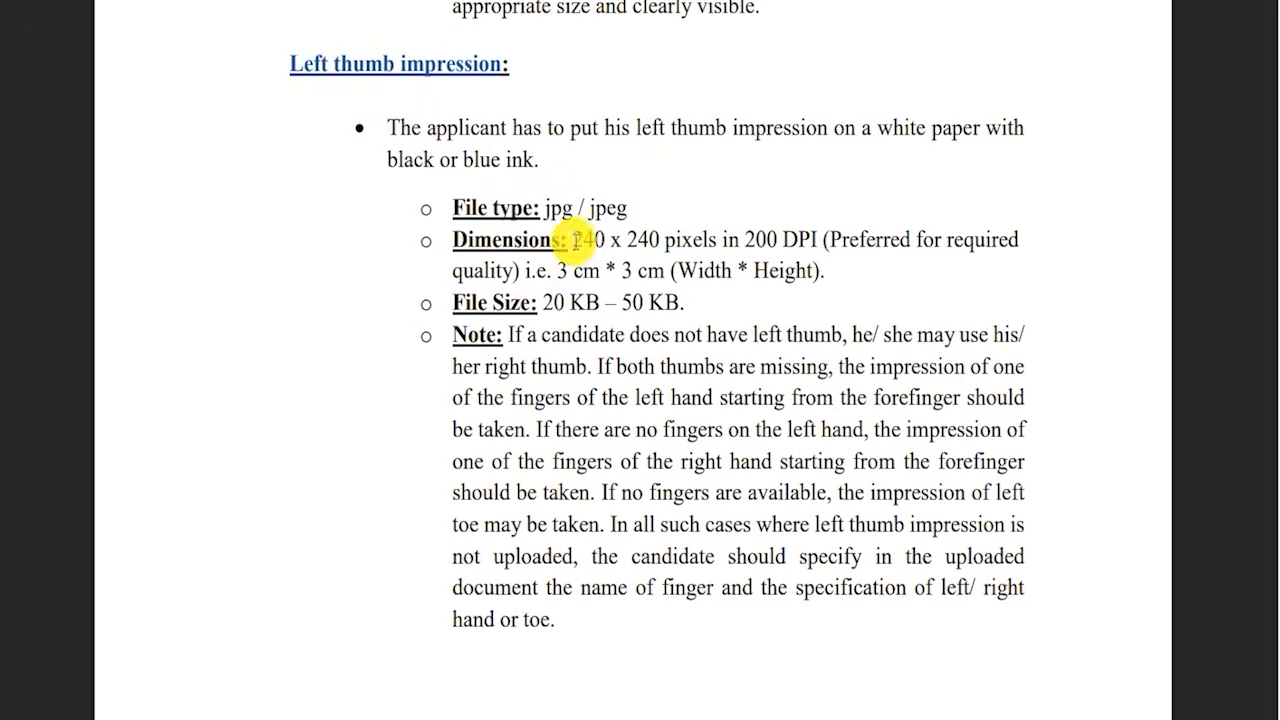
pyautogui.moveTo(597, 241); pyautogui.dragTo(652, 240)
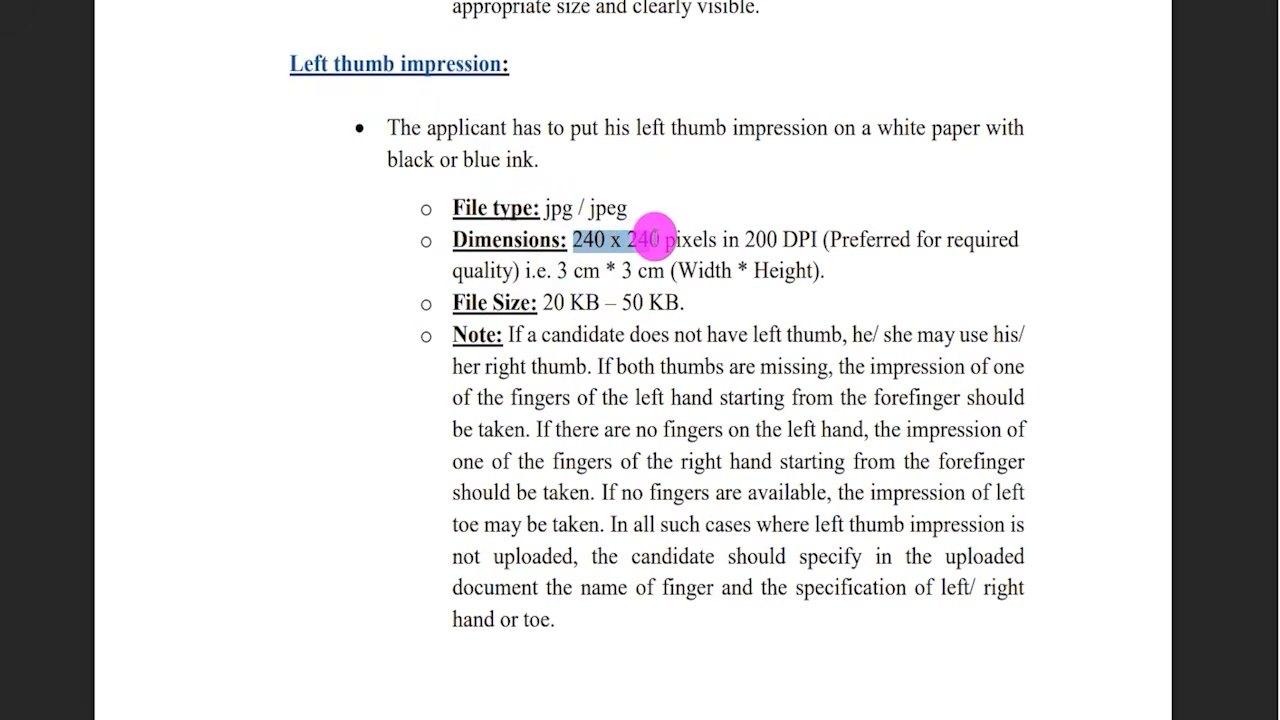
pyautogui.moveTo(544, 208); pyautogui.dragTo(623, 206)
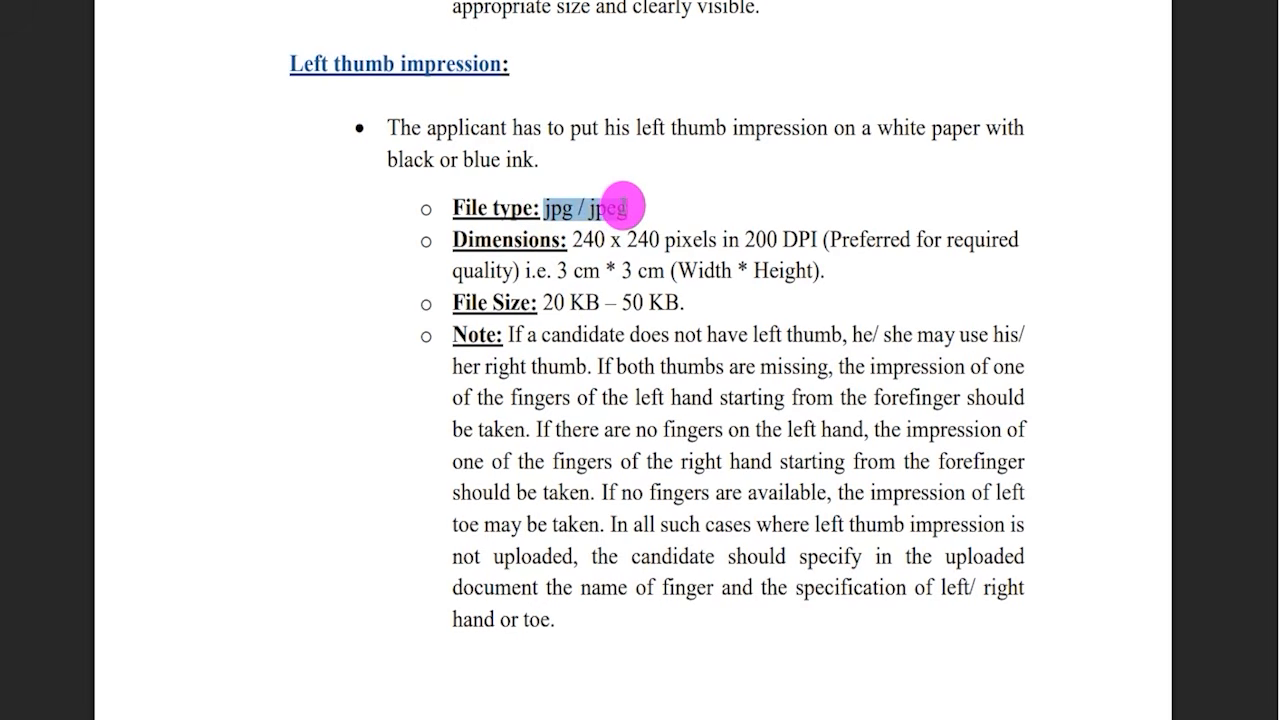
pyautogui.moveTo(545, 303); pyautogui.dragTo(678, 302)
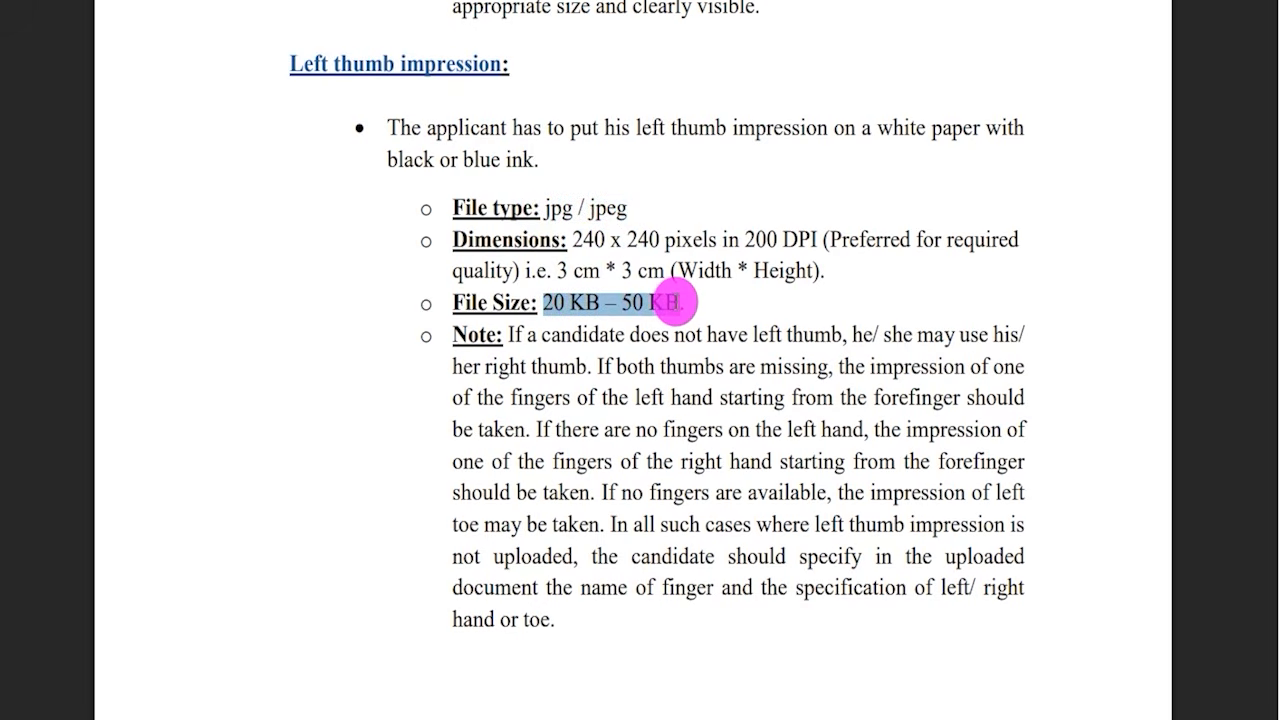
# Highlight the Hand-written declaration Image heading and its file type, pixel dimensions and file size.
pyautogui.scroll(-10, 560, 335)
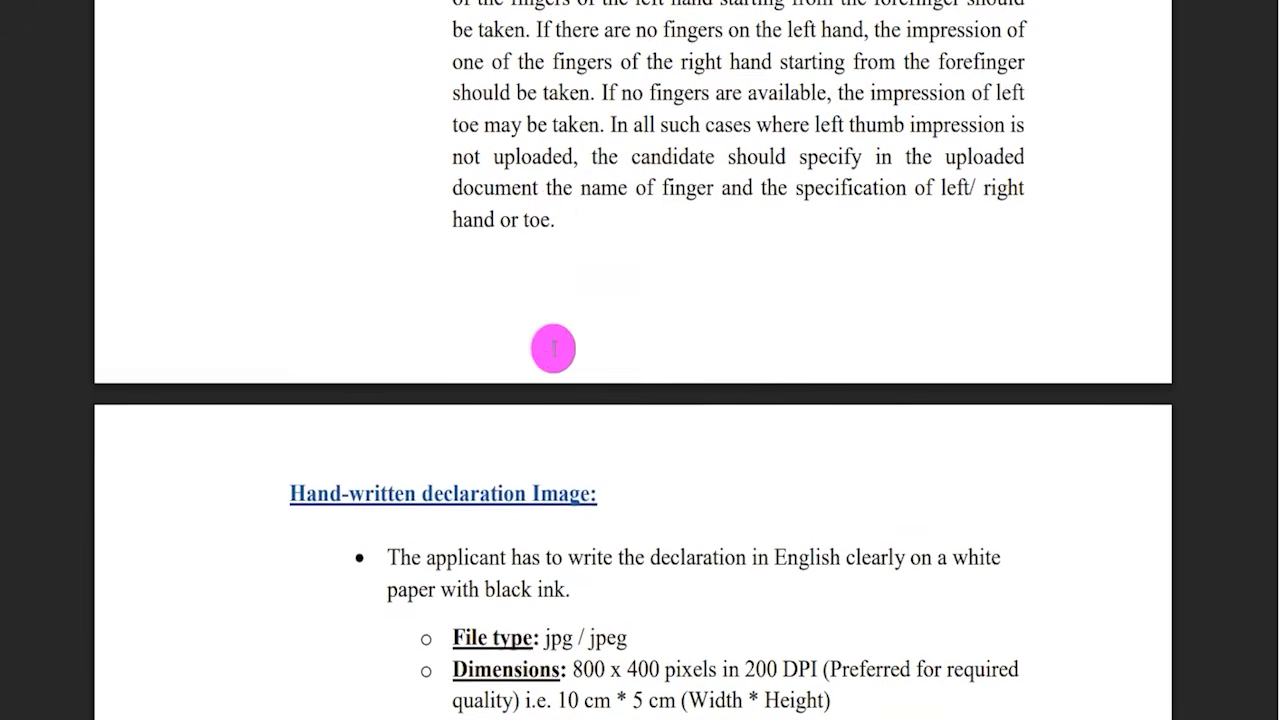
pyautogui.moveTo(316, 193); pyautogui.dragTo(503, 193)
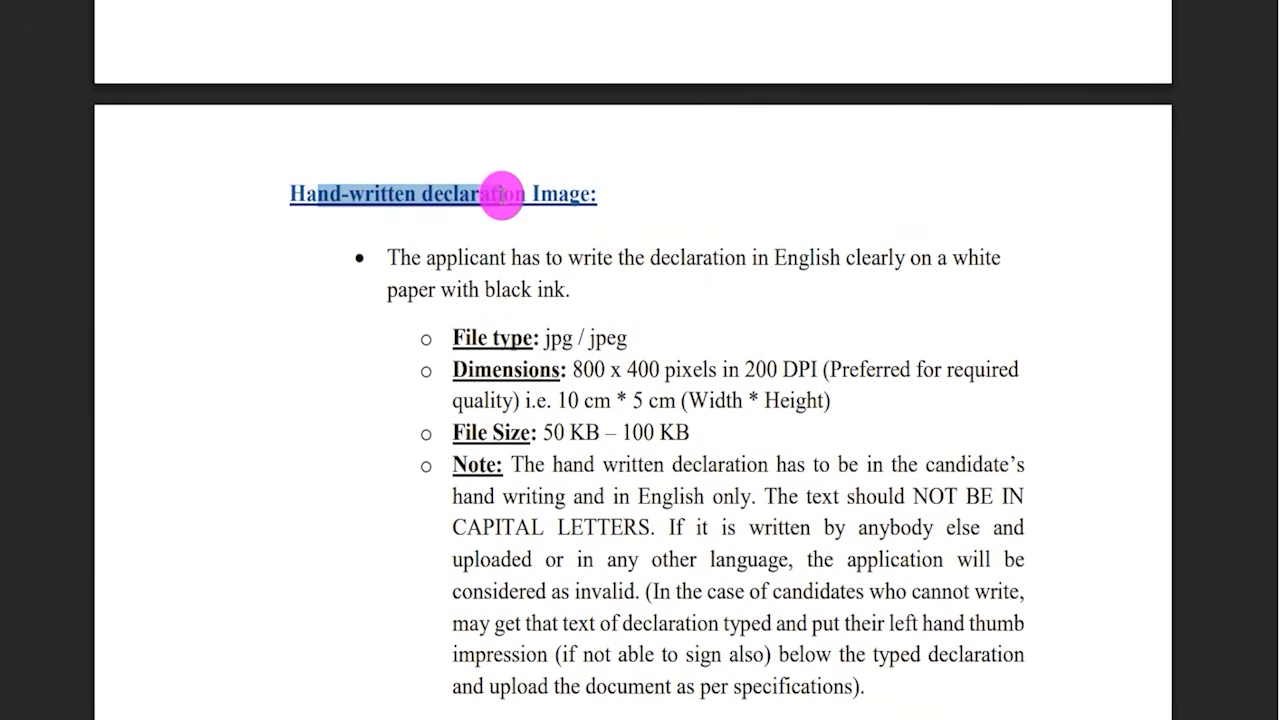
pyautogui.moveTo(543, 338); pyautogui.dragTo(620, 334)
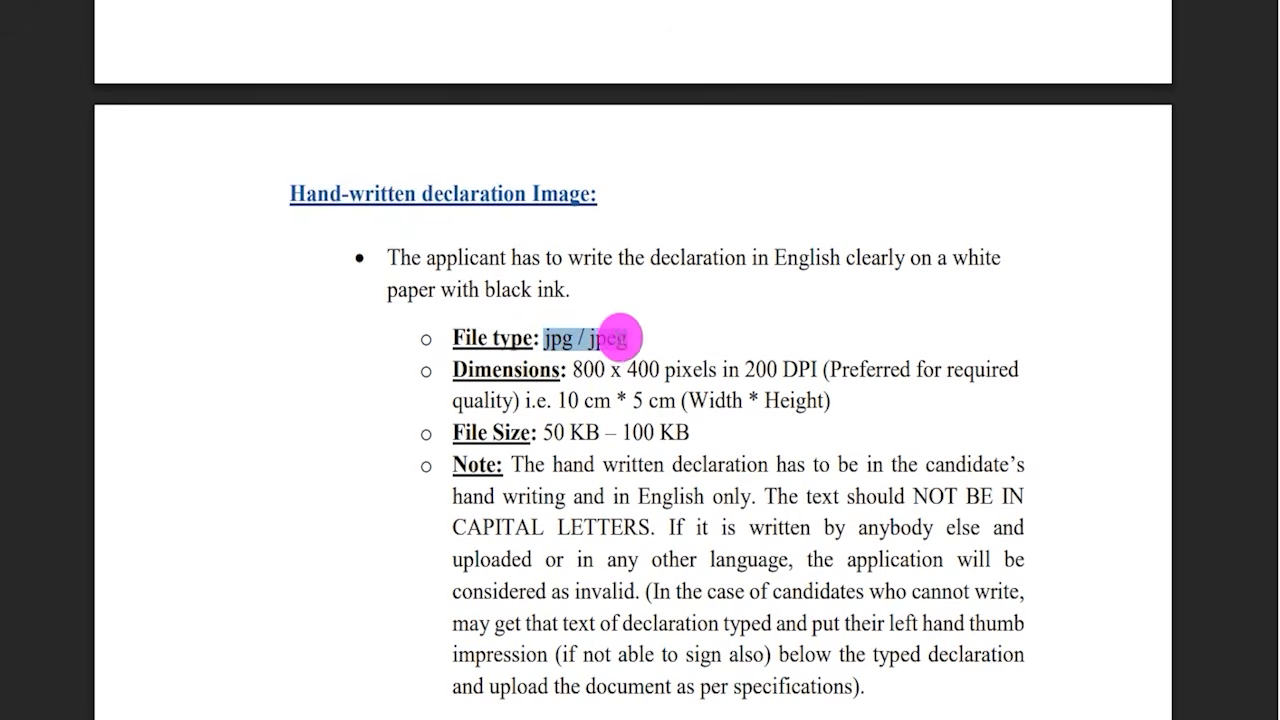
pyautogui.moveTo(493, 371); pyautogui.dragTo(705, 371)
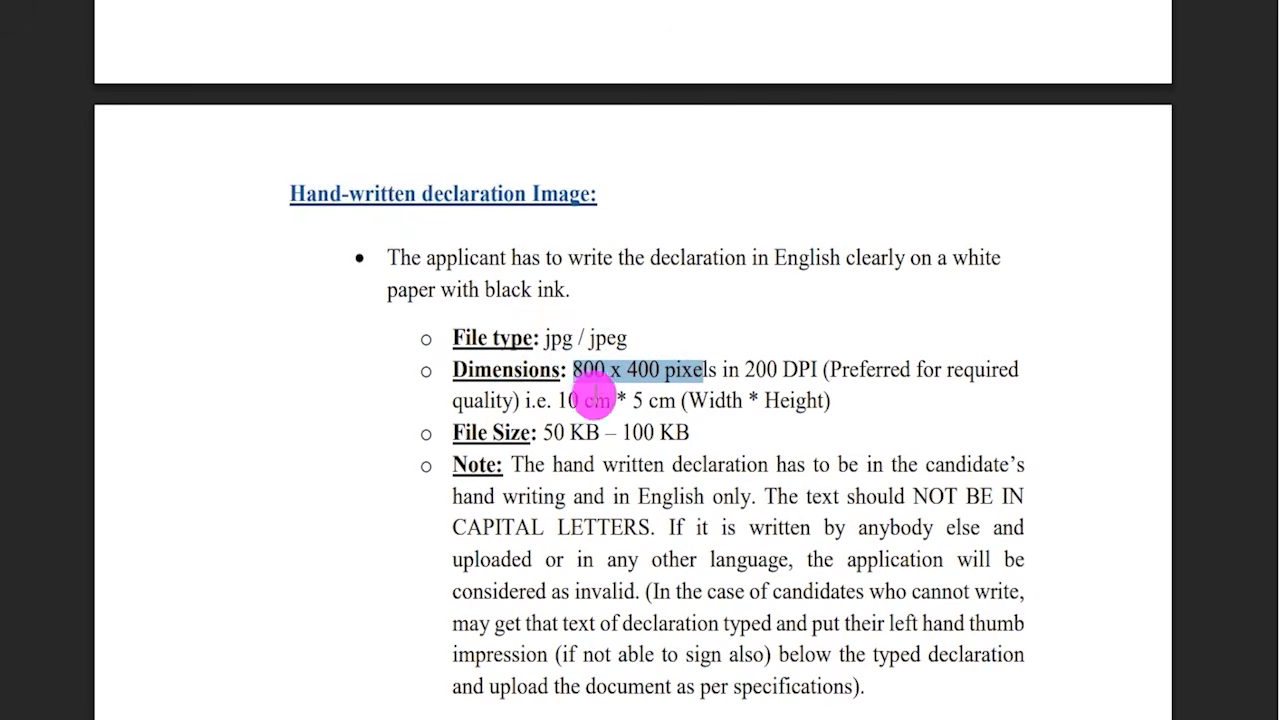
pyautogui.moveTo(543, 433); pyautogui.dragTo(680, 431)
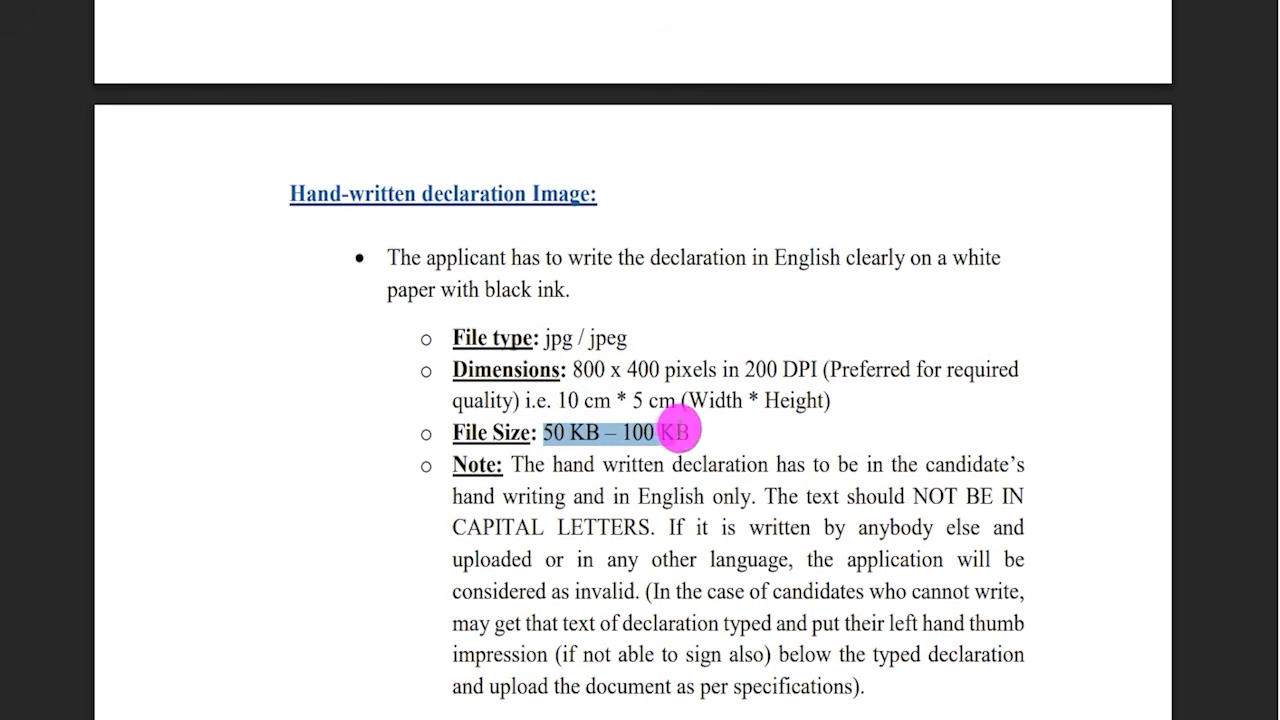
# Review the hand-written declaration note, highlighting the word CAPITAL and the full sample declaration text.
pyautogui.scroll(1, 565, 405)
pyautogui.scroll(-2, 565, 405)
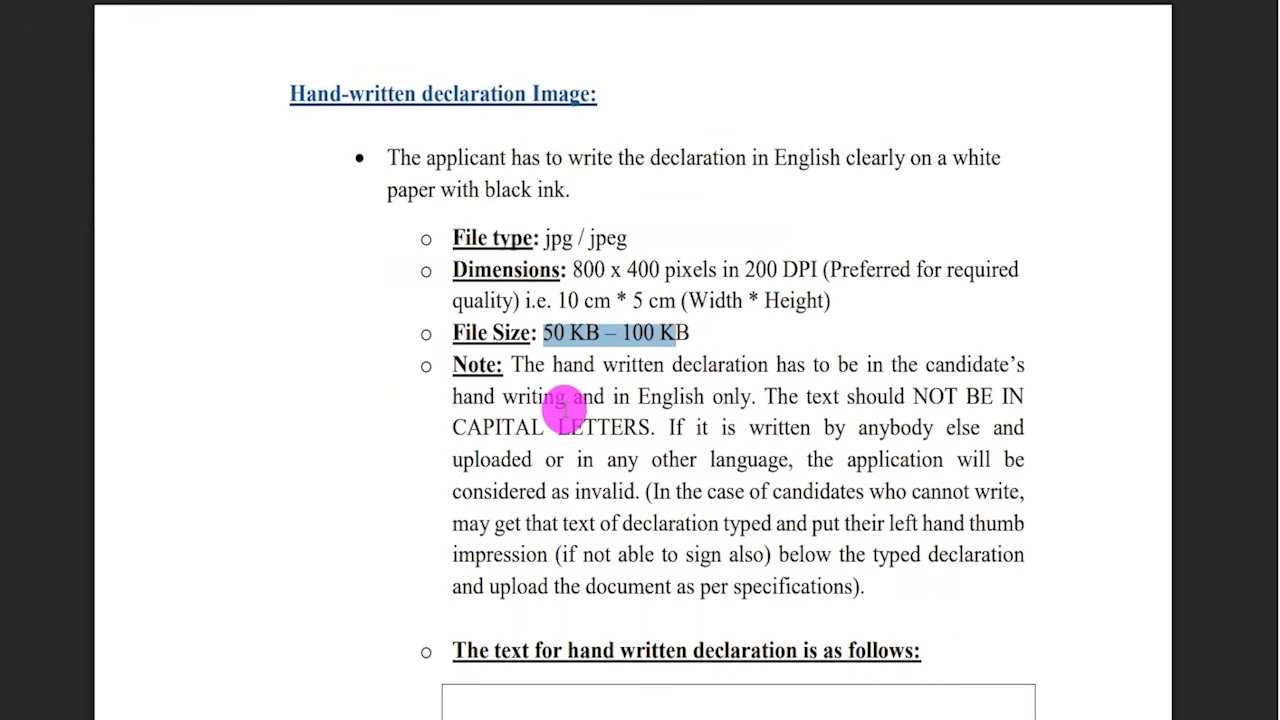
pyautogui.scroll(-1, 563, 405)
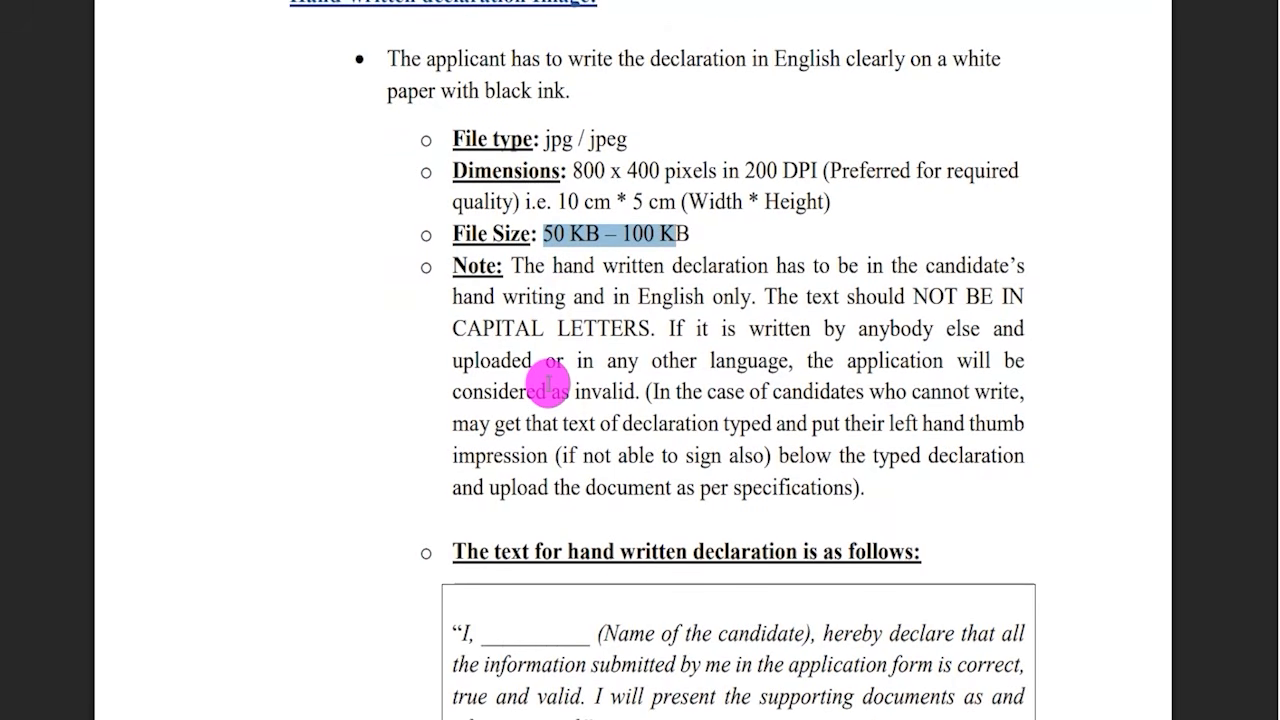
pyautogui.moveTo(466, 328); pyautogui.dragTo(544, 328)
pyautogui.scroll(-2, 586, 414)
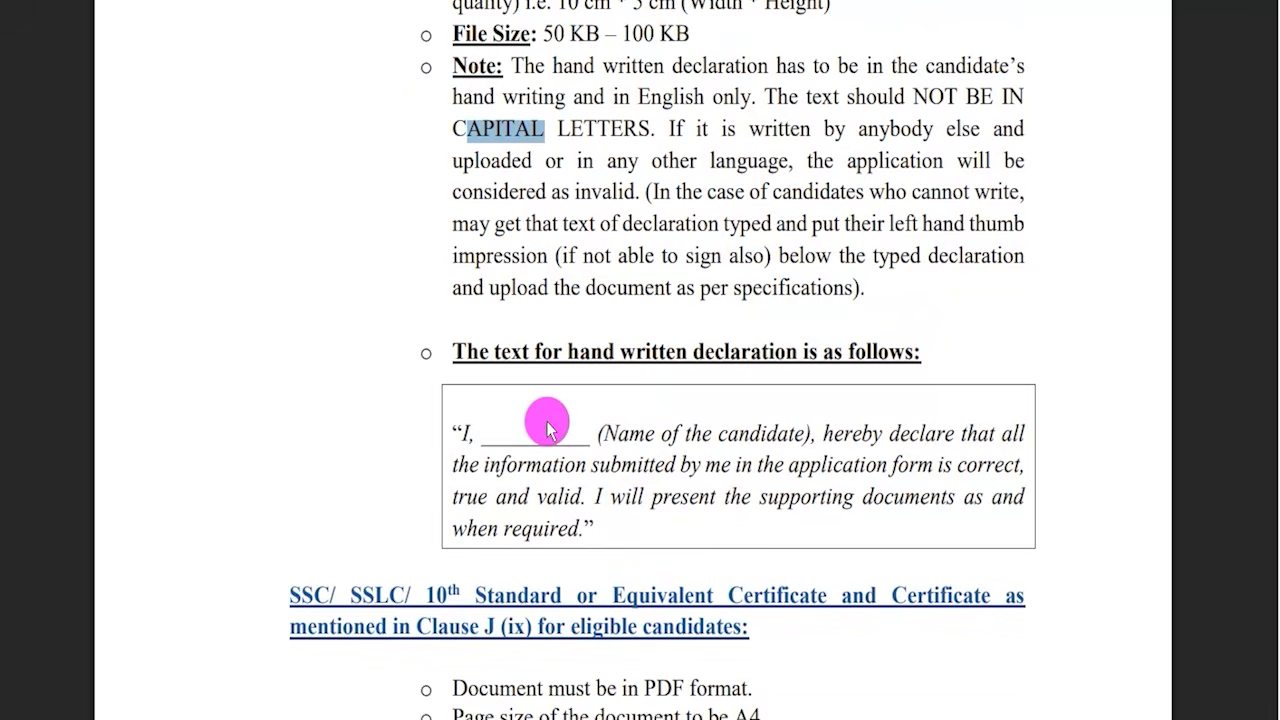
pyautogui.moveTo(460, 432); pyautogui.dragTo(598, 522)
# Highlight the SSC/SSLC/10th Standard certificate heading and its required file format and maximum size, and return to the upload page.
pyautogui.scroll(-4, 606, 463)
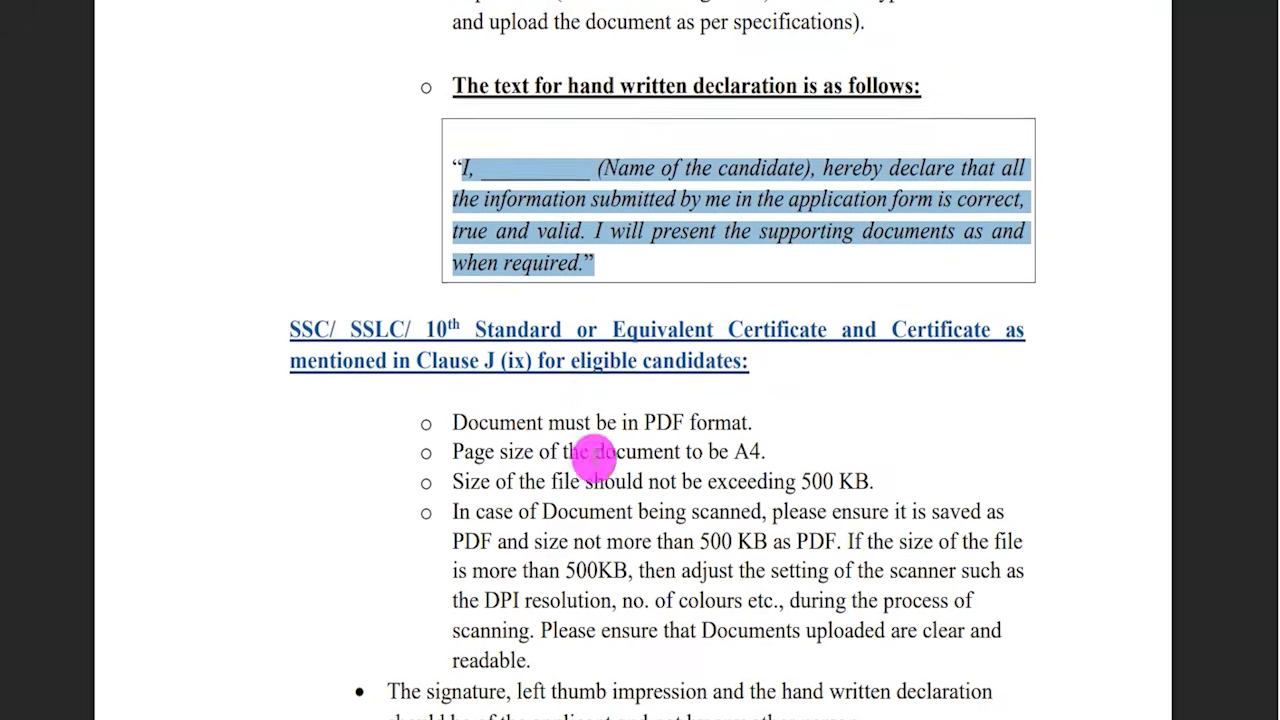
pyautogui.moveTo(489, 194); pyautogui.dragTo(775, 193)
pyautogui.moveTo(645, 288); pyautogui.dragTo(686, 288)
pyautogui.moveTo(802, 347); pyautogui.dragTo(865, 344)
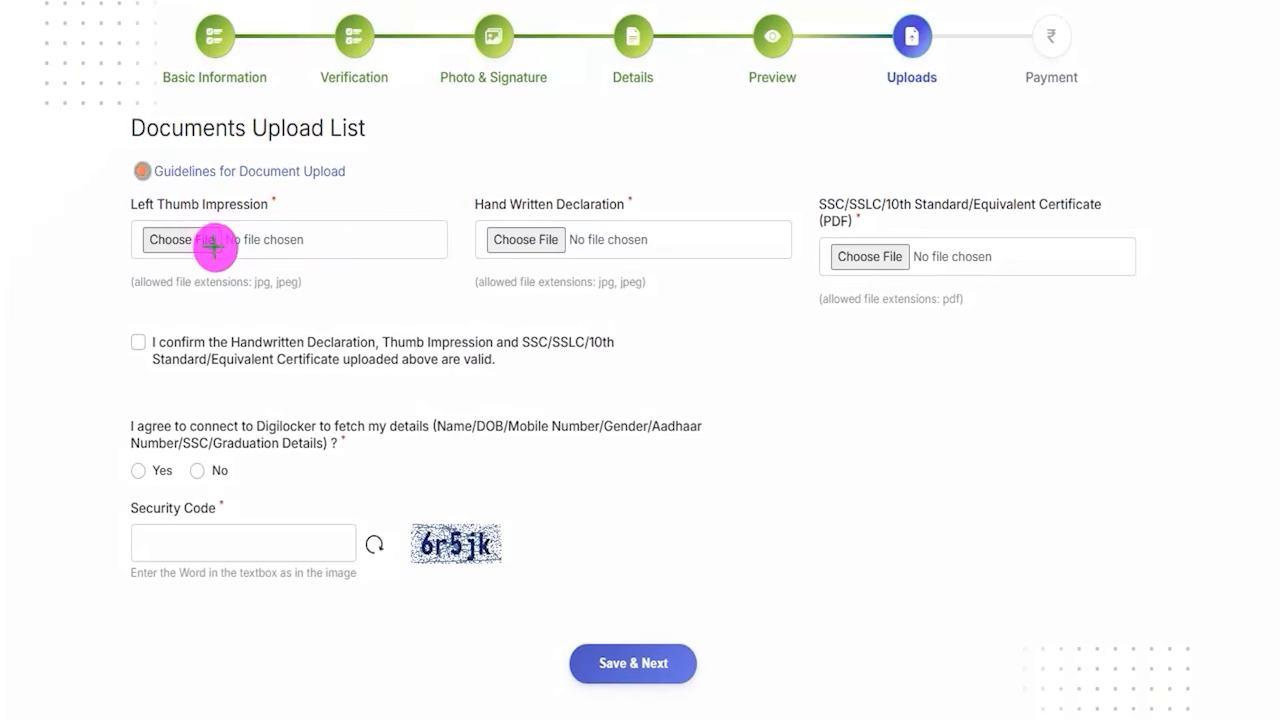
# Tick the file choosers and labels of all three required documents, and the confirmation that the uploads are valid.
pyautogui.moveTo(214, 246); pyautogui.dragTo(281, 185)
pyautogui.moveTo(560, 237); pyautogui.dragTo(629, 174)
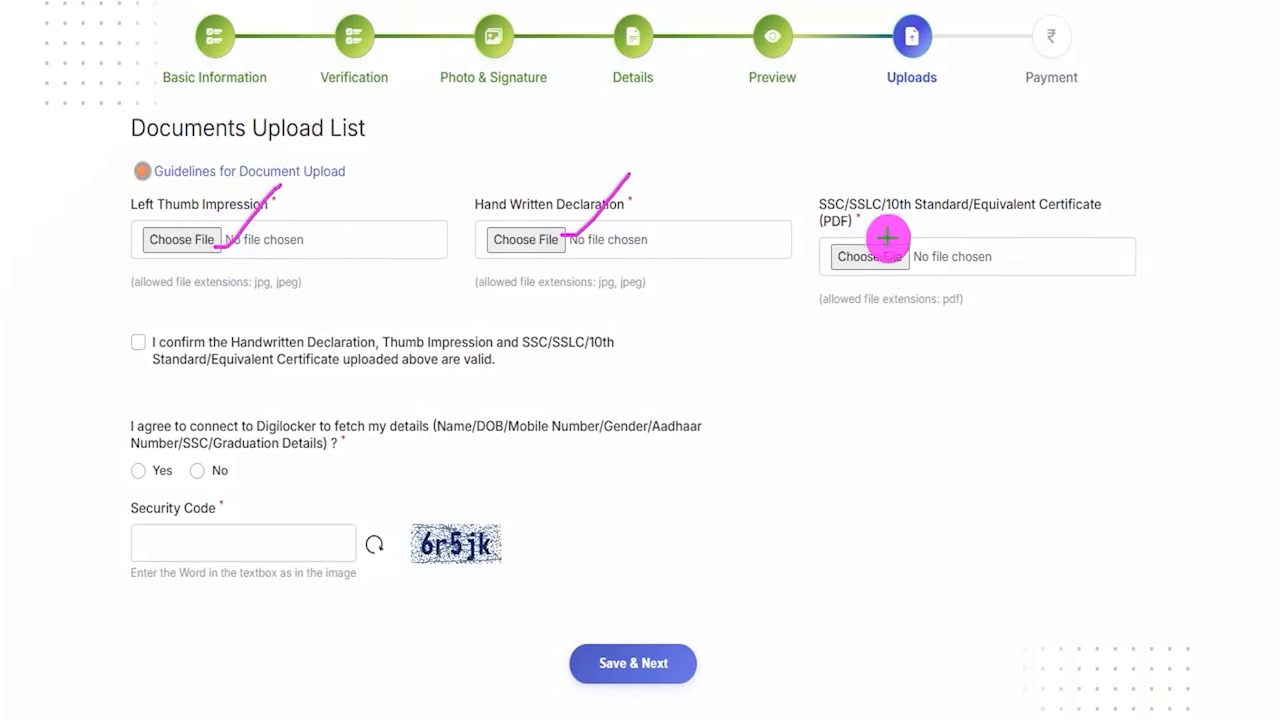
pyautogui.moveTo(897, 244); pyautogui.dragTo(940, 196)
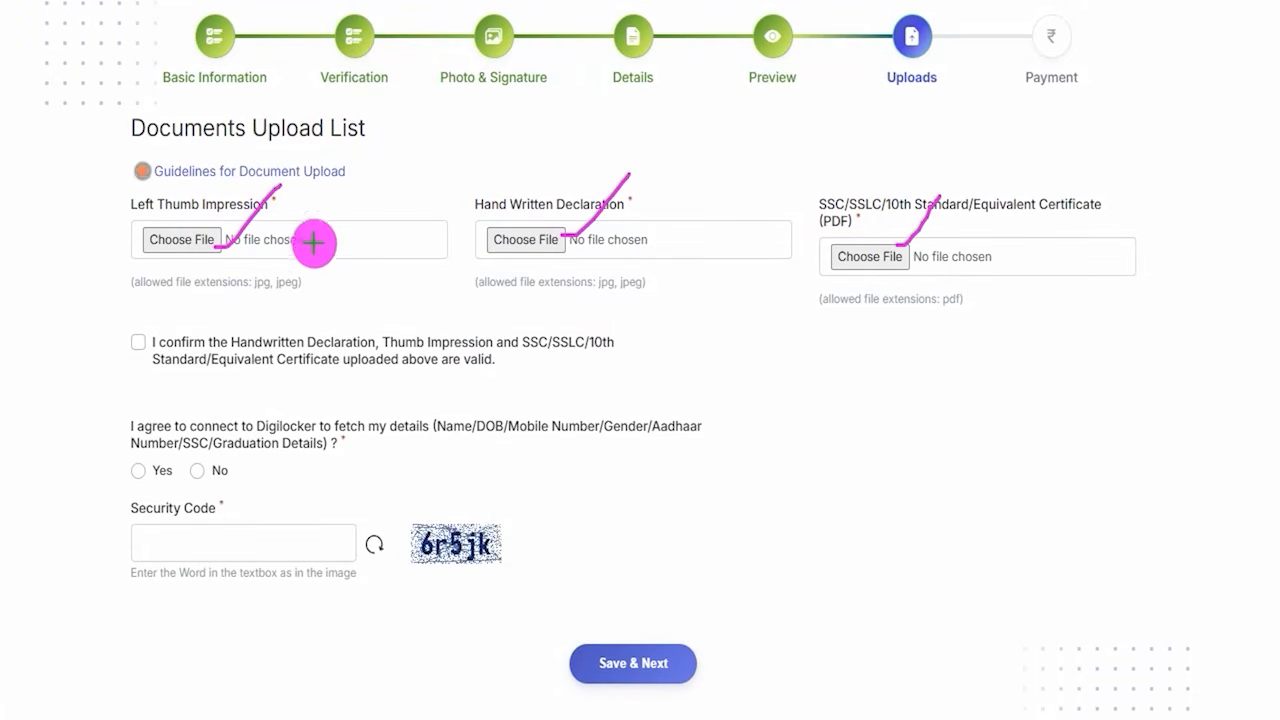
pyautogui.moveTo(300, 208); pyautogui.dragTo(357, 162)
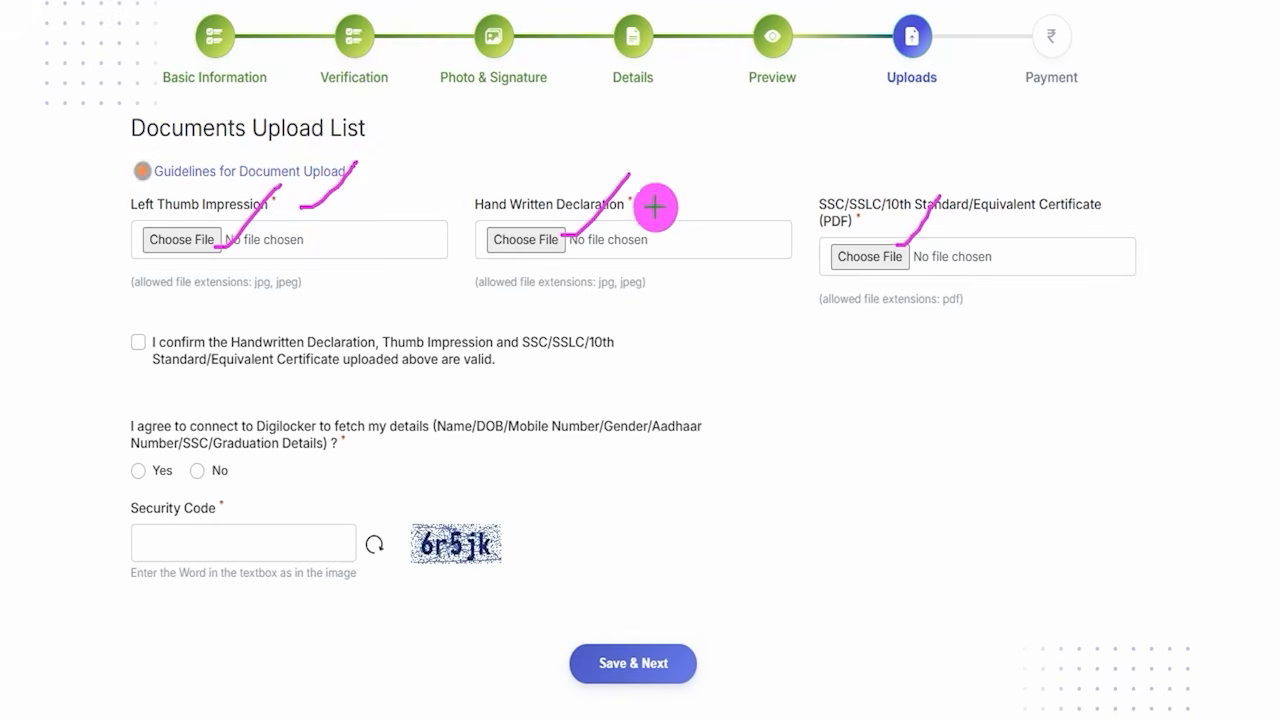
pyautogui.moveTo(651, 207); pyautogui.dragTo(690, 164)
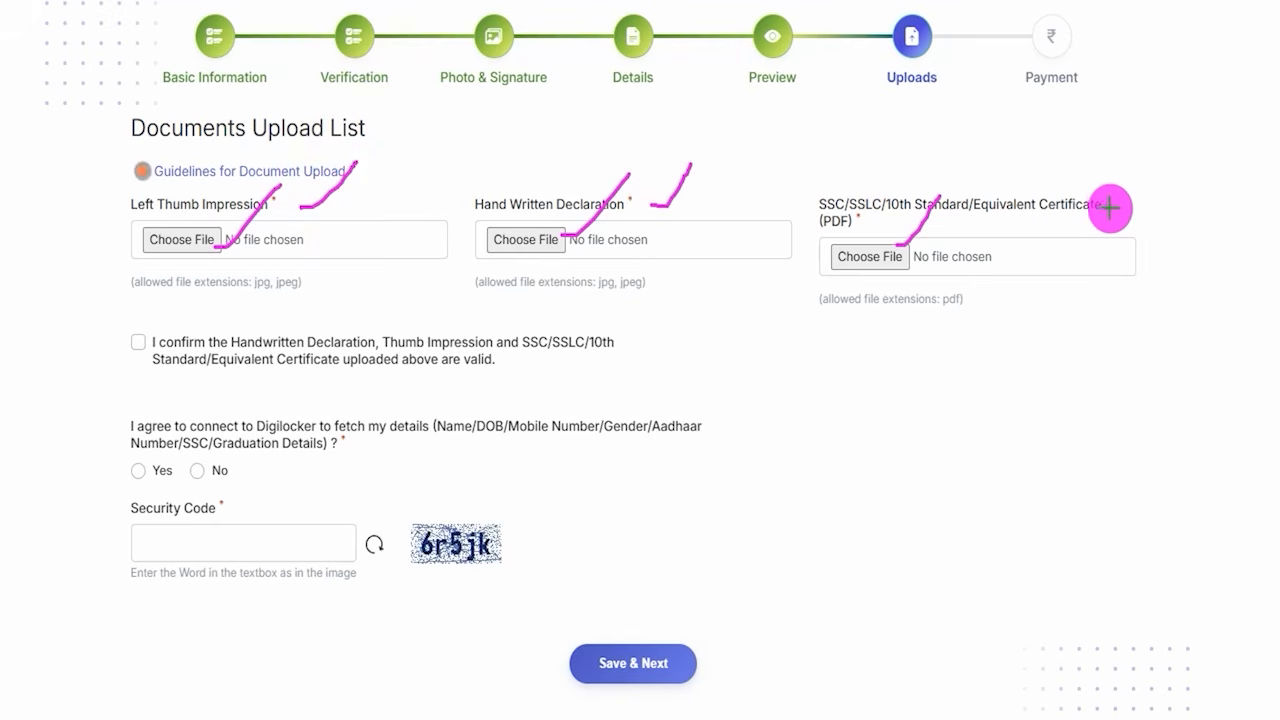
pyautogui.moveTo(1110, 203); pyautogui.dragTo(1162, 155)
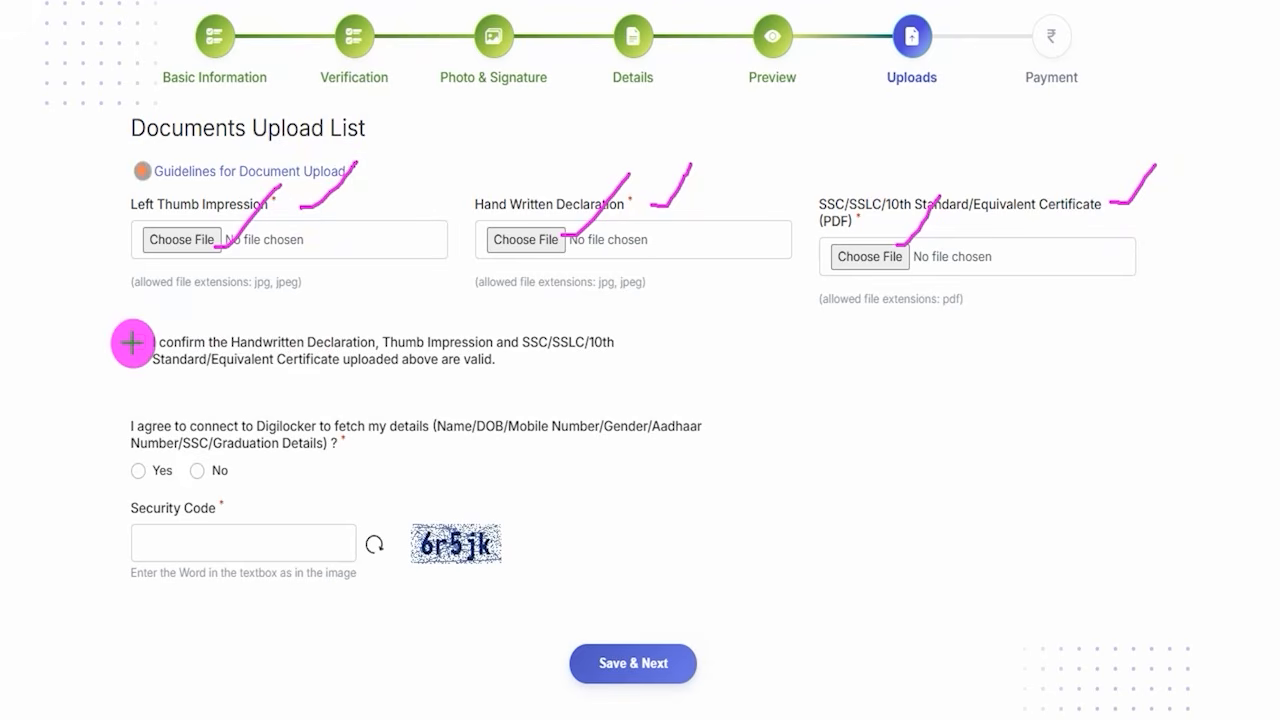
pyautogui.moveTo(135, 341); pyautogui.dragTo(181, 297)
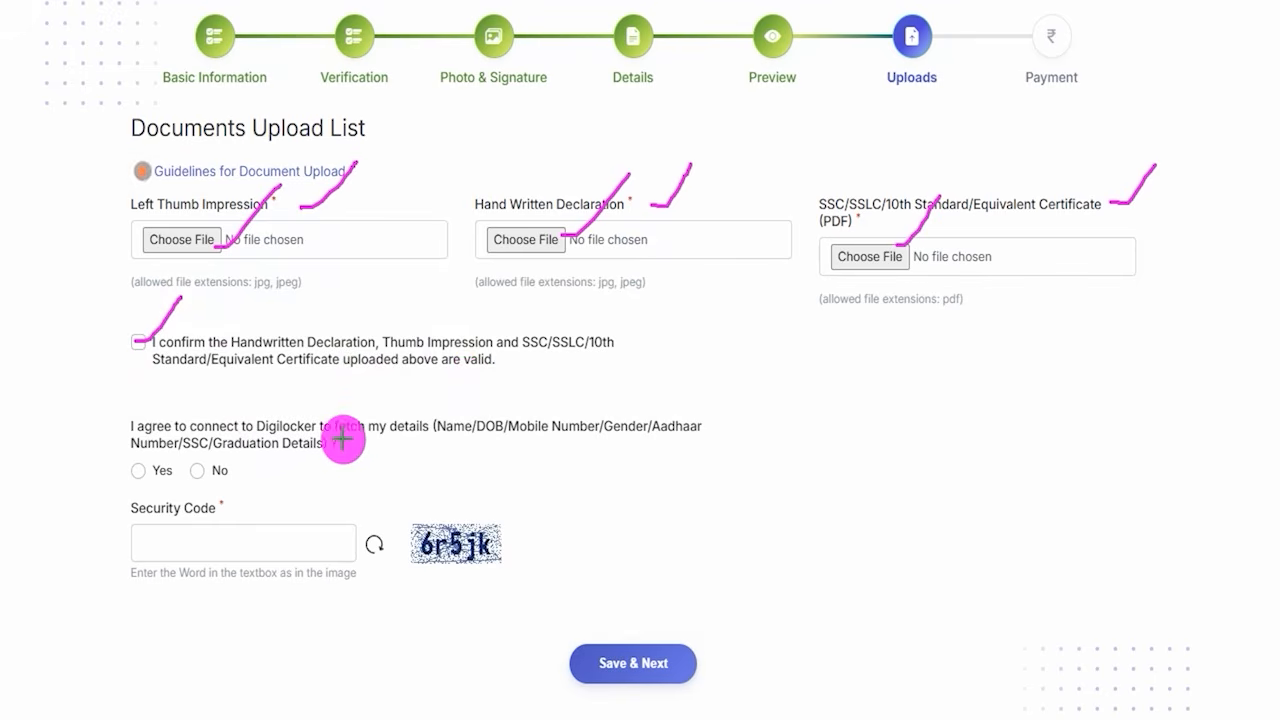
# Underline the details fetched from Digilocker, from Name to Graduation Details, and tick the Digilocker consent question with its Yes and No options.
pyautogui.moveTo(446, 440); pyautogui.dragTo(690, 437)
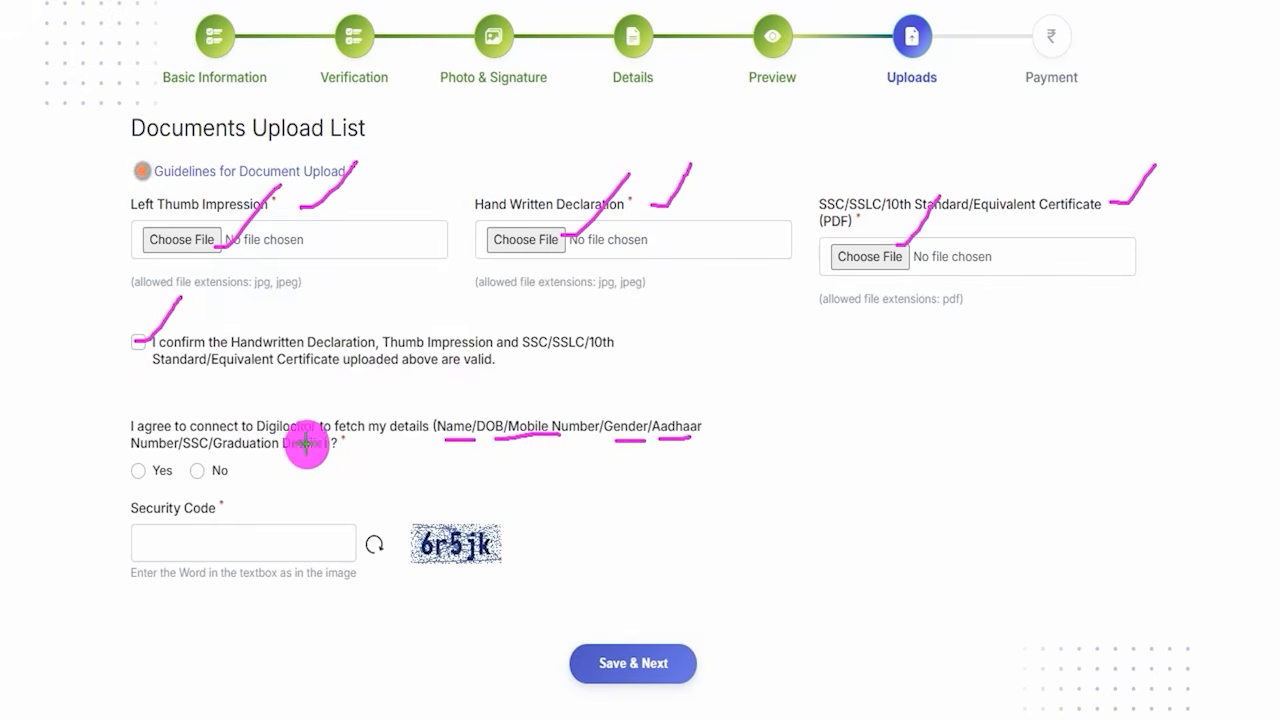
pyautogui.moveTo(183, 452); pyautogui.dragTo(204, 452)
pyautogui.moveTo(233, 453); pyautogui.dragTo(291, 455)
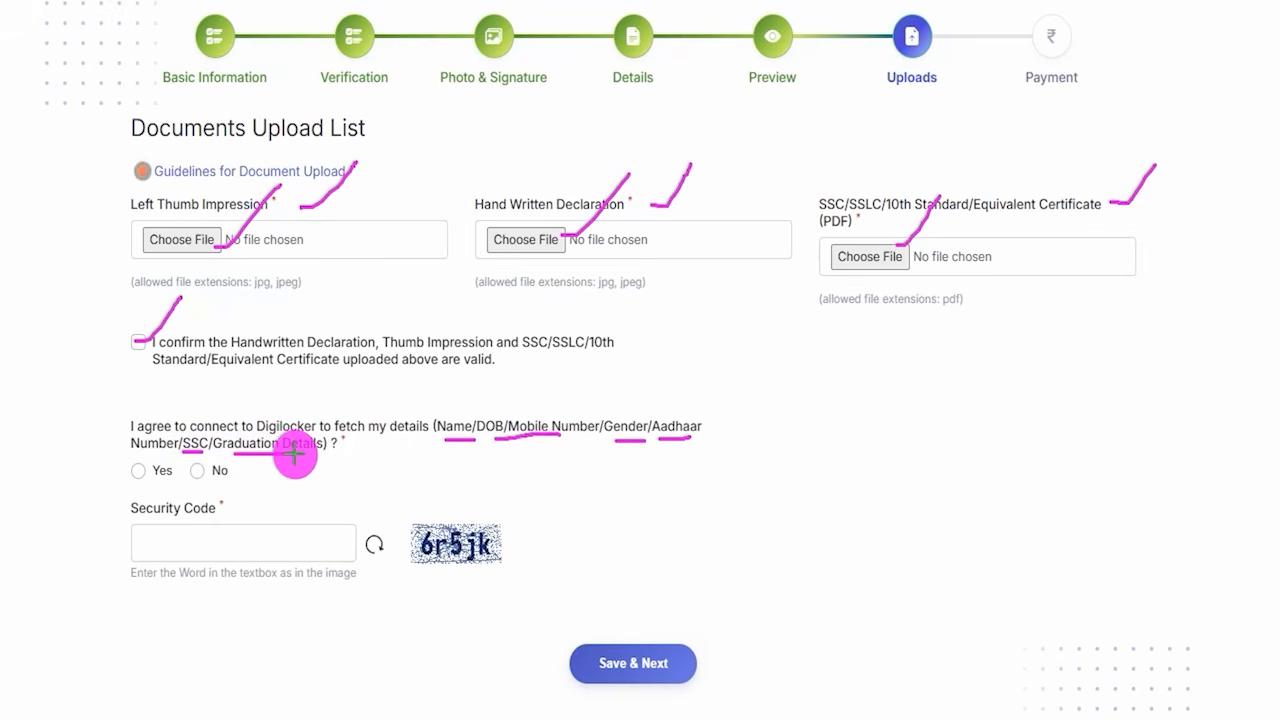
pyautogui.moveTo(294, 411); pyautogui.dragTo(376, 334)
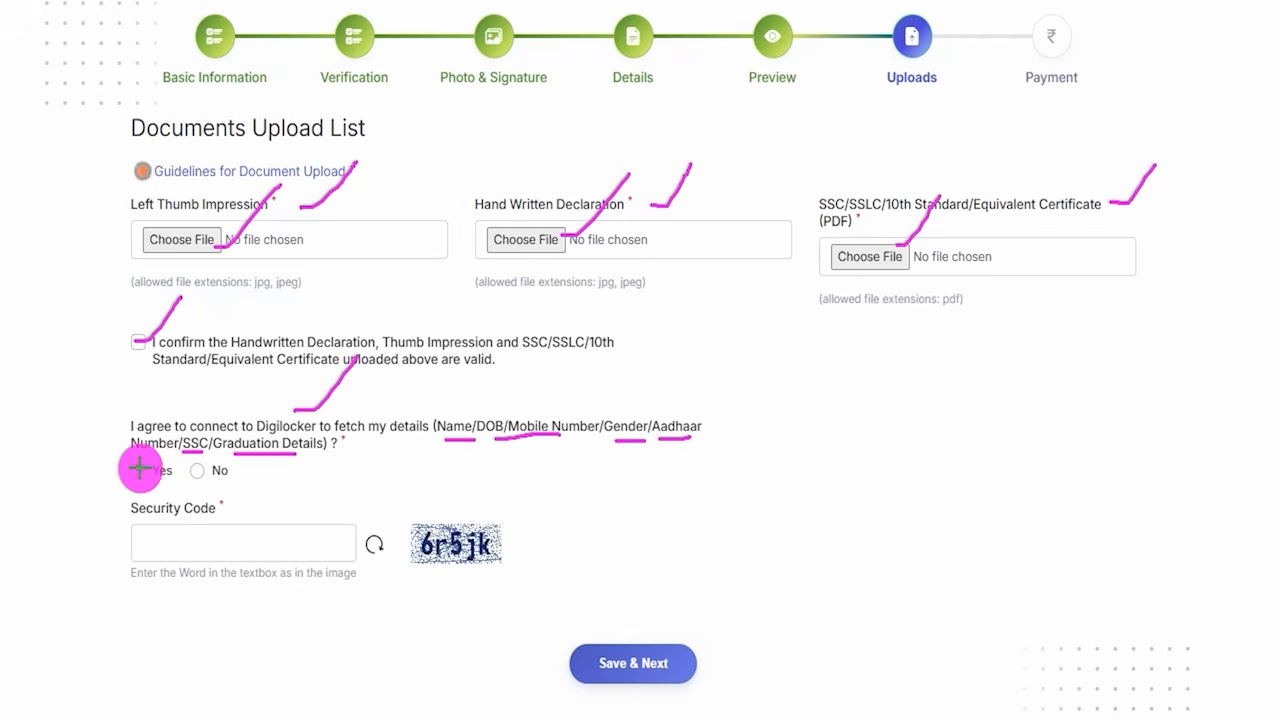
pyautogui.moveTo(140, 468); pyautogui.dragTo(177, 417)
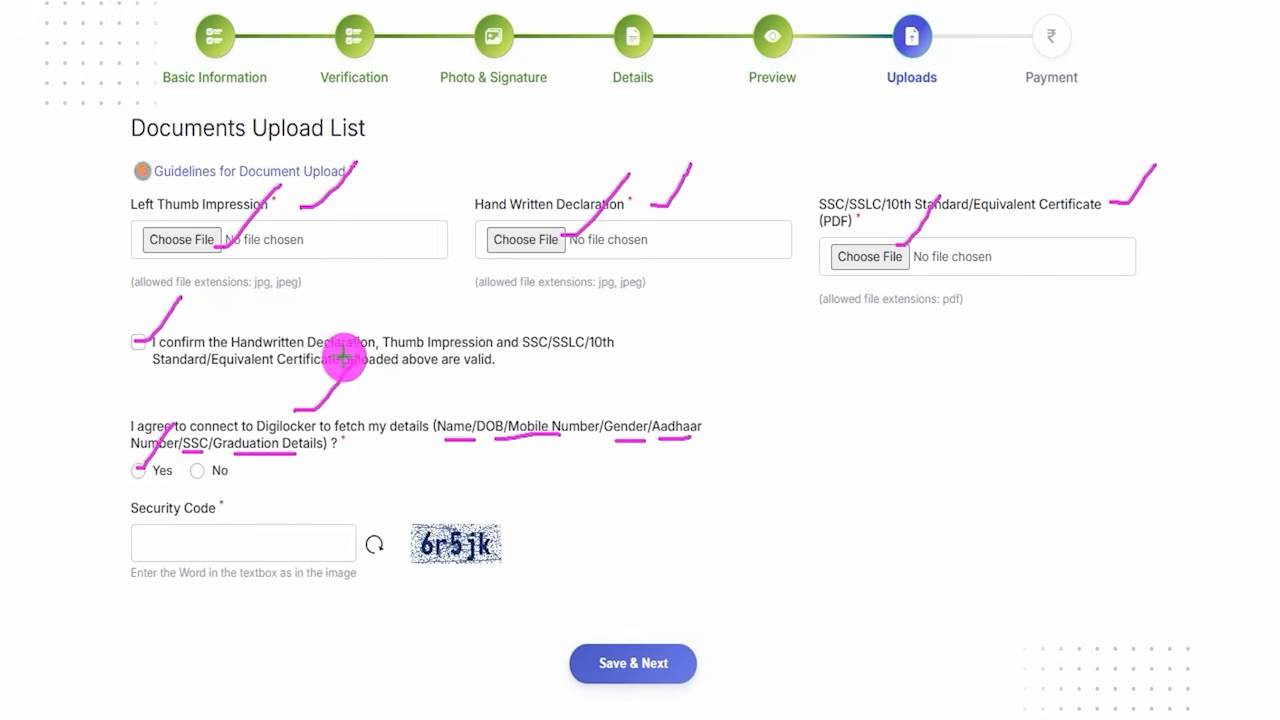
pyautogui.moveTo(199, 470); pyautogui.dragTo(290, 365)
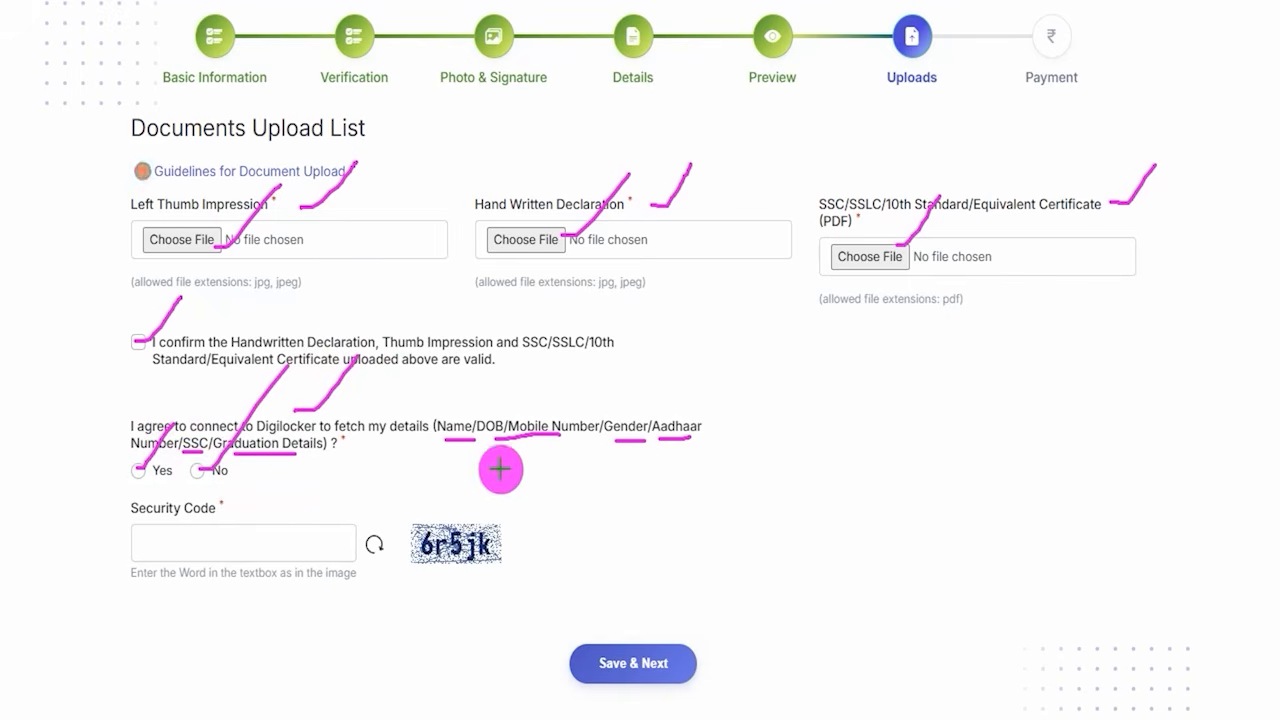
# Clear the marks, tick the security code image and its field, and point an arrow at Save & Next to reach the payment stage.
pyautogui.press('e')
pyautogui.moveTo(498, 545); pyautogui.dragTo(585, 468)
pyautogui.moveTo(318, 542); pyautogui.dragTo(414, 456)
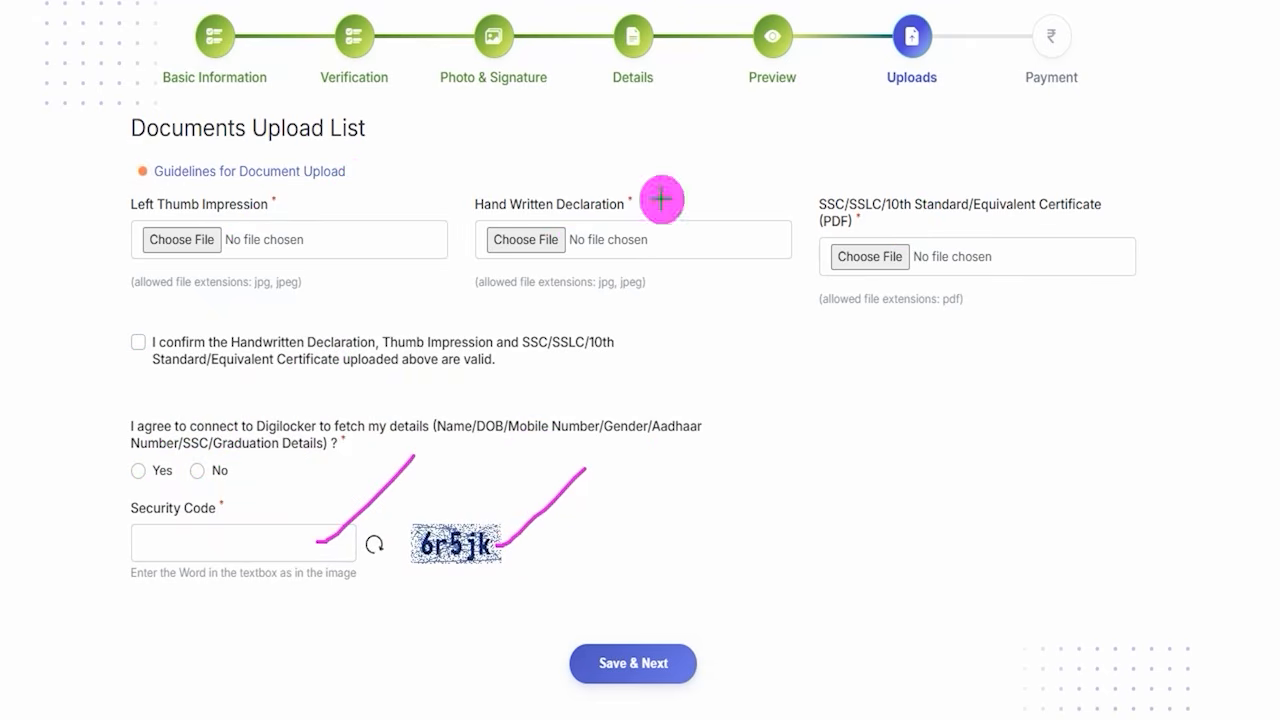
pyautogui.moveTo(902, 448); pyautogui.dragTo(688, 645)
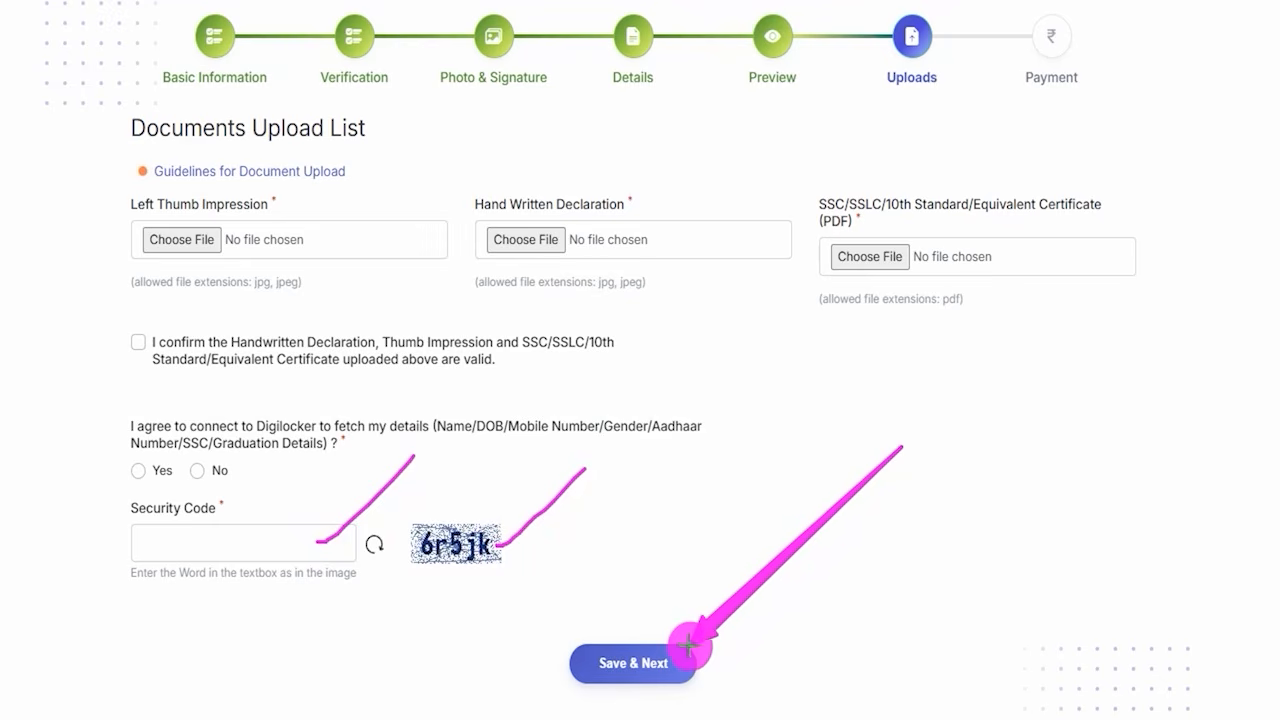
pyautogui.click(681, 654)
# Mark the Payment stage and the framed fee amount, point an arrow at Application Print, and clear the annotations.
pyautogui.moveTo(1088, 113); pyautogui.dragTo(1156, 50)
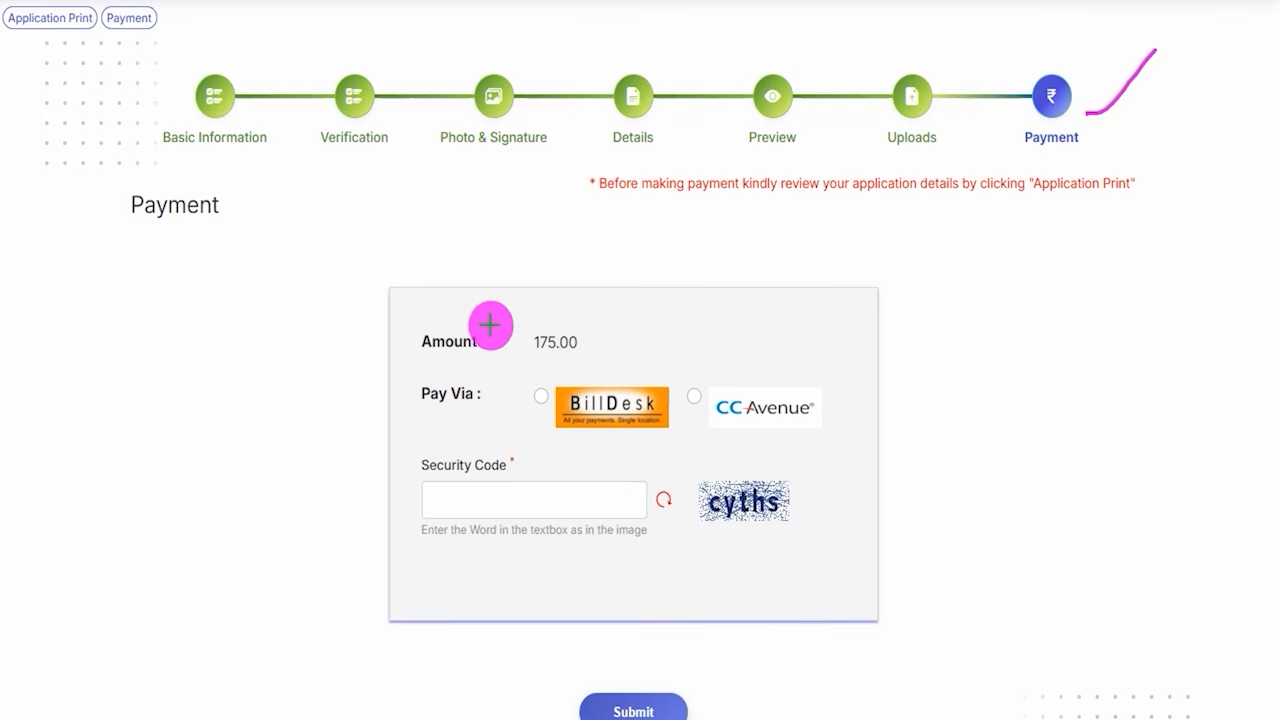
pyautogui.moveTo(513, 316)
pyautogui.mouseDown()
pyautogui.moveTo(560, 329)
pyautogui.moveTo(593, 361)
pyautogui.mouseUp()
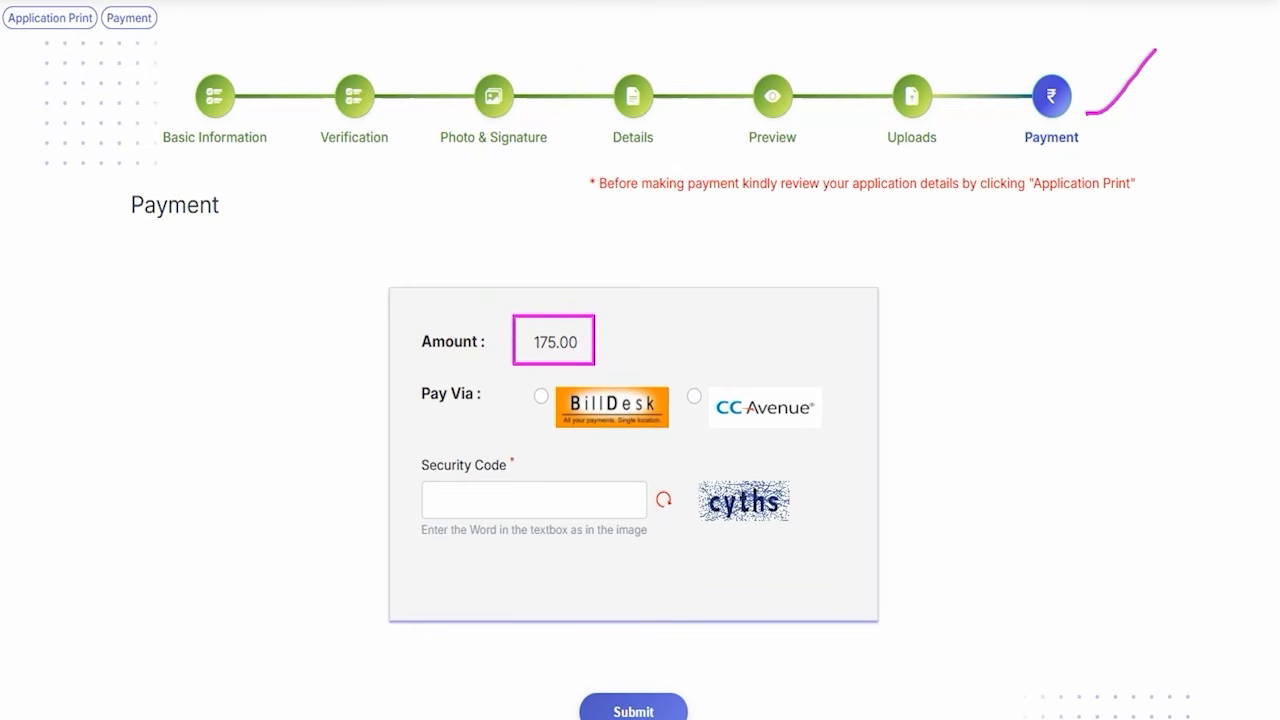
pyautogui.moveTo(606, 331); pyautogui.dragTo(642, 281)
pyautogui.moveTo(14, 194)
pyautogui.mouseDown()
pyautogui.moveTo(57, 25)
pyautogui.moveTo(68, 28)
pyautogui.mouseUp()
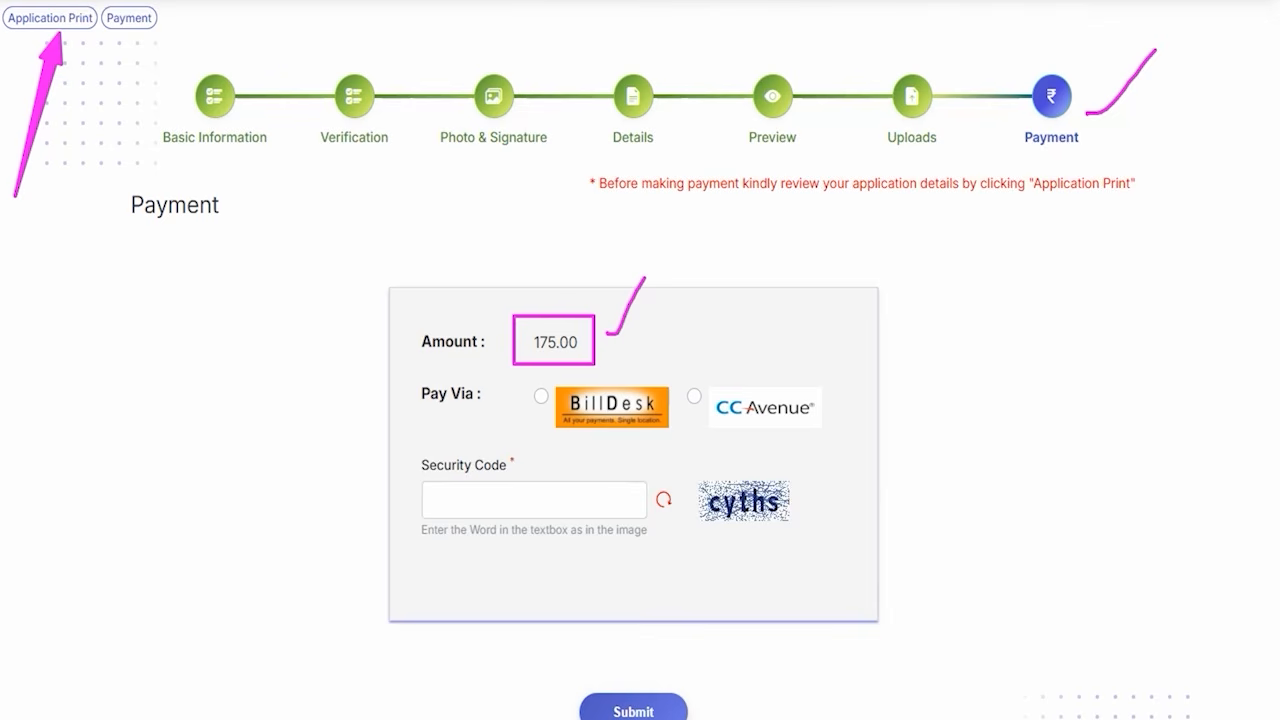
pyautogui.press('Escape')
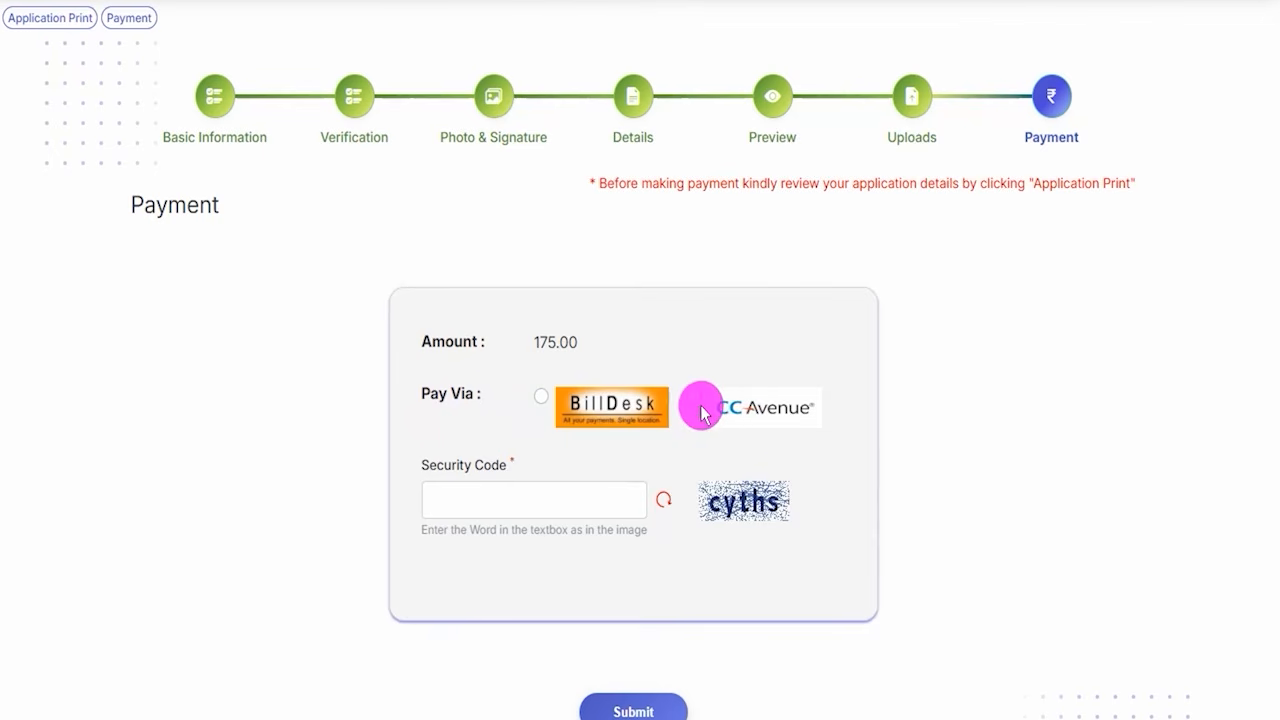
# Choose BillDesk as the payment gateway and mark the security code image, its entry field and Submit.
pyautogui.click(544, 402)
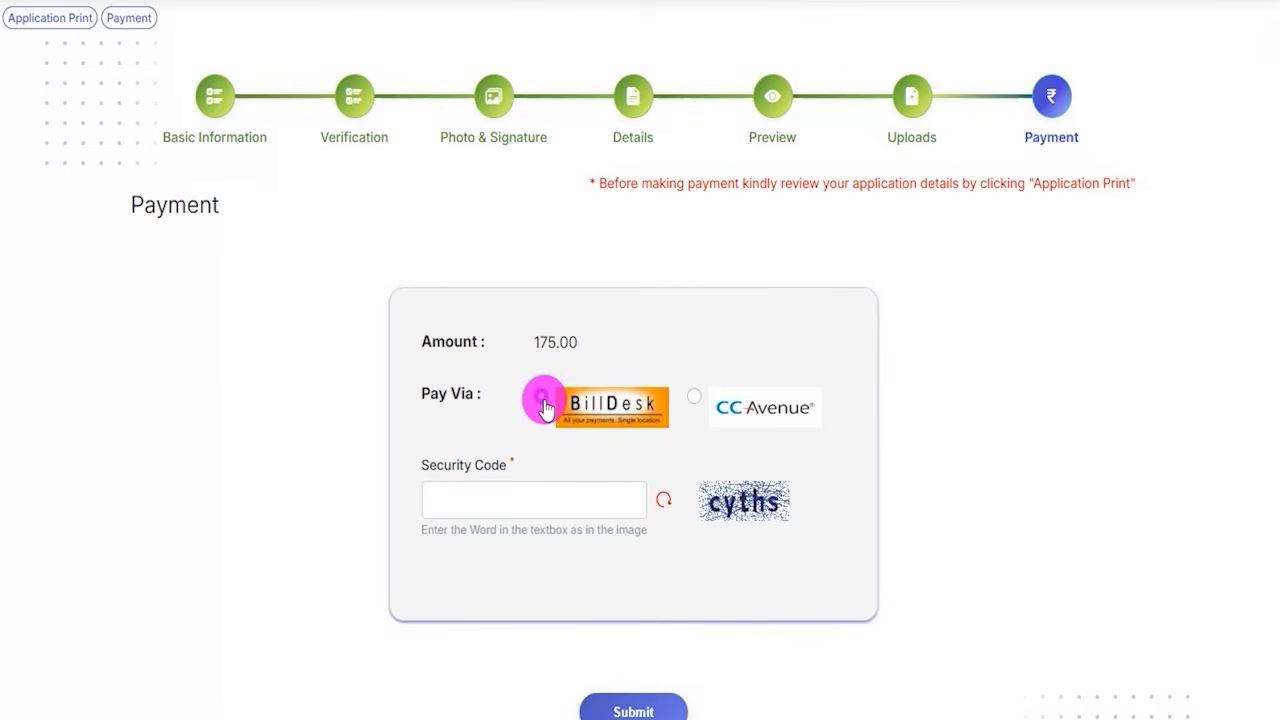
pyautogui.hotkey('ctrl', '2')
pyautogui.moveTo(802, 502); pyautogui.dragTo(866, 421)
pyautogui.moveTo(449, 506); pyautogui.dragTo(518, 505)
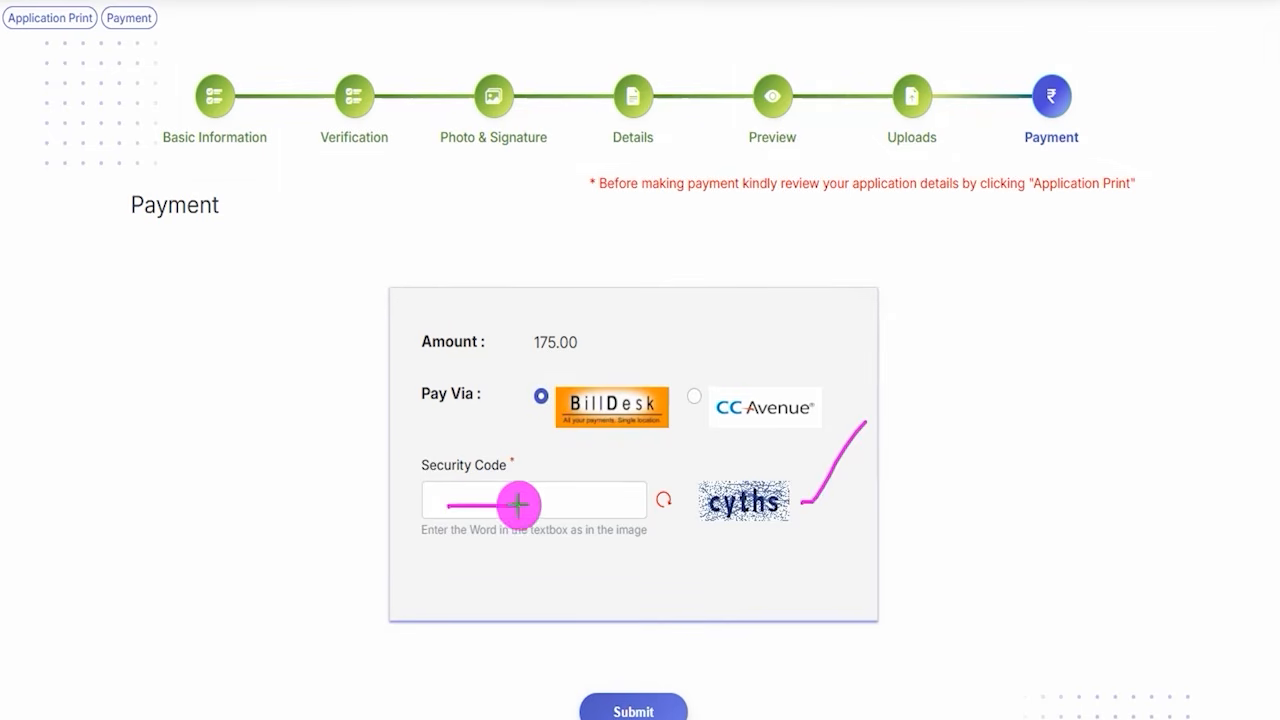
pyautogui.scroll(-1, 543, 314)
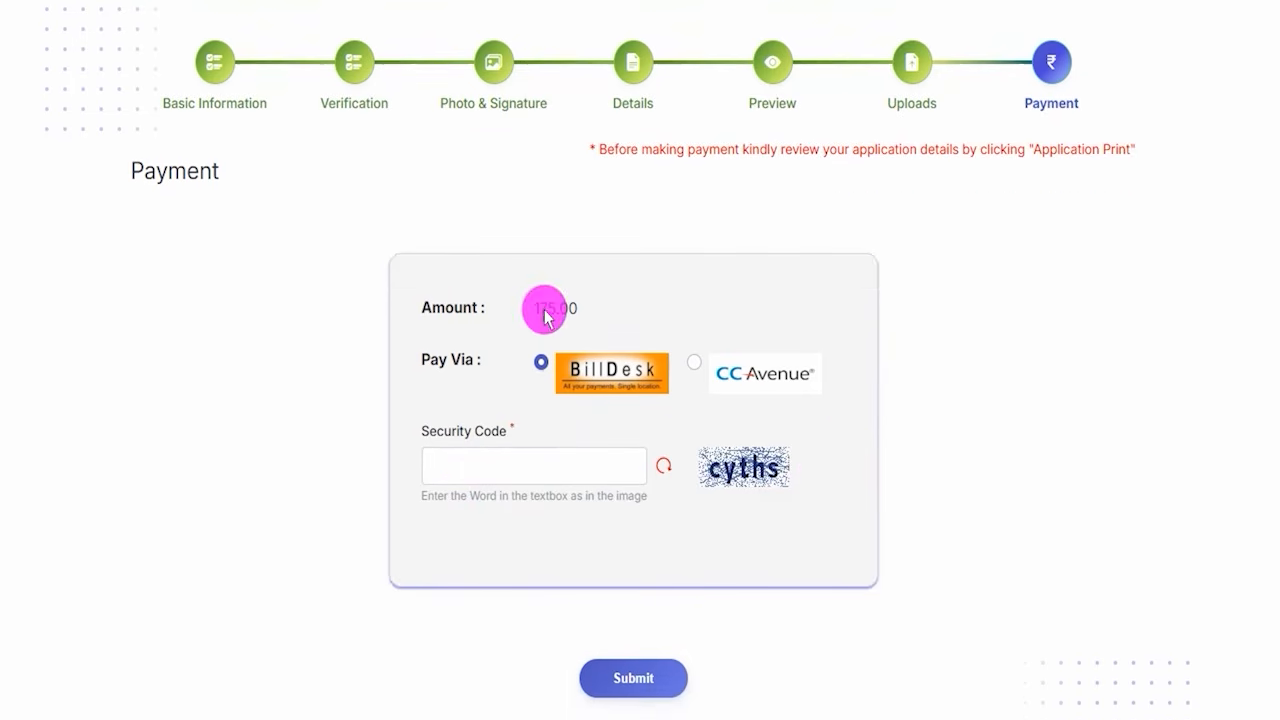
pyautogui.moveTo(534, 562); pyautogui.dragTo(718, 649)
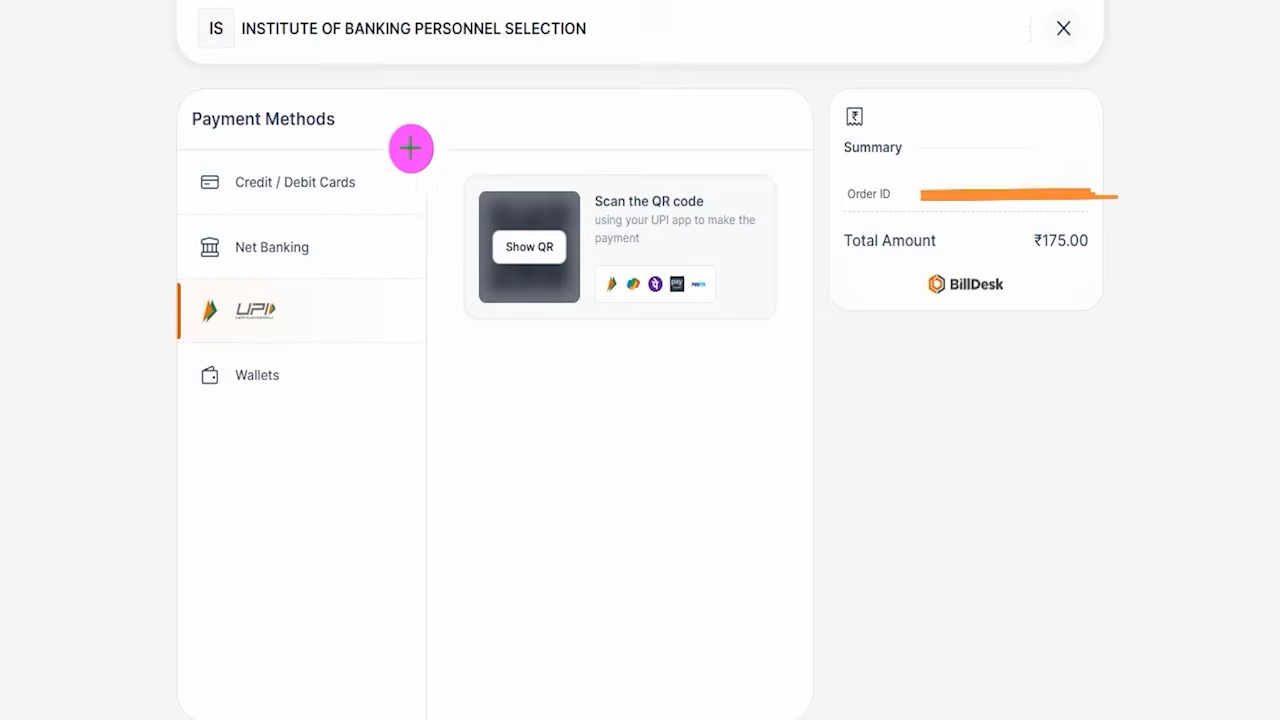
# Tick the Payment Methods heading and its Credit / Debit Cards, Net Banking, UPI and Wallets options.
pyautogui.moveTo(368, 115); pyautogui.dragTo(455, 42)
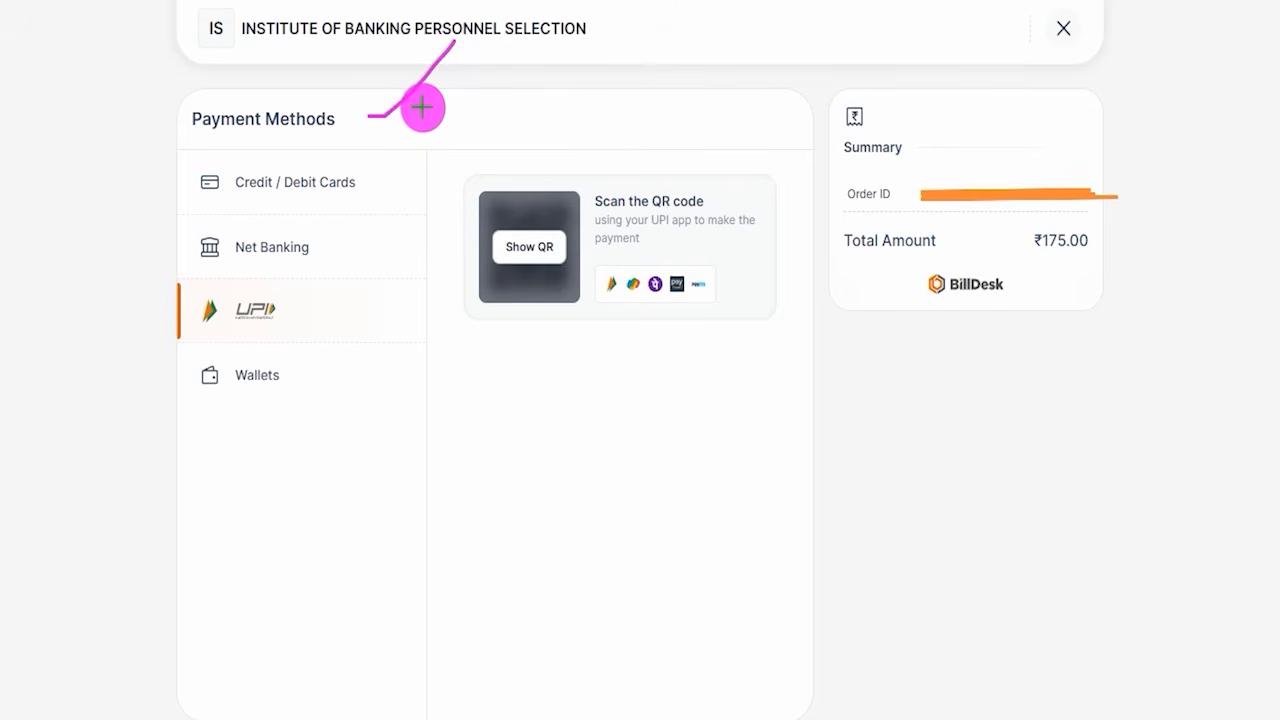
pyautogui.moveTo(366, 180); pyautogui.dragTo(414, 139)
pyautogui.moveTo(322, 311); pyautogui.dragTo(358, 288)
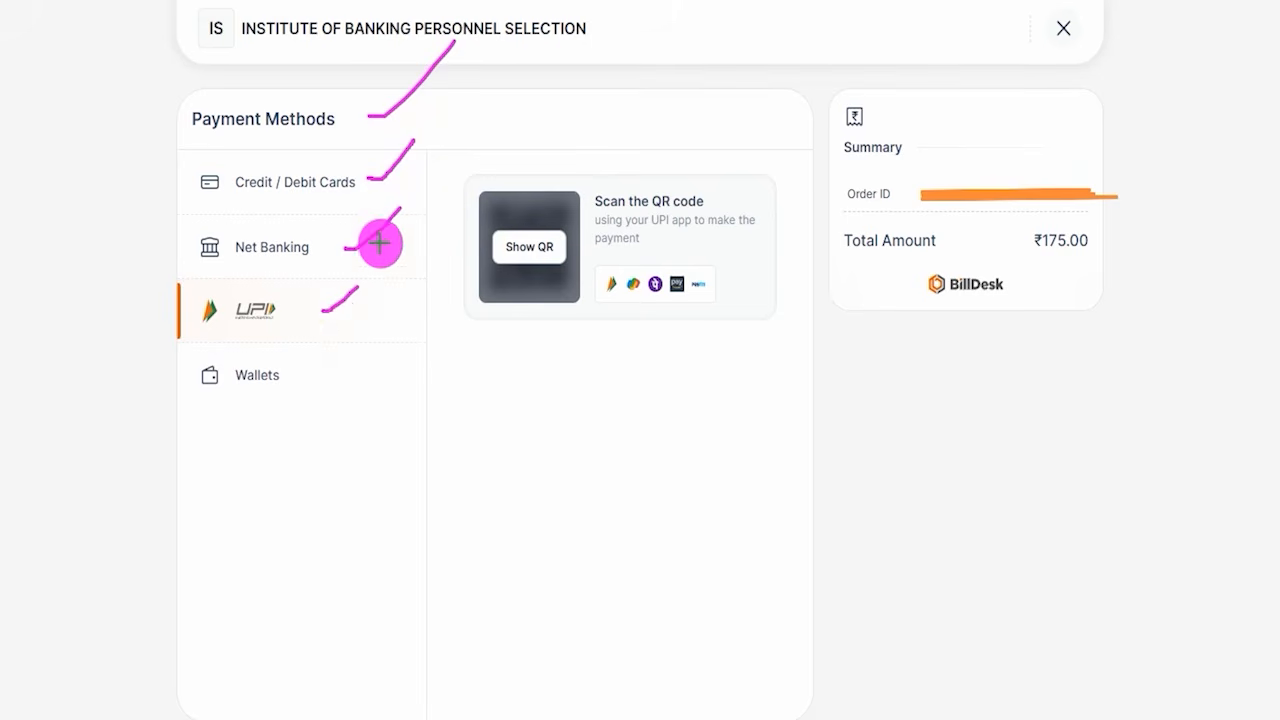
pyautogui.moveTo(316, 375); pyautogui.dragTo(352, 330)
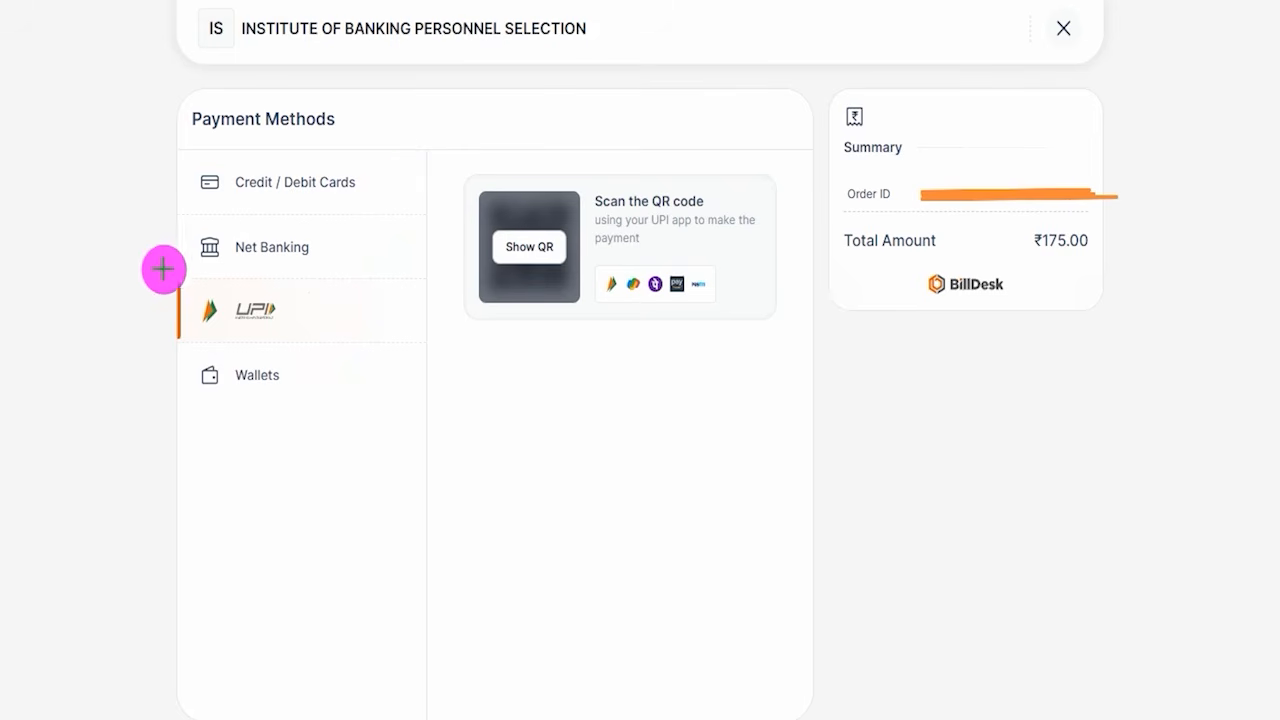
# Frame and tick the UPI payment method, and tick Show QR in the QR code panel.
pyautogui.moveTo(146, 279)
pyautogui.mouseDown()
pyautogui.moveTo(320, 306)
pyautogui.moveTo(428, 341)
pyautogui.mouseUp()
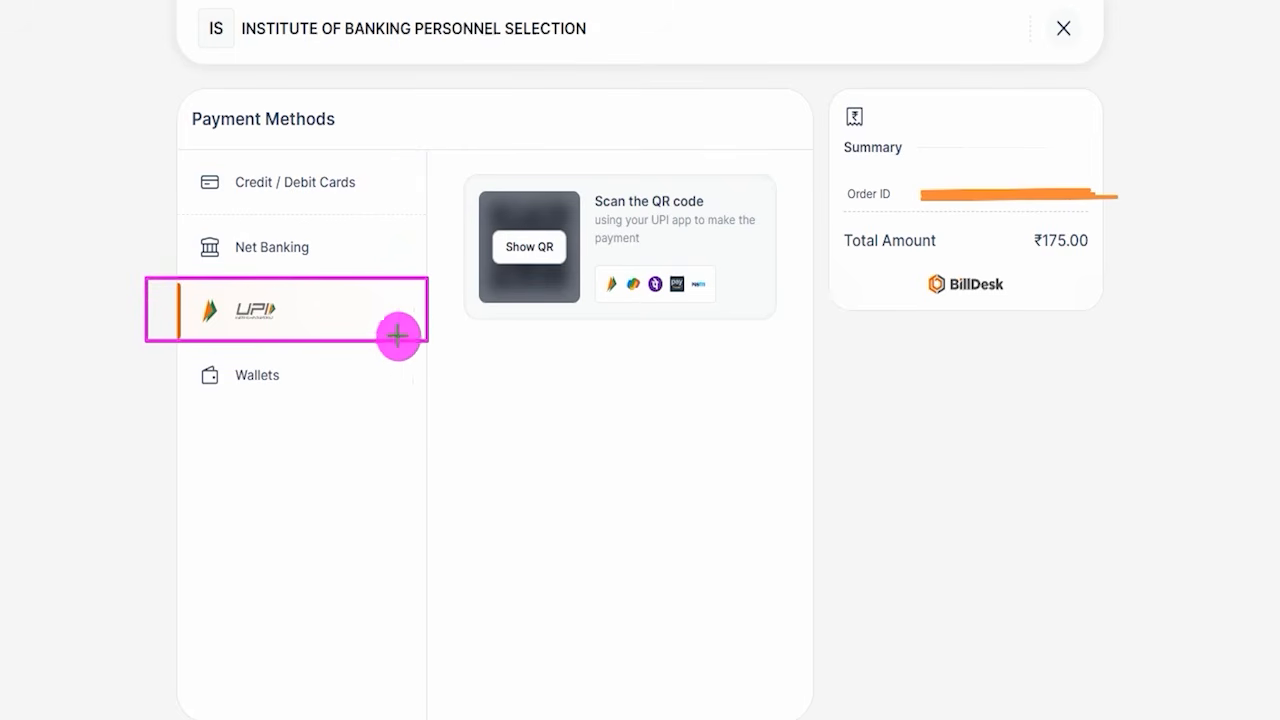
pyautogui.moveTo(310, 306); pyautogui.dragTo(377, 218)
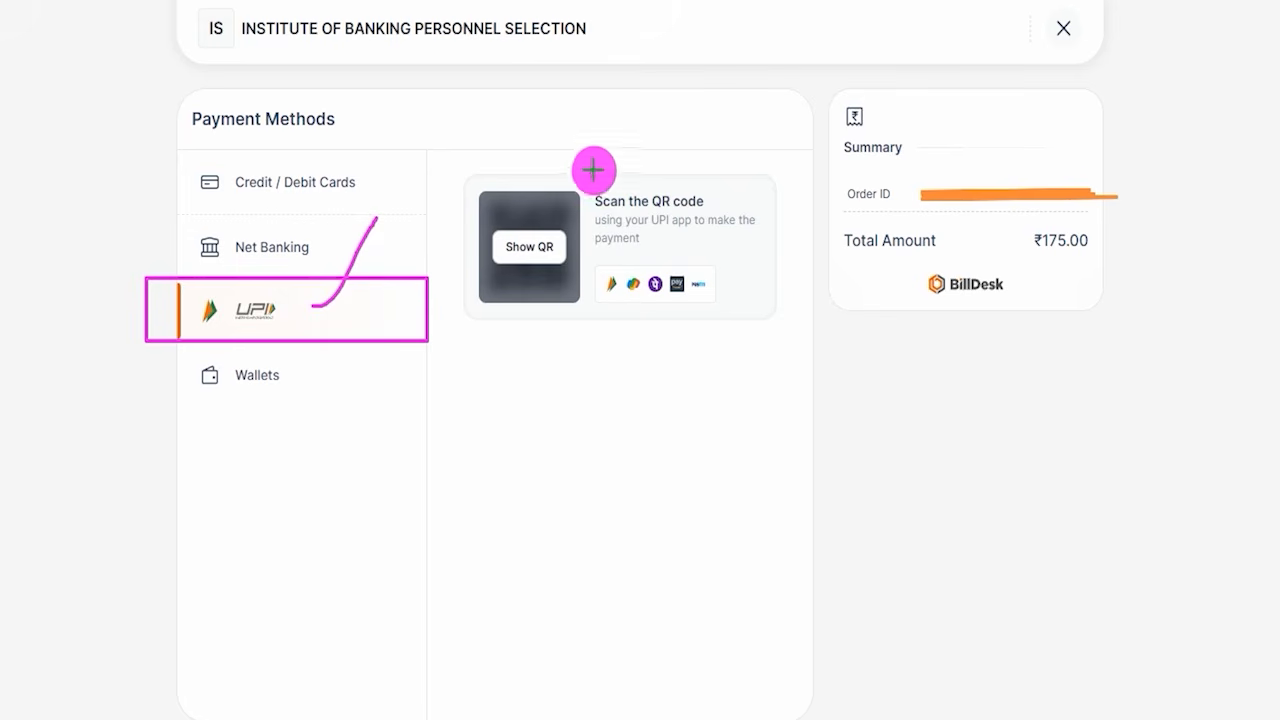
pyautogui.moveTo(567, 250)
pyautogui.mouseDown()
pyautogui.moveTo(622, 205)
pyautogui.moveTo(629, 125)
pyautogui.mouseUp()
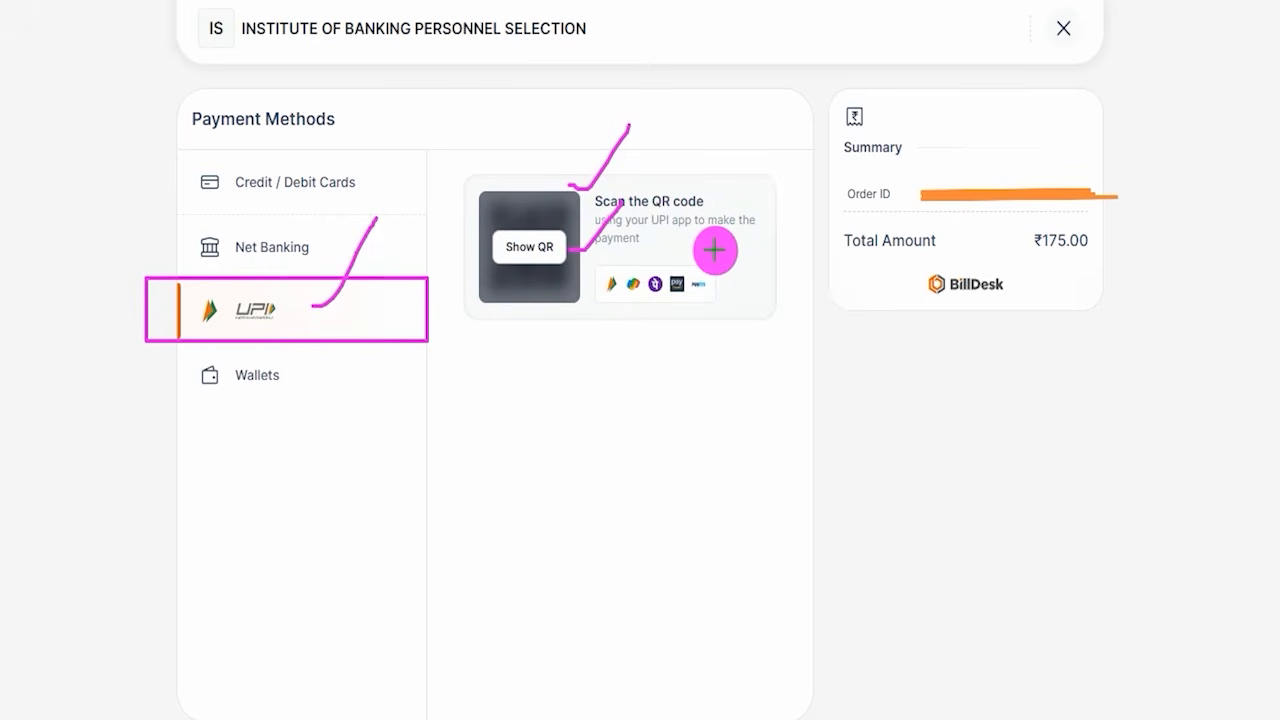
# Draw three tick marks in the blank area below the QR code panel and one above it.
pyautogui.moveTo(549, 427); pyautogui.dragTo(614, 370)
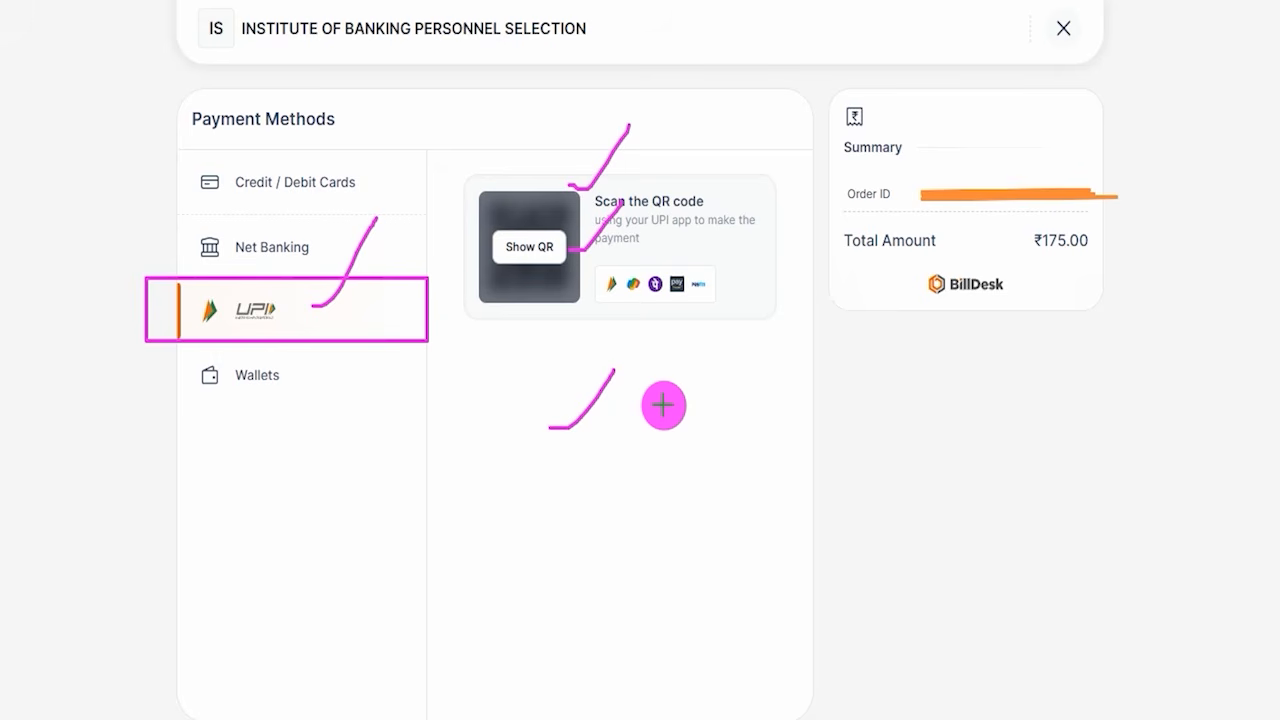
pyautogui.moveTo(637, 437); pyautogui.dragTo(701, 365)
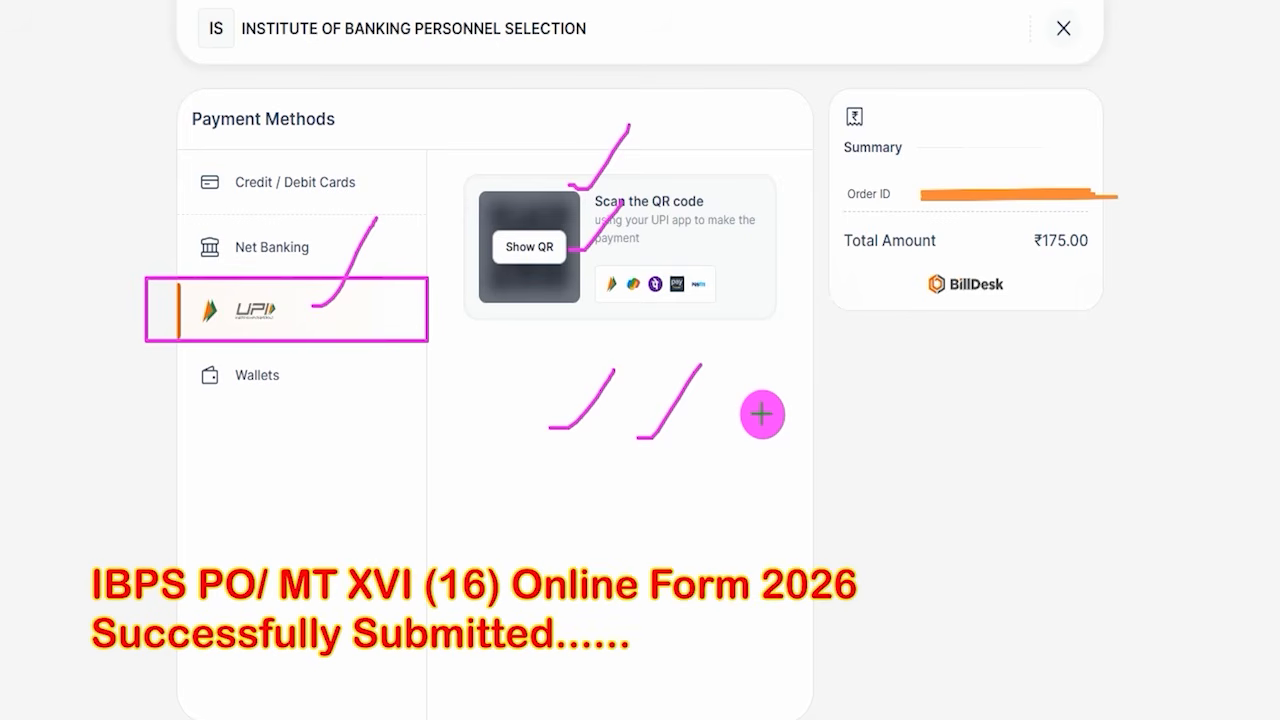
pyautogui.moveTo(761, 413); pyautogui.dragTo(793, 346)
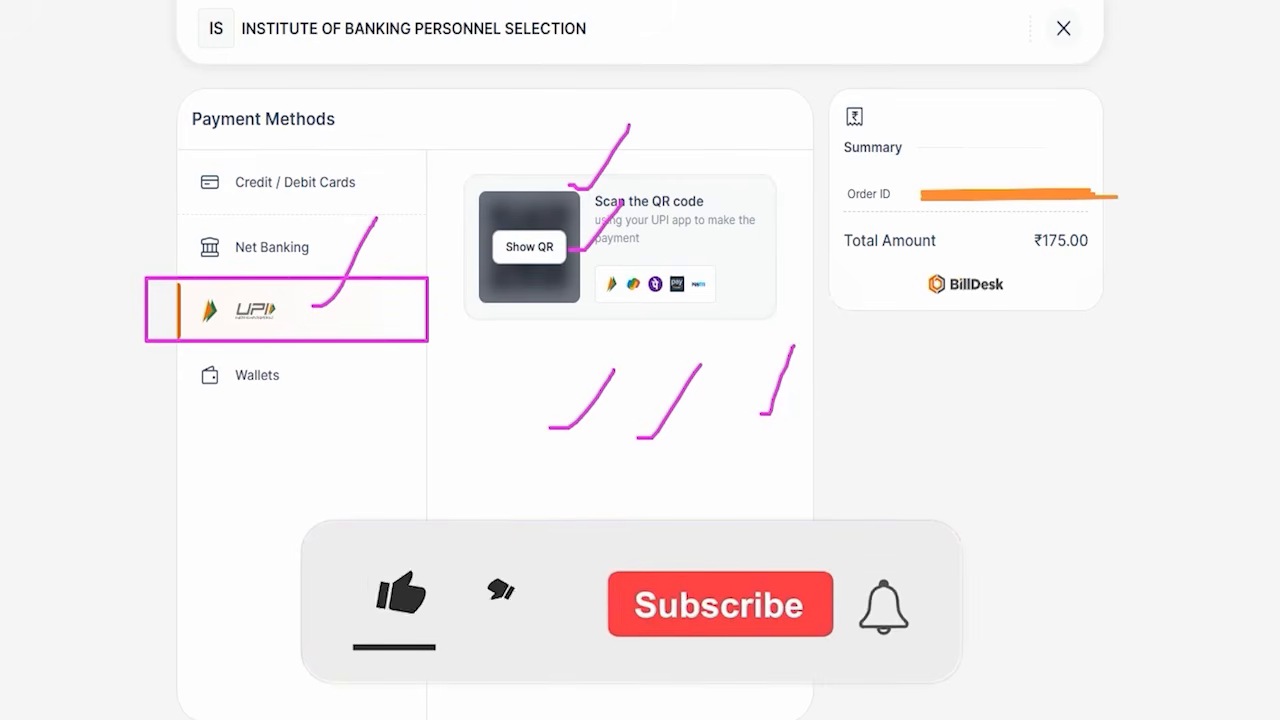
pyautogui.moveTo(741, 125); pyautogui.dragTo(800, 70)
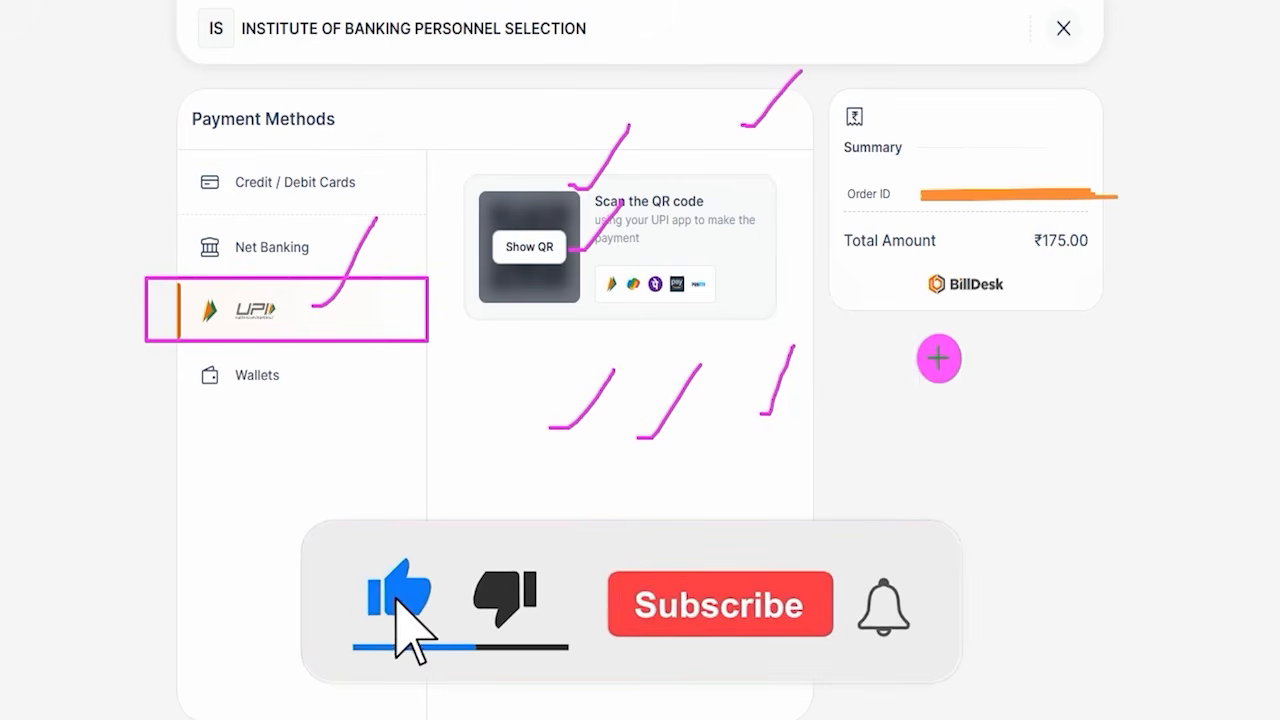